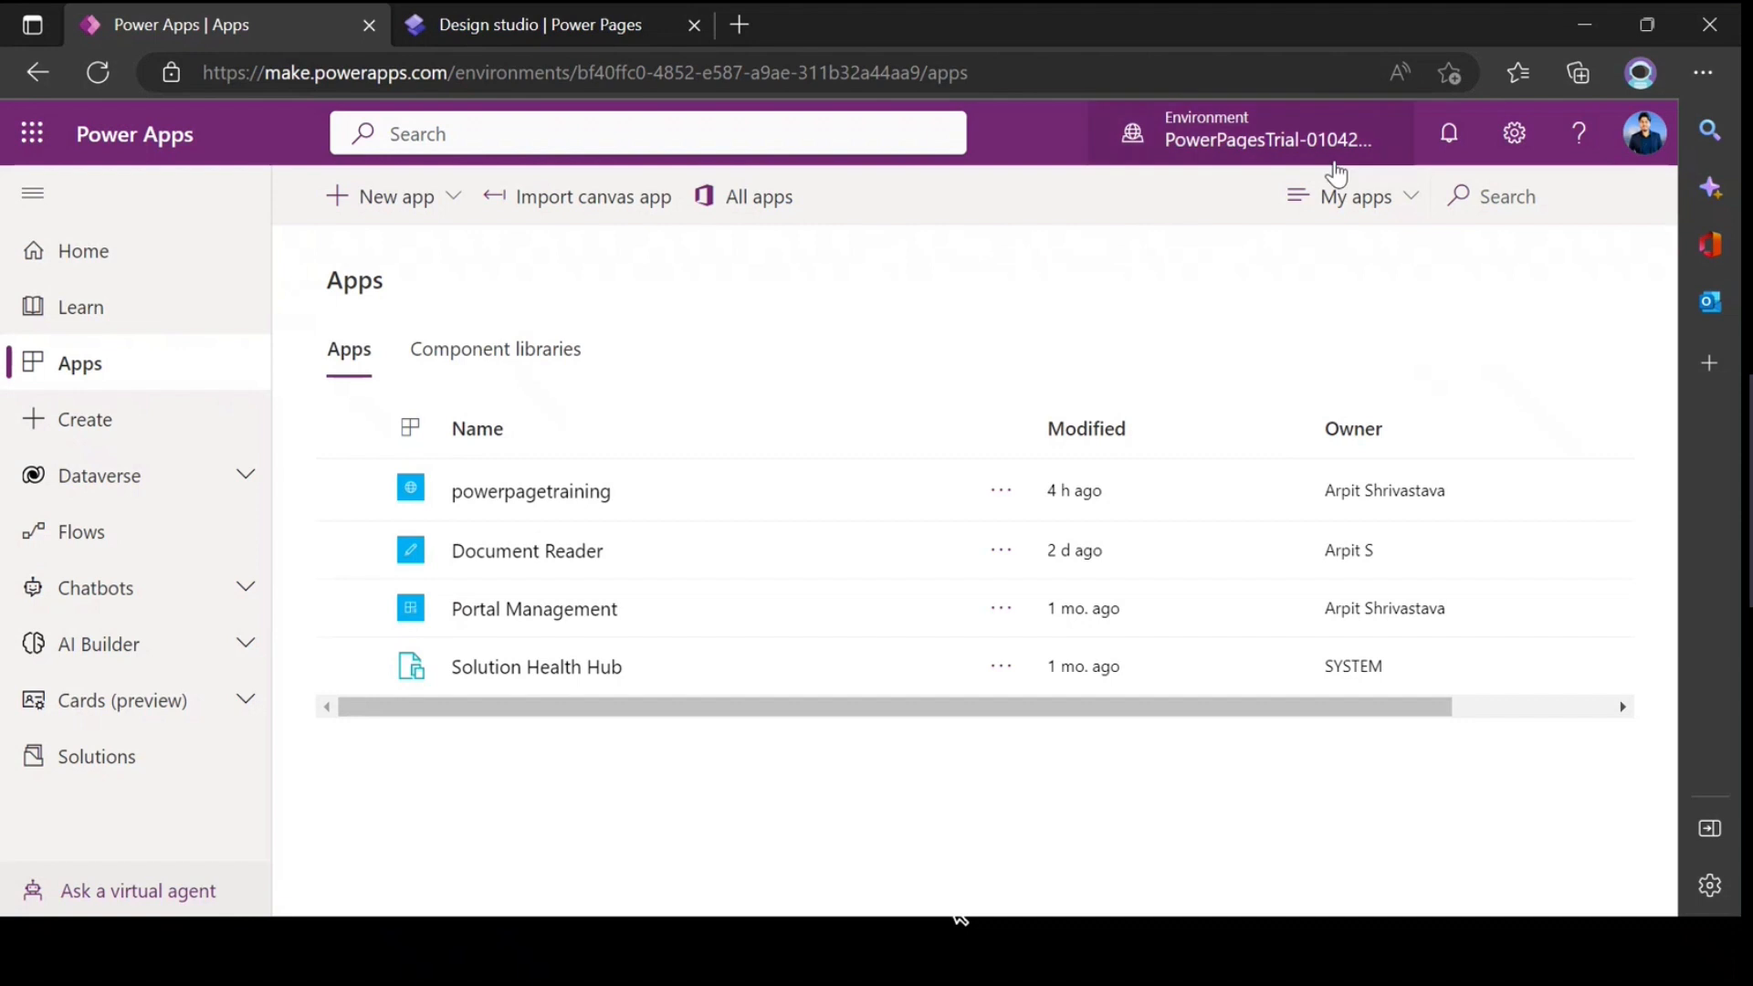
Step: Review the environment's existing chatbots and the options for creating a new one
left_click(196, 590)
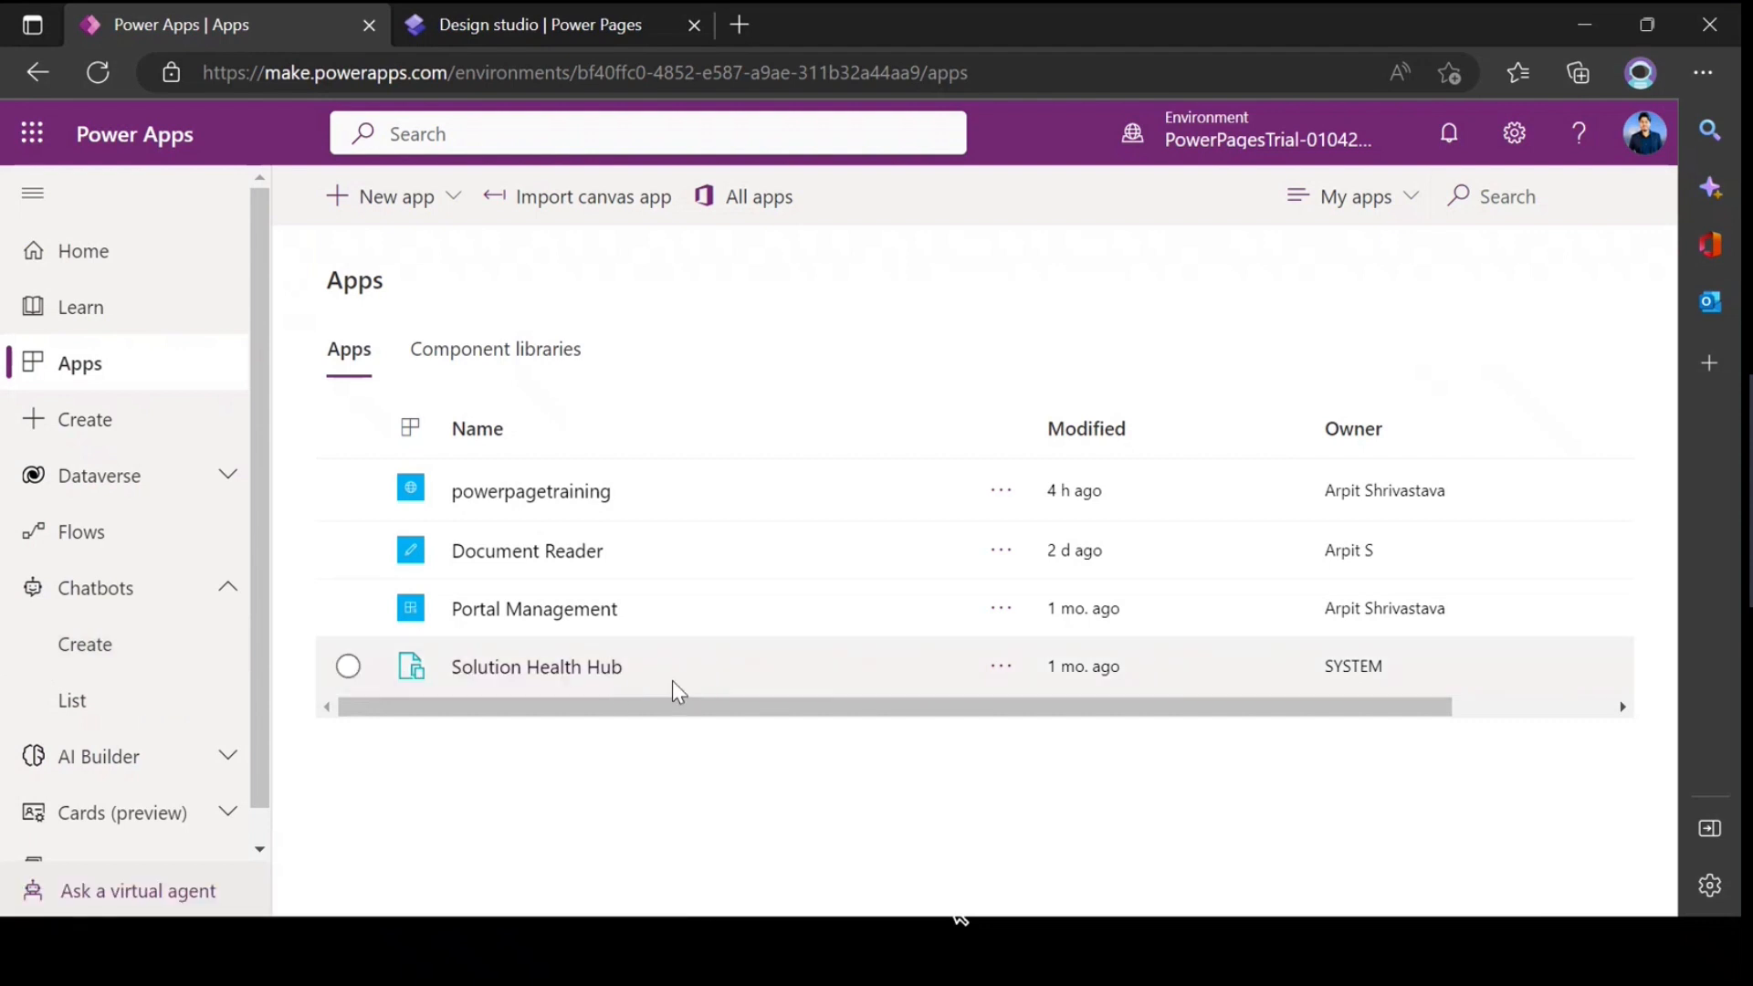
left_click(102, 716)
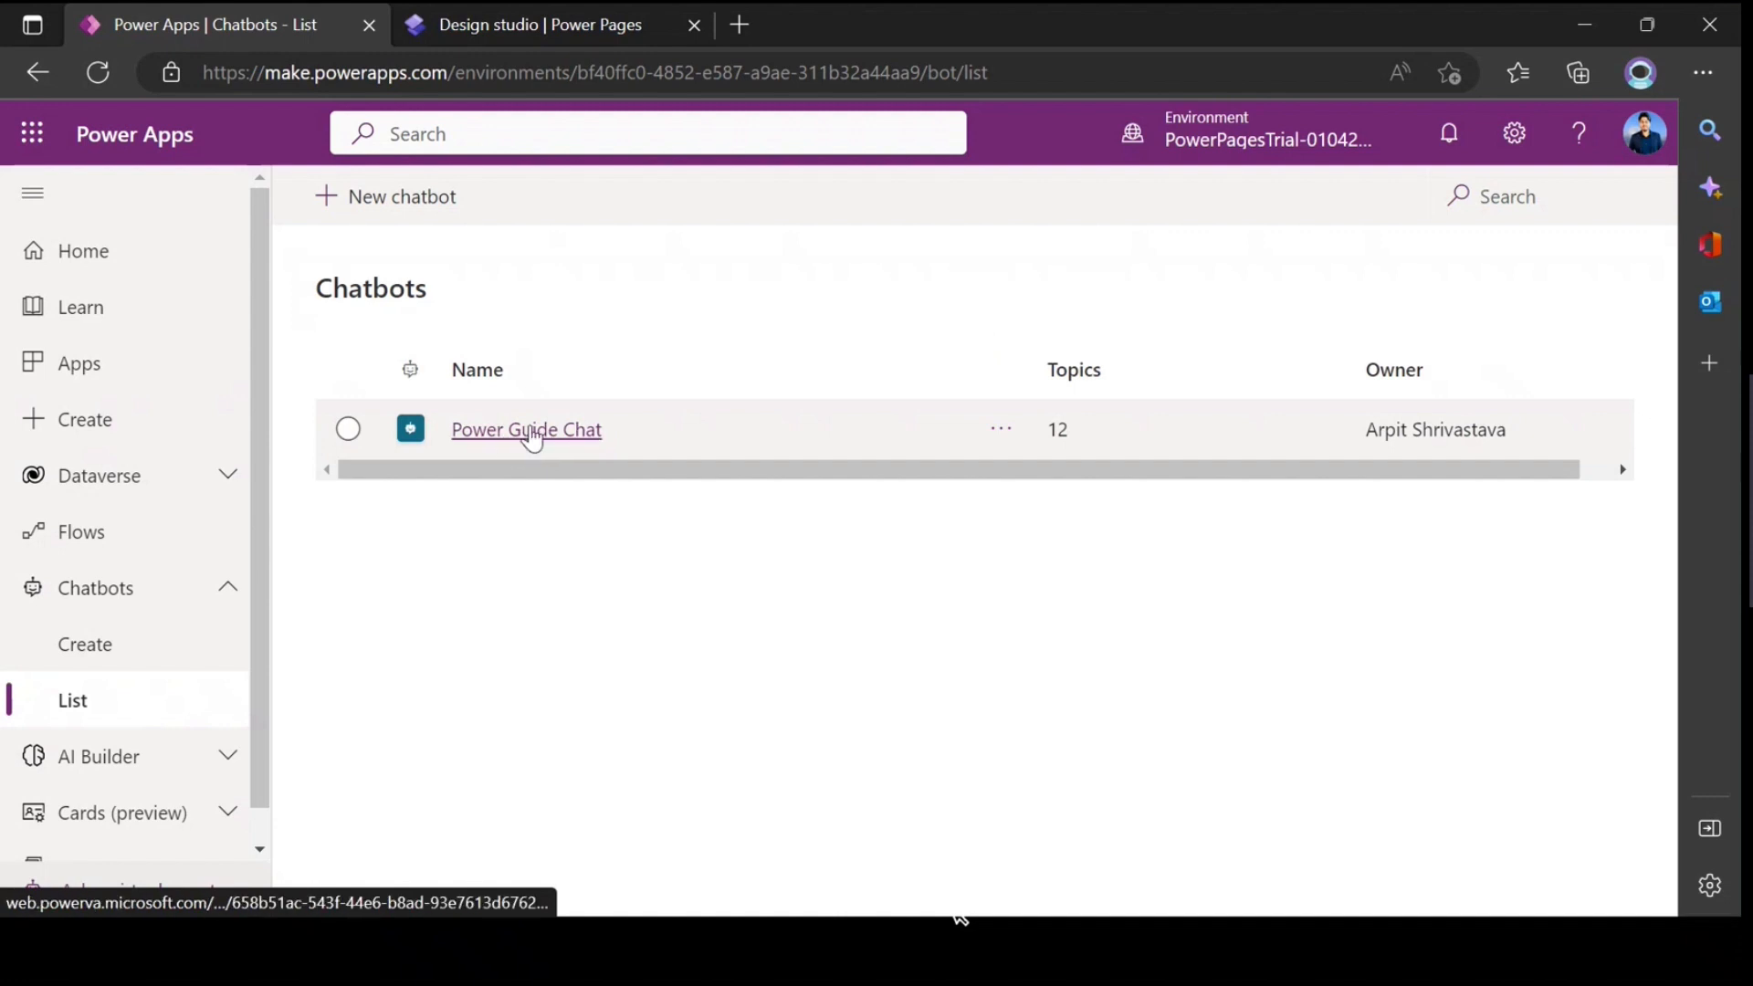
left_click(127, 659)
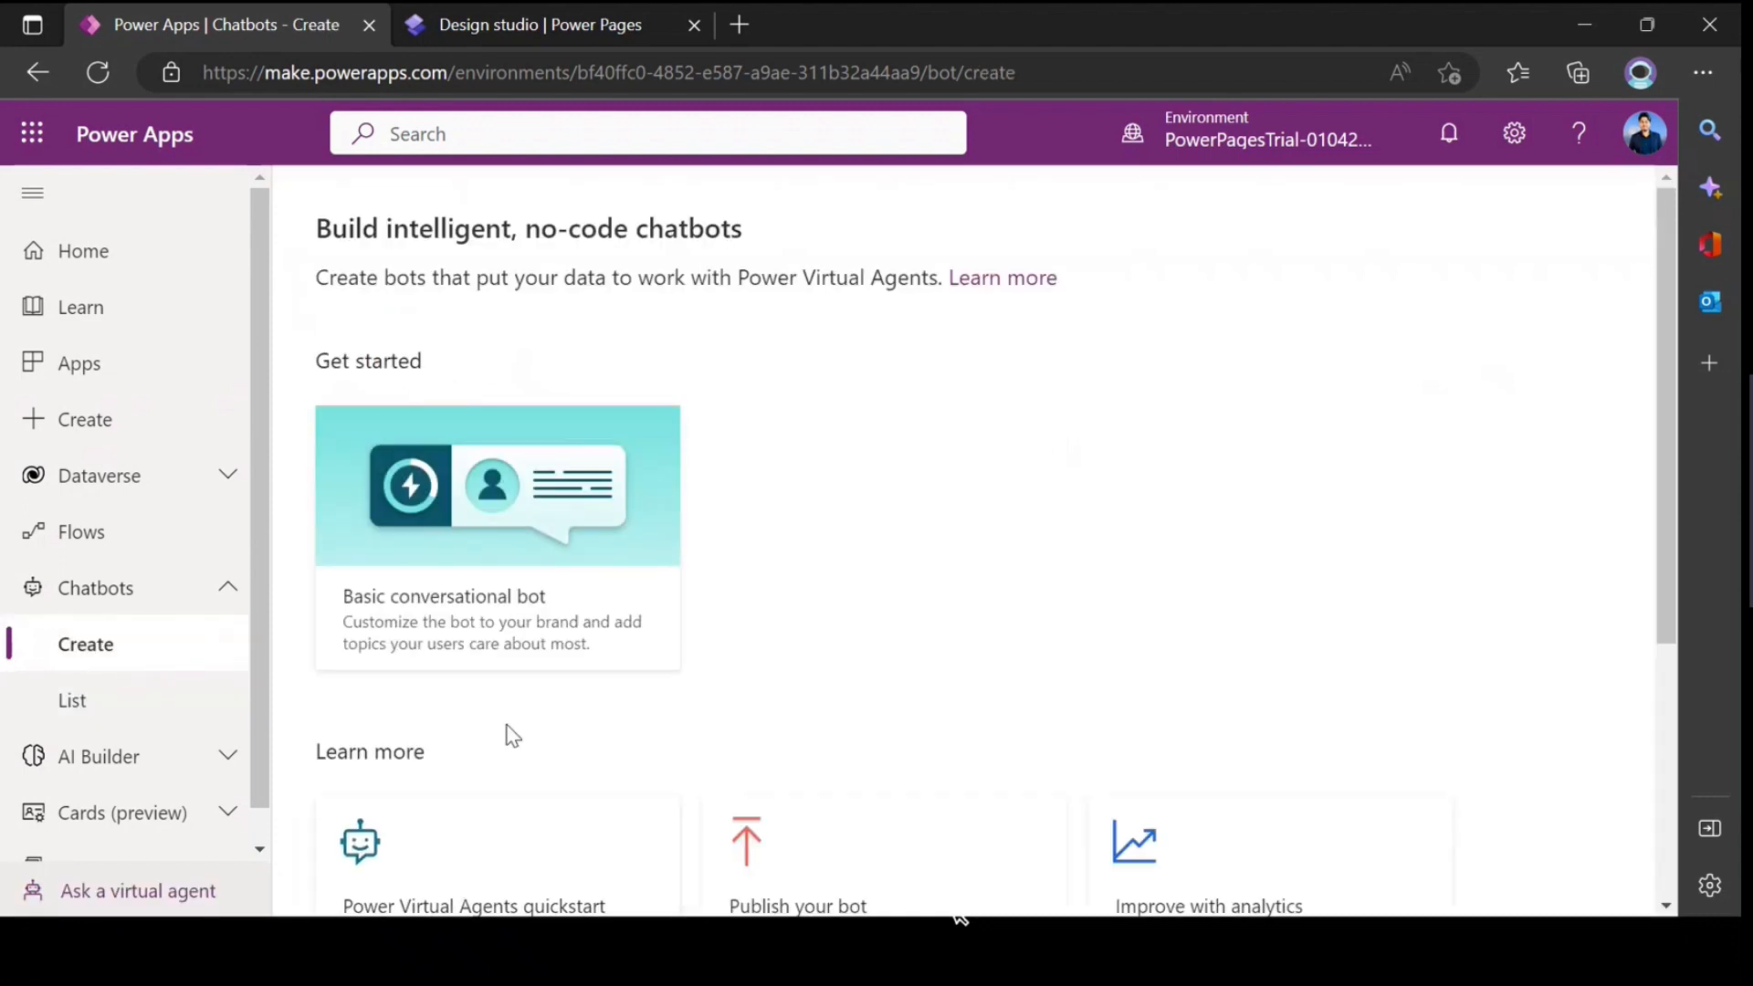
scroll(469, 586, "down", 5)
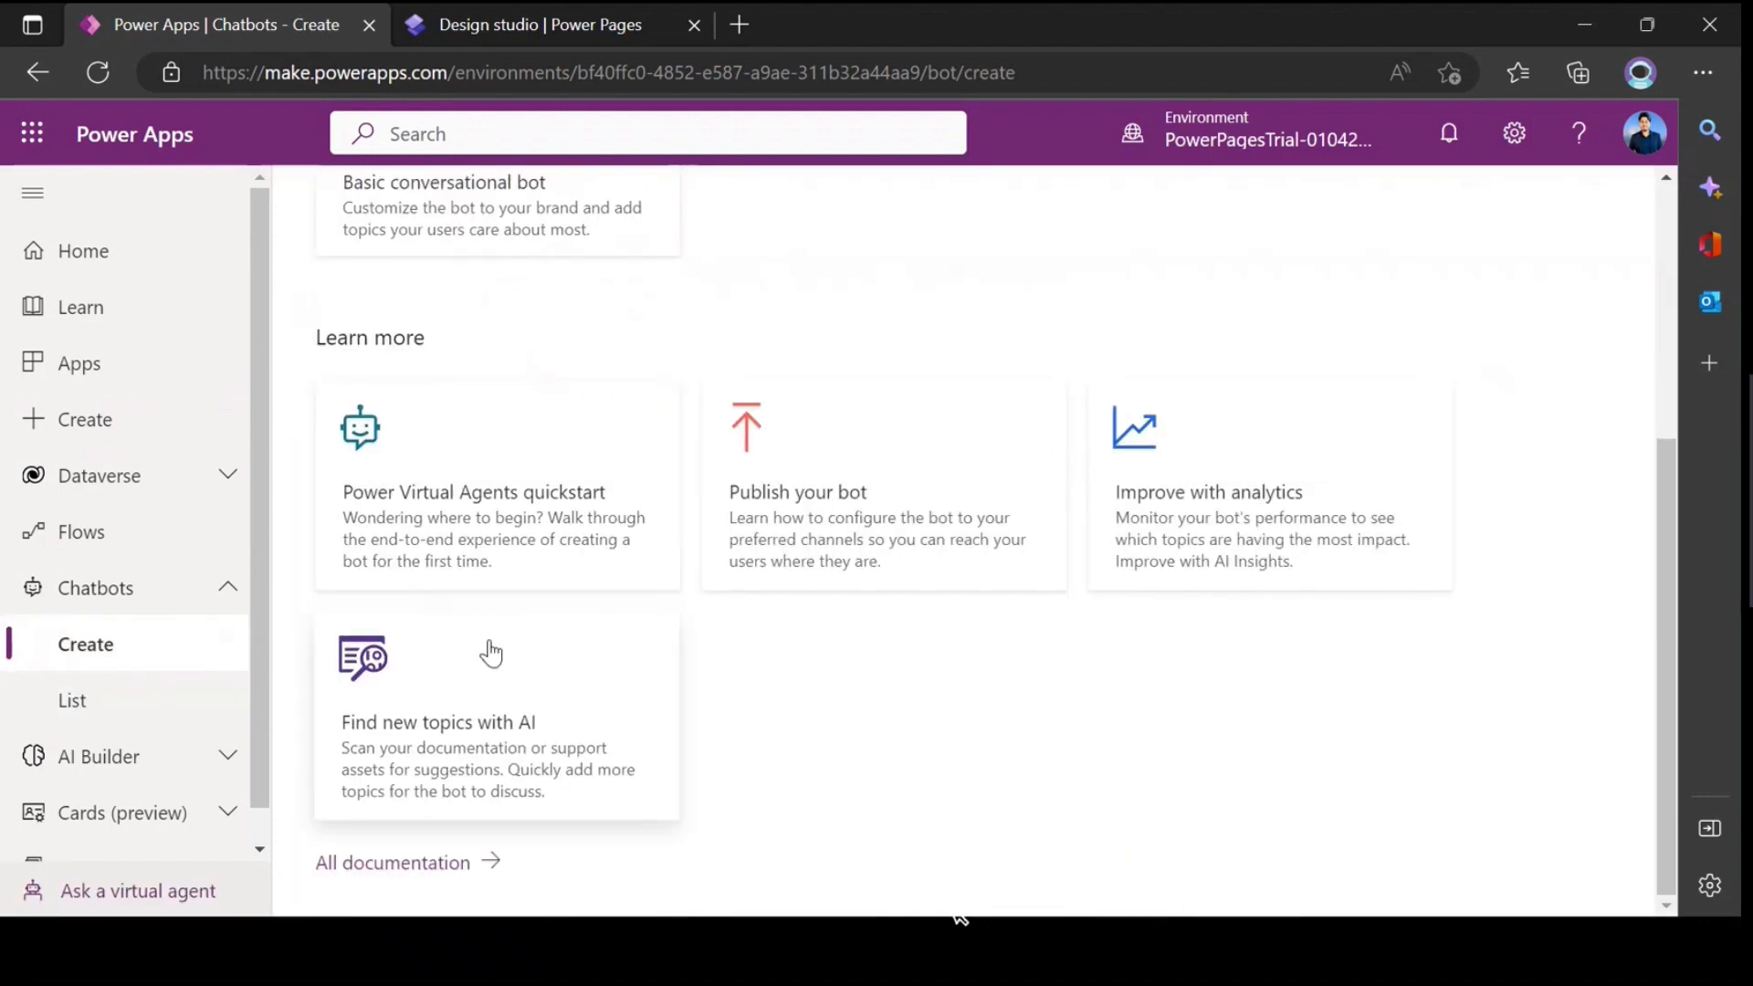
scroll(489, 654, "up", 5)
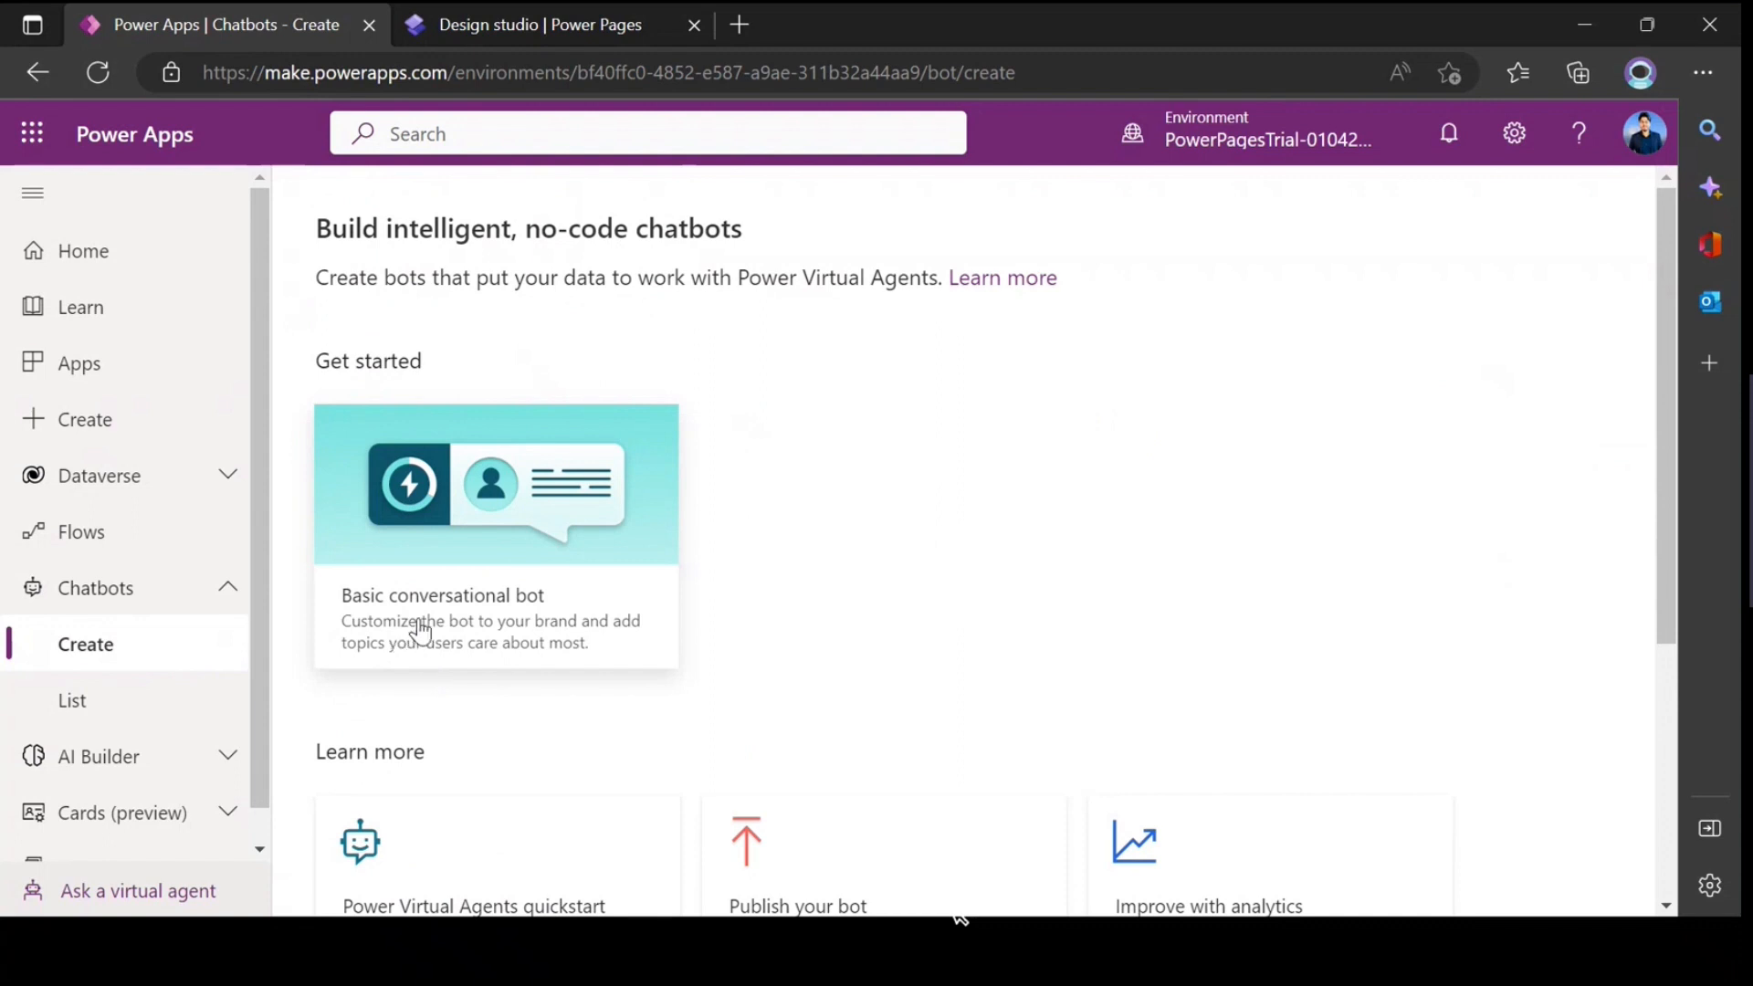
Step: Open the Power Guide Chat bot from the chatbot list and look through its existing topics
left_click(96, 700)
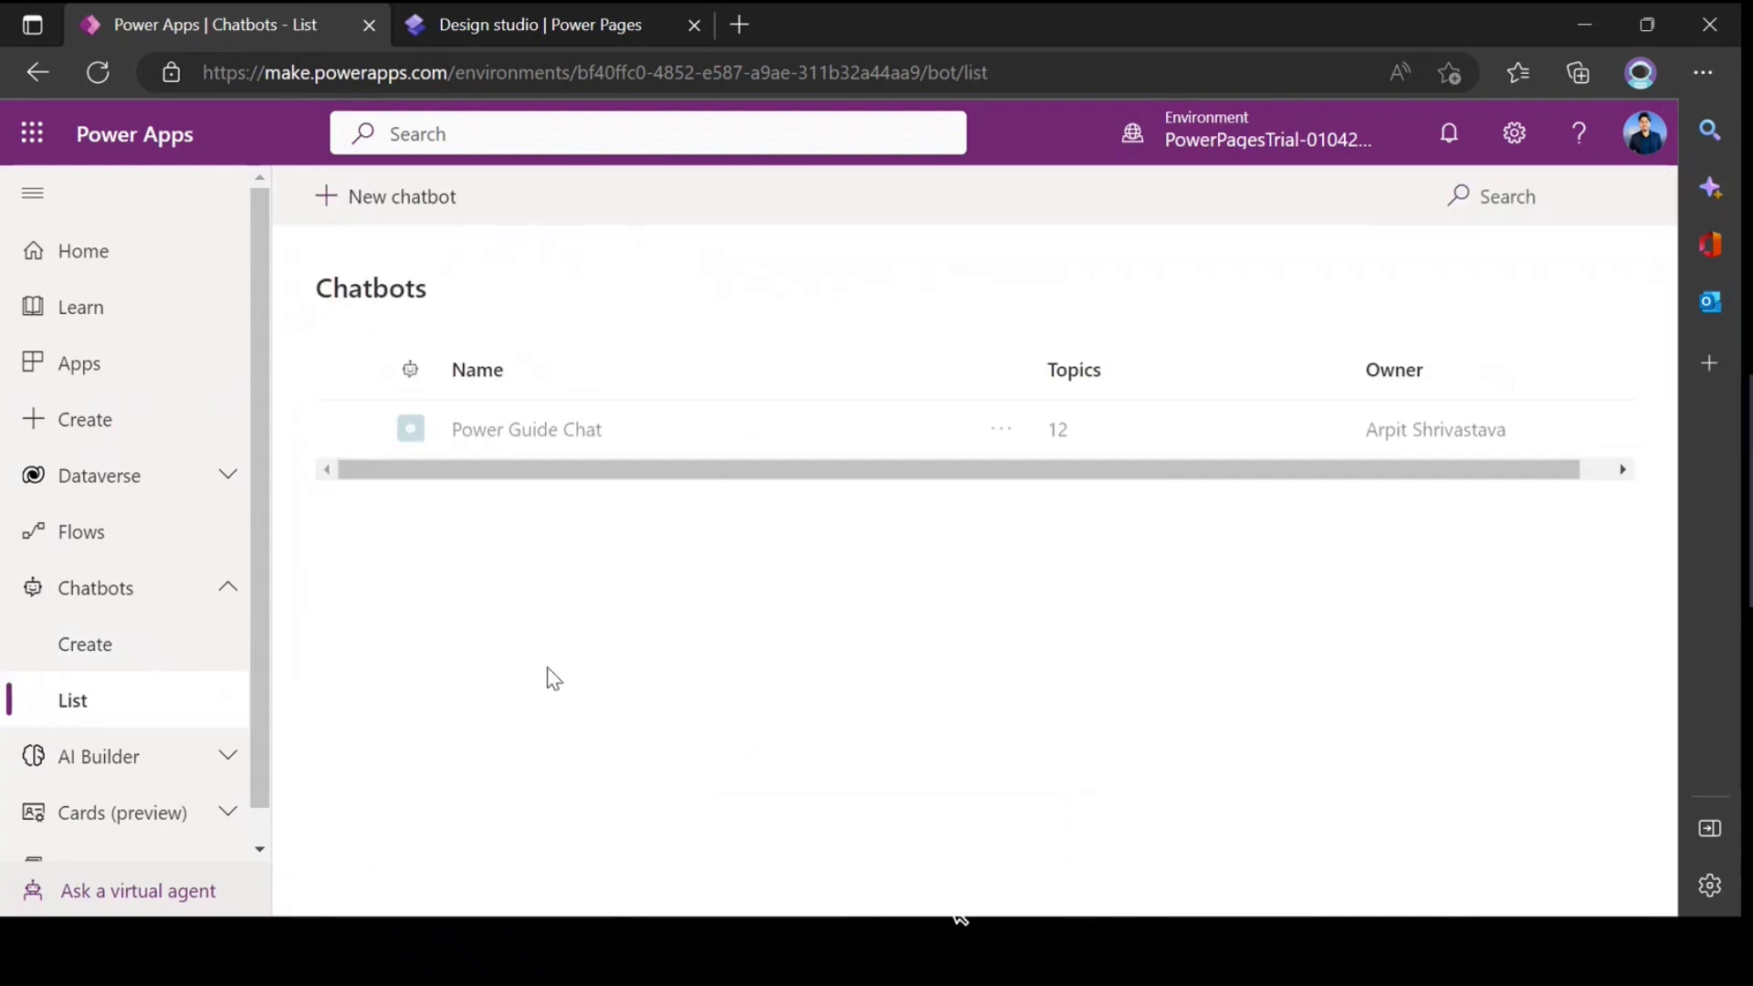
left_click(520, 436)
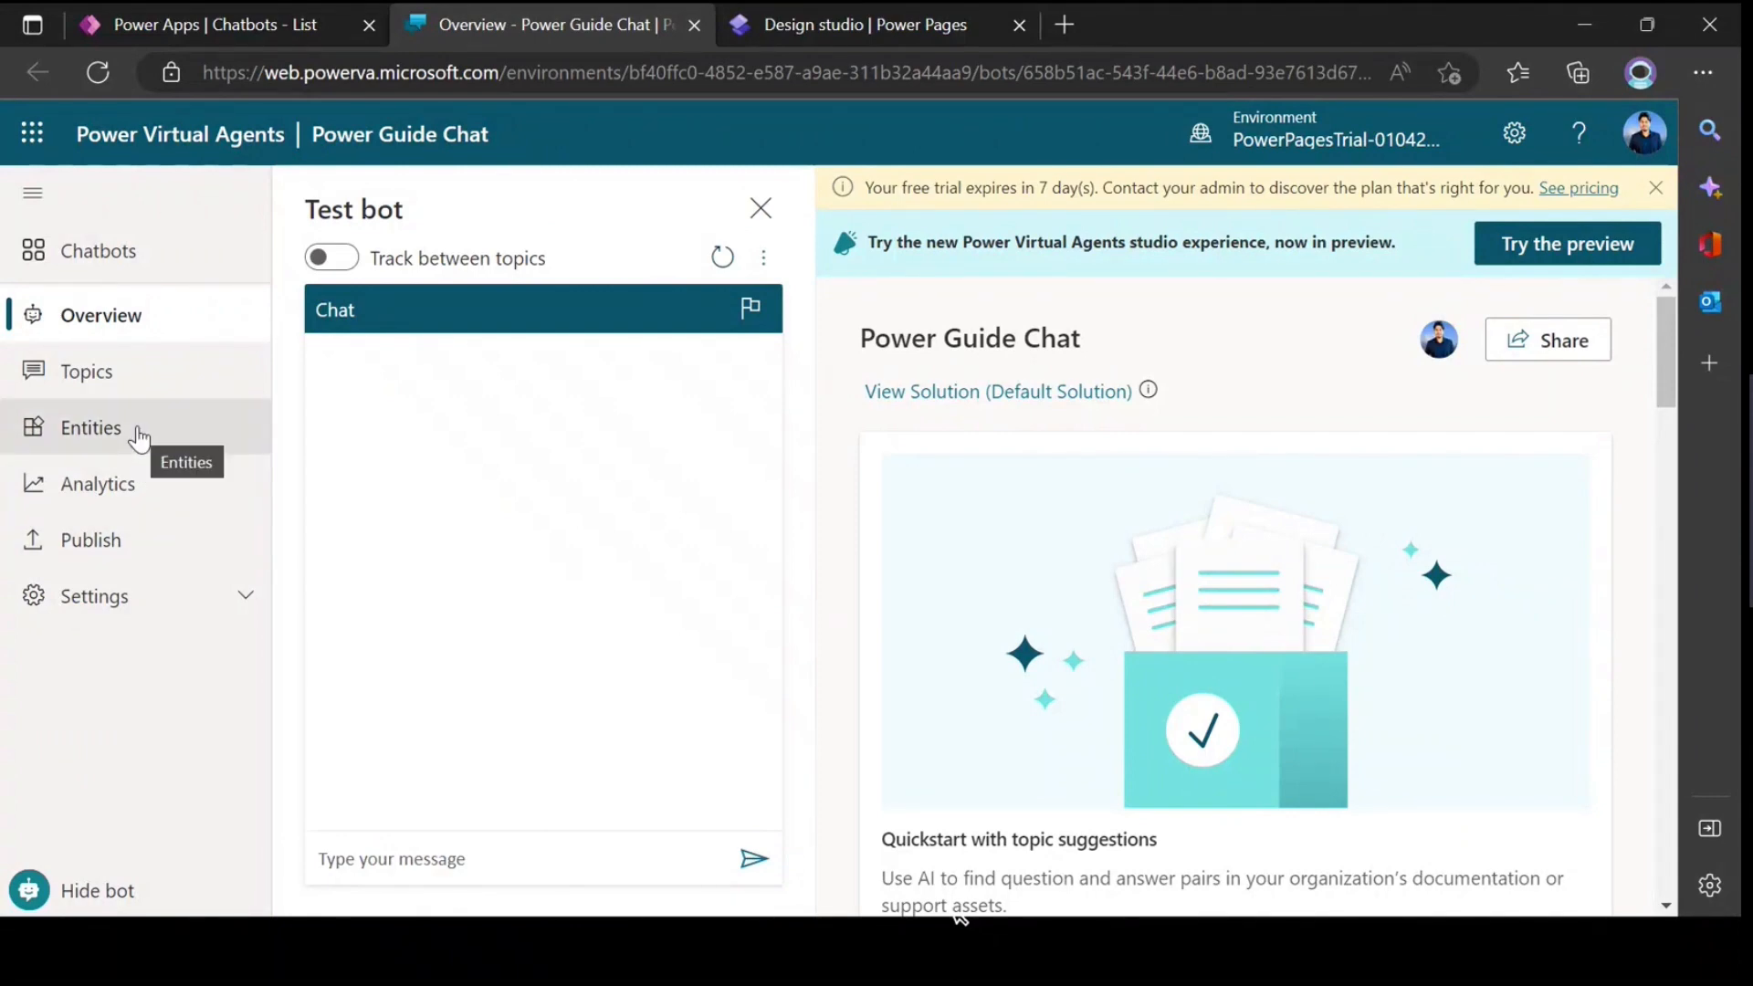
left_click(80, 372)
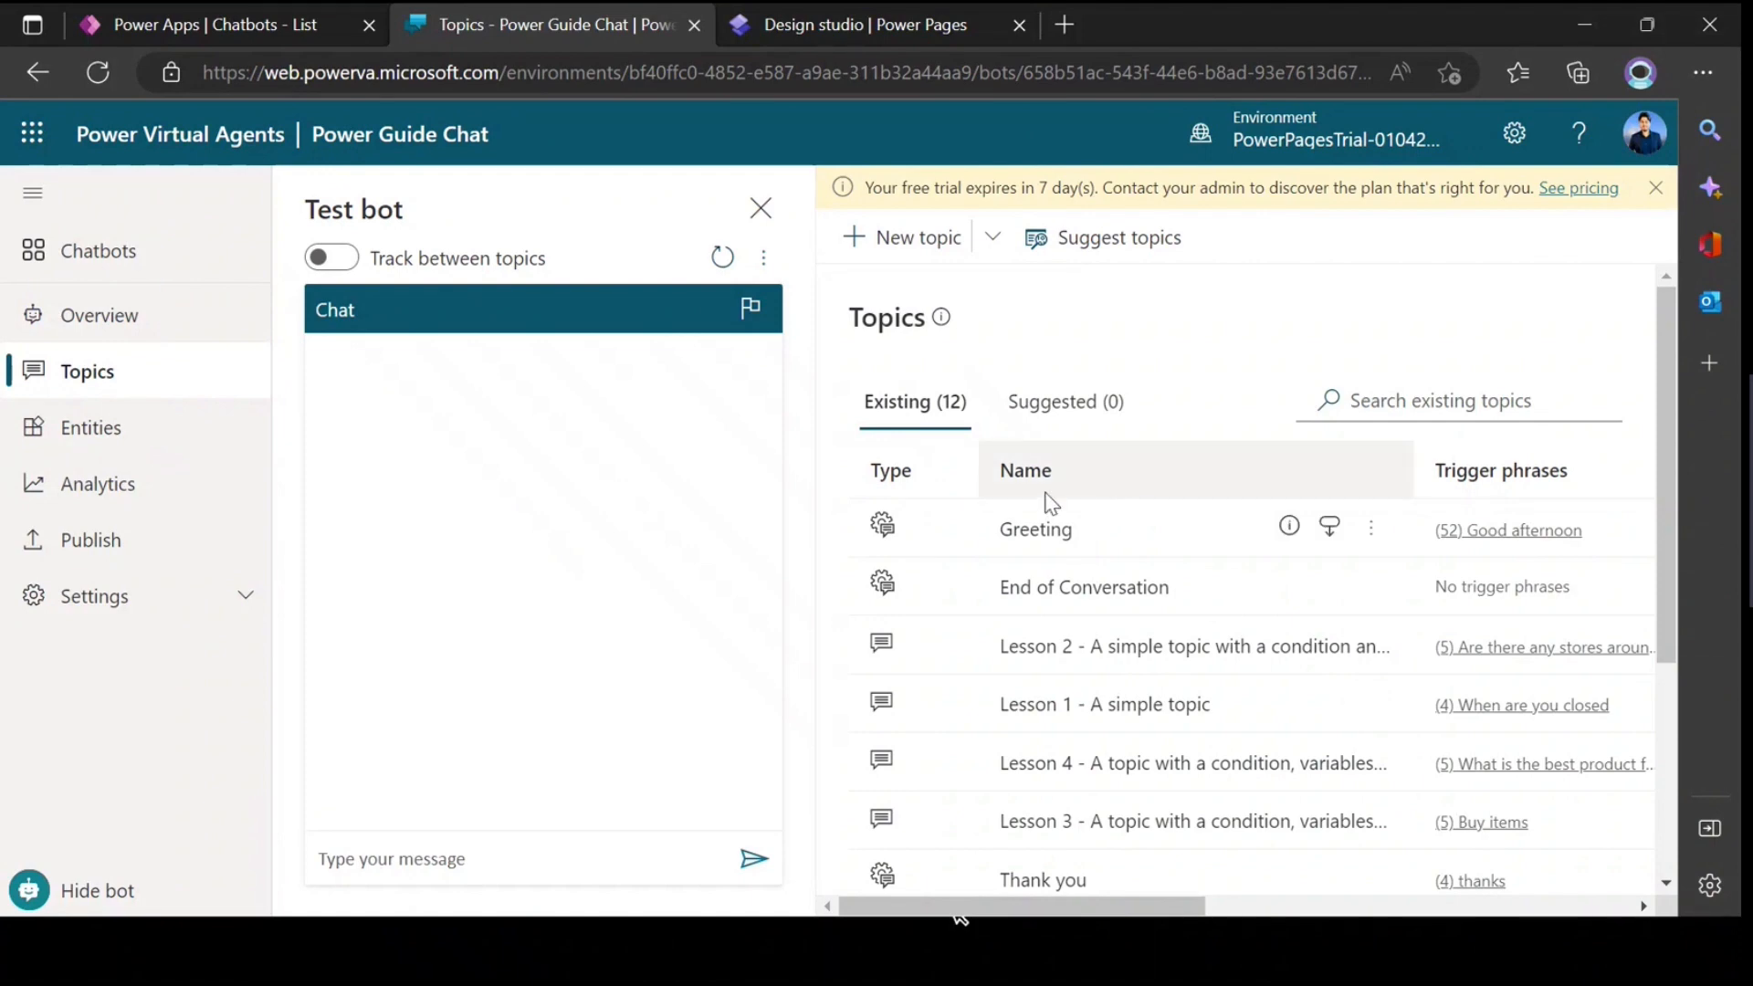
scroll(1052, 503, "down", 3)
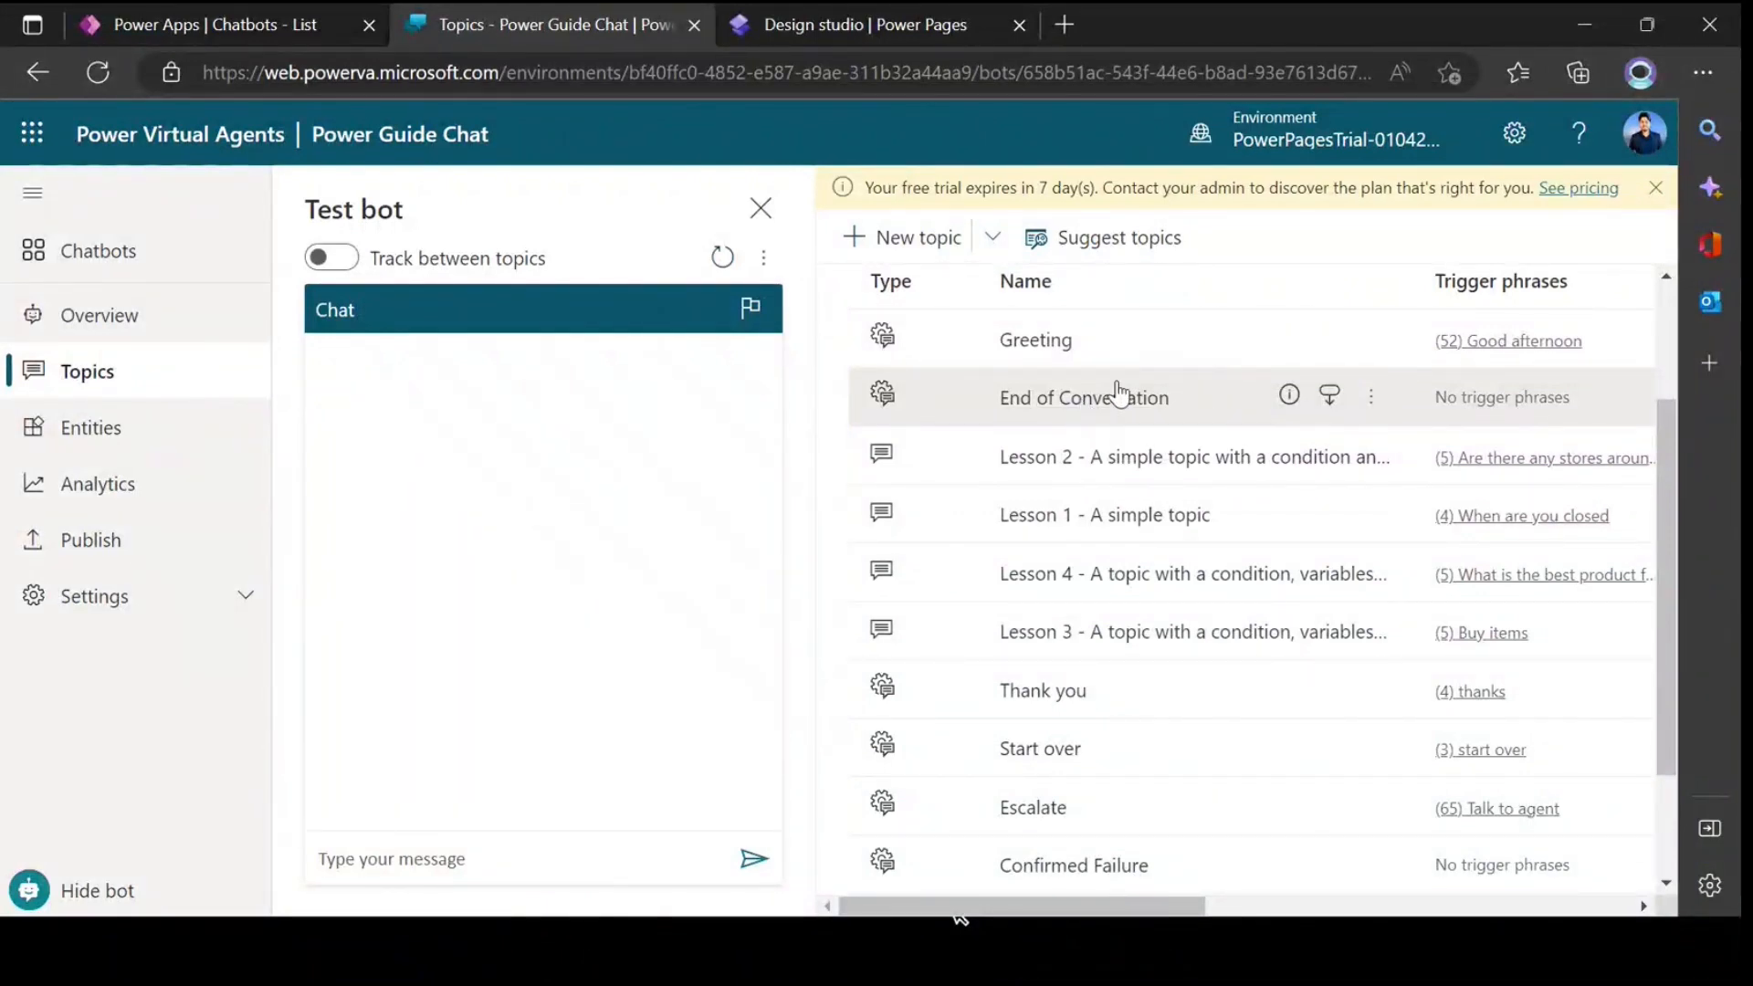
scroll(1100, 538, "down", 2)
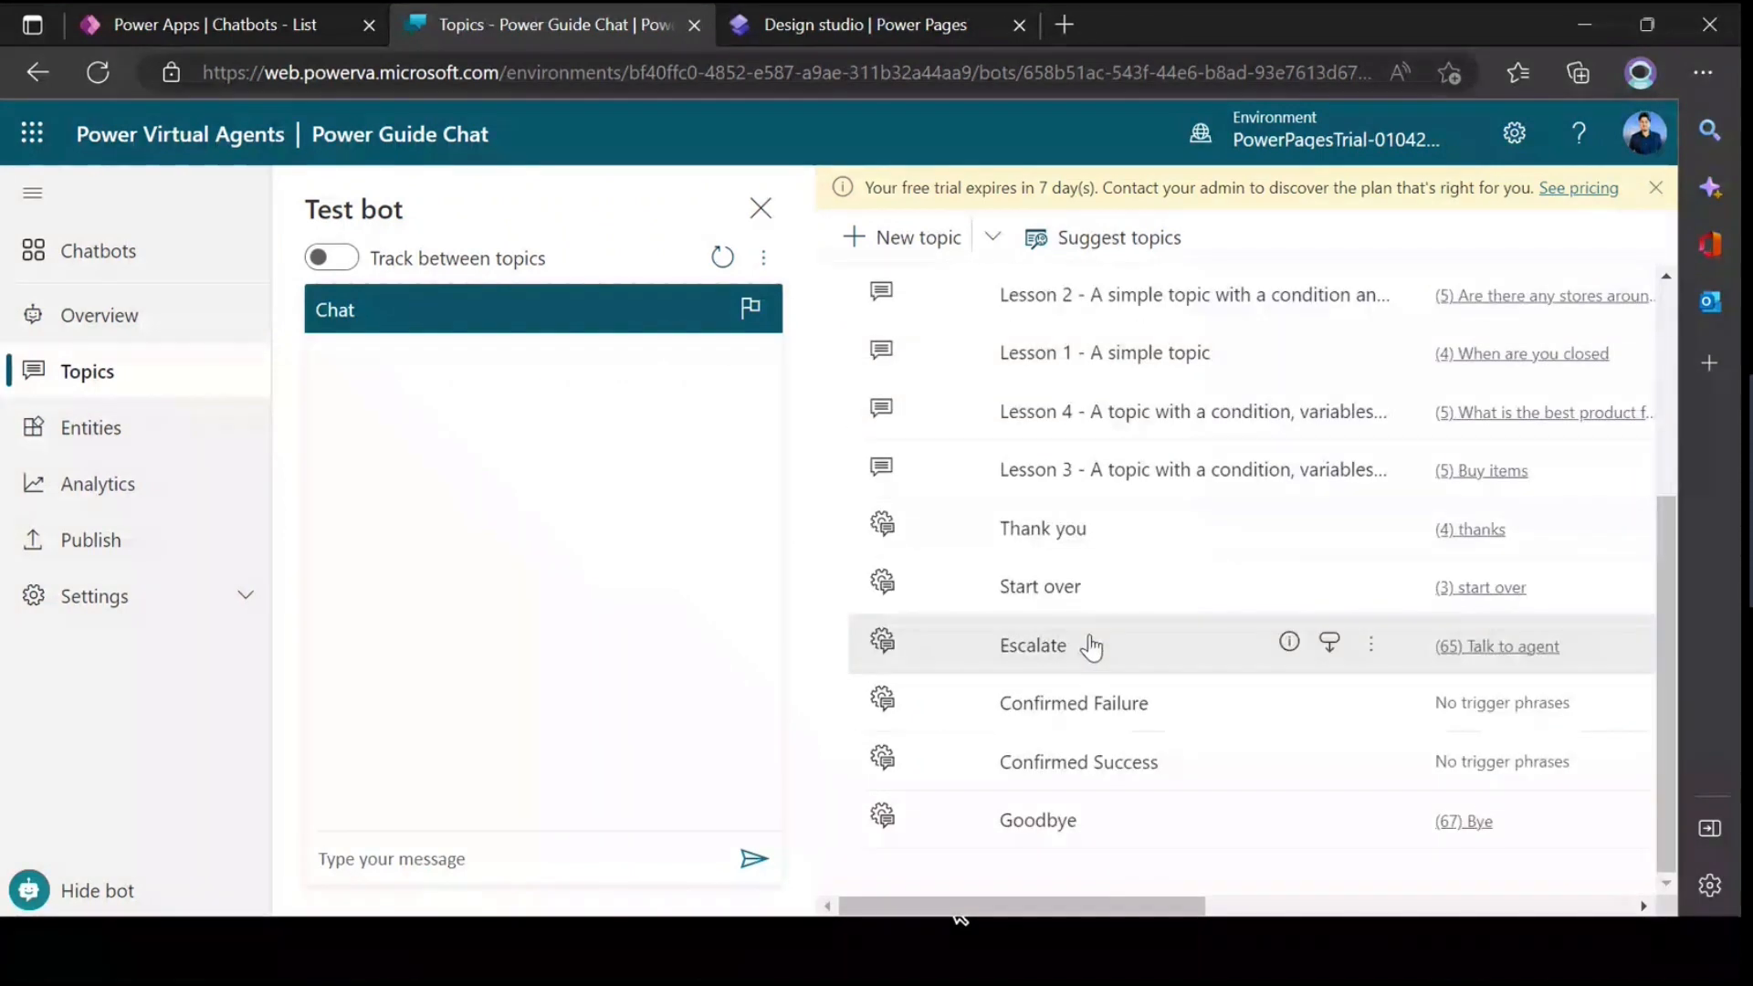
scroll(1087, 643, "up", 4)
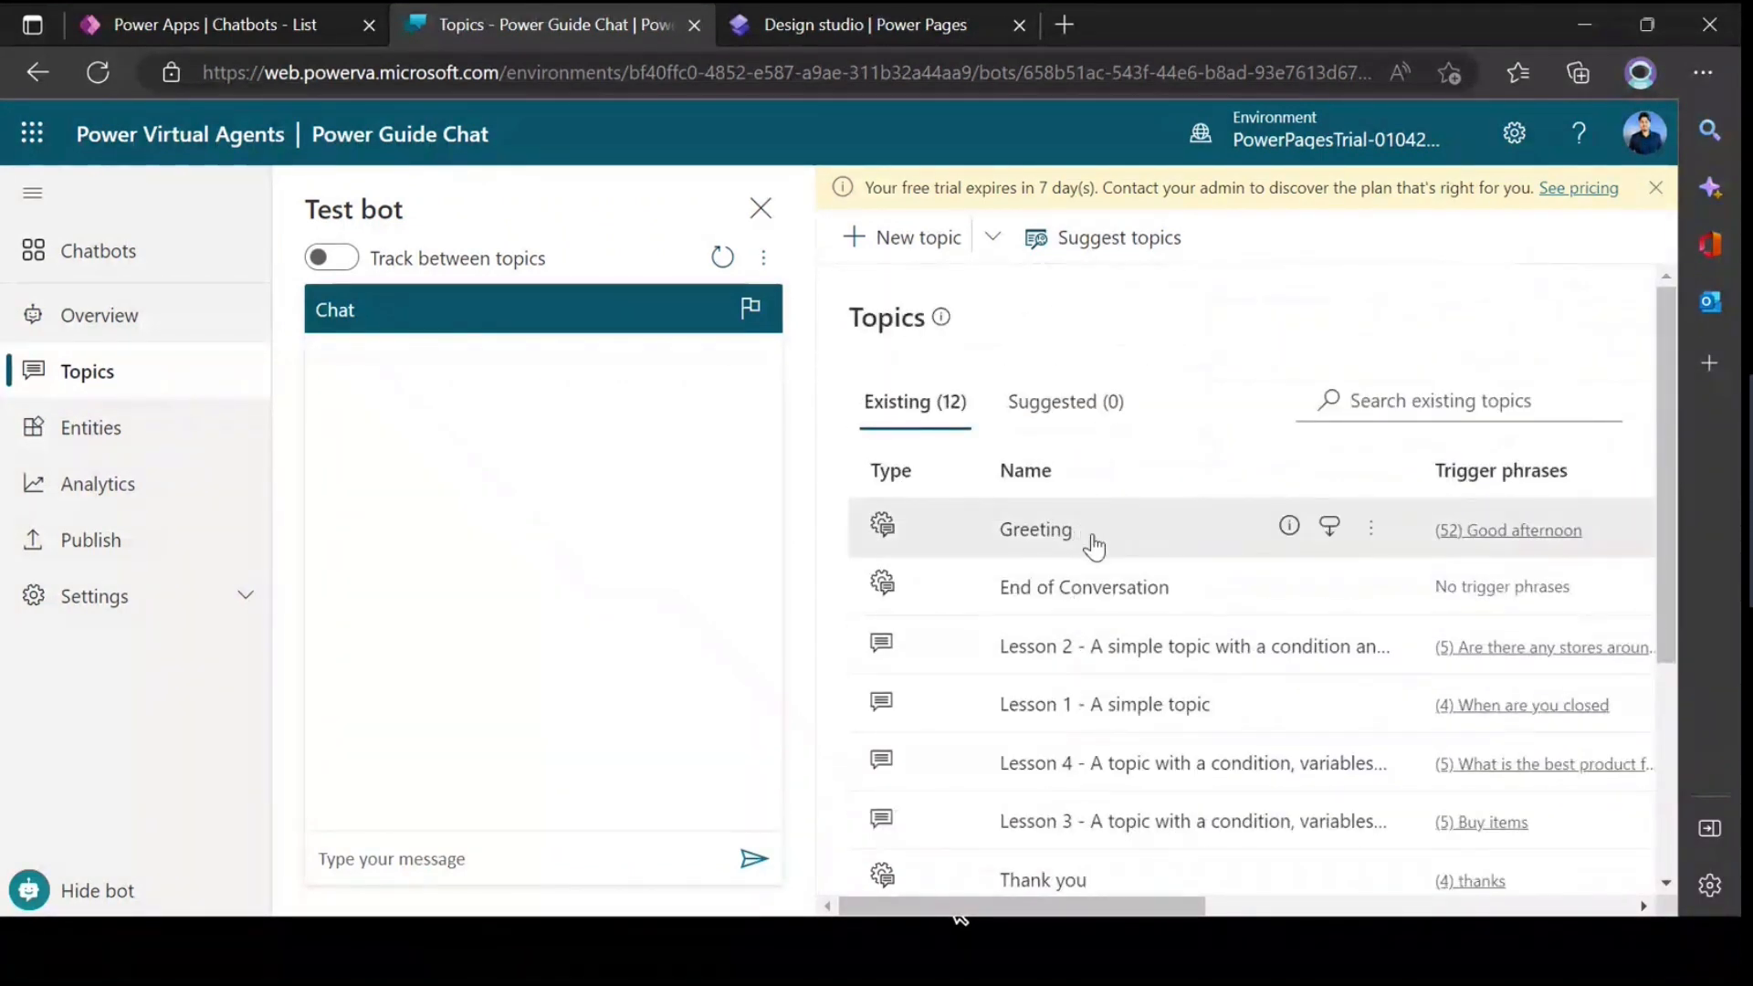
Step: Open the Greeting topic and bring the start of its conversation flow into view
left_click(1038, 537)
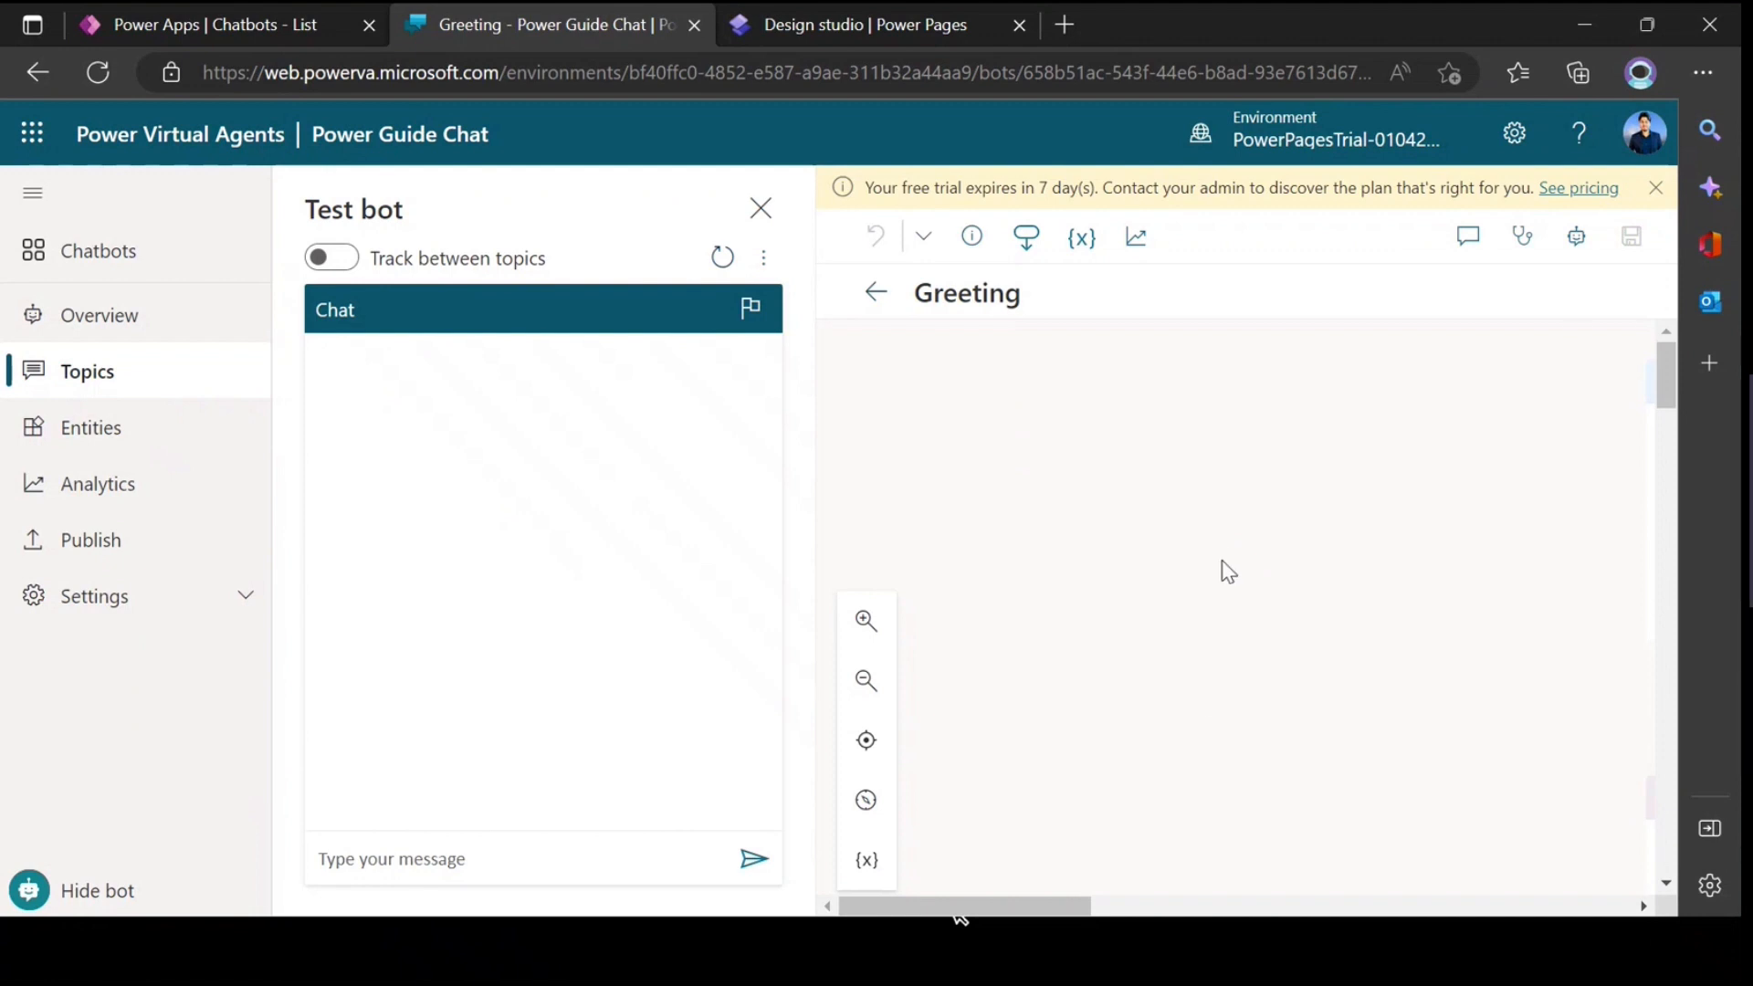
left_click_drag(1047, 922, 1256, 915)
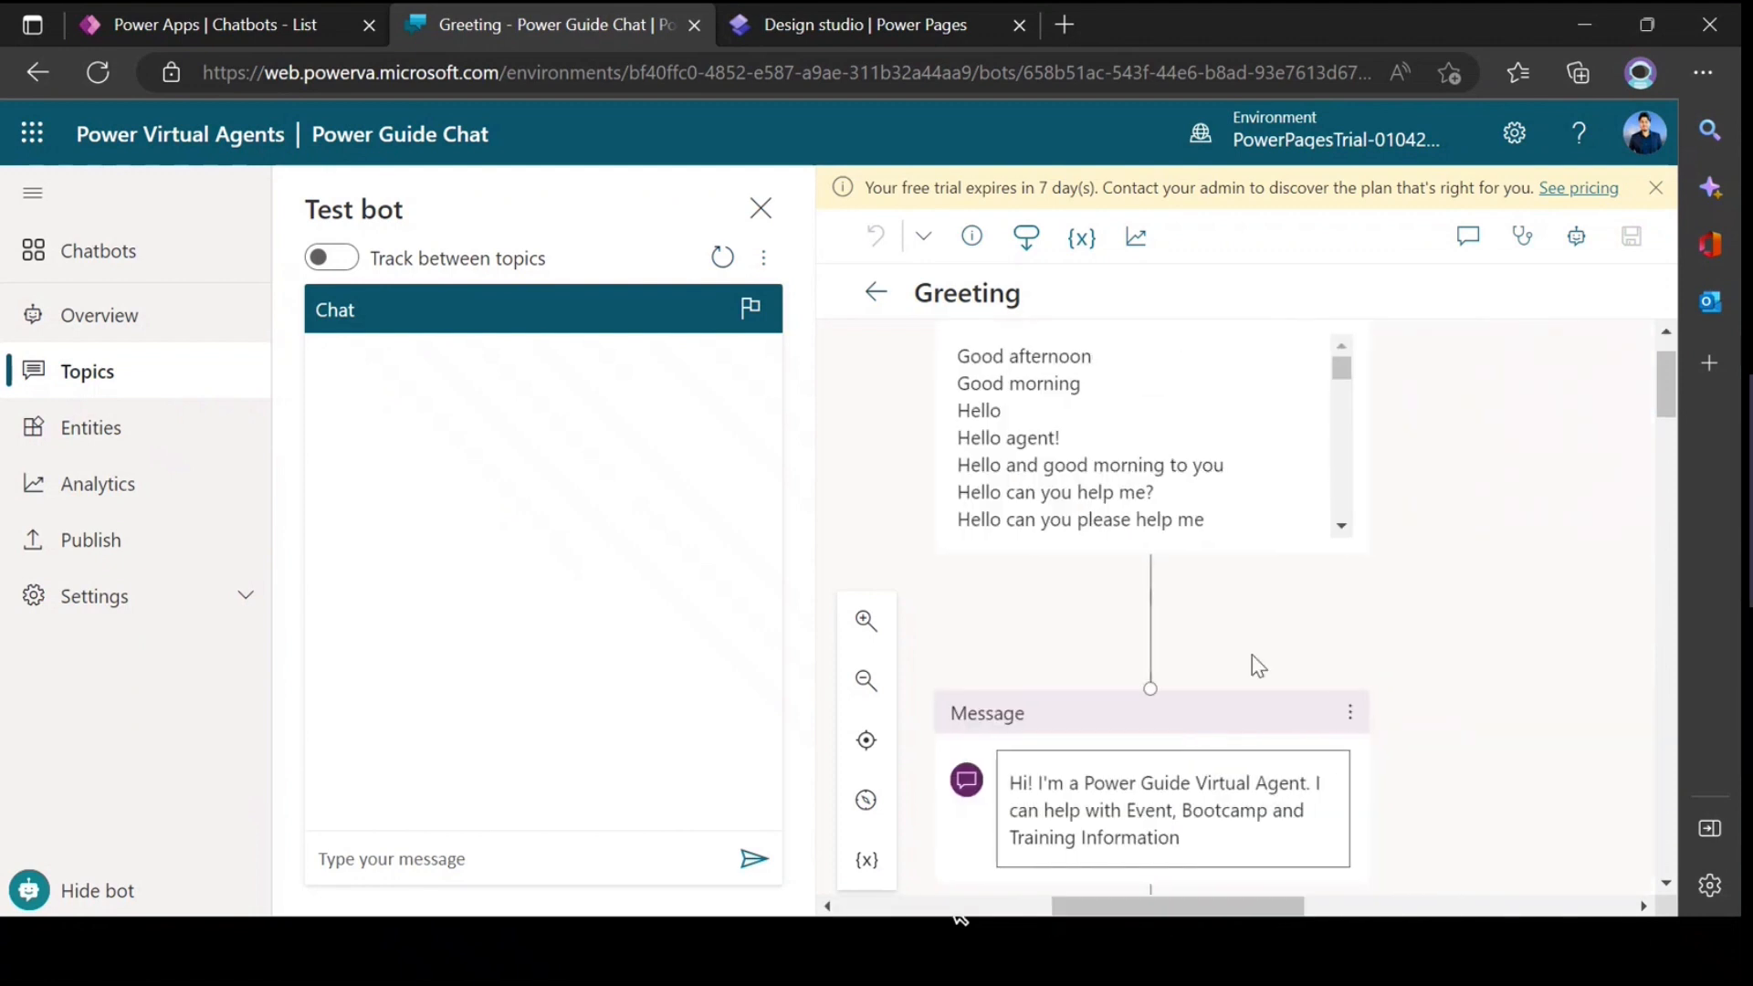
scroll(1251, 552, "up", 1)
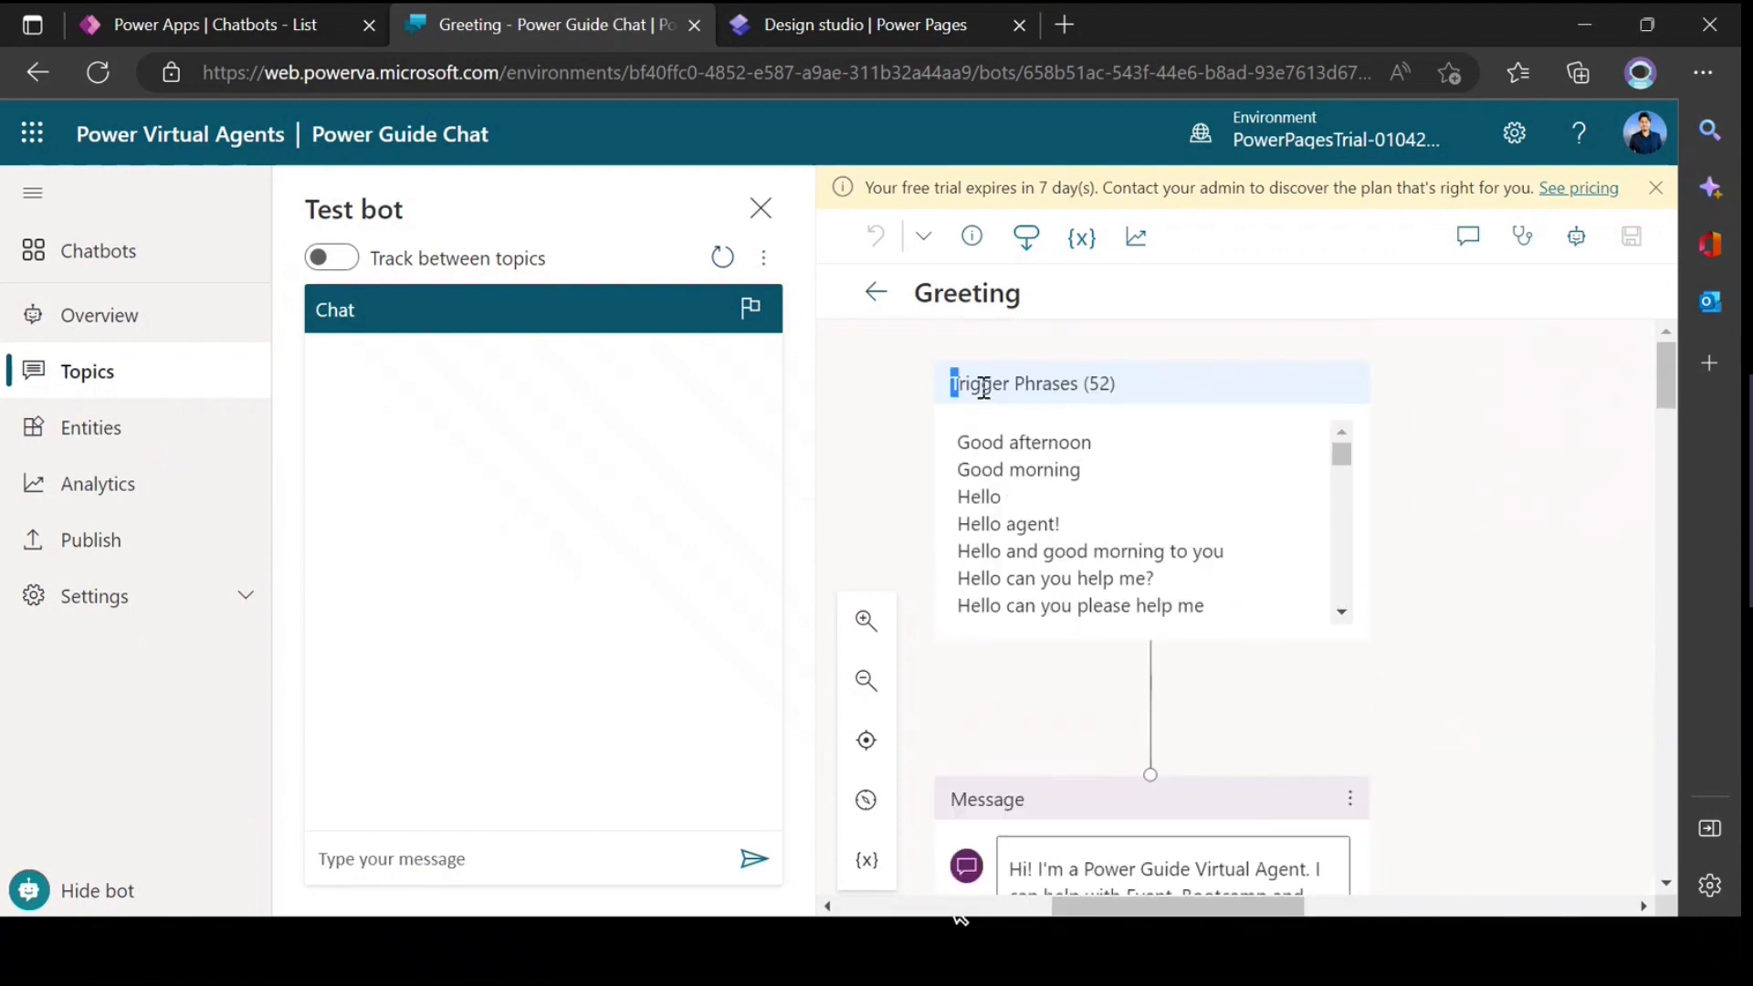
Step: Examine the trigger phrases of the Greeting topic, leaving them unedited
left_click_drag(950, 384, 1115, 391)
left_click(1093, 511)
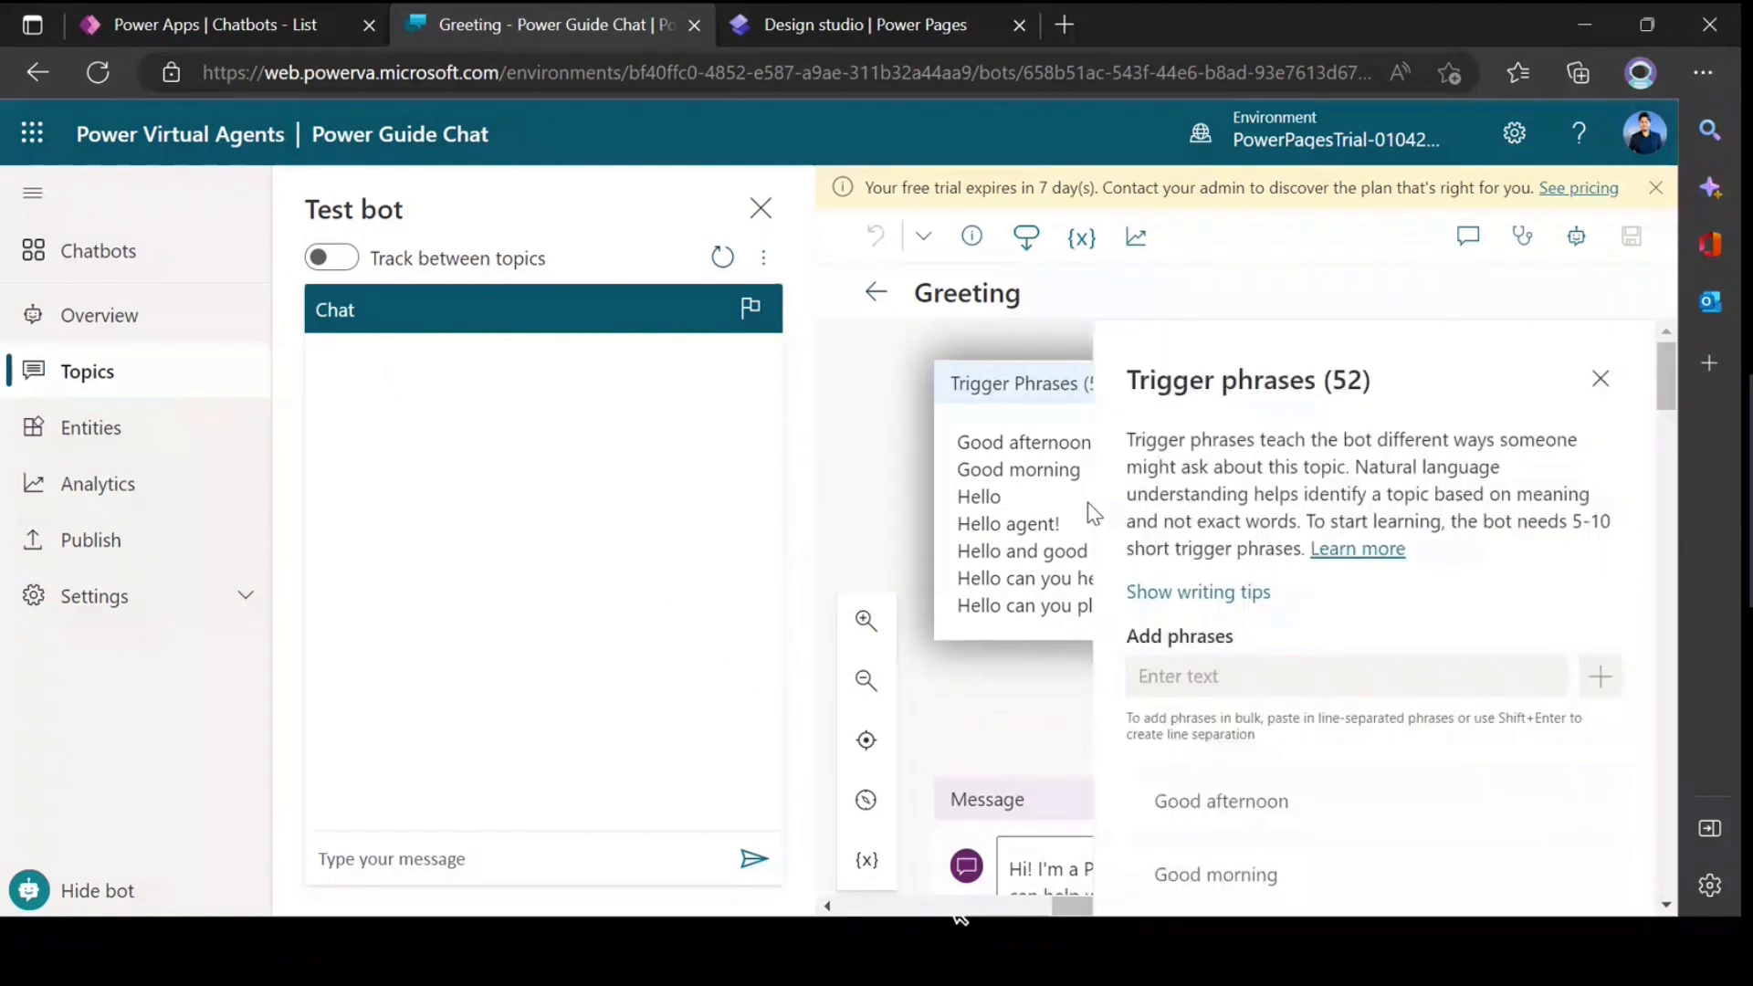
left_click(1599, 379)
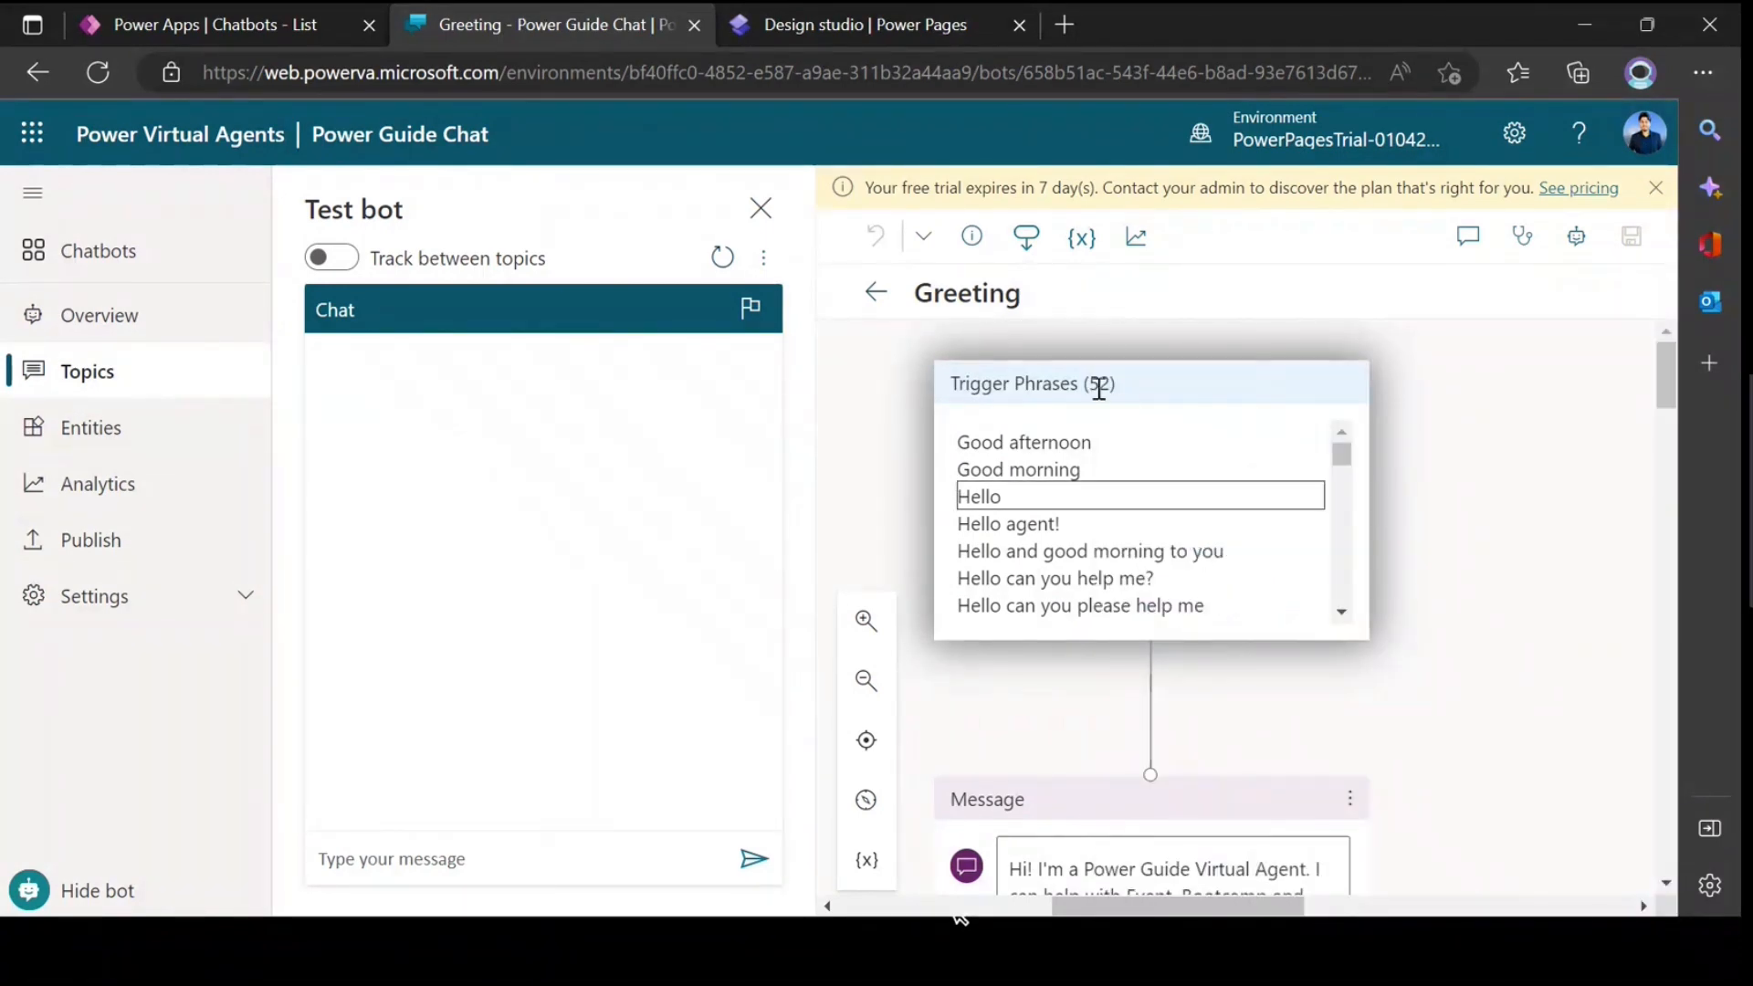
left_click(1109, 548)
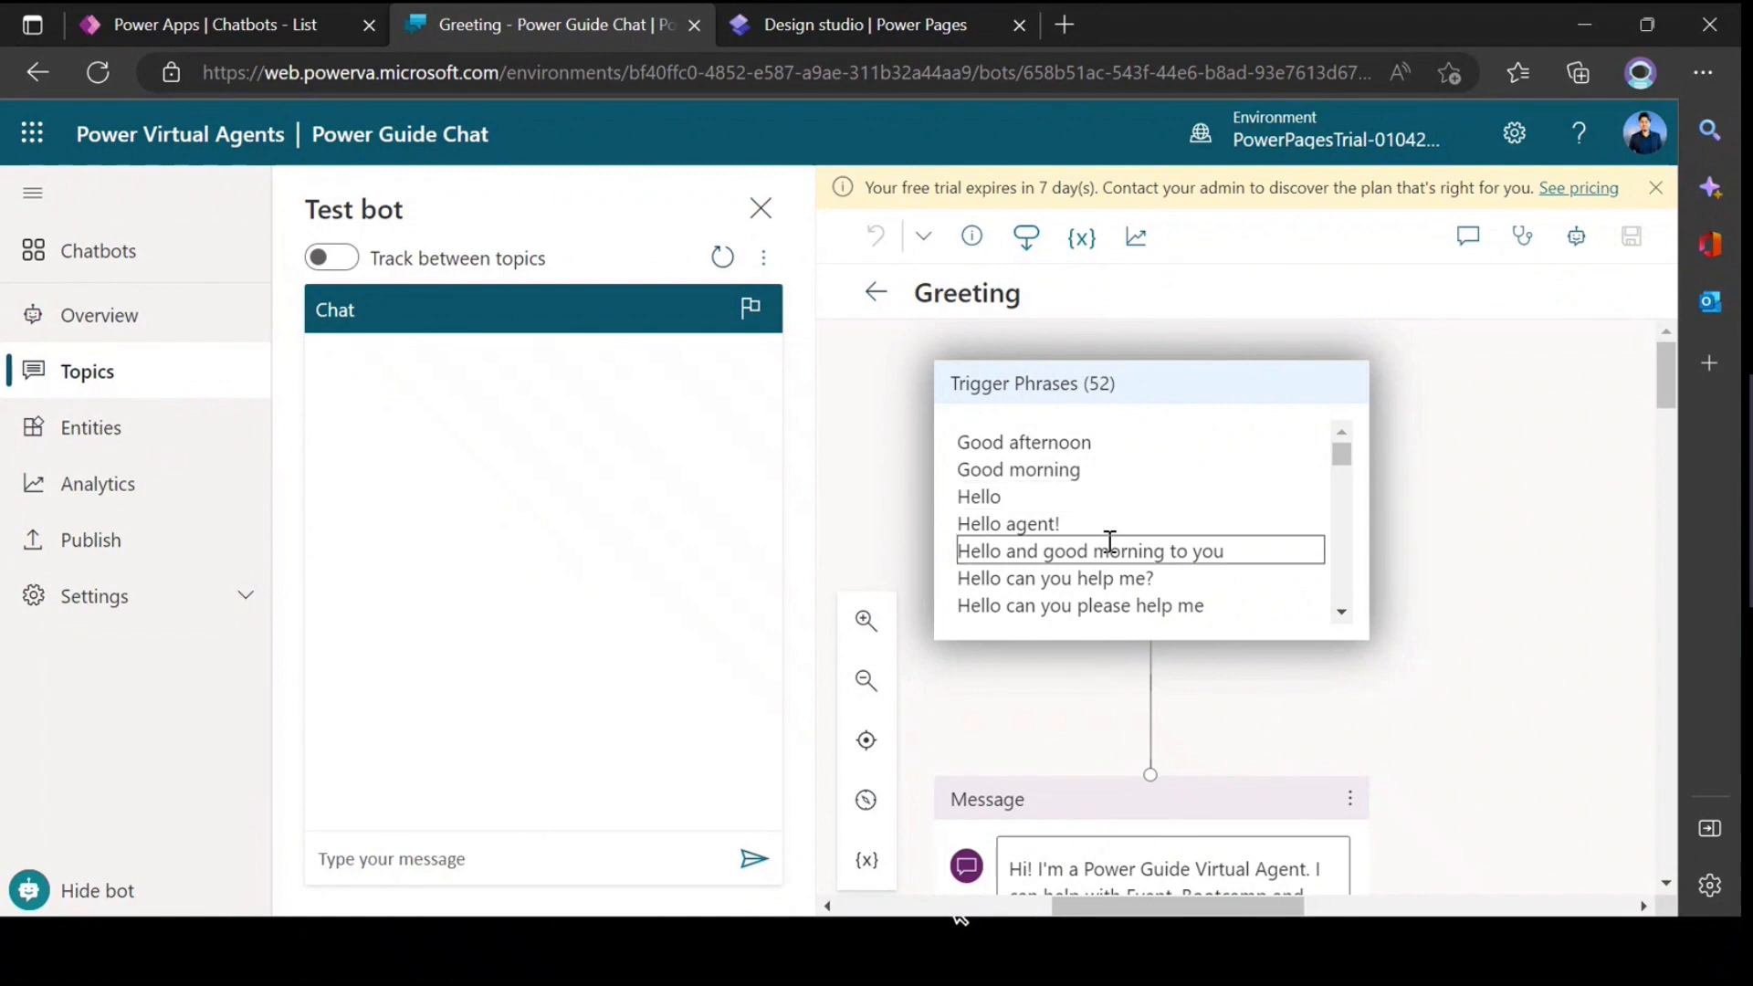
left_click(1599, 379)
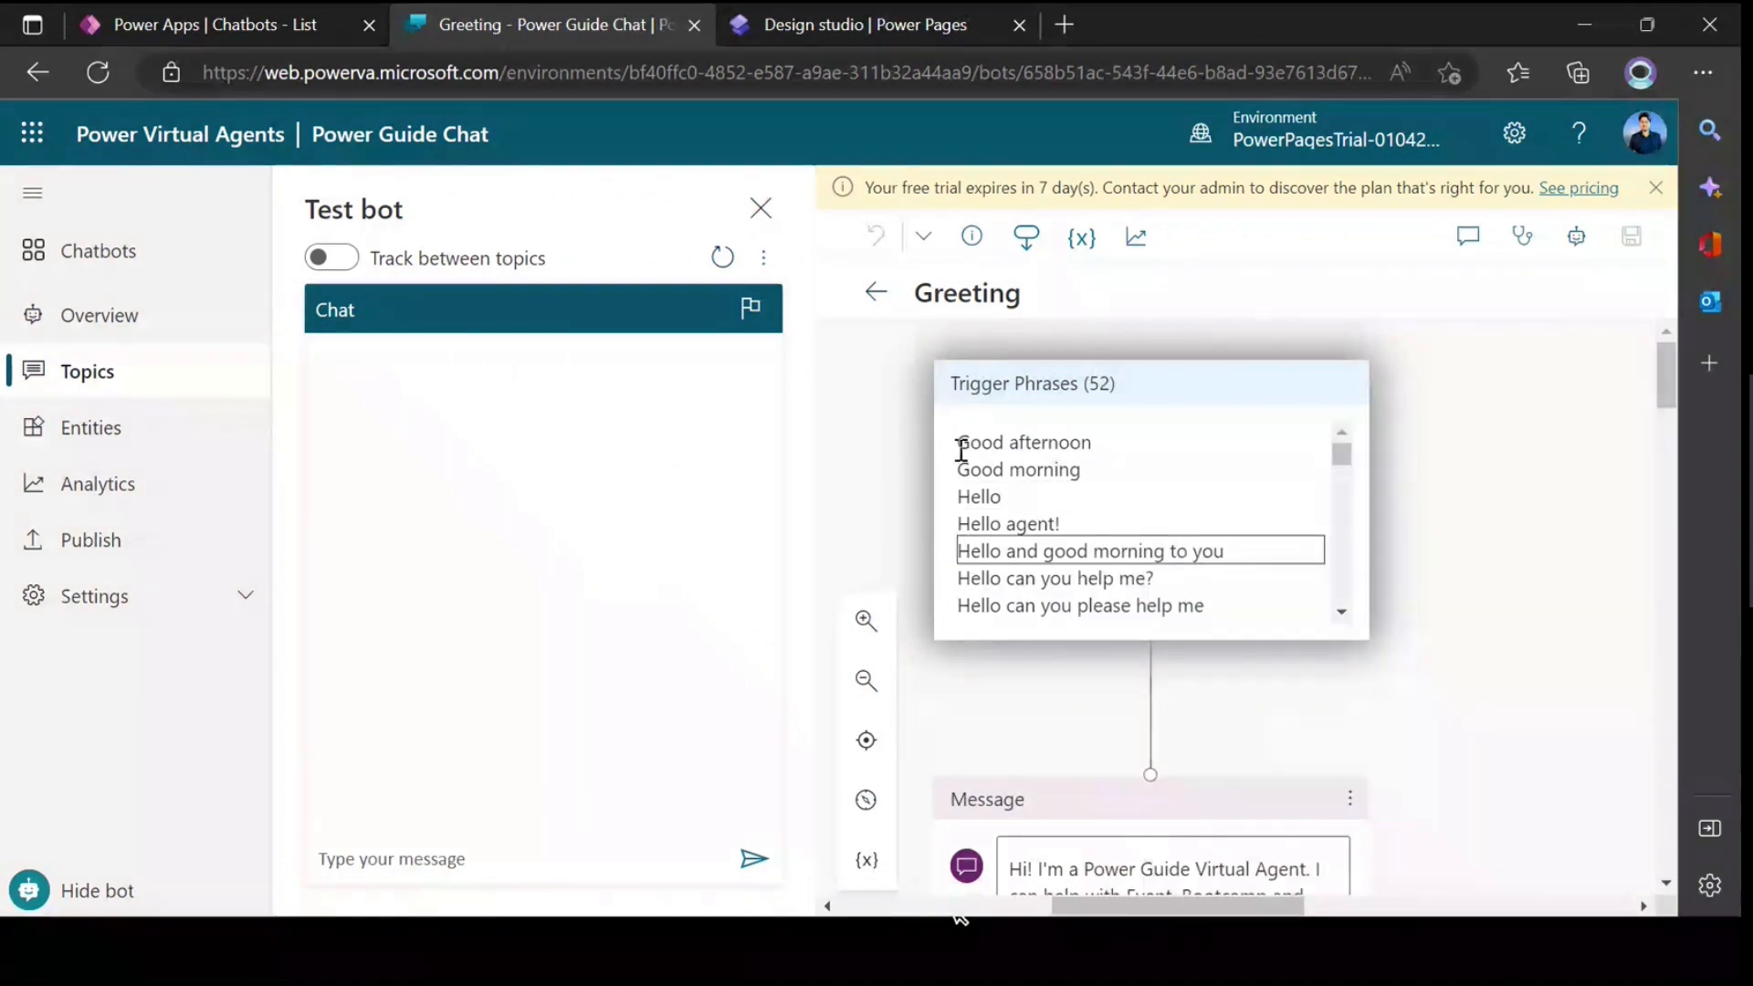
left_click_drag(959, 442, 1157, 594)
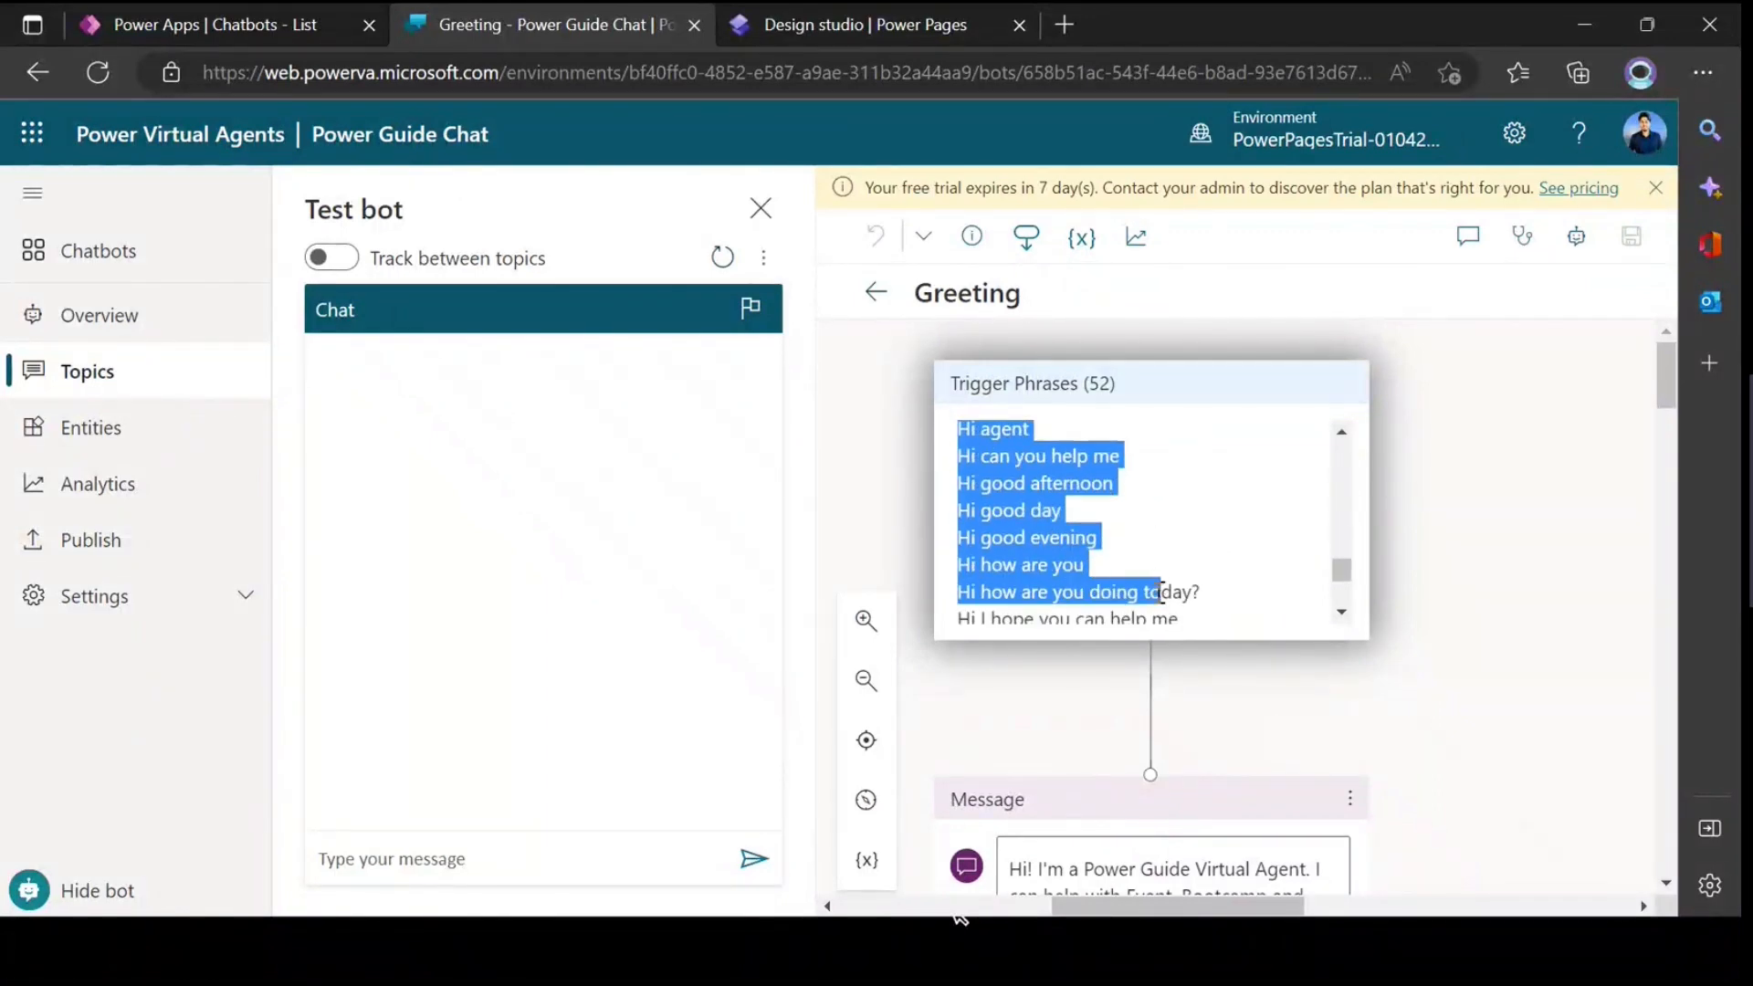
left_click(1600, 377)
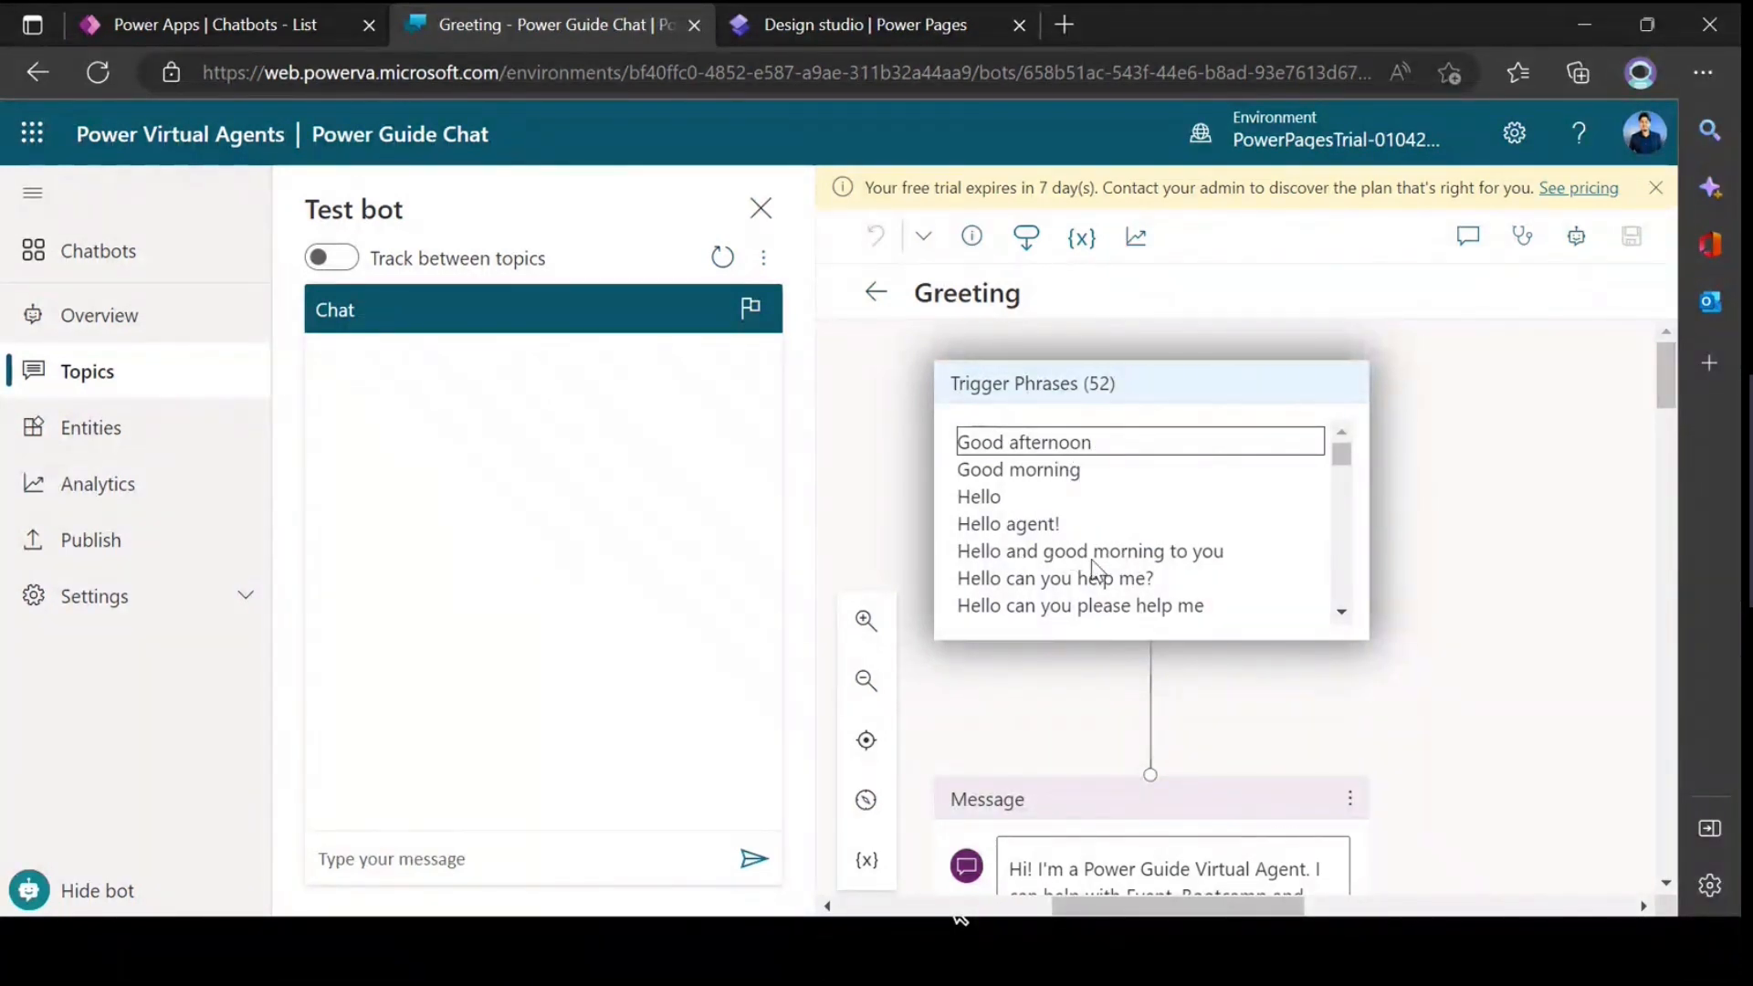
Step: Inspect the first greeting message and the callable actions offered for a new node between it and the trigger phrases
scroll(1102, 584, "down", 5)
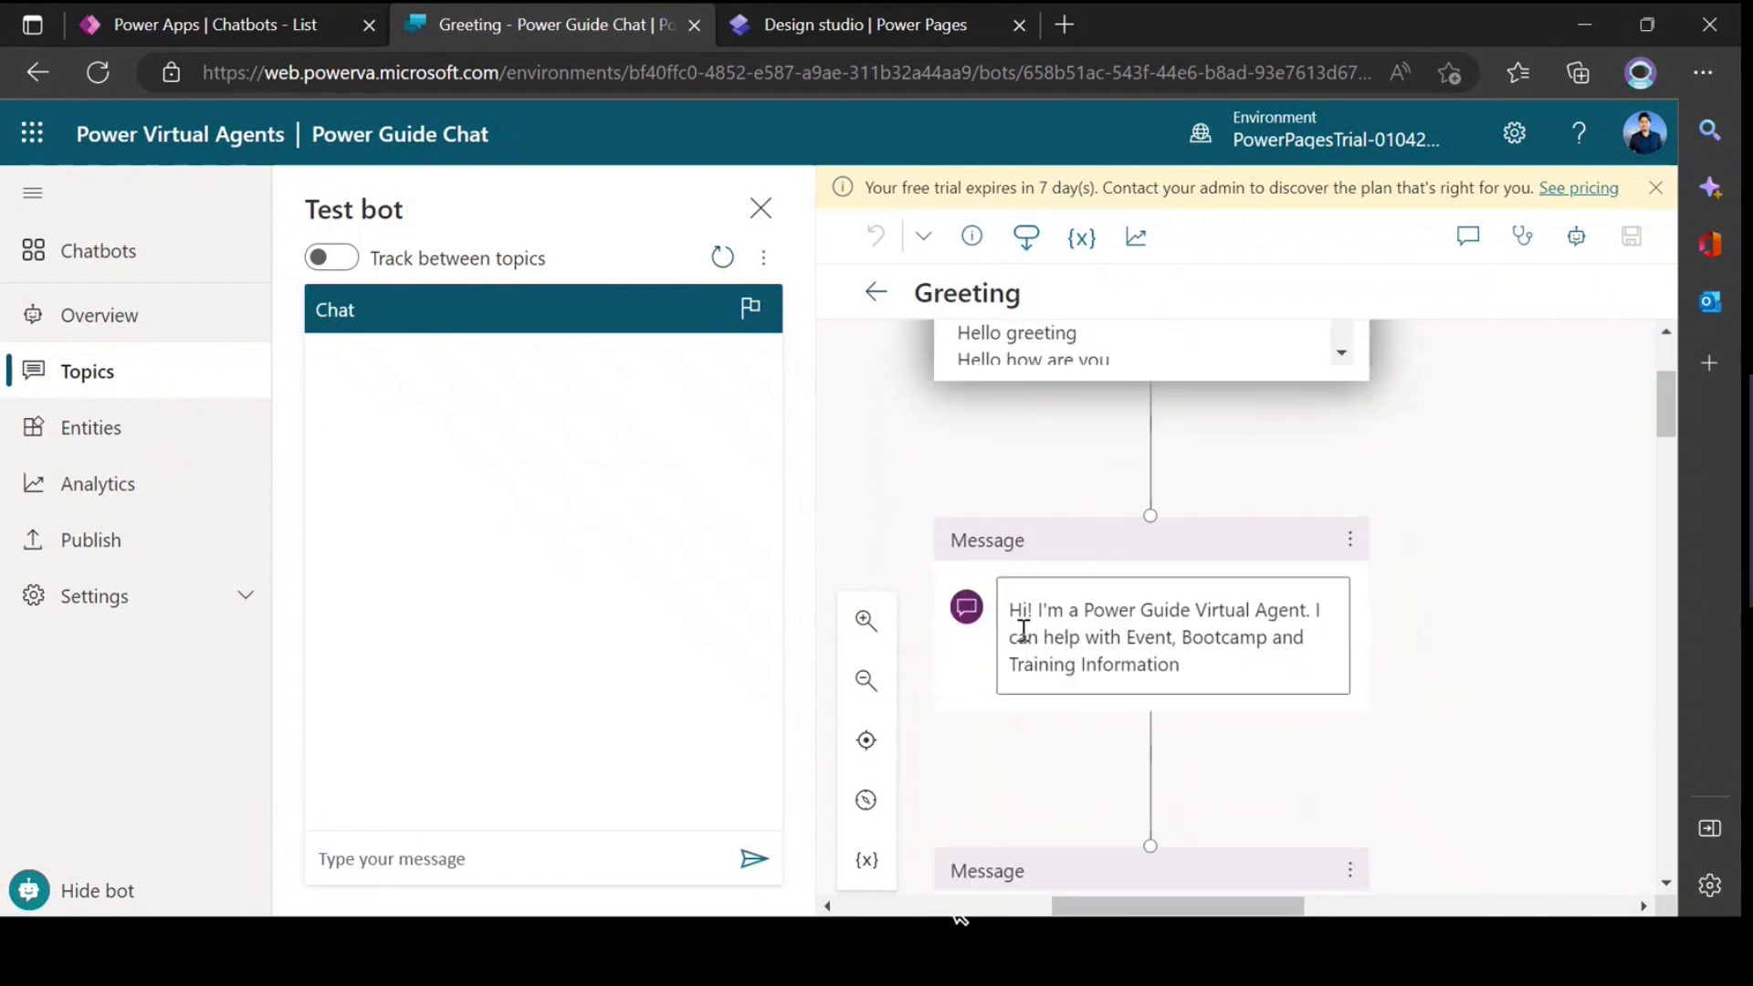
scroll(1307, 610, "down", 1)
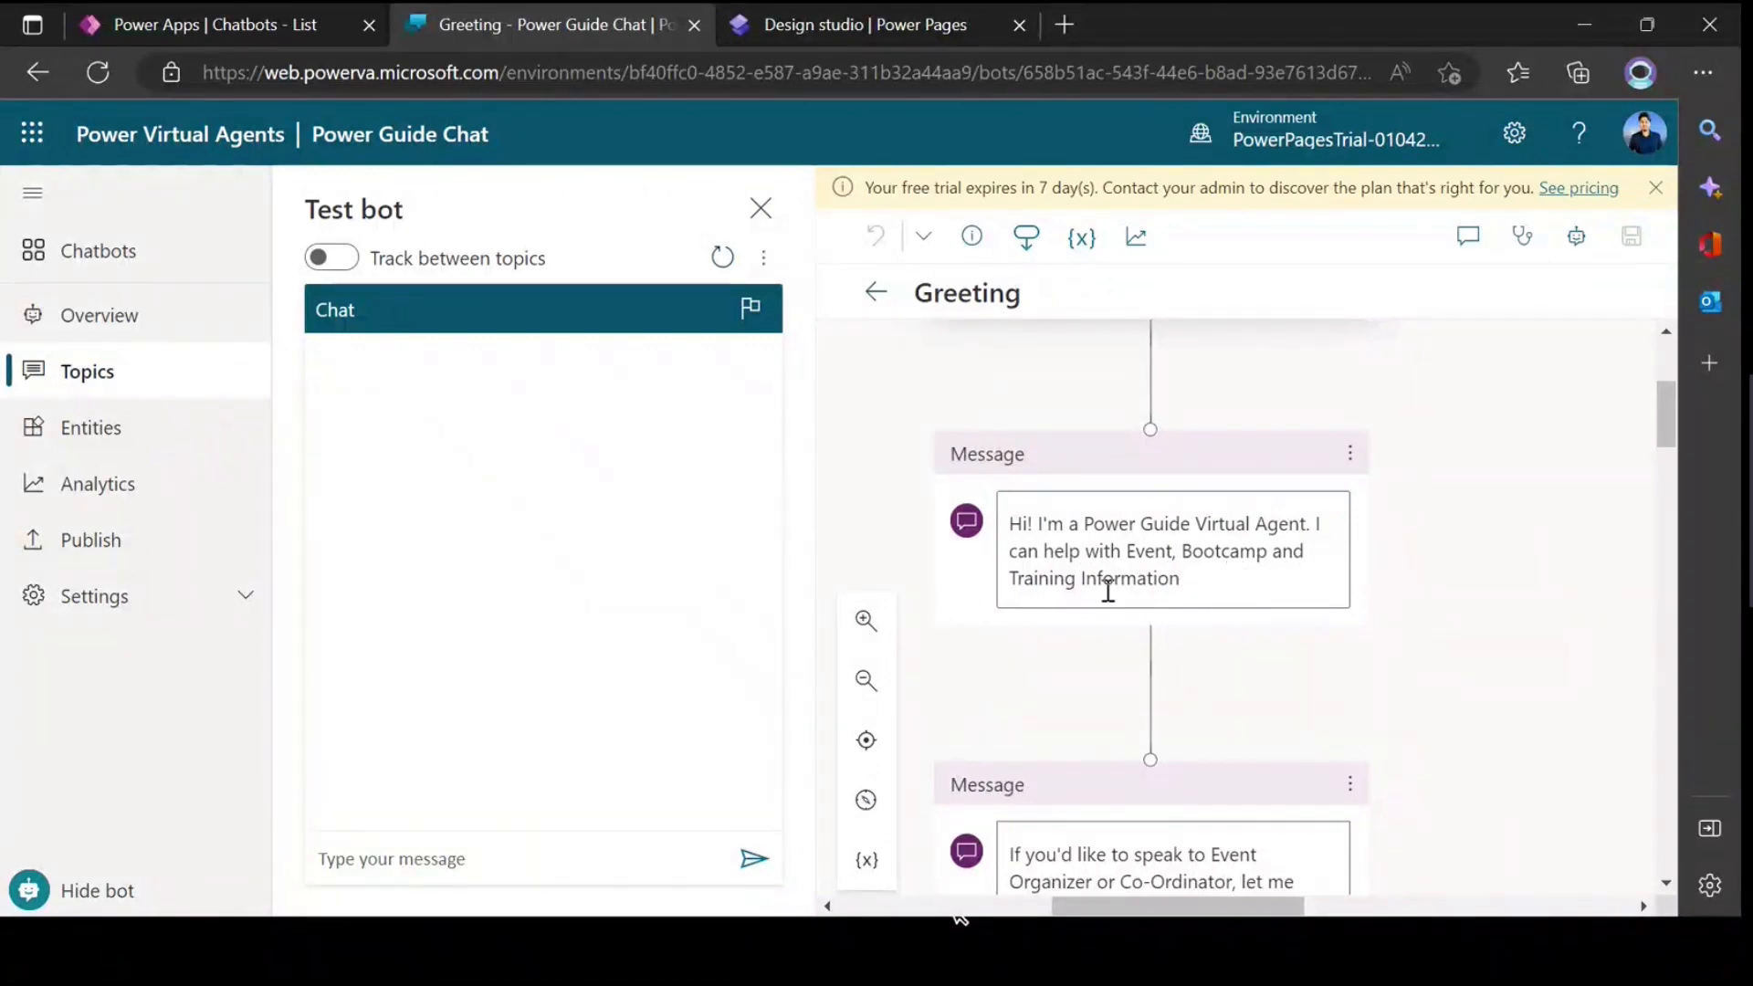
scroll(1291, 605, "up", 3)
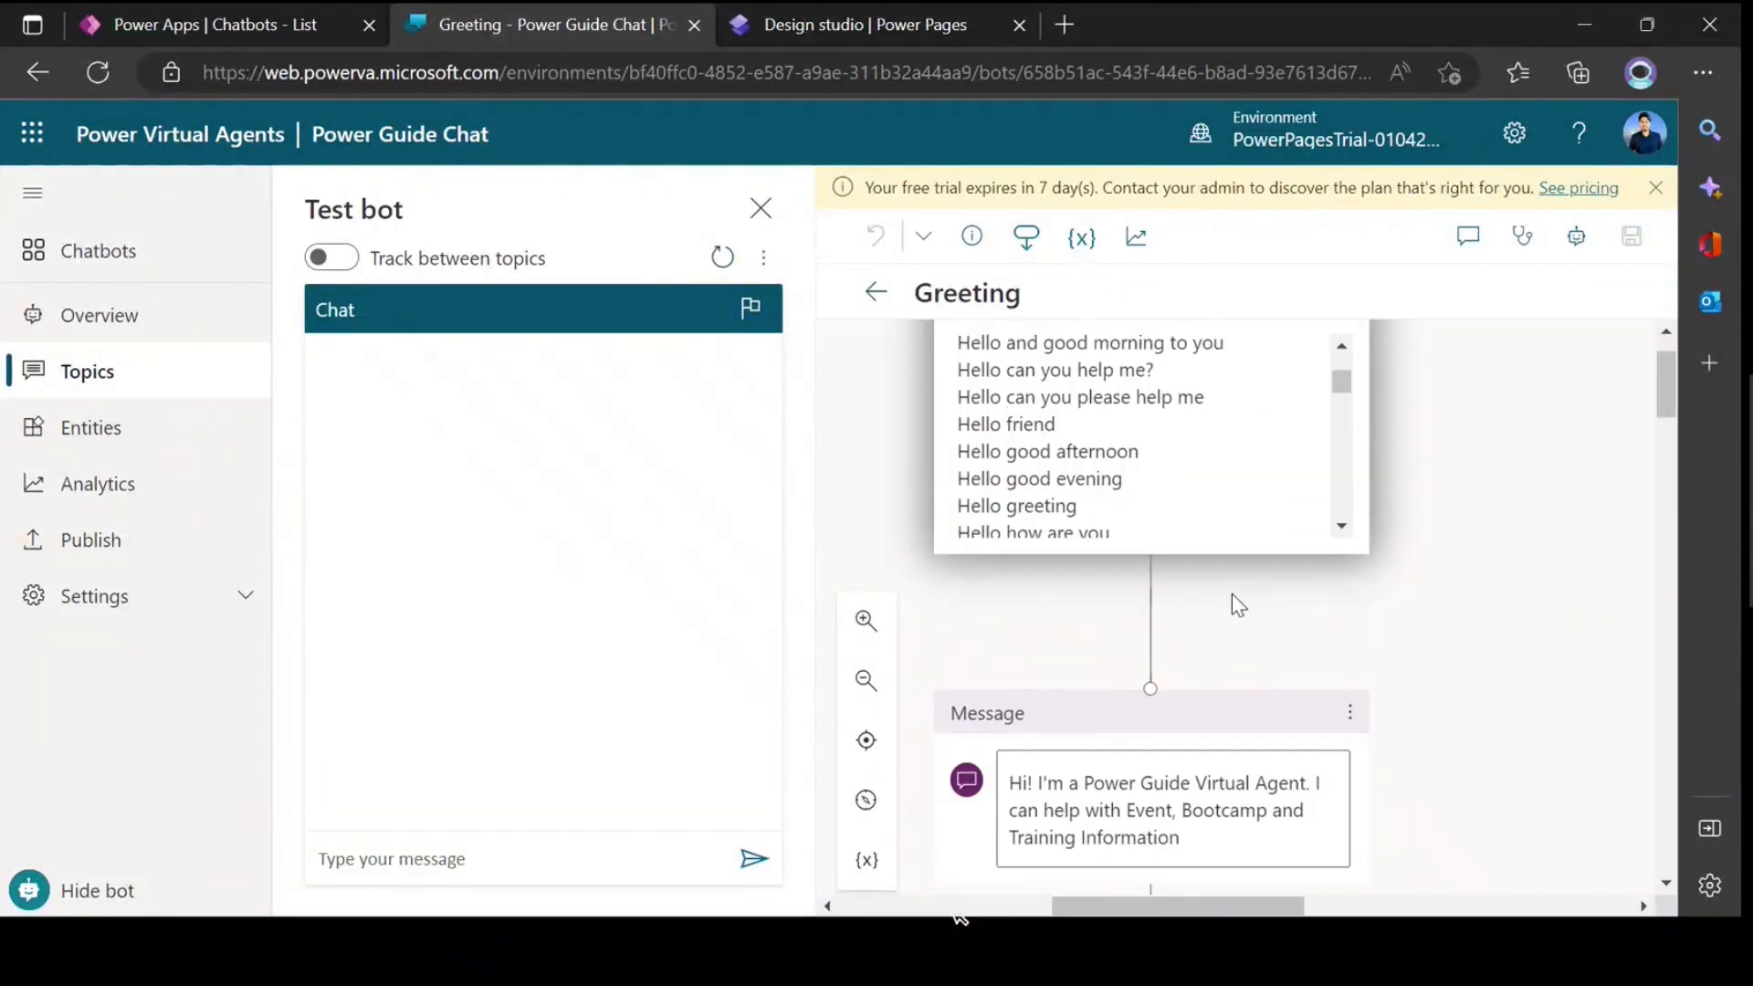
left_click(1152, 593)
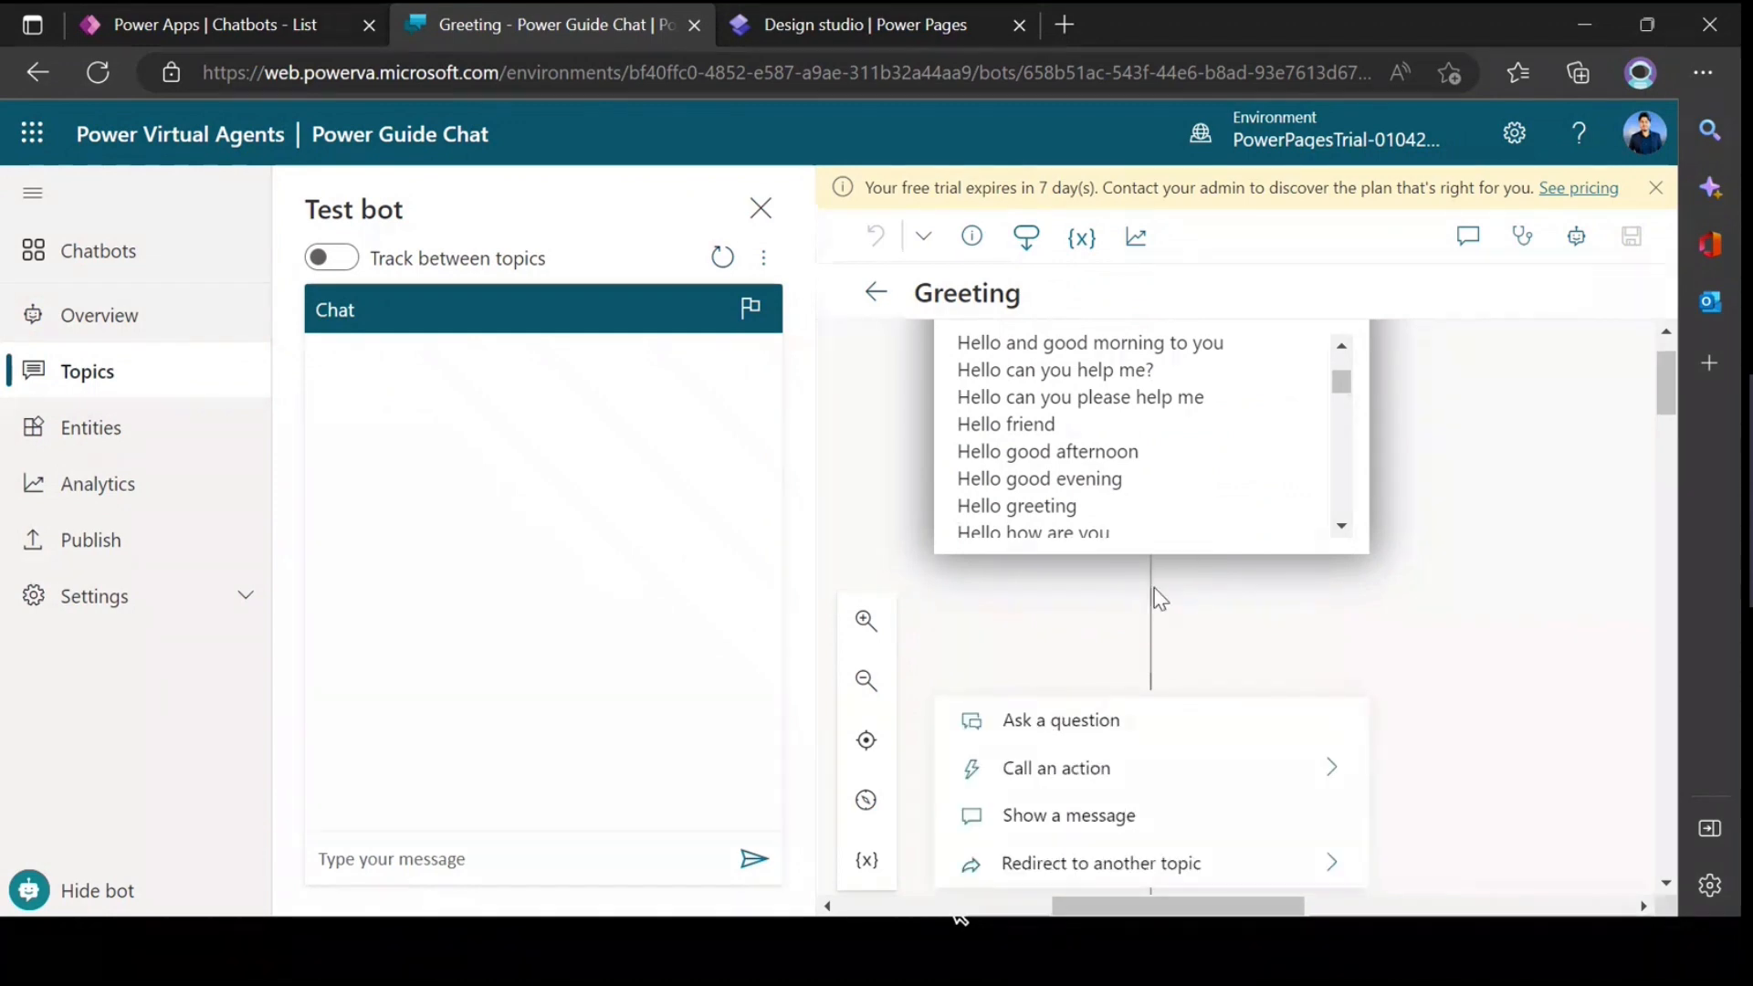
scroll(1158, 597, "down", 3)
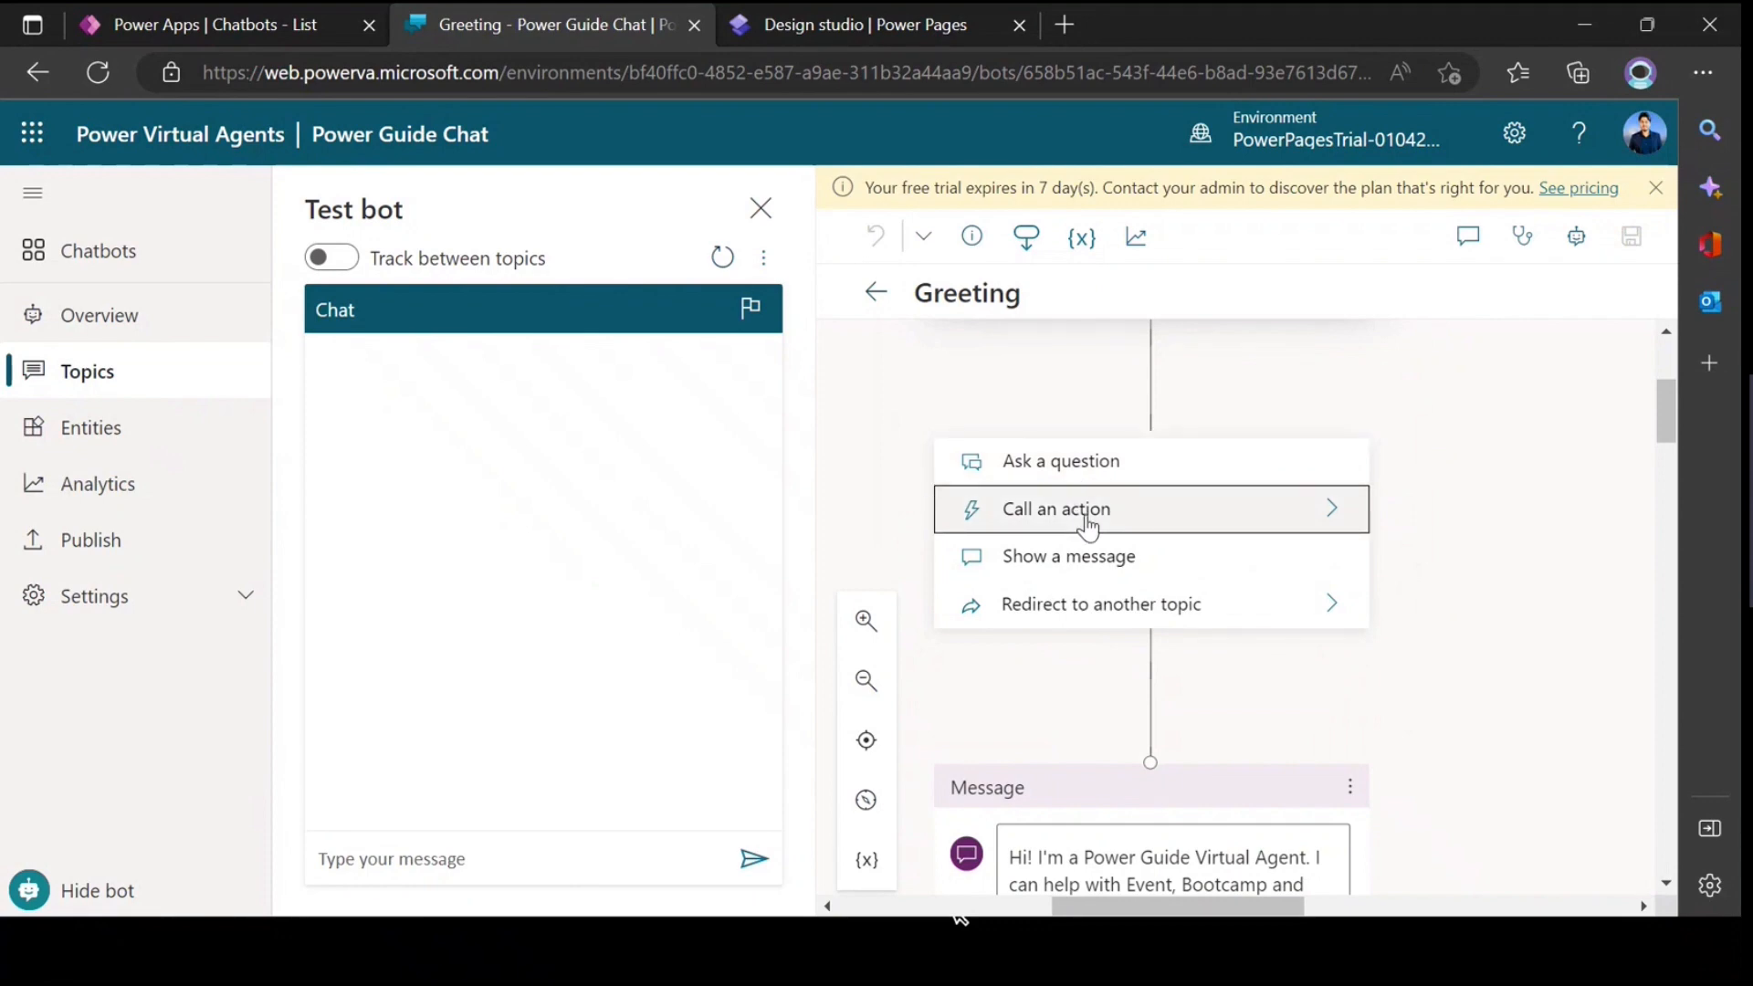
left_click(1319, 508)
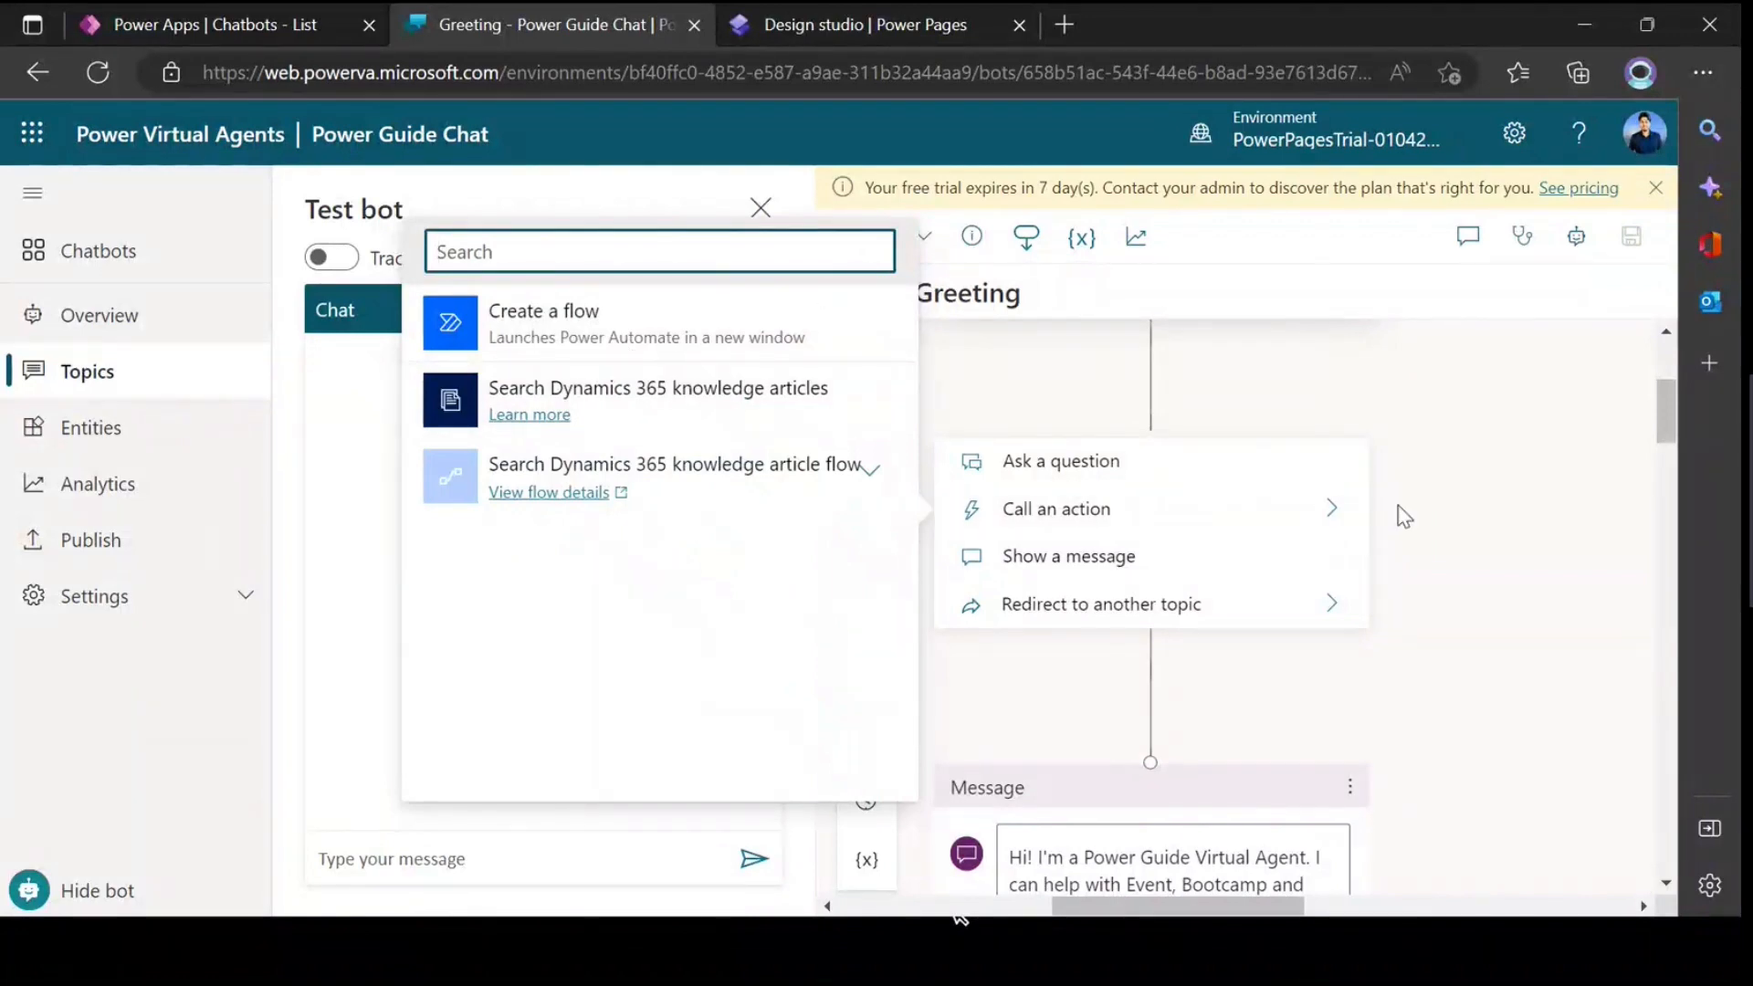
left_click(1530, 575)
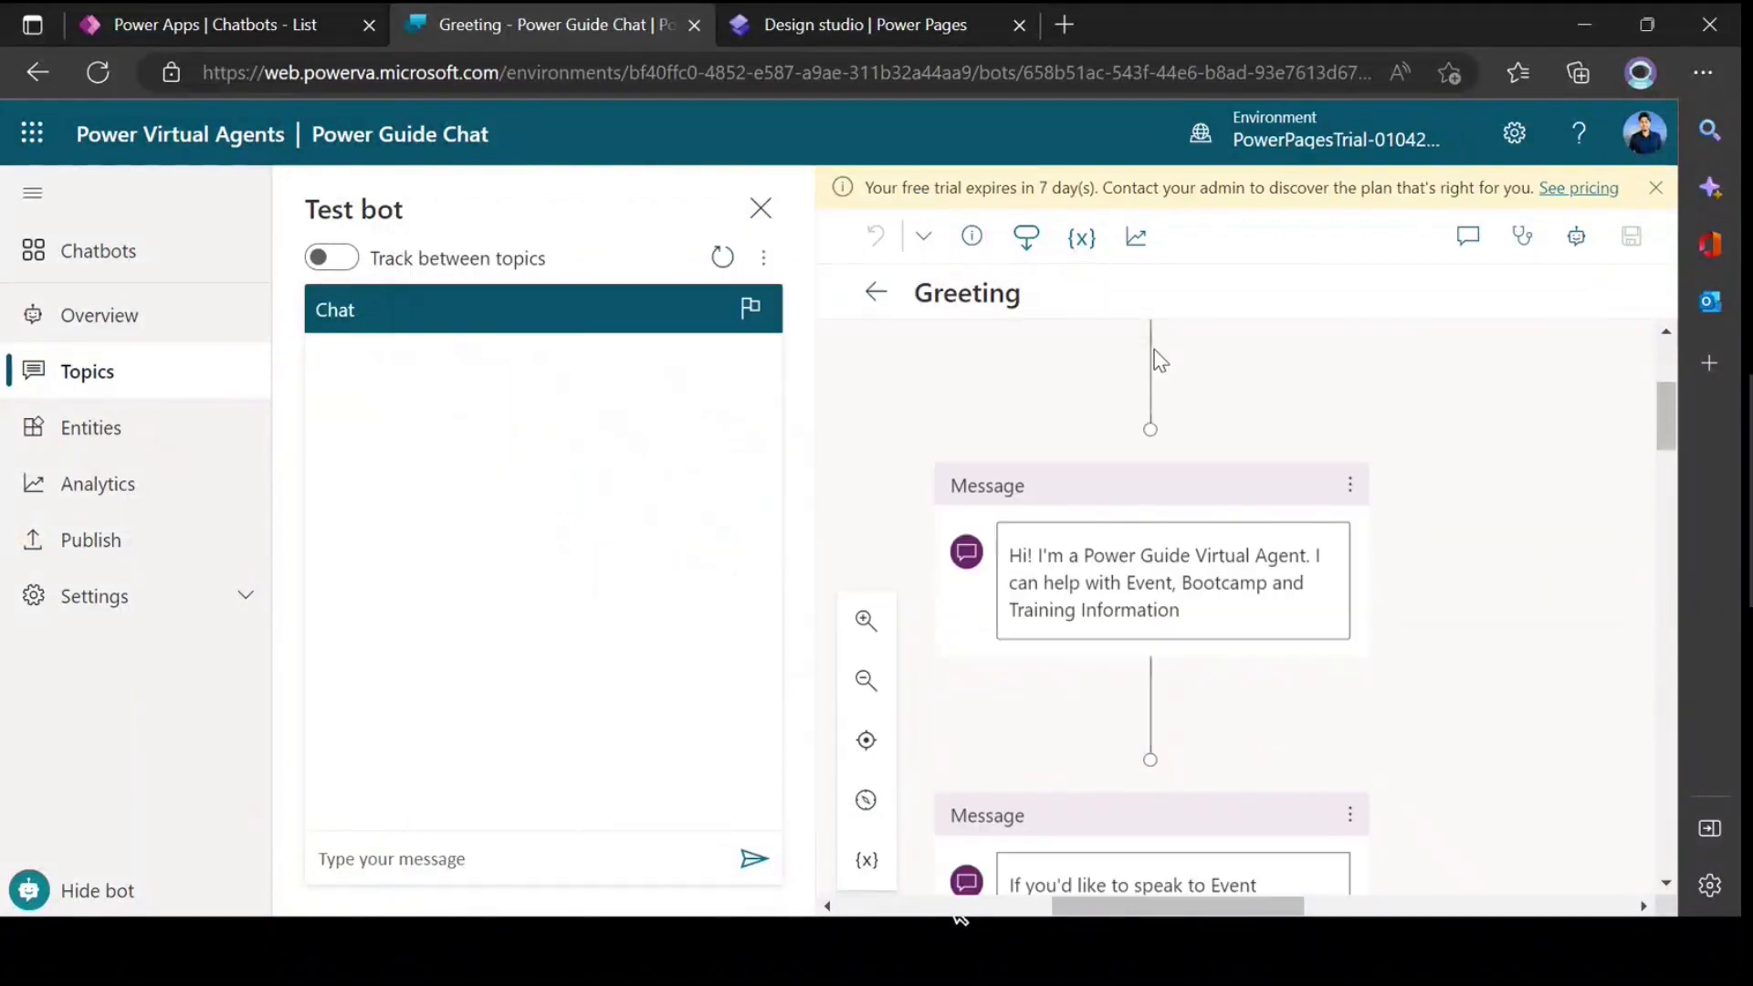
Step: Show the node types that can be inserted after the trigger phrases, including messages and topic redirects
scroll(1158, 465, "up", 1)
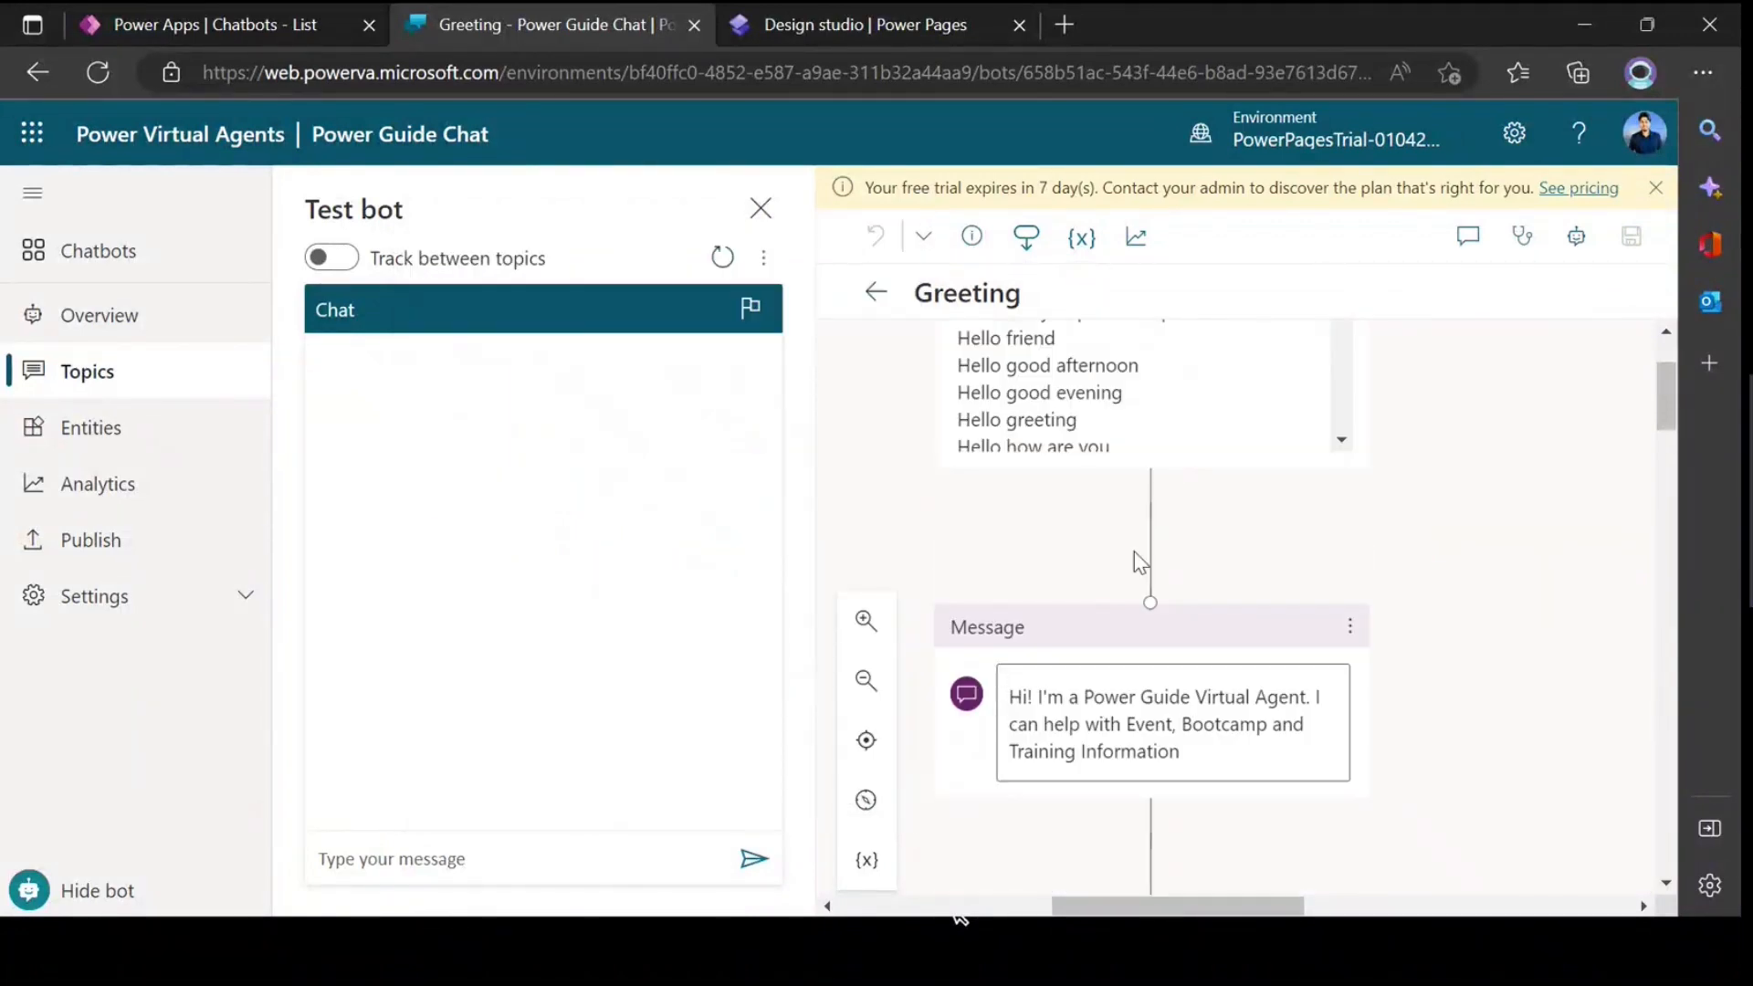
left_click(1148, 504)
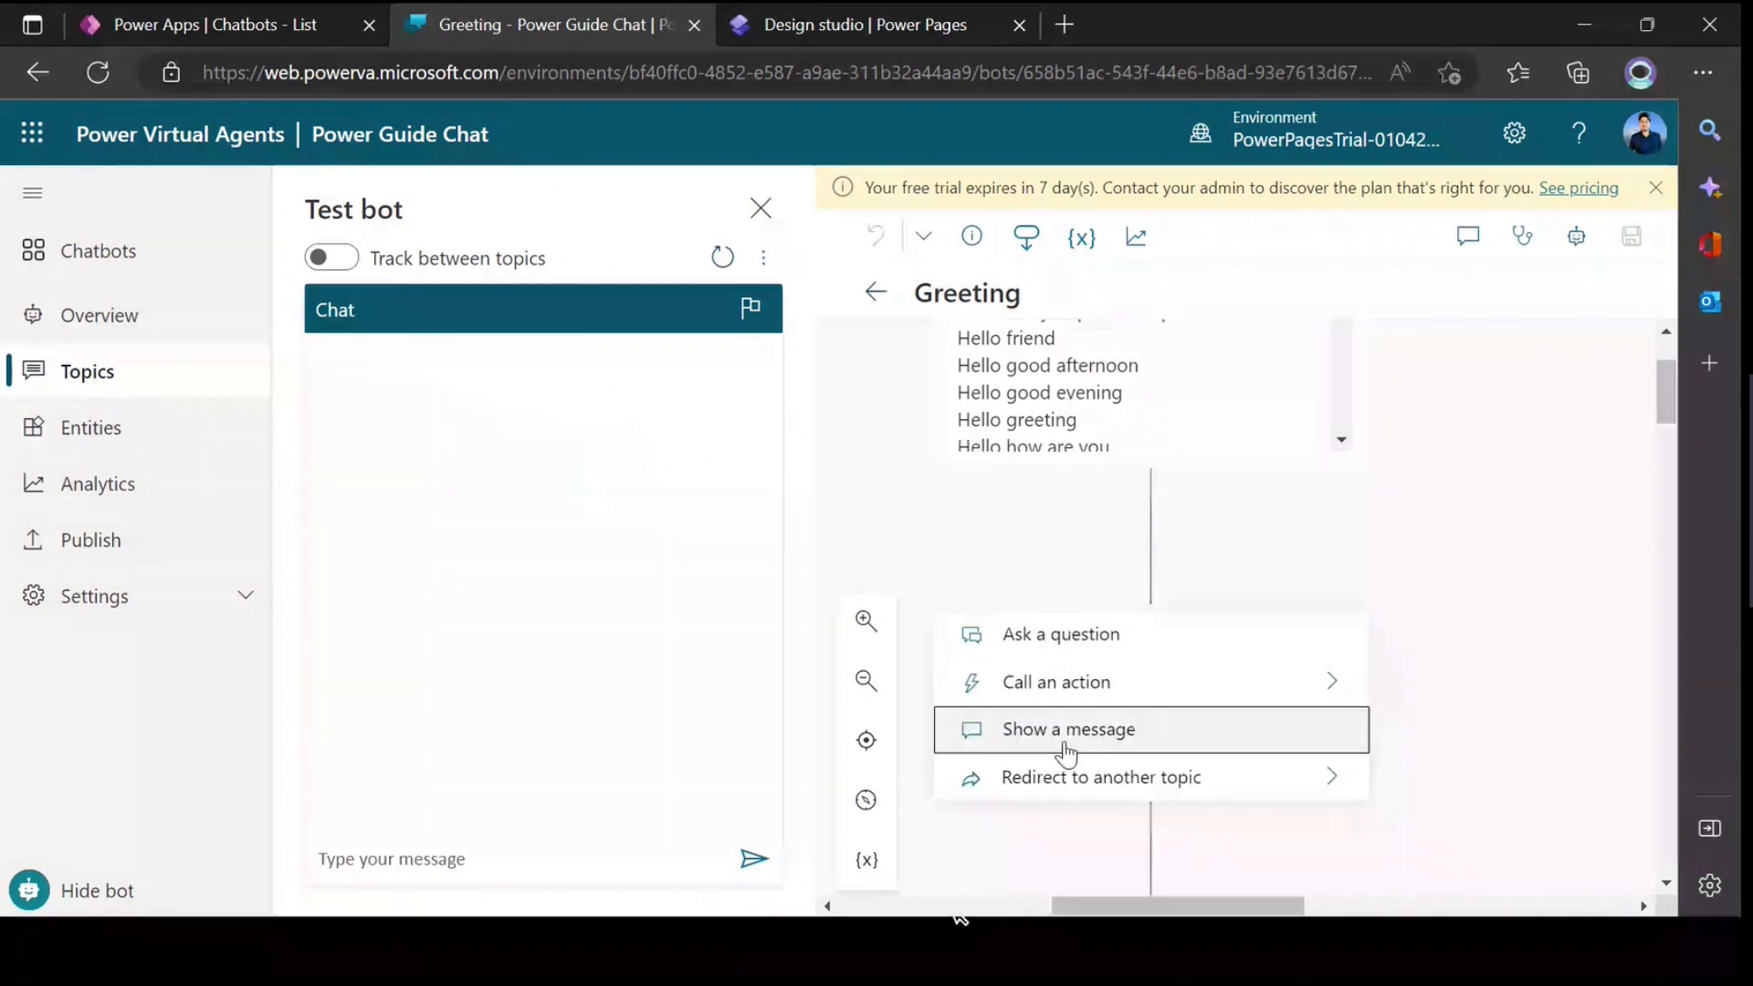
scroll(1064, 744, "down", 2)
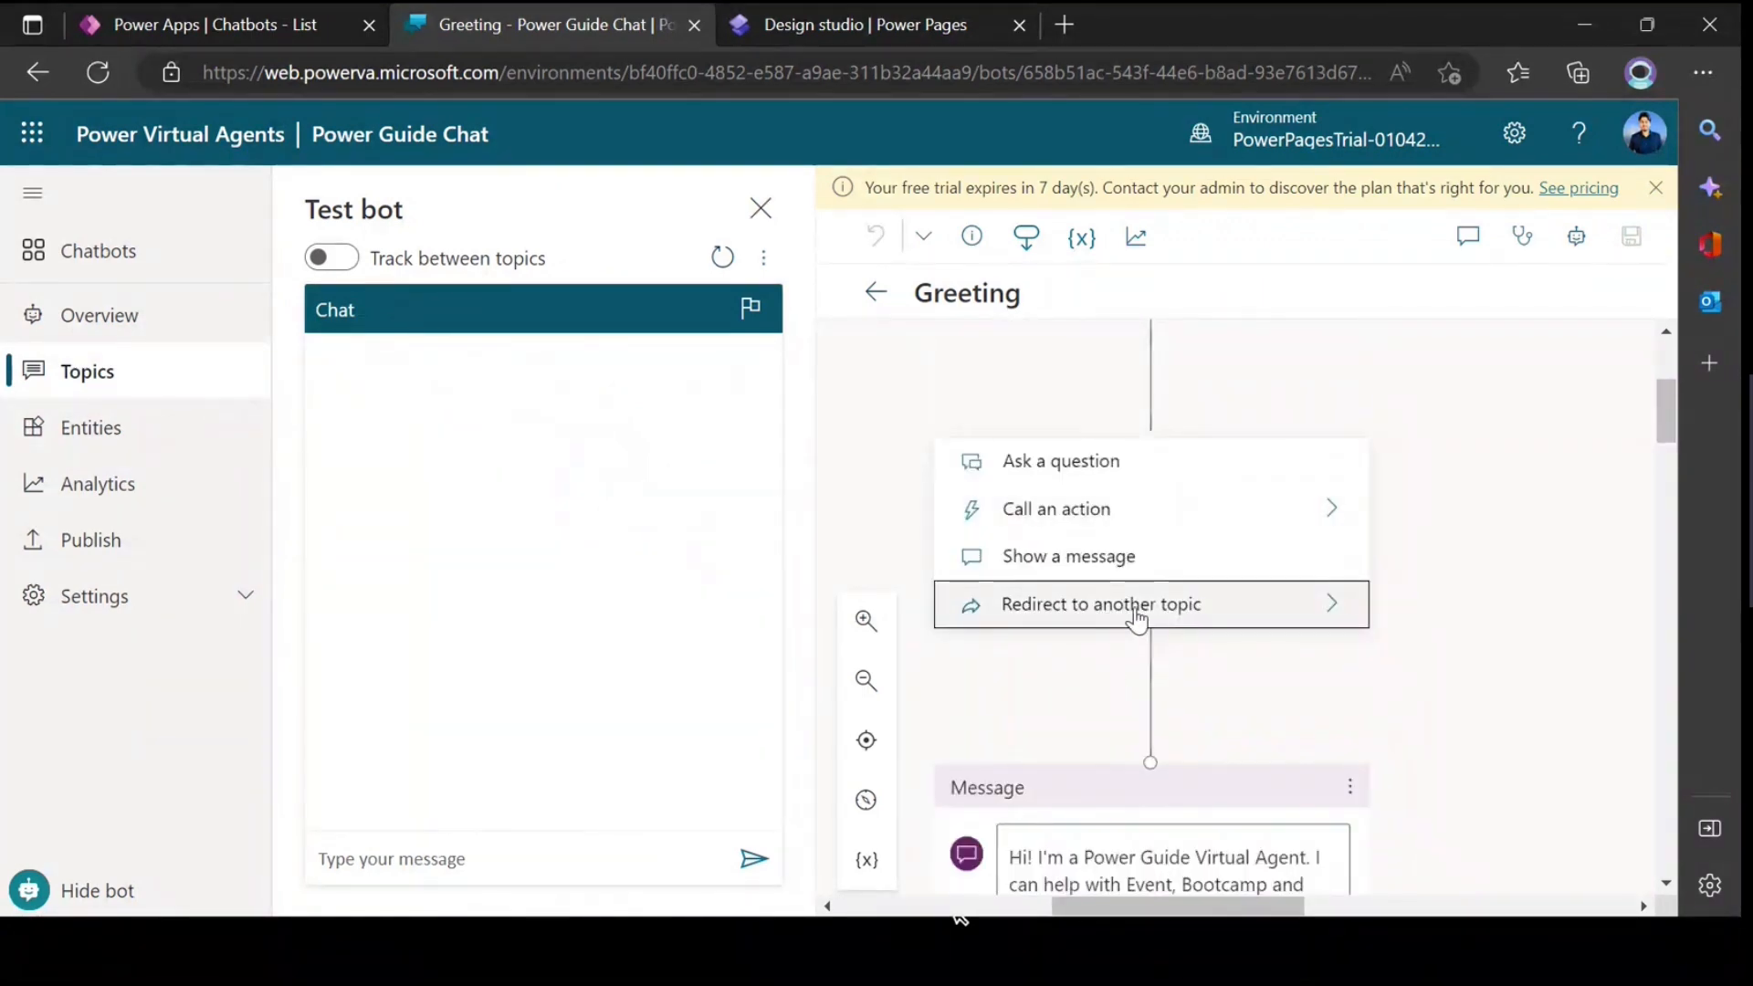
scroll(1146, 551, "up", 3)
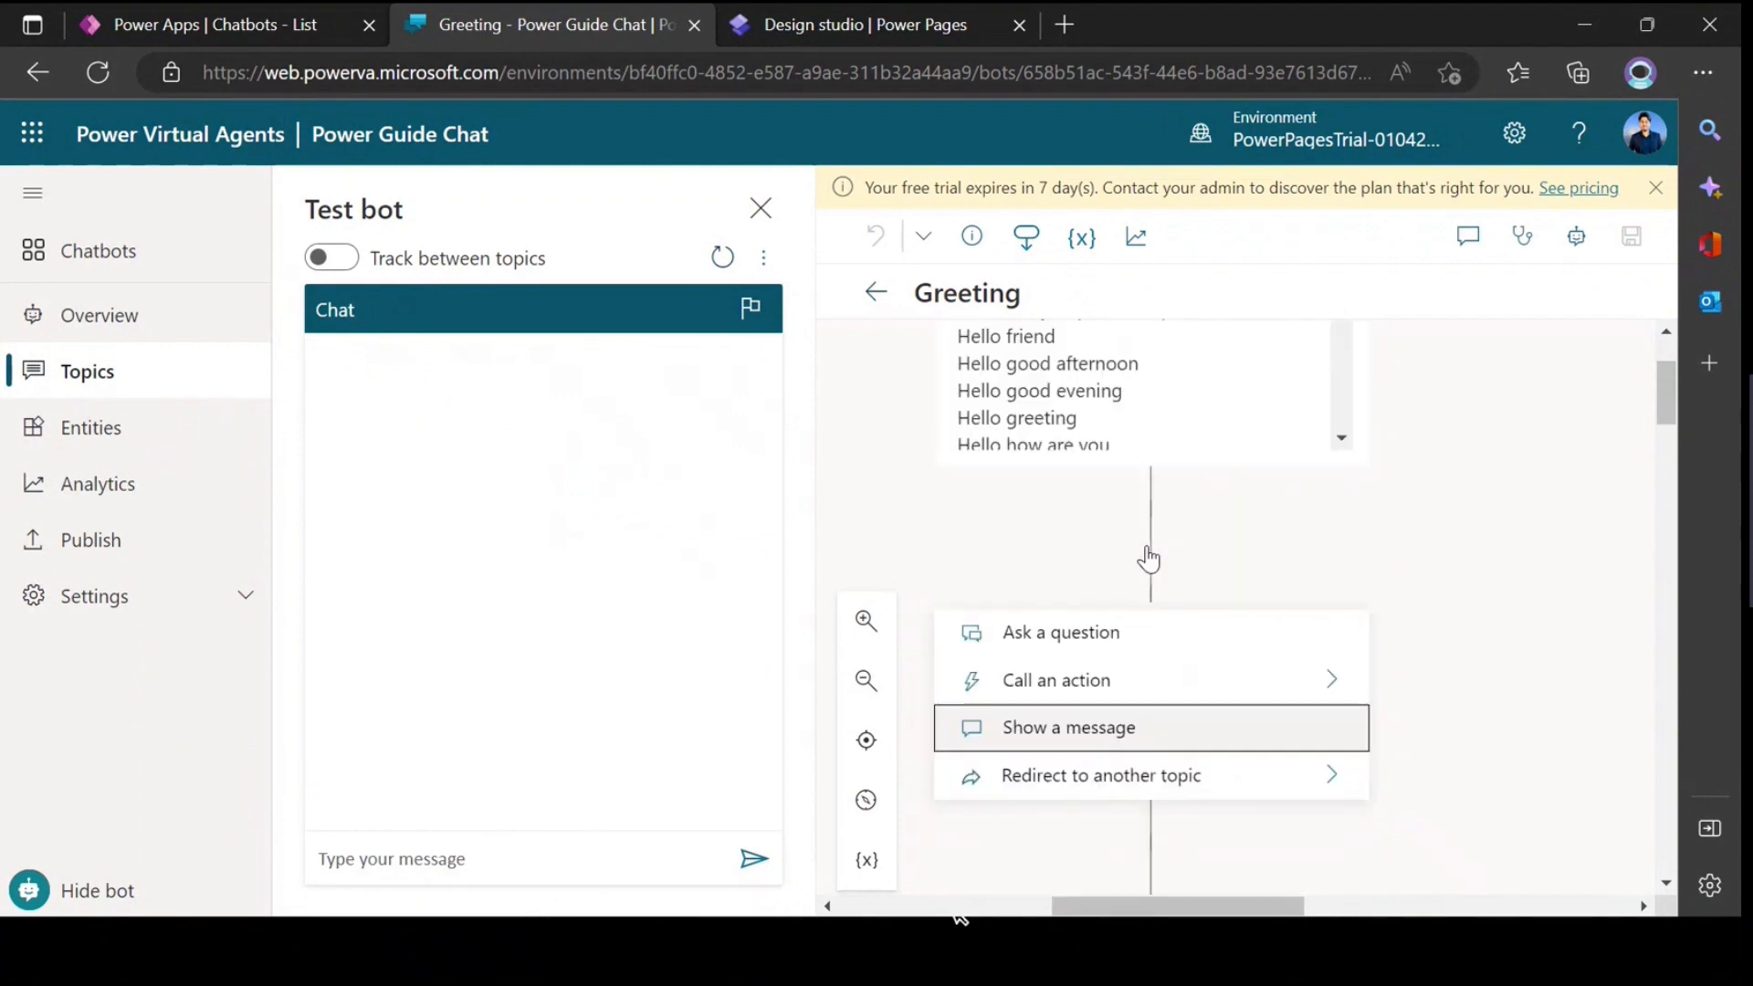
Step: Review the Greeting flow from its trigger phrases down to its two message nodes
scroll(1107, 497, "up", 3)
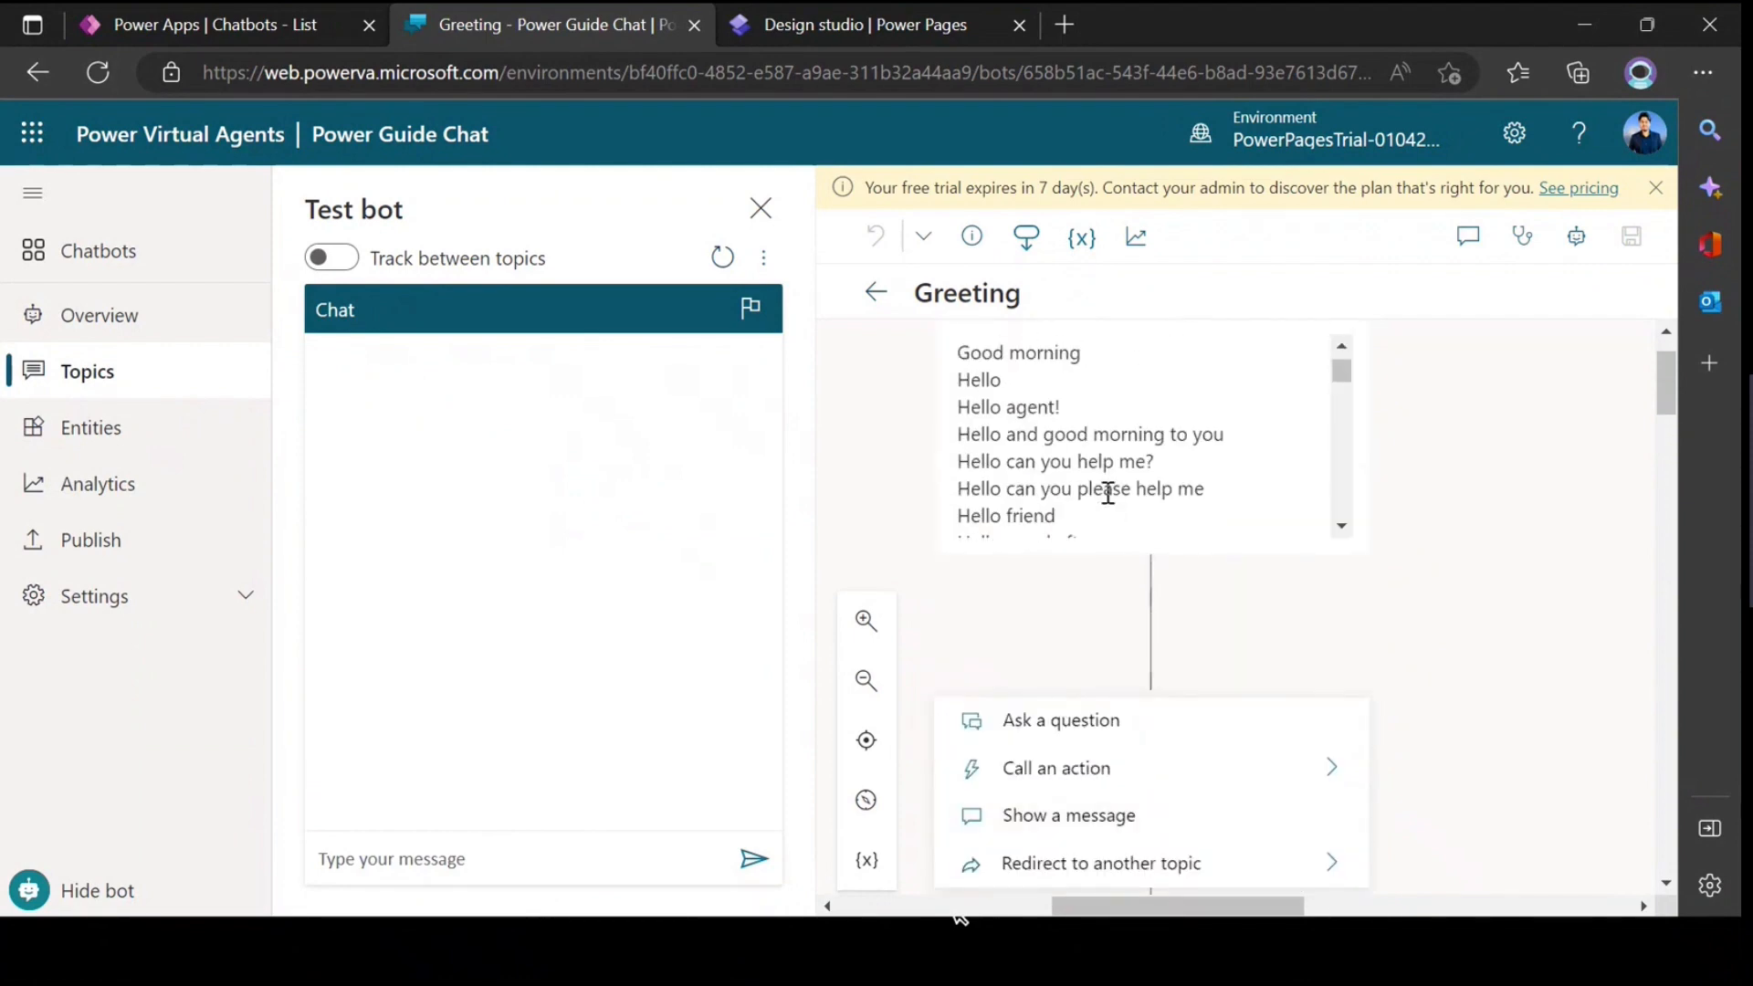
scroll(1220, 479, "up", 1)
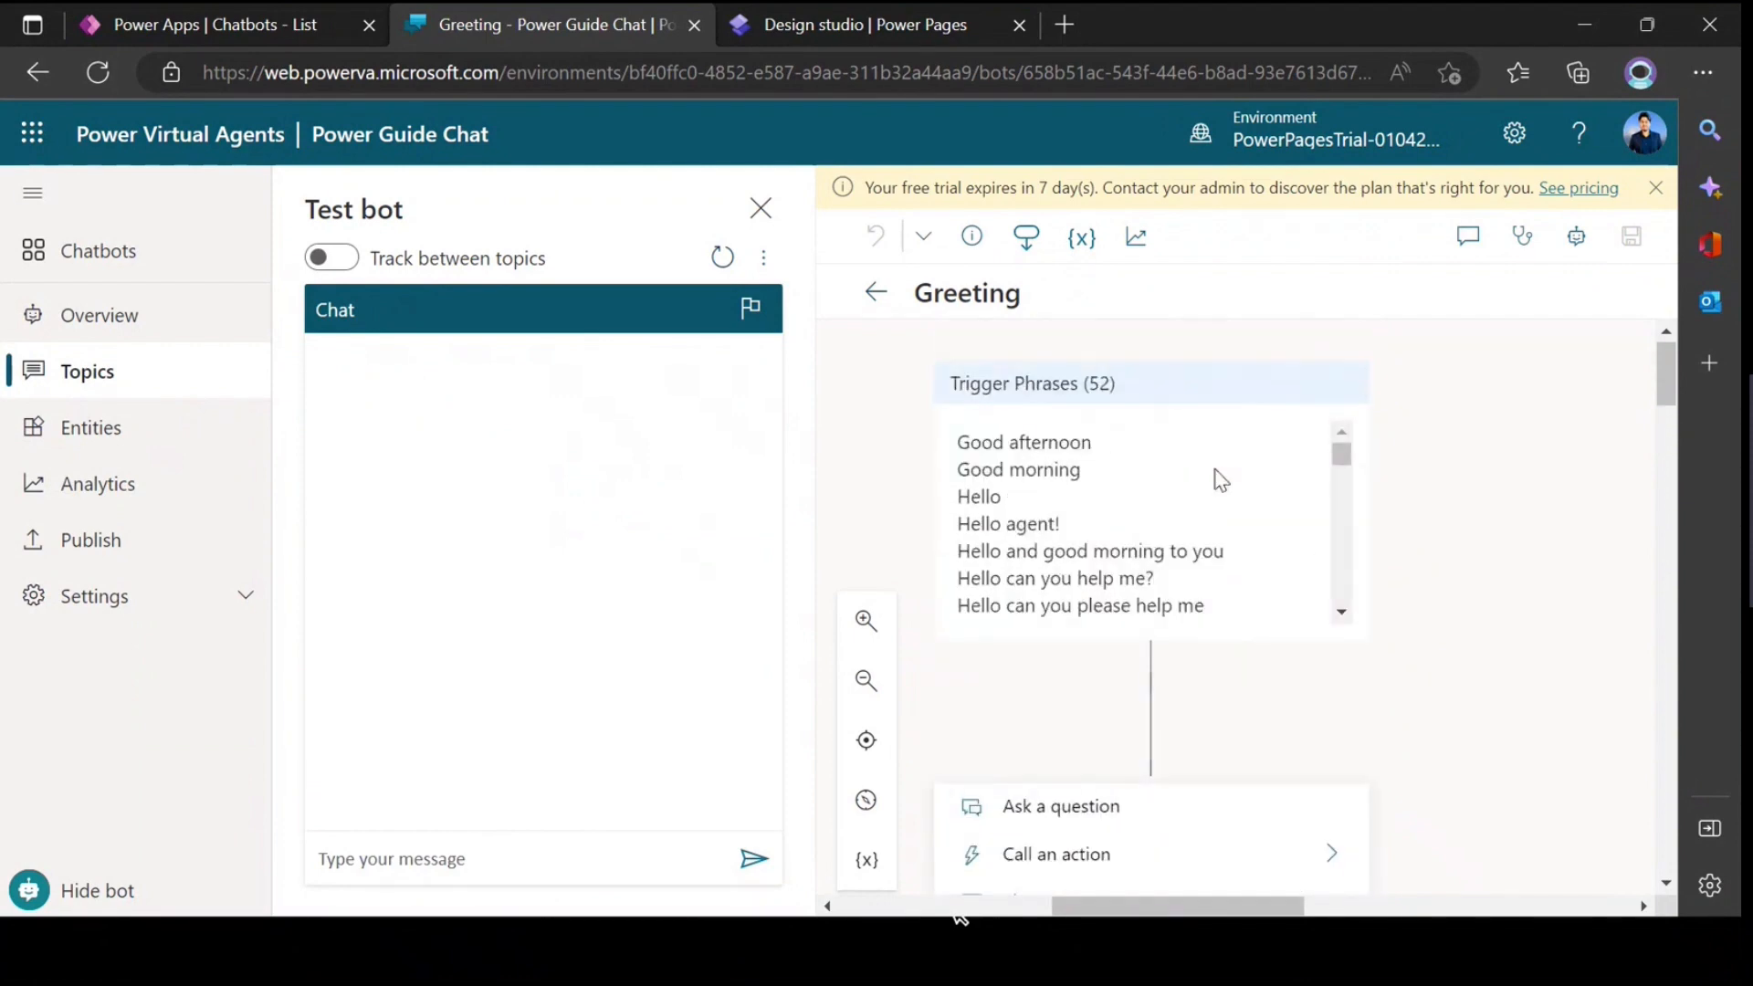
scroll(1185, 602, "down", 3)
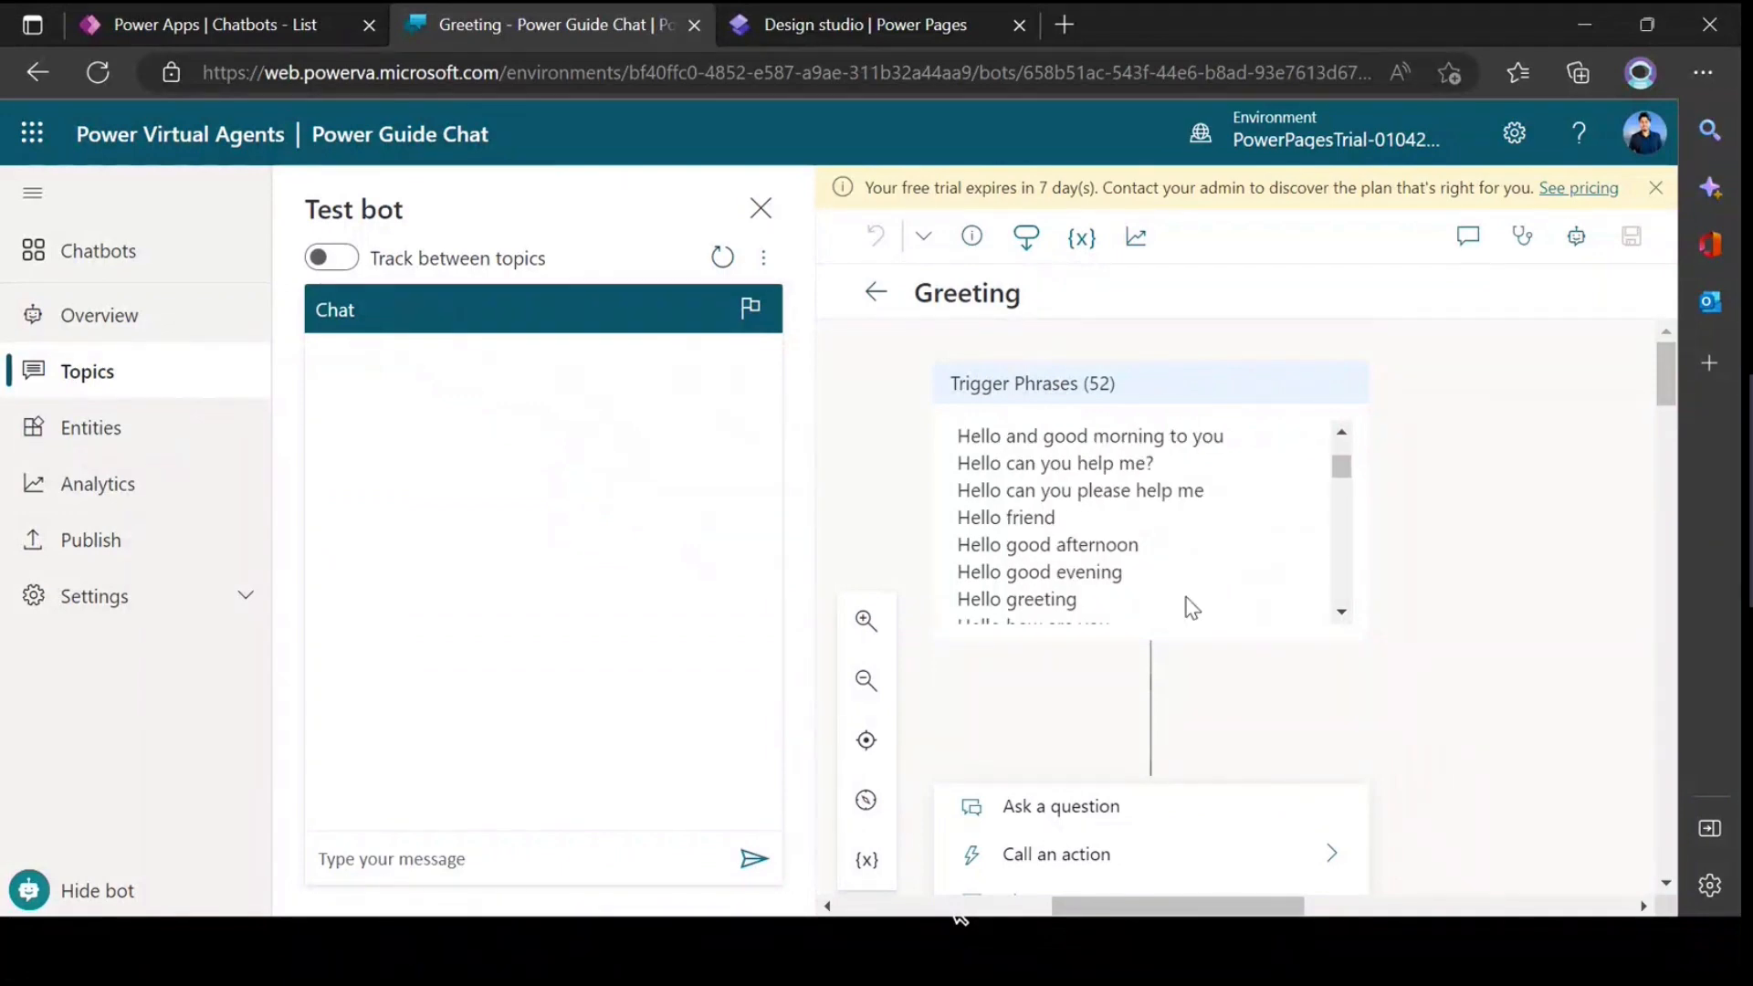
scroll(1165, 652, "down", 5)
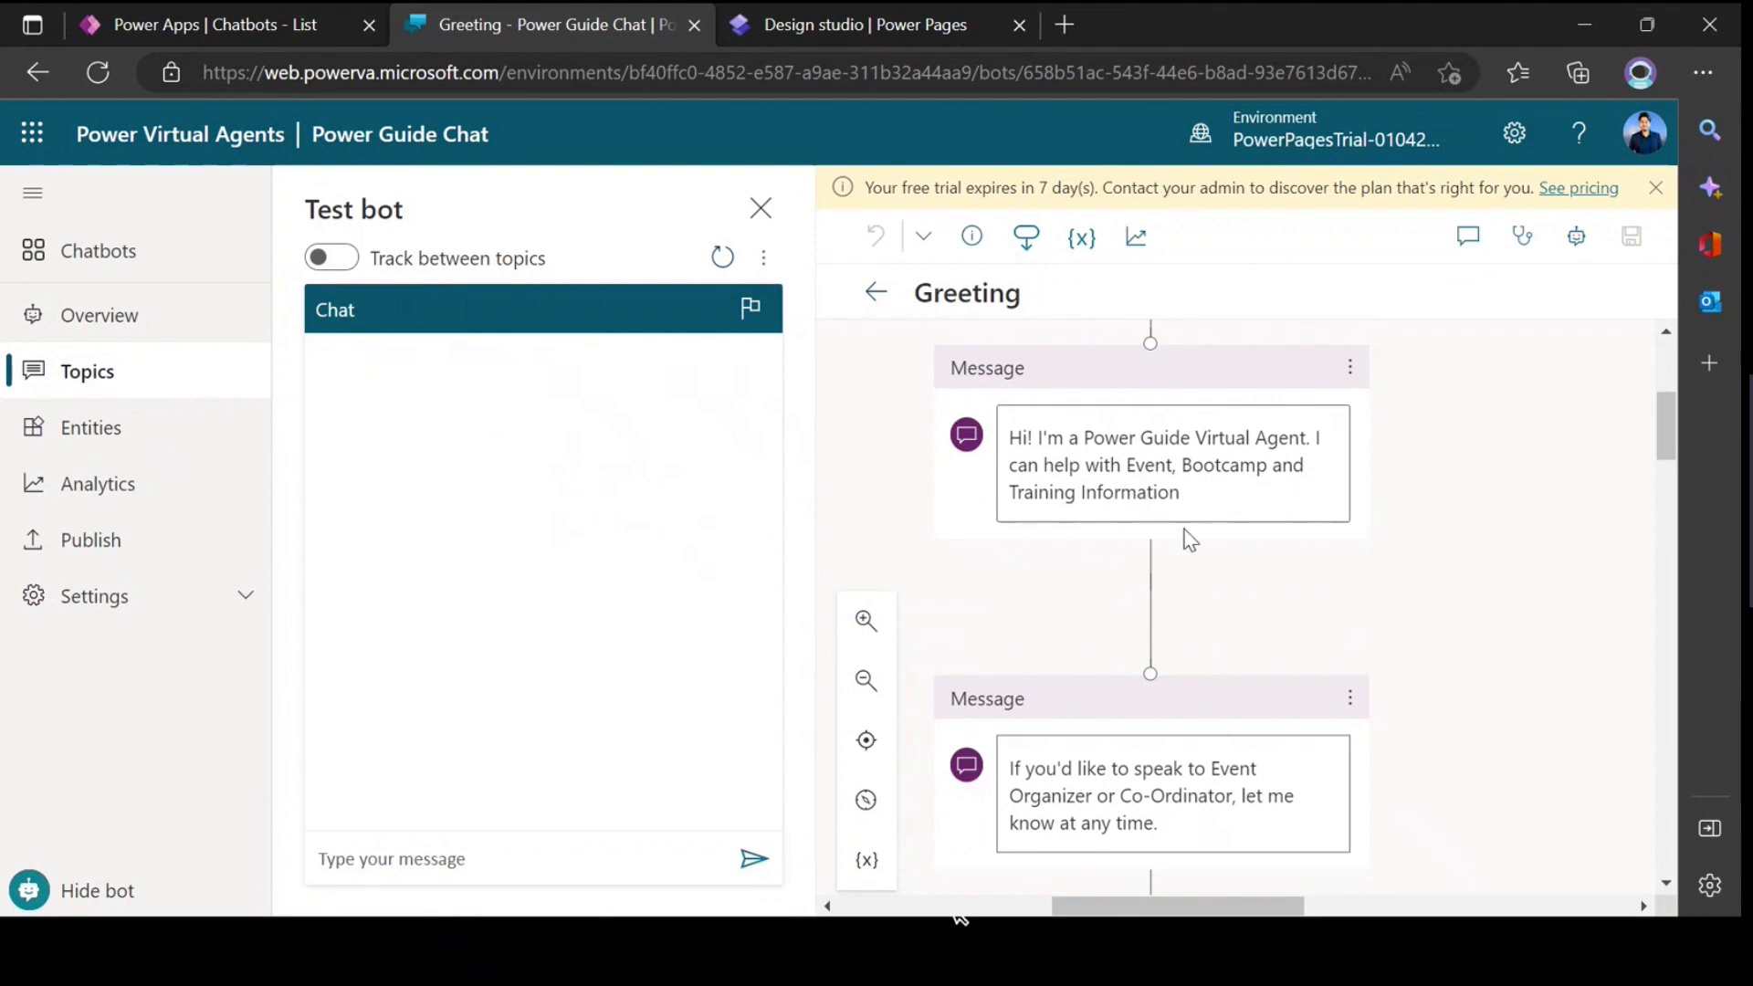
Step: Inspect the opening question node of the Greeting flow and the entity types it can identify in the user's response
scroll(1187, 537, "down", 4)
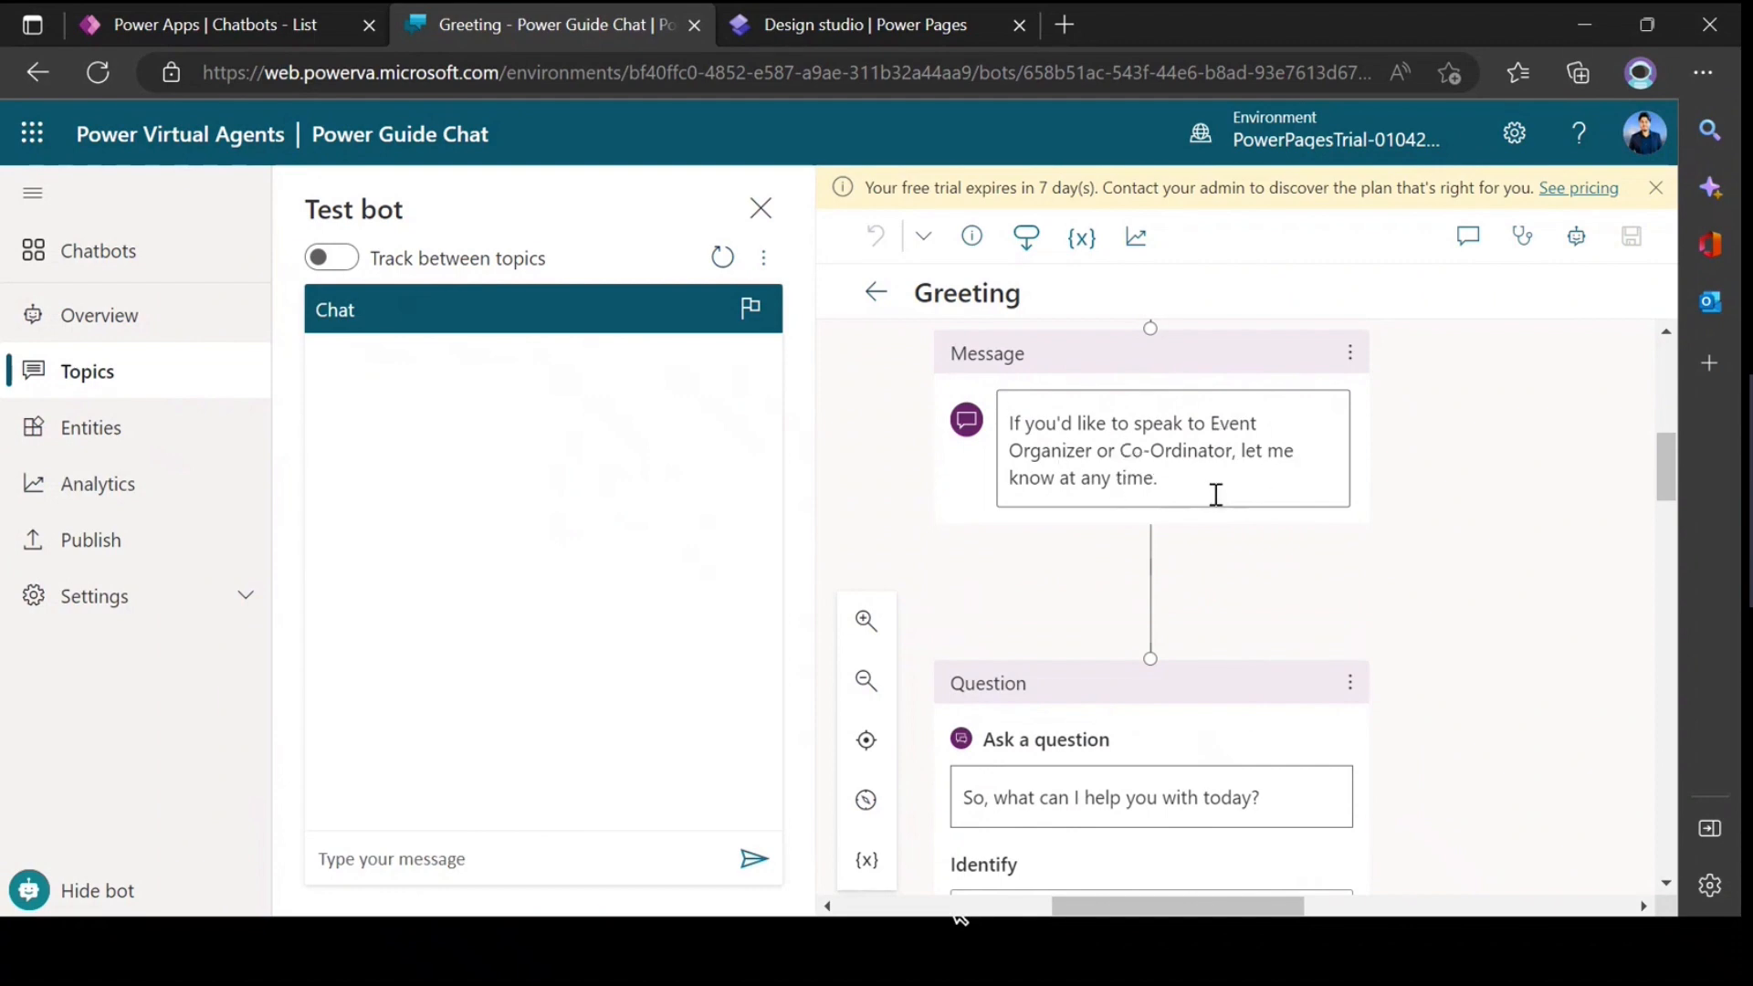
scroll(1203, 511, "down", 3)
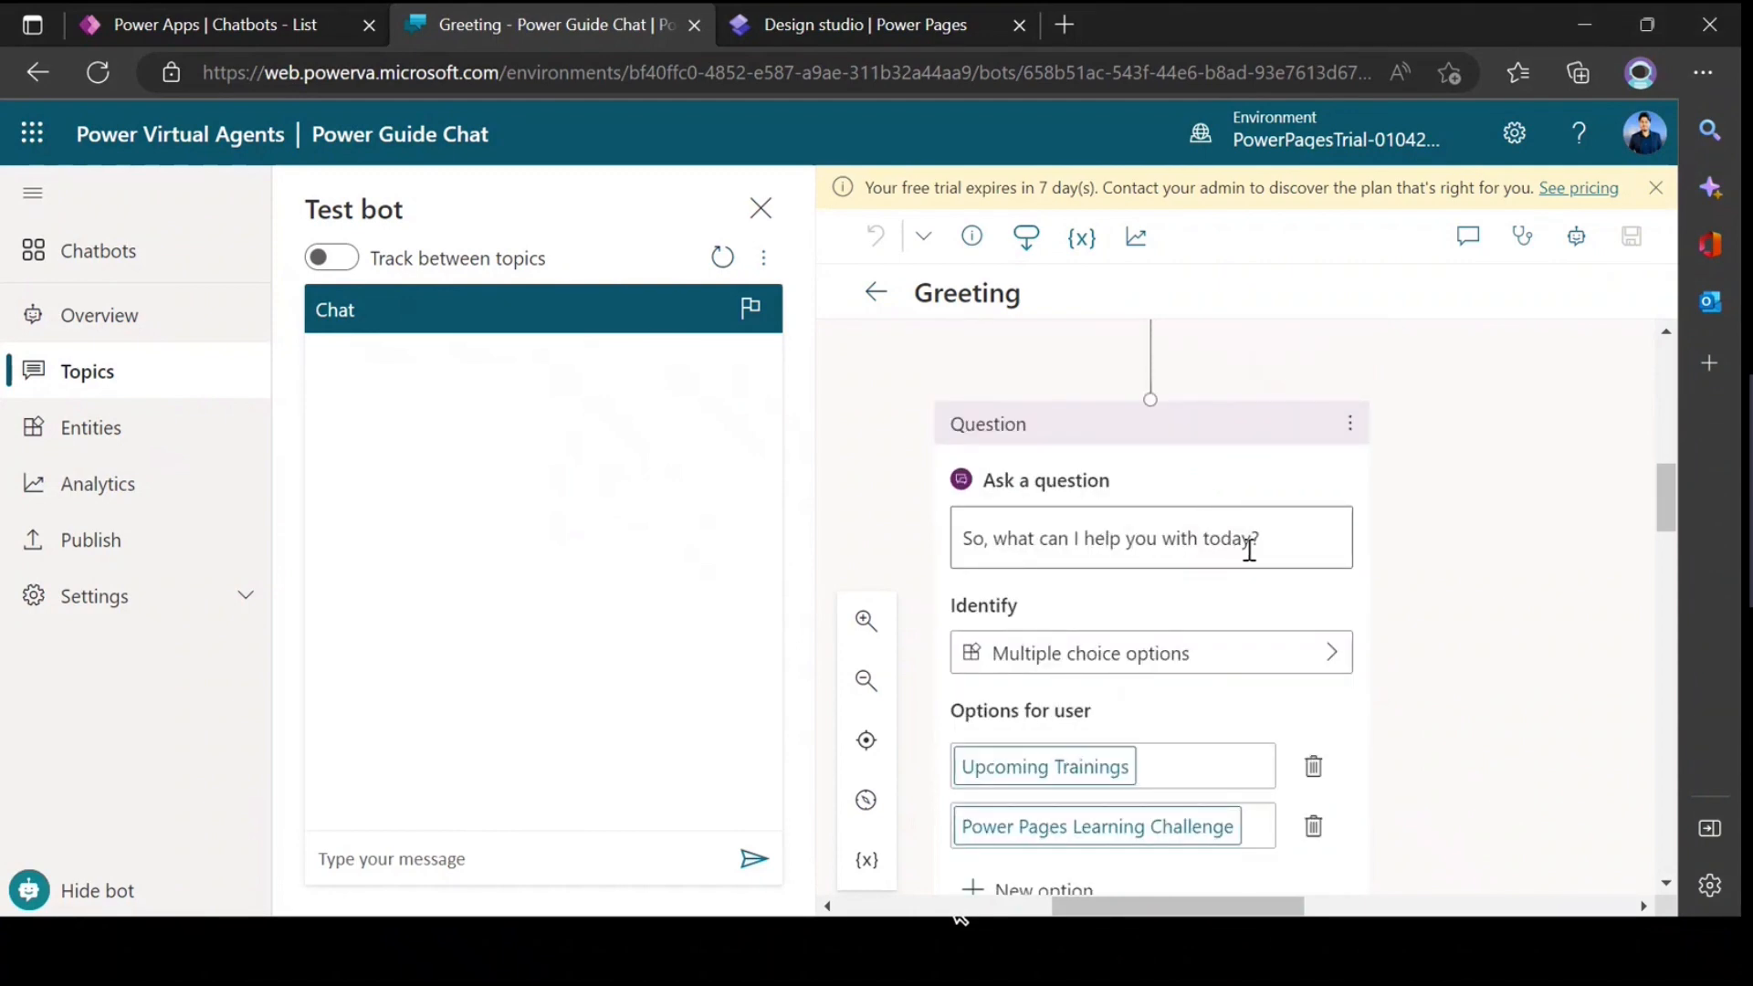
scroll(1248, 548, "down", 1)
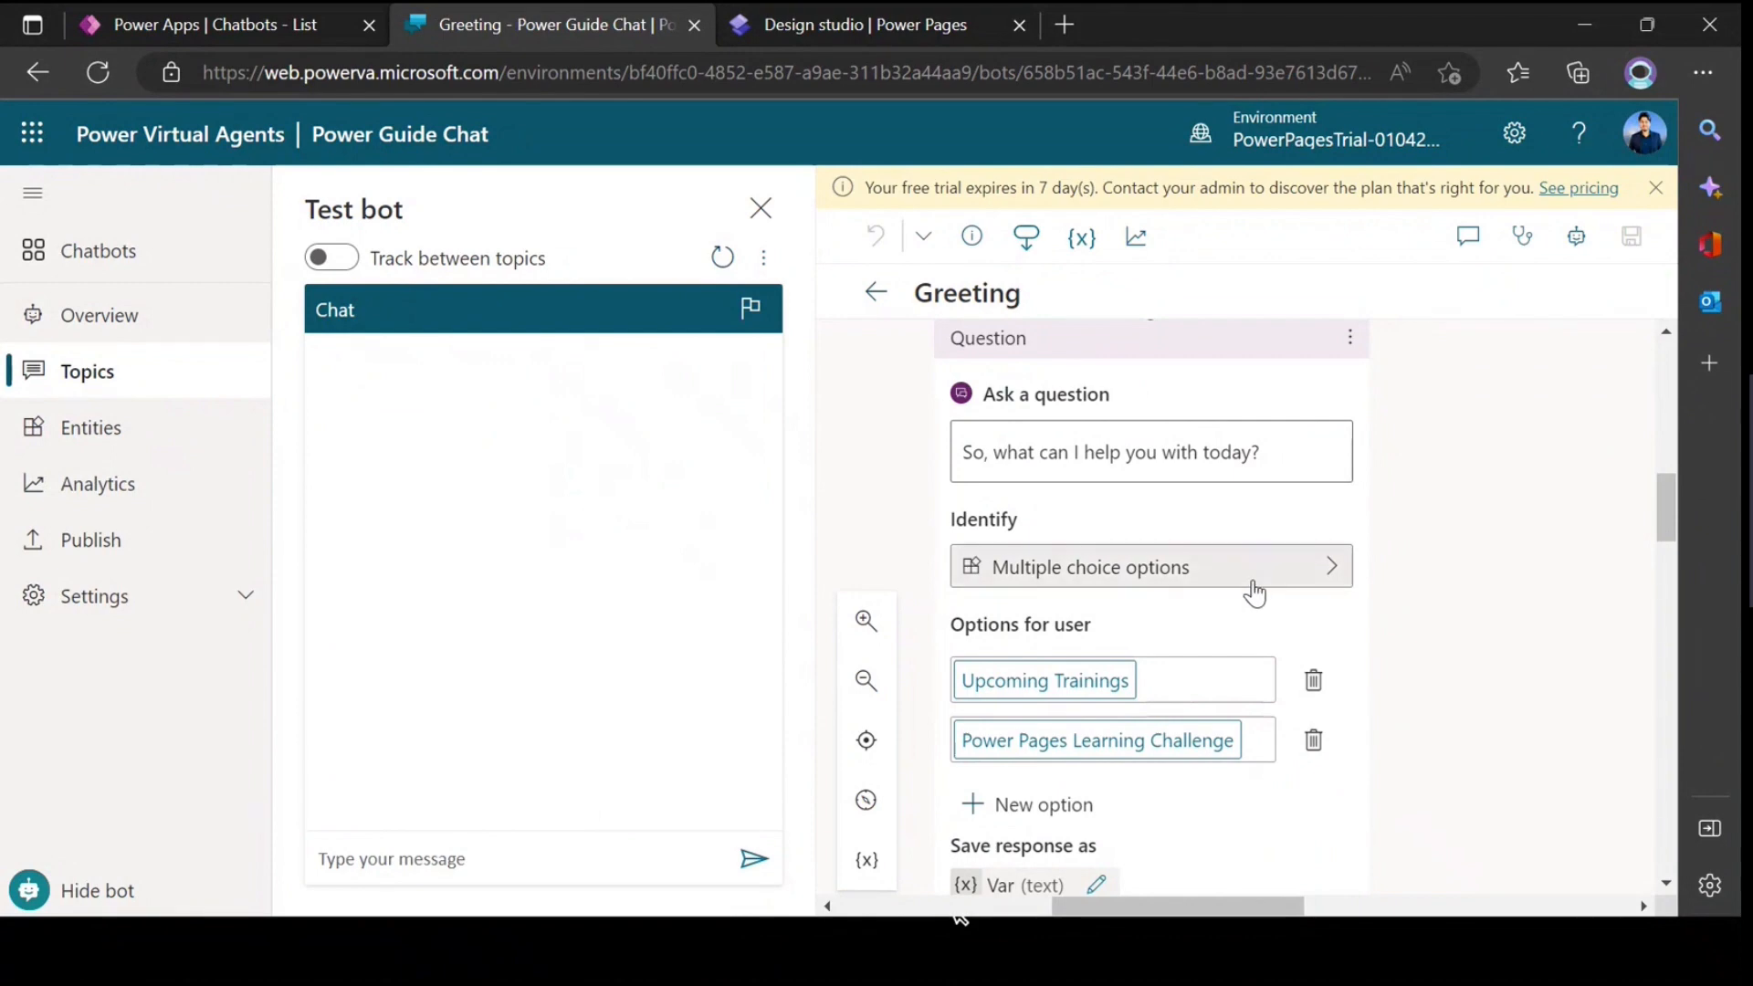
left_click(1250, 591)
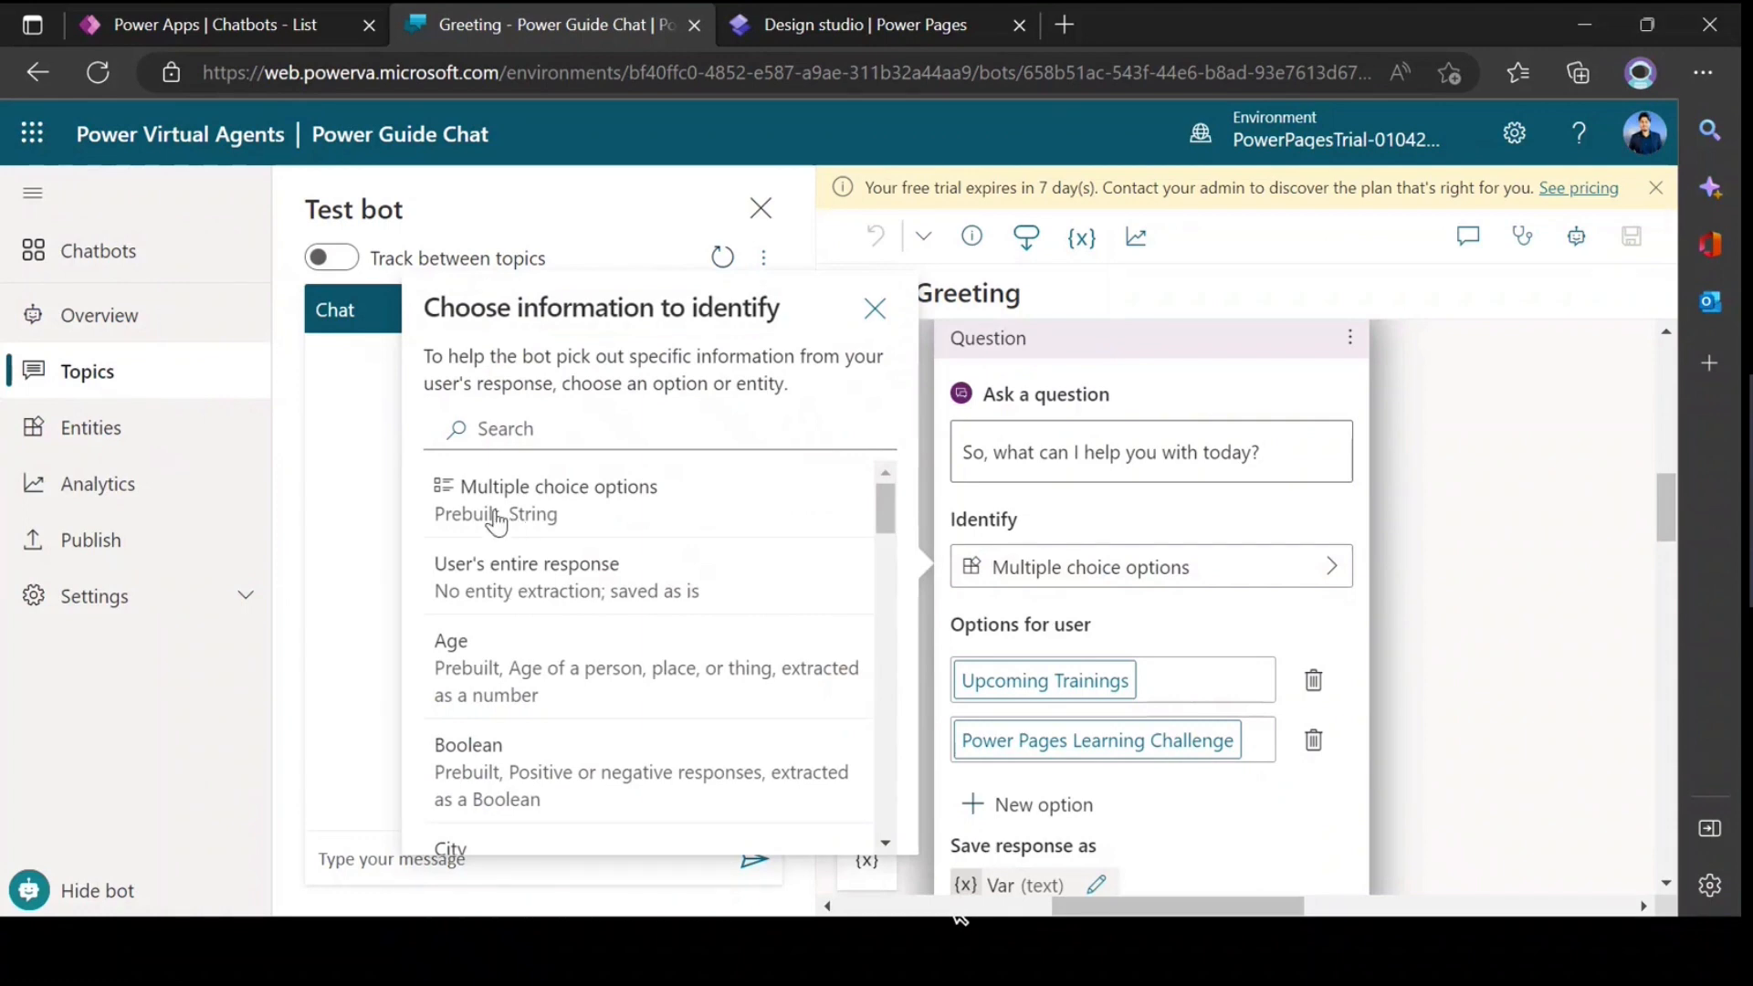
scroll(479, 607, "down", 1)
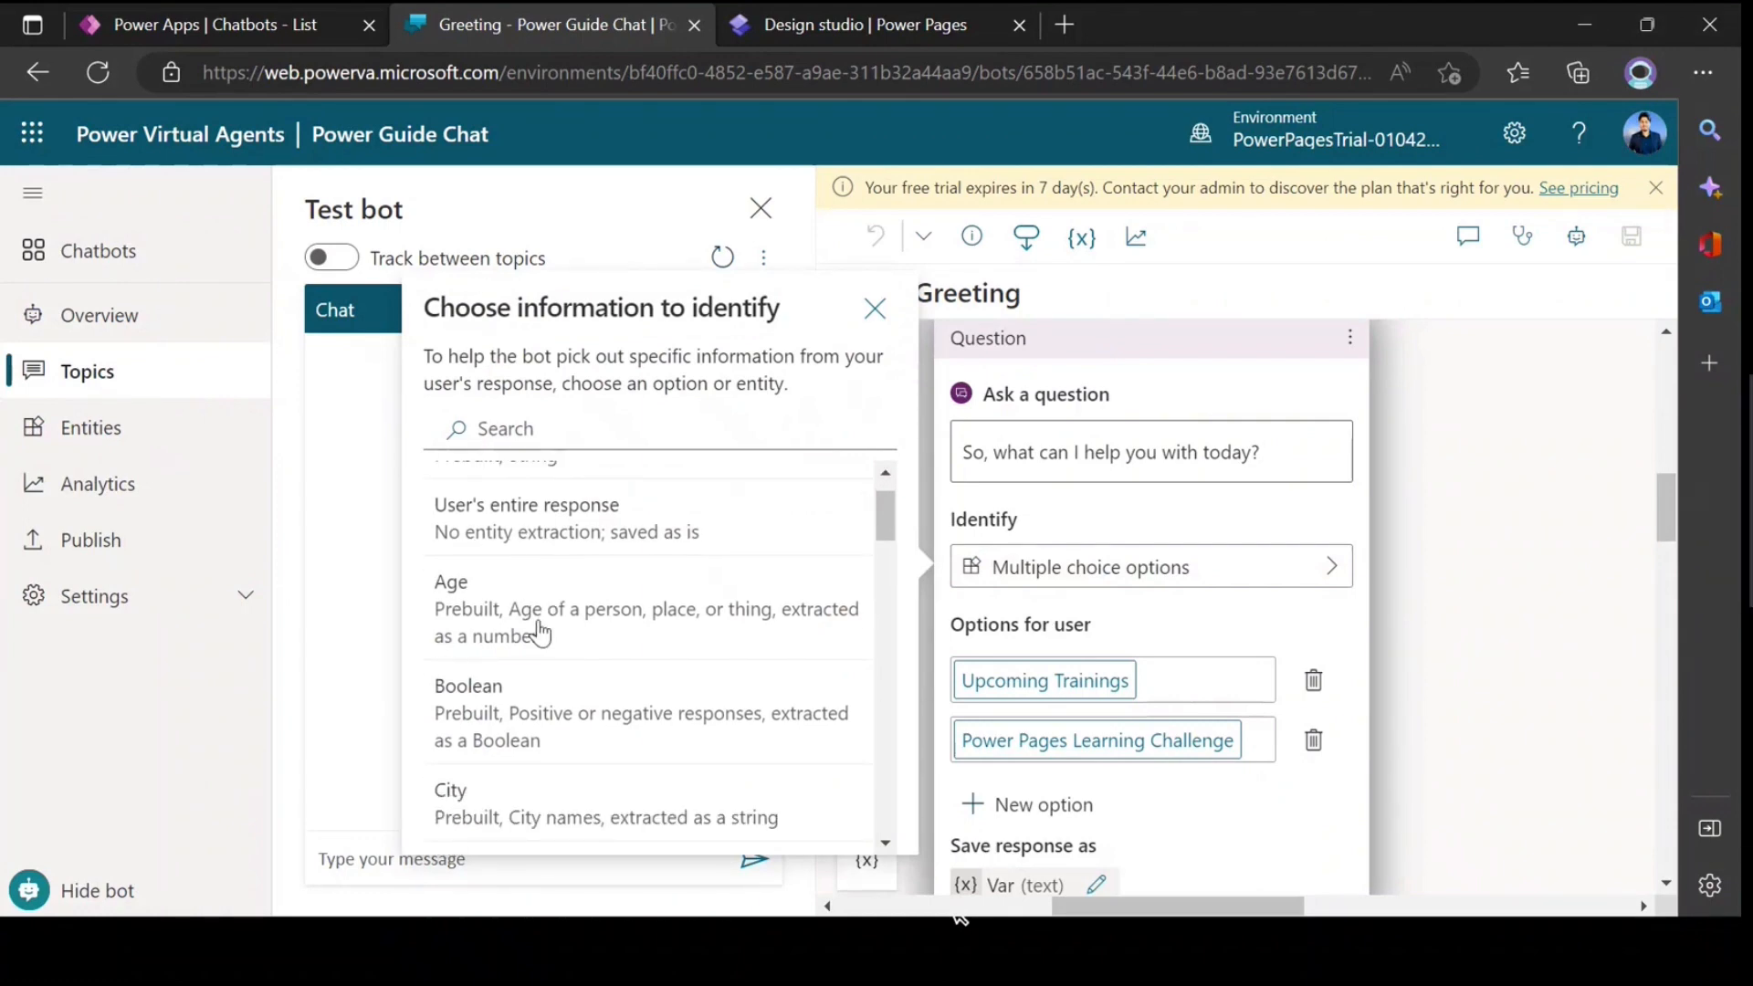
scroll(536, 628, "down", 2)
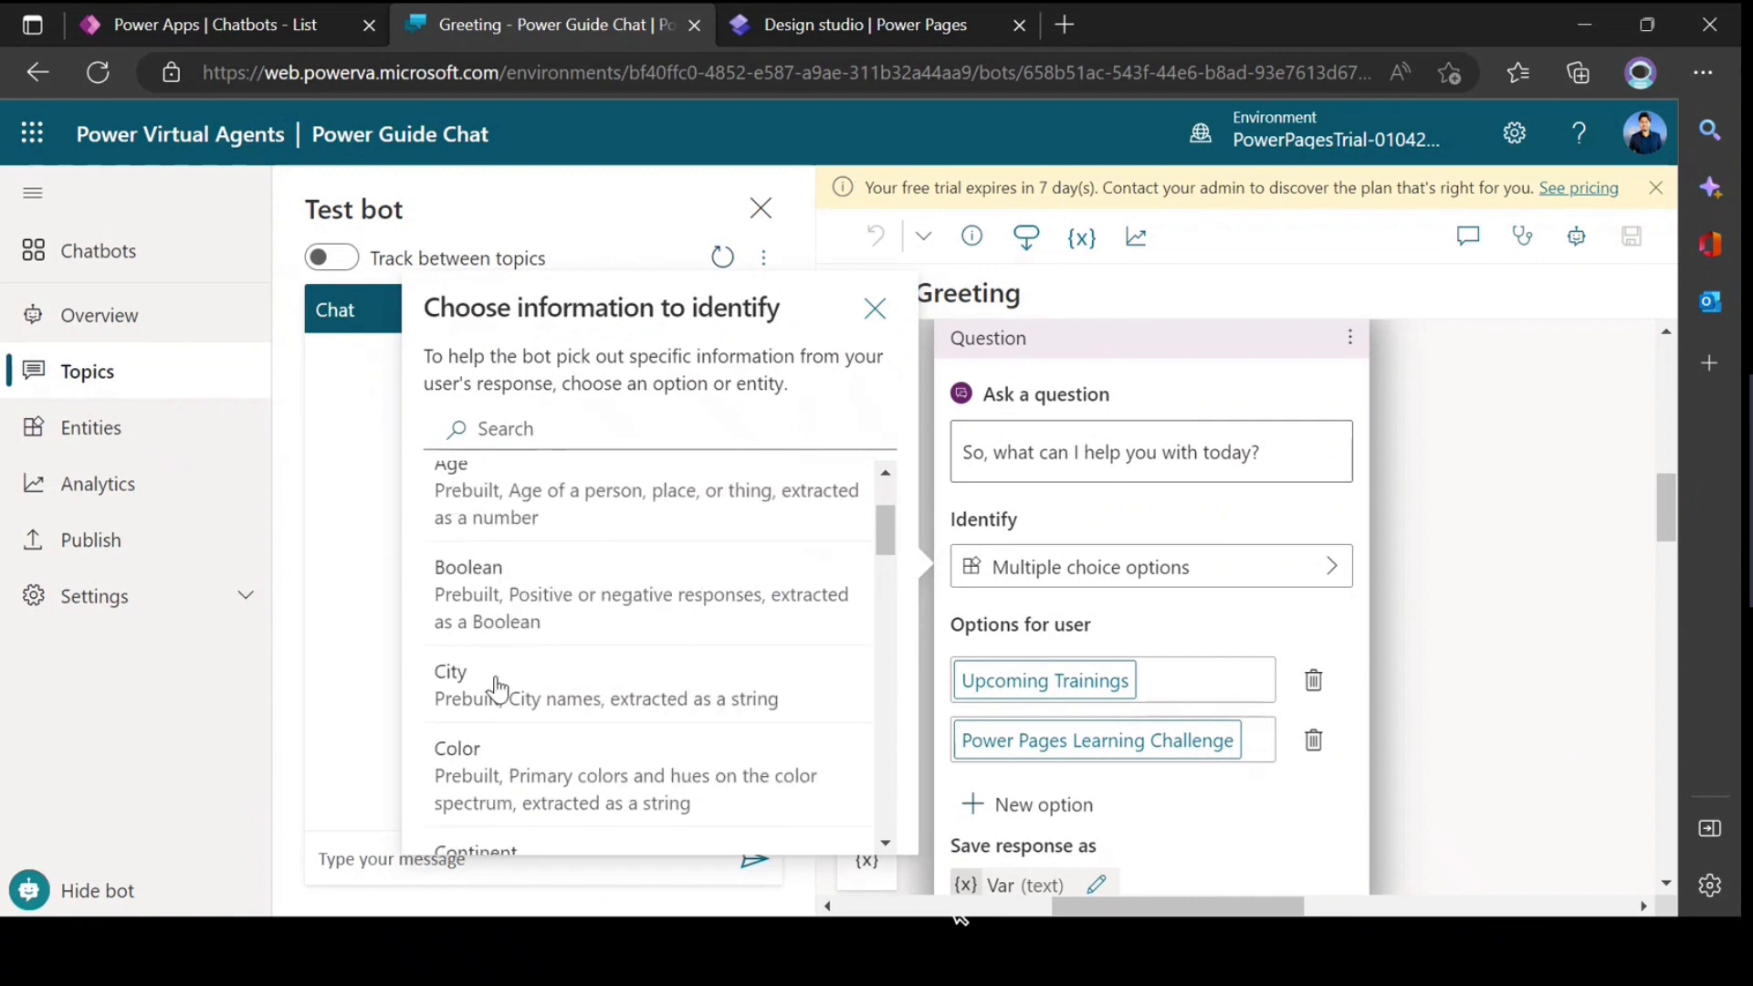
scroll(493, 680, "down", 2)
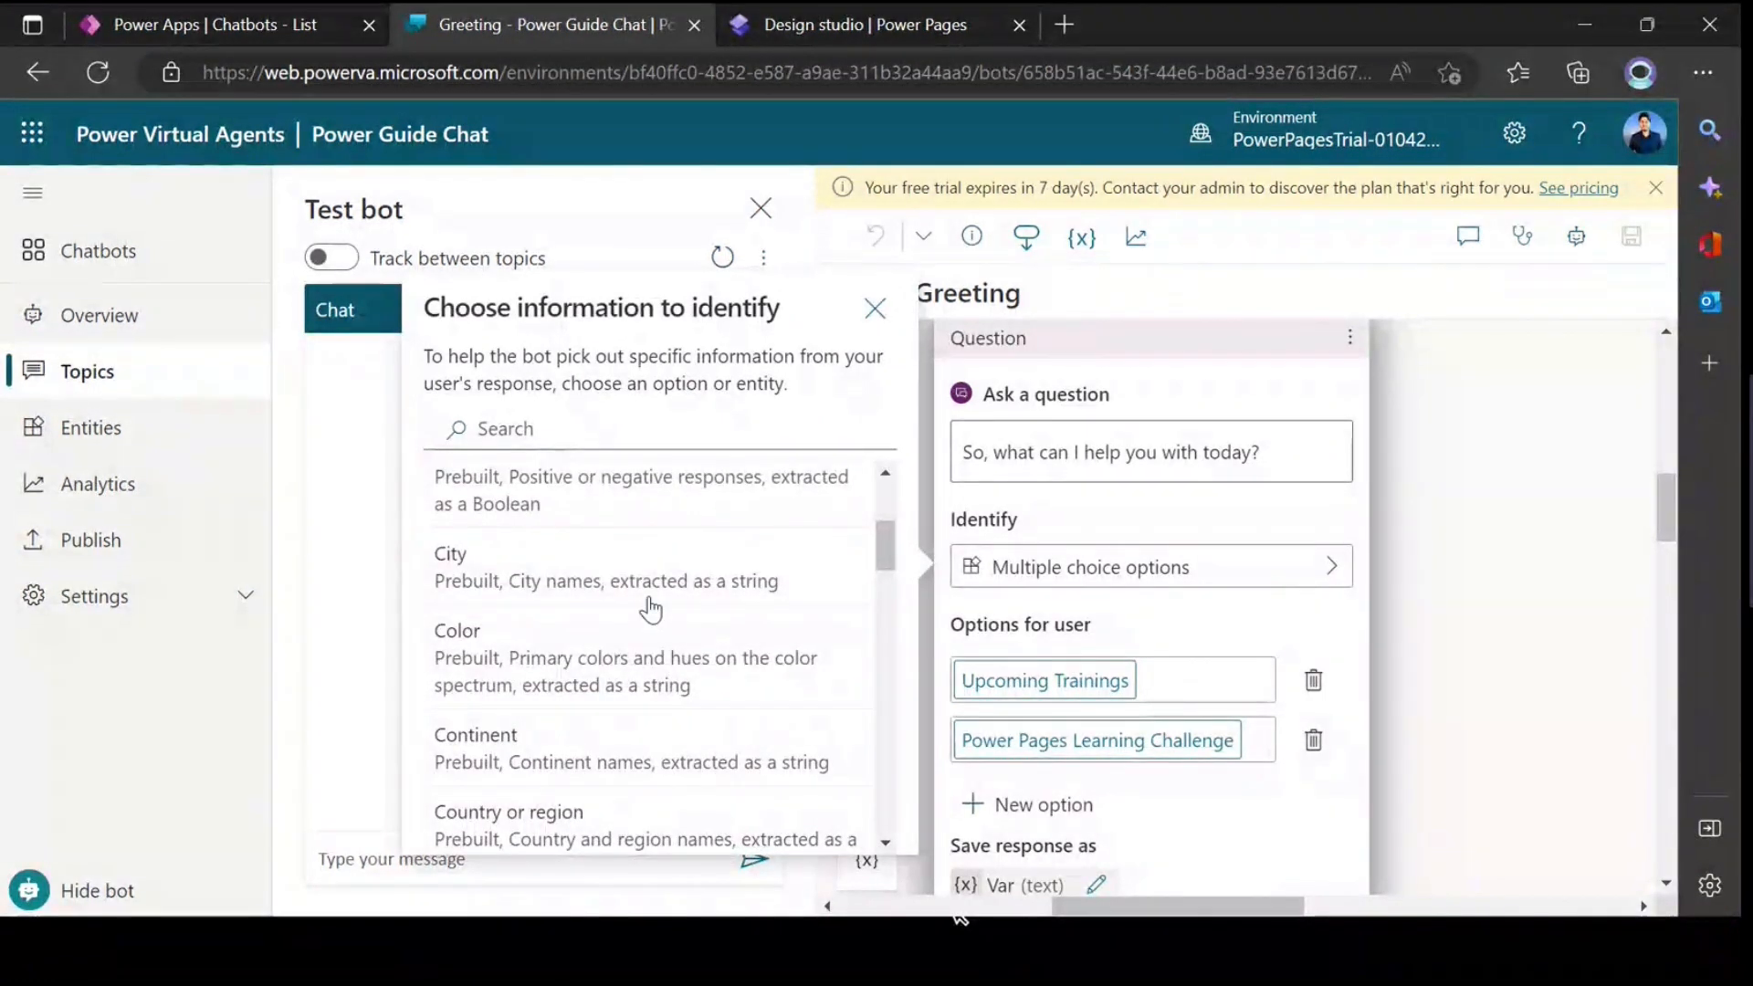
left_click(1405, 537)
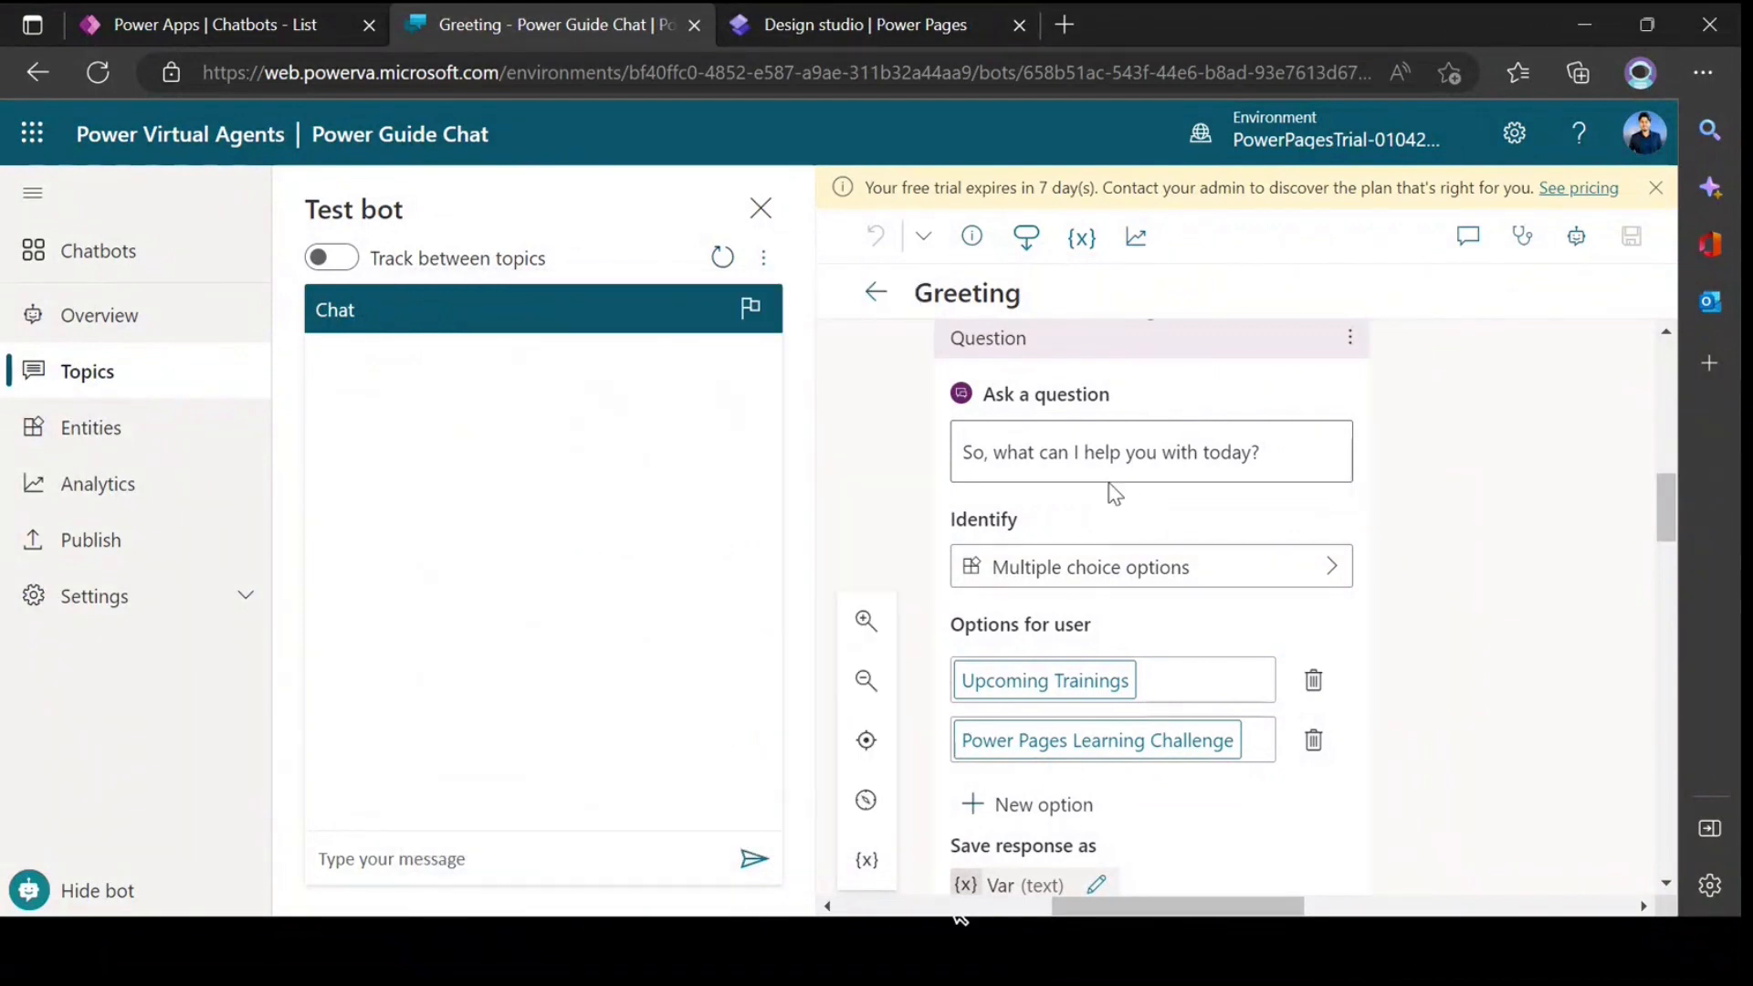
Step: Review the question's user options and follow the Power Pages Learning Challenge branch through its condition and follow-up question
scroll(1095, 520, "down", 1)
scroll(1089, 547, "up", 1)
scroll(1081, 498, "down", 1)
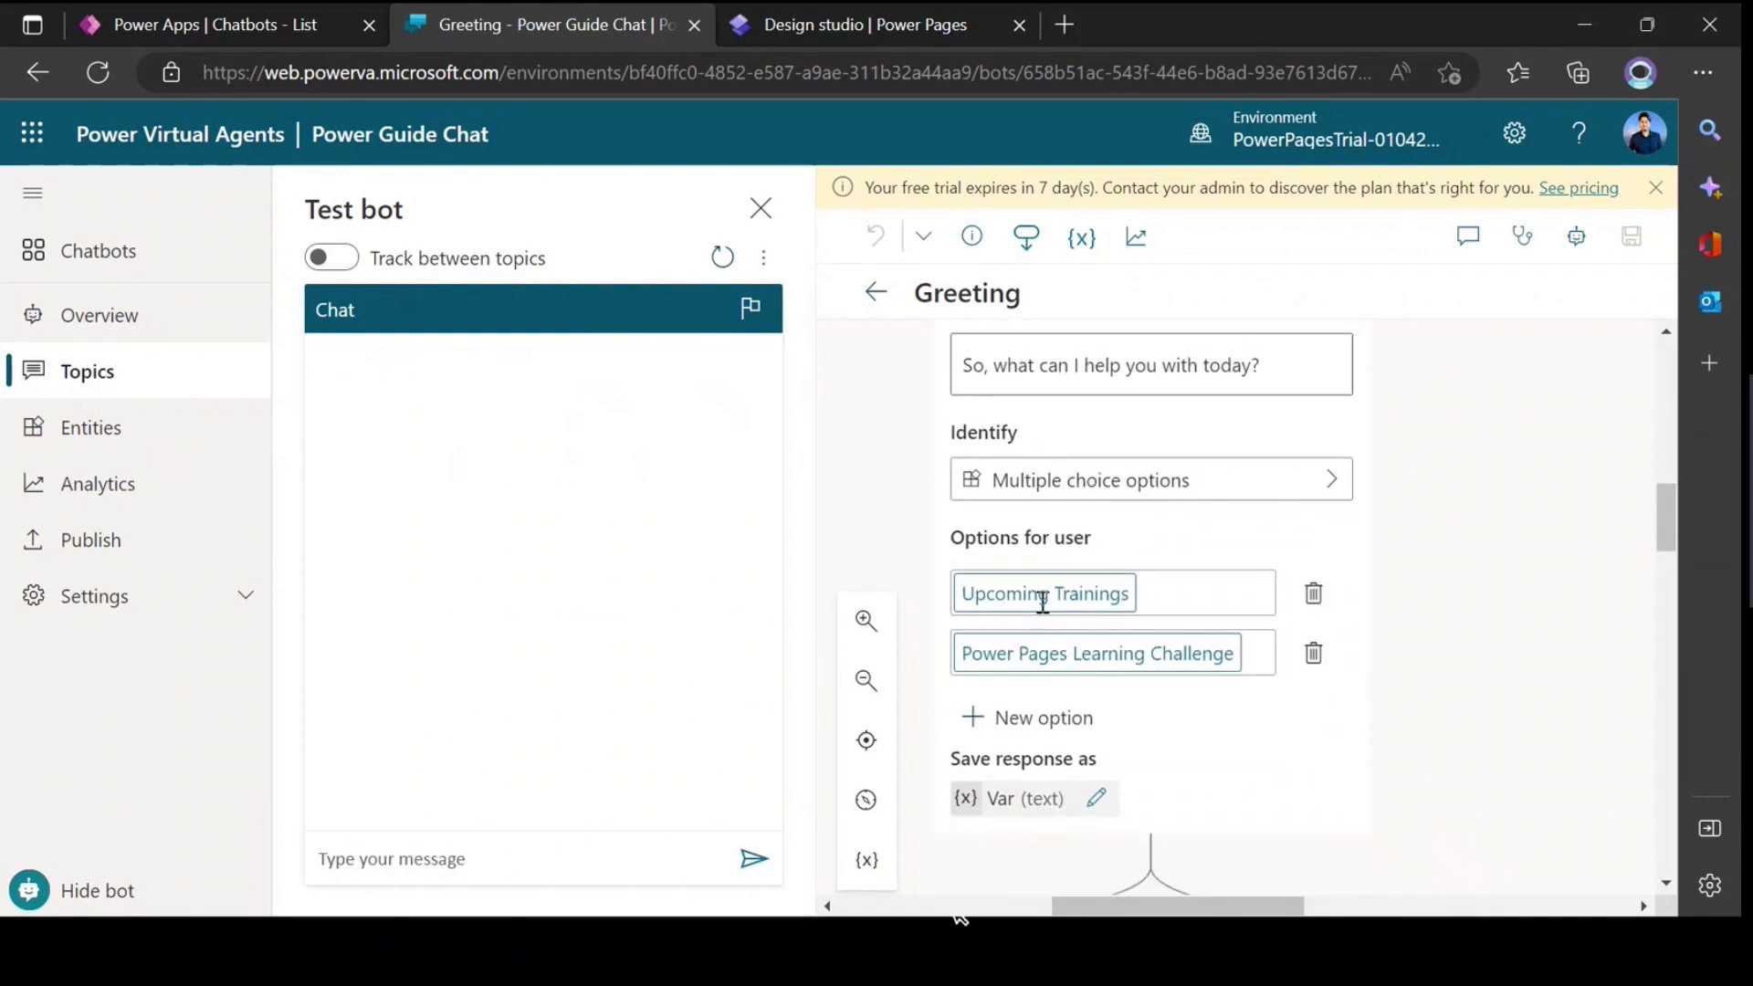
scroll(1096, 584, "down", 1)
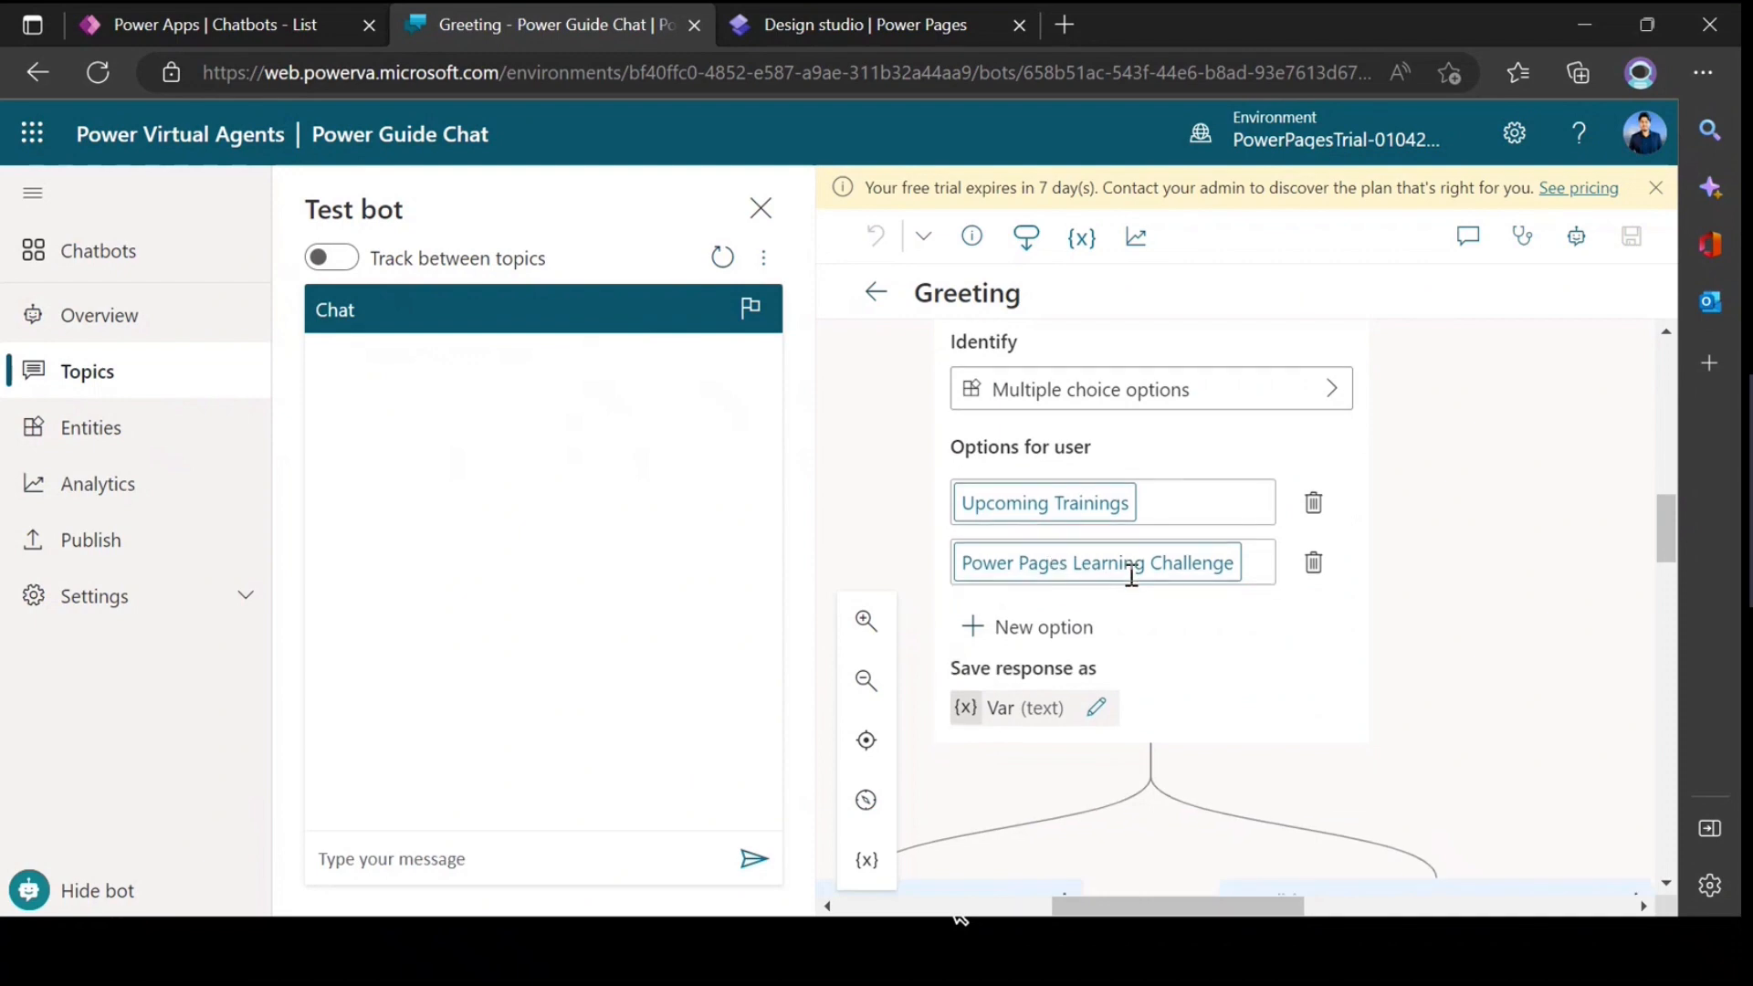
scroll(1134, 548, "down", 1)
scroll(1141, 493, "down", 4)
scroll(1187, 639, "down", 2)
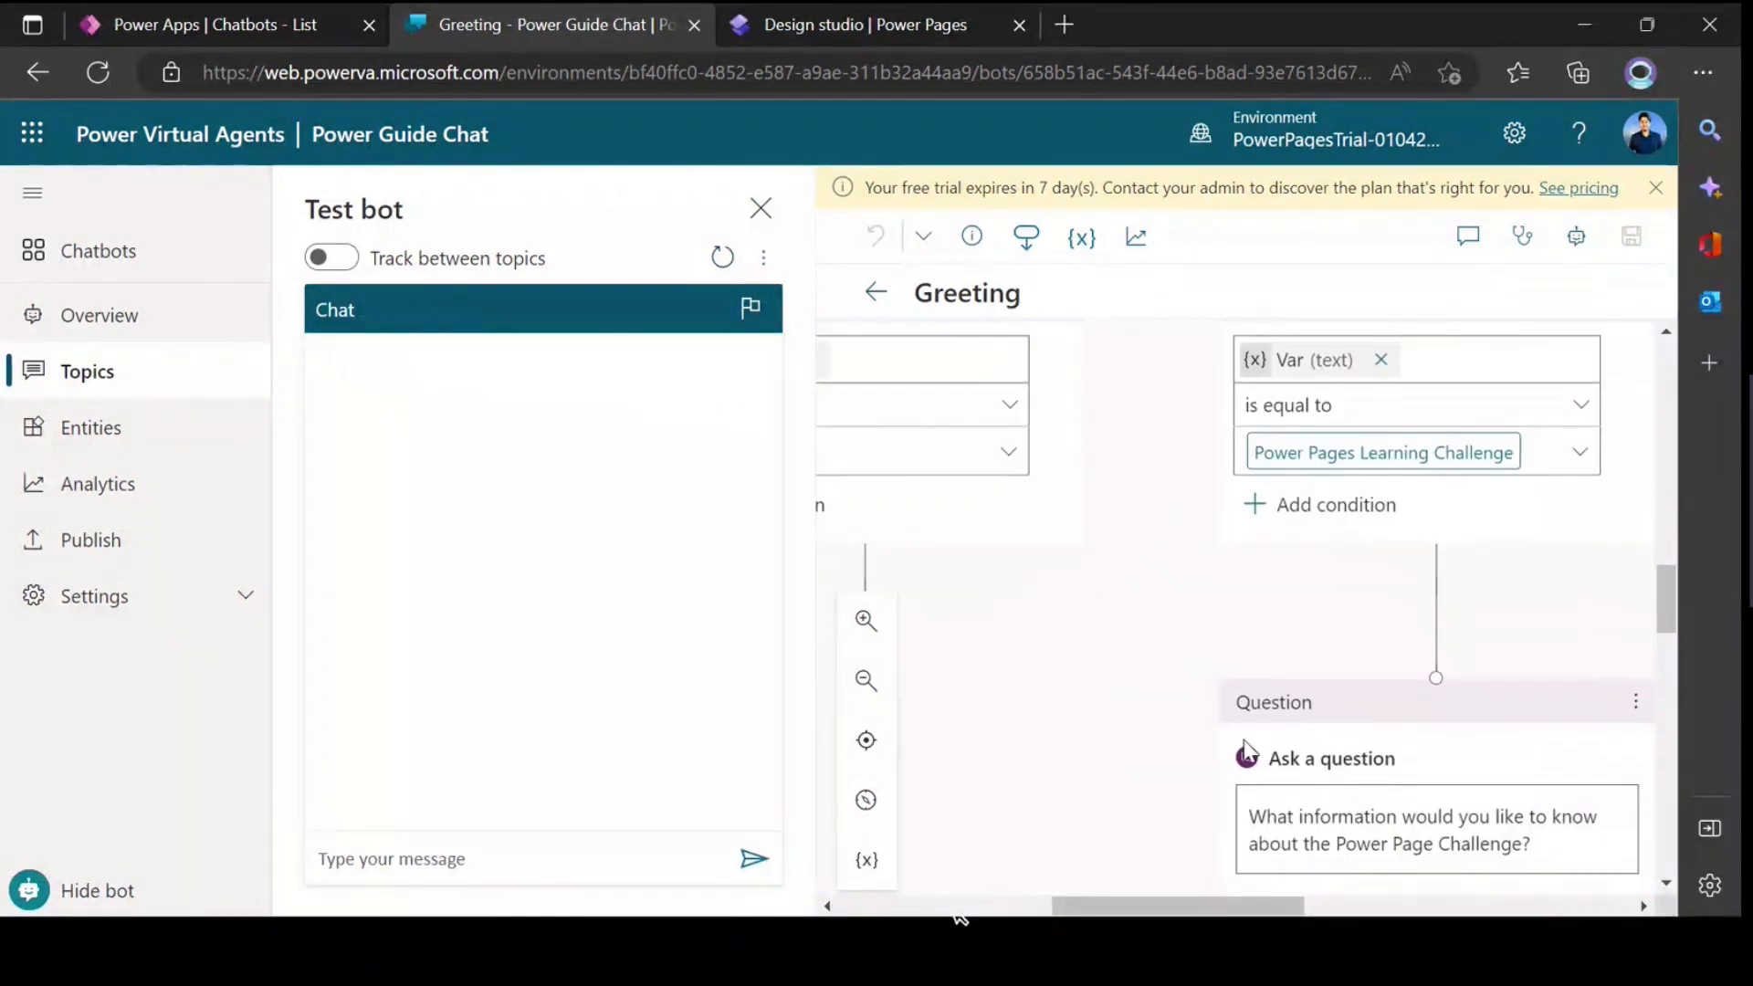
scroll(1278, 821, "down", 1)
left_click_drag(1232, 906, 1284, 917)
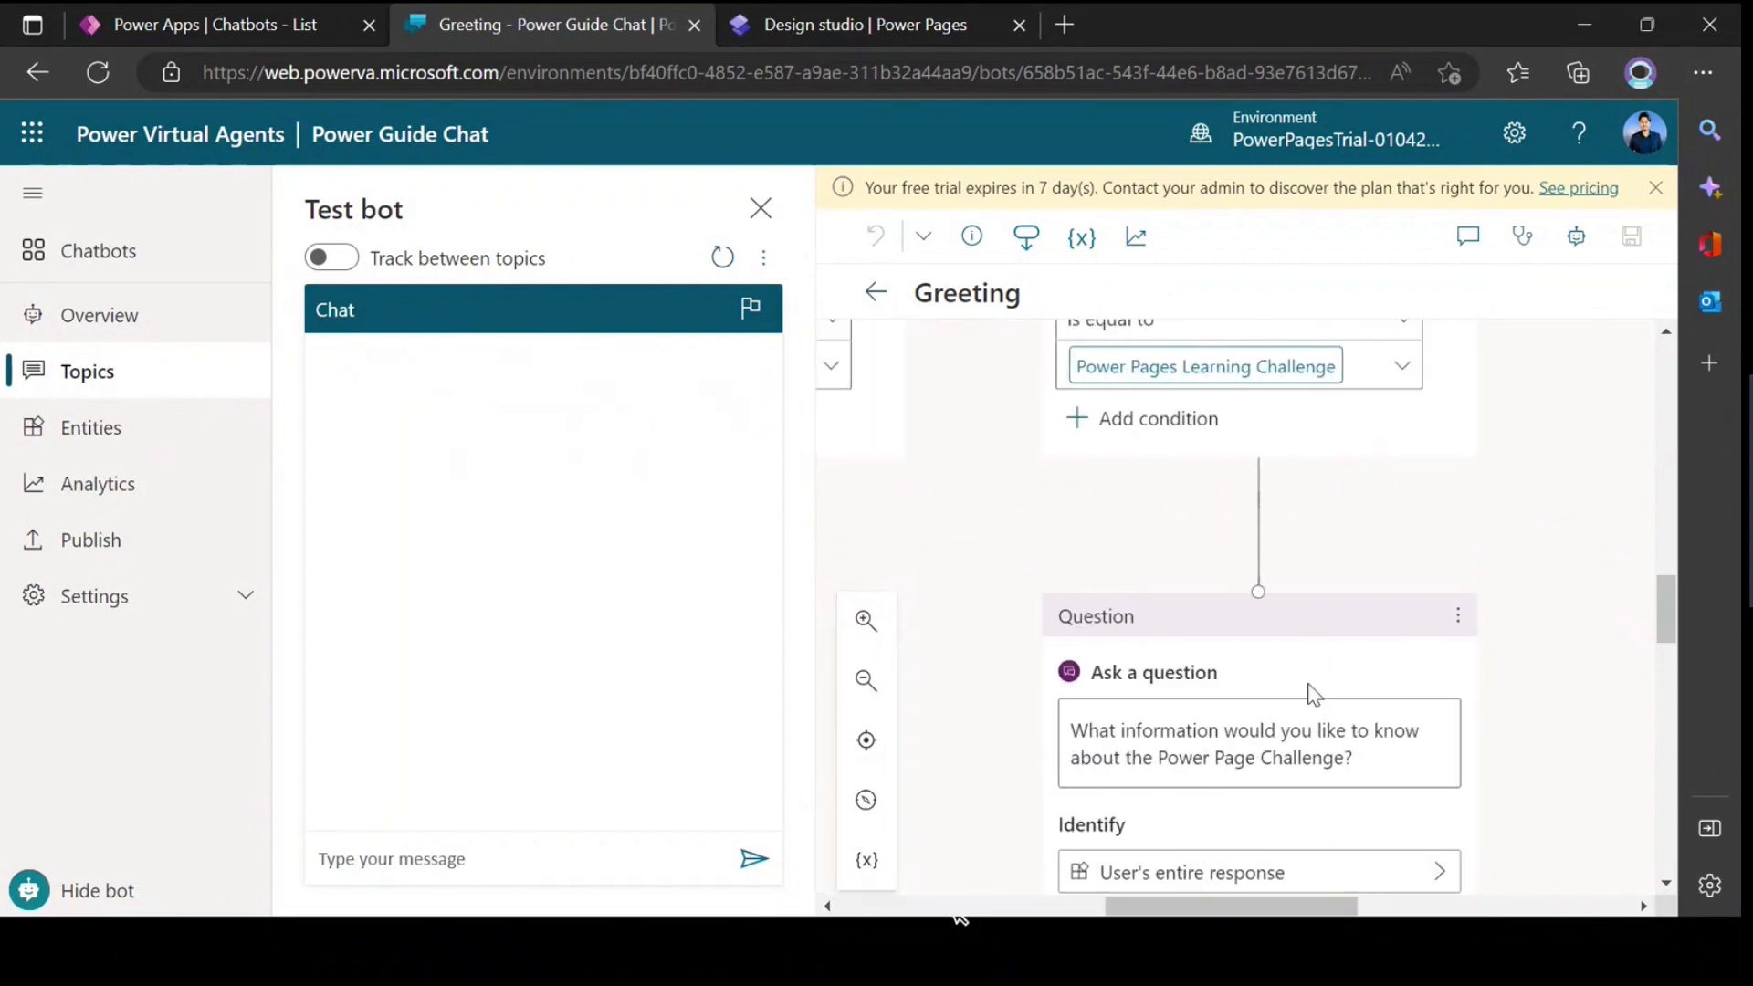
scroll(1311, 694, "down", 3)
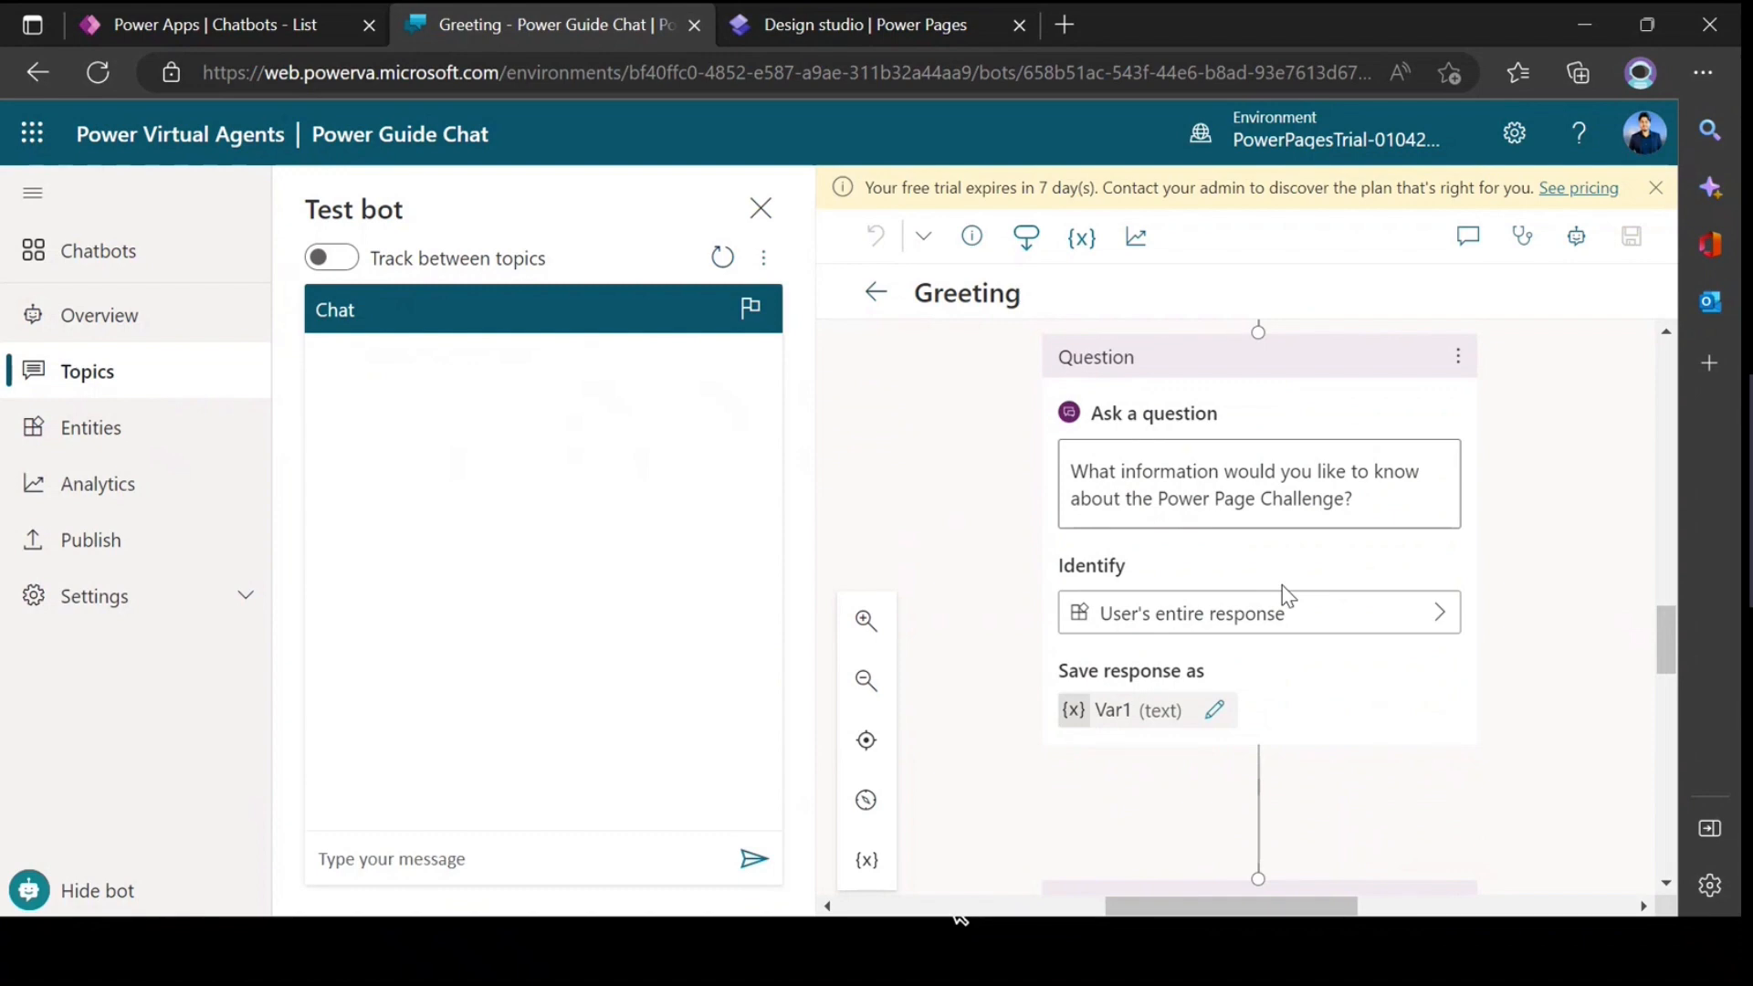
scroll(1291, 585, "up", 5)
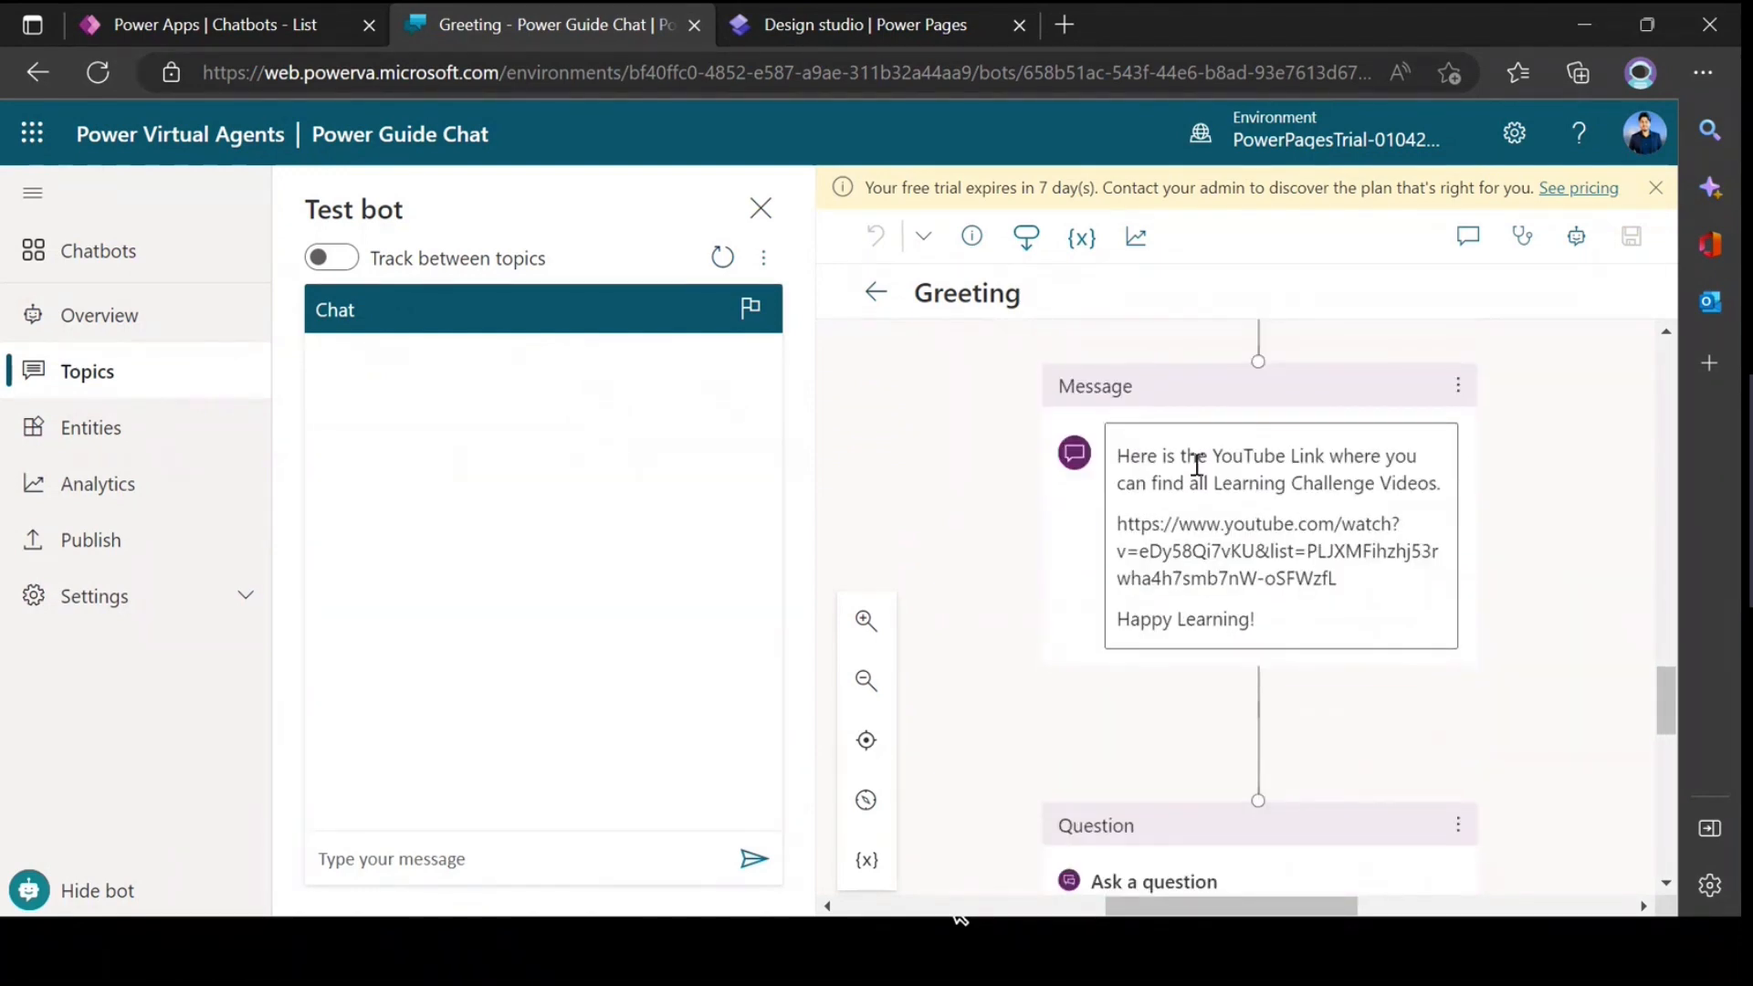
Step: Examine the YouTube link message, the further-assistance question and the End of Conversation node that close the branch
left_click_drag(1119, 456, 1424, 462)
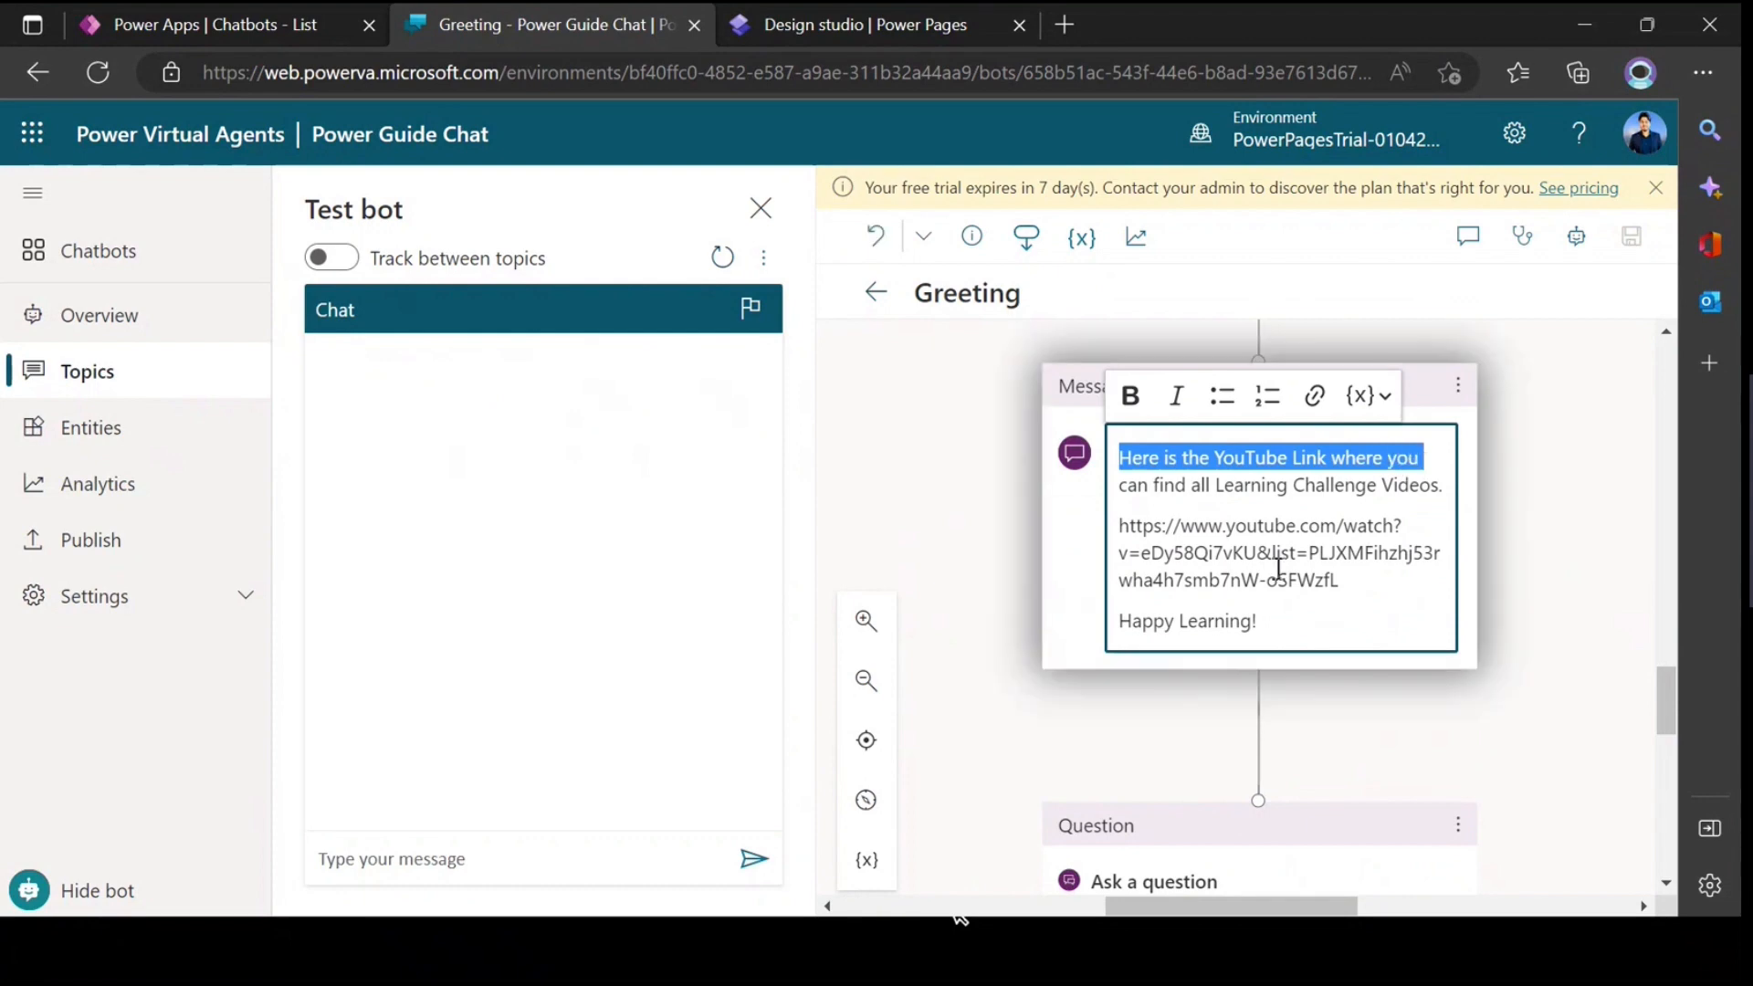
left_click(1276, 566)
scroll(1311, 599, "down", 4)
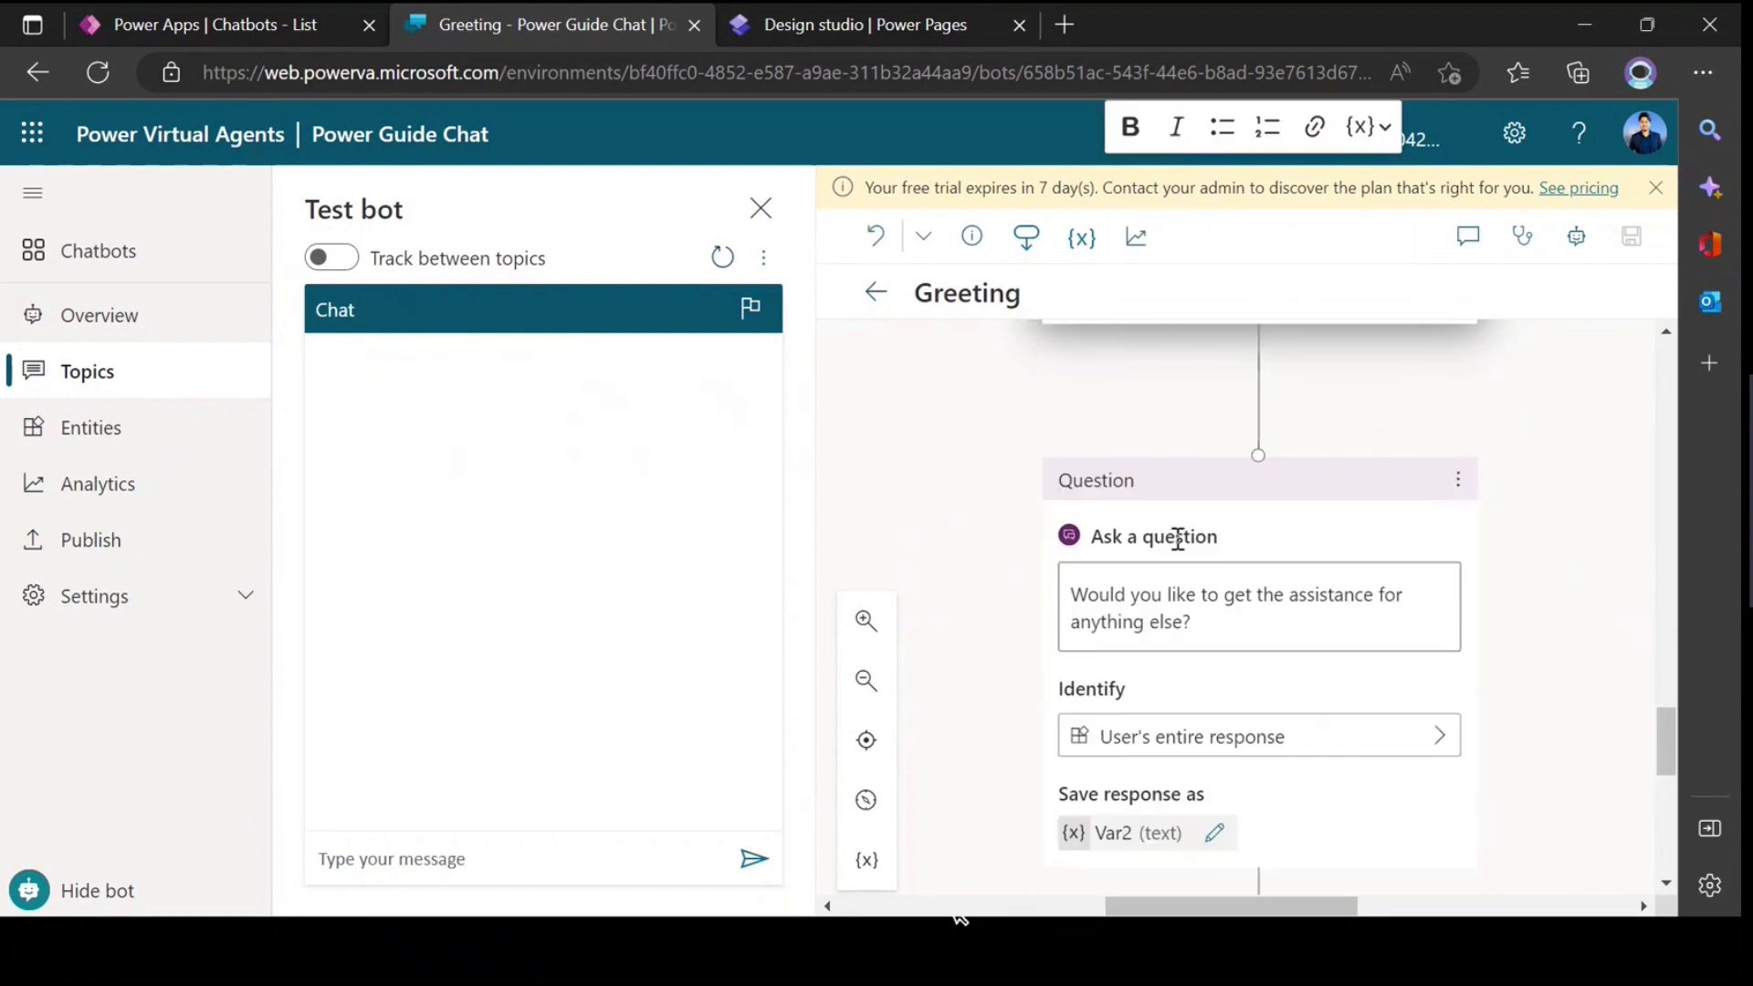
left_click_drag(1217, 615, 1066, 590)
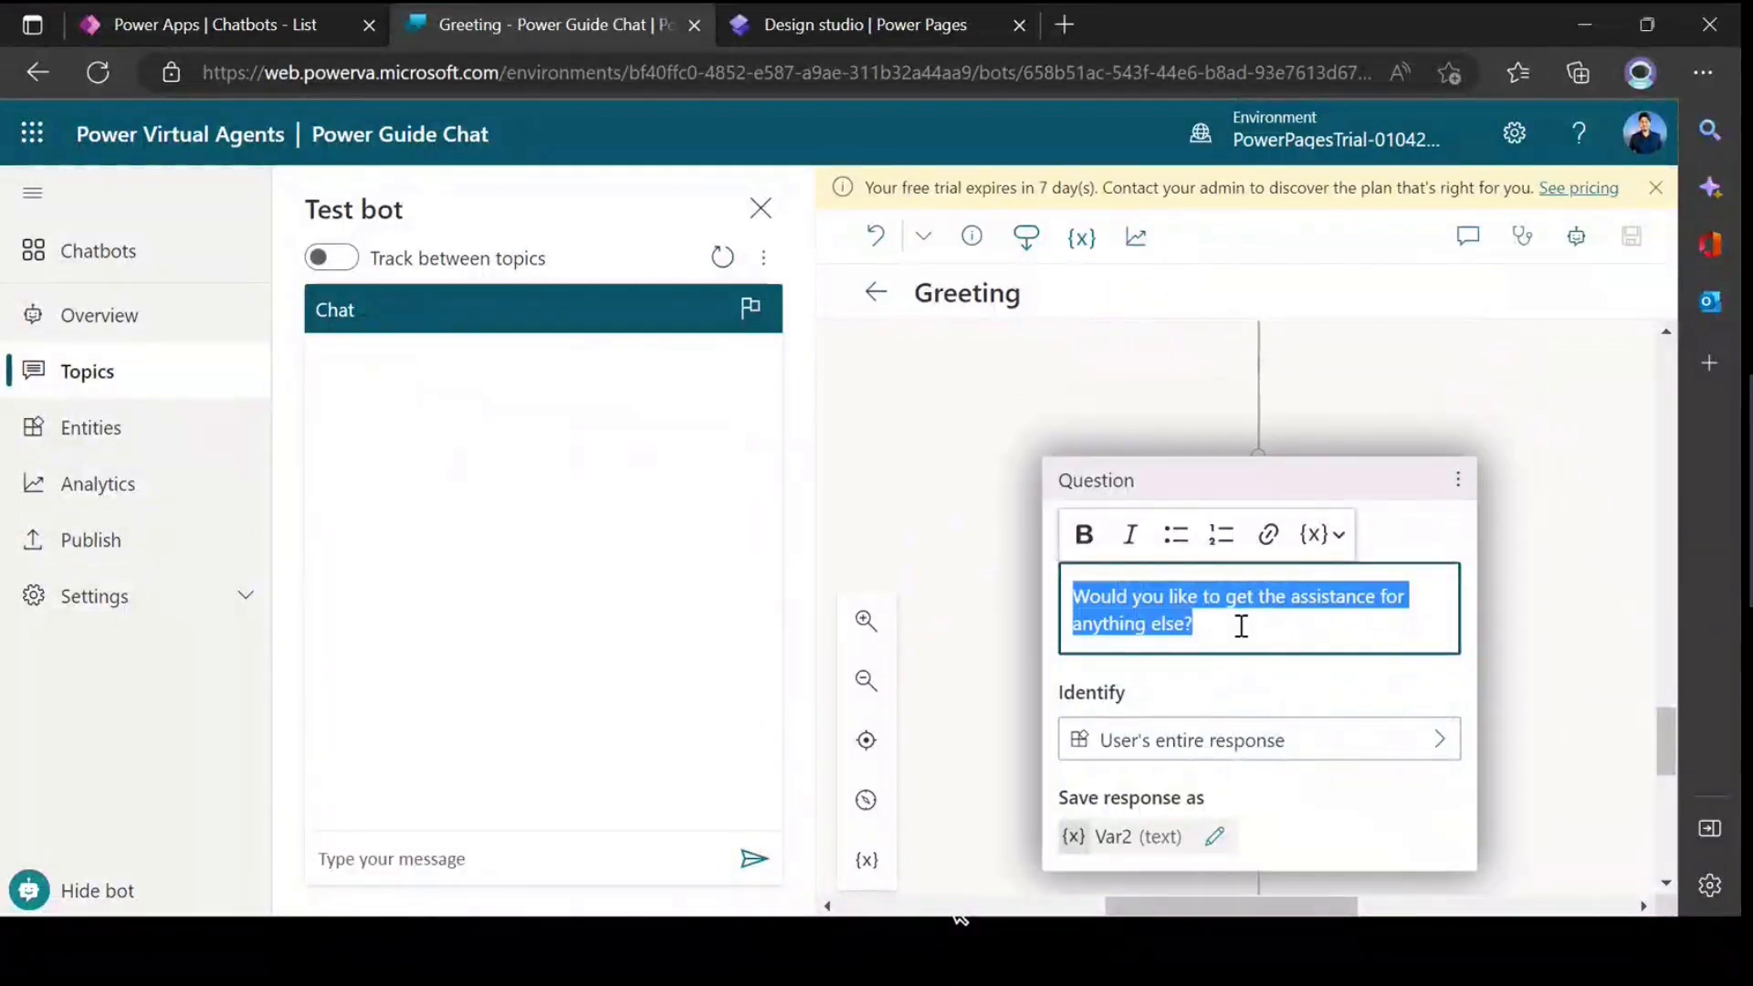
scroll(1241, 625, "down", 7)
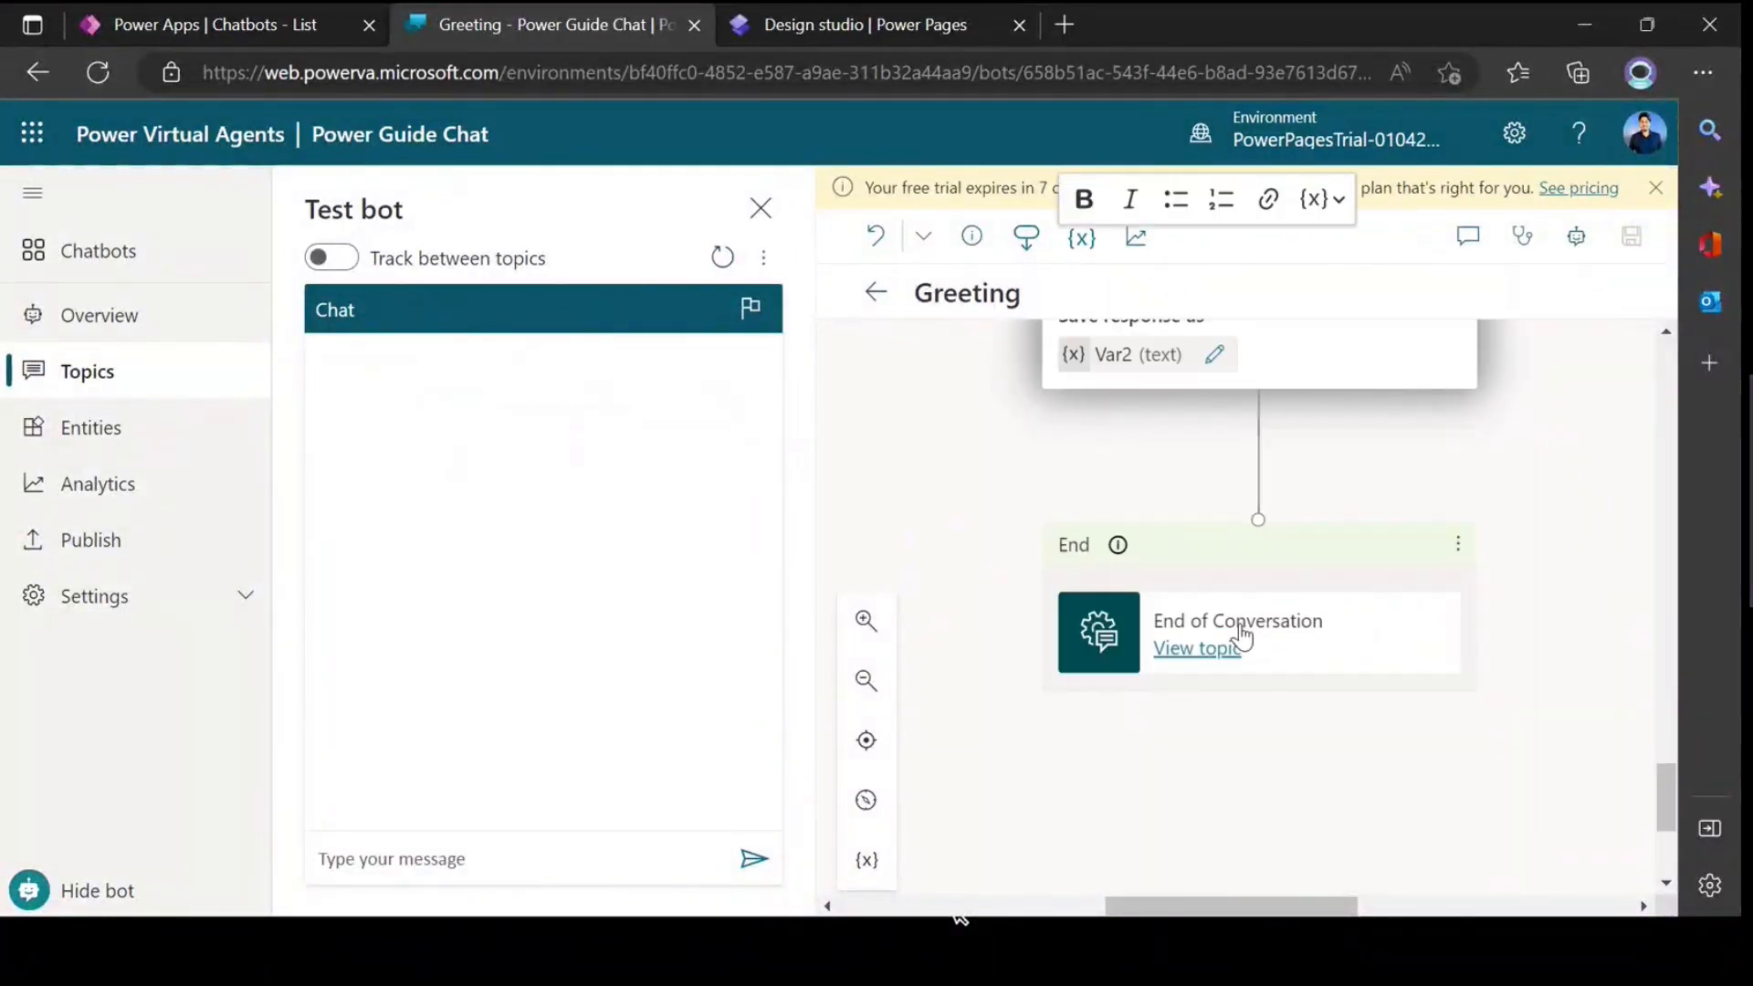
scroll(1241, 624, "up", 2)
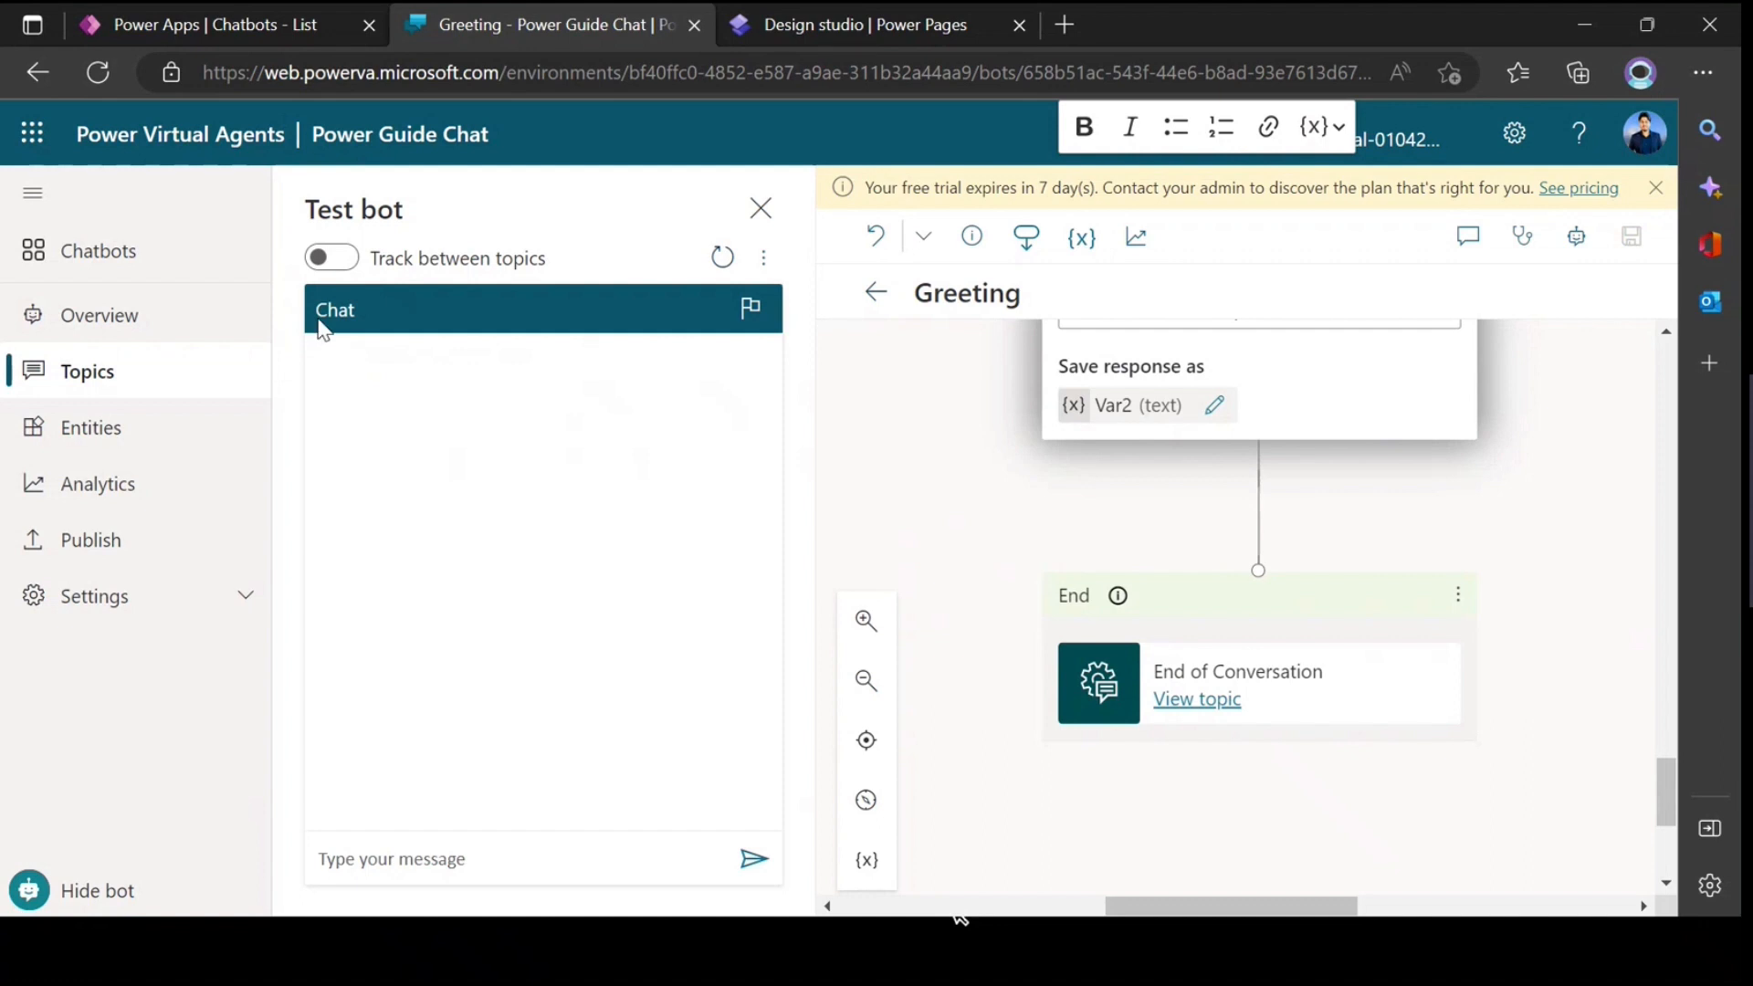
Step: Start a test conversation with the bot by sending "Hi"
left_click(429, 872)
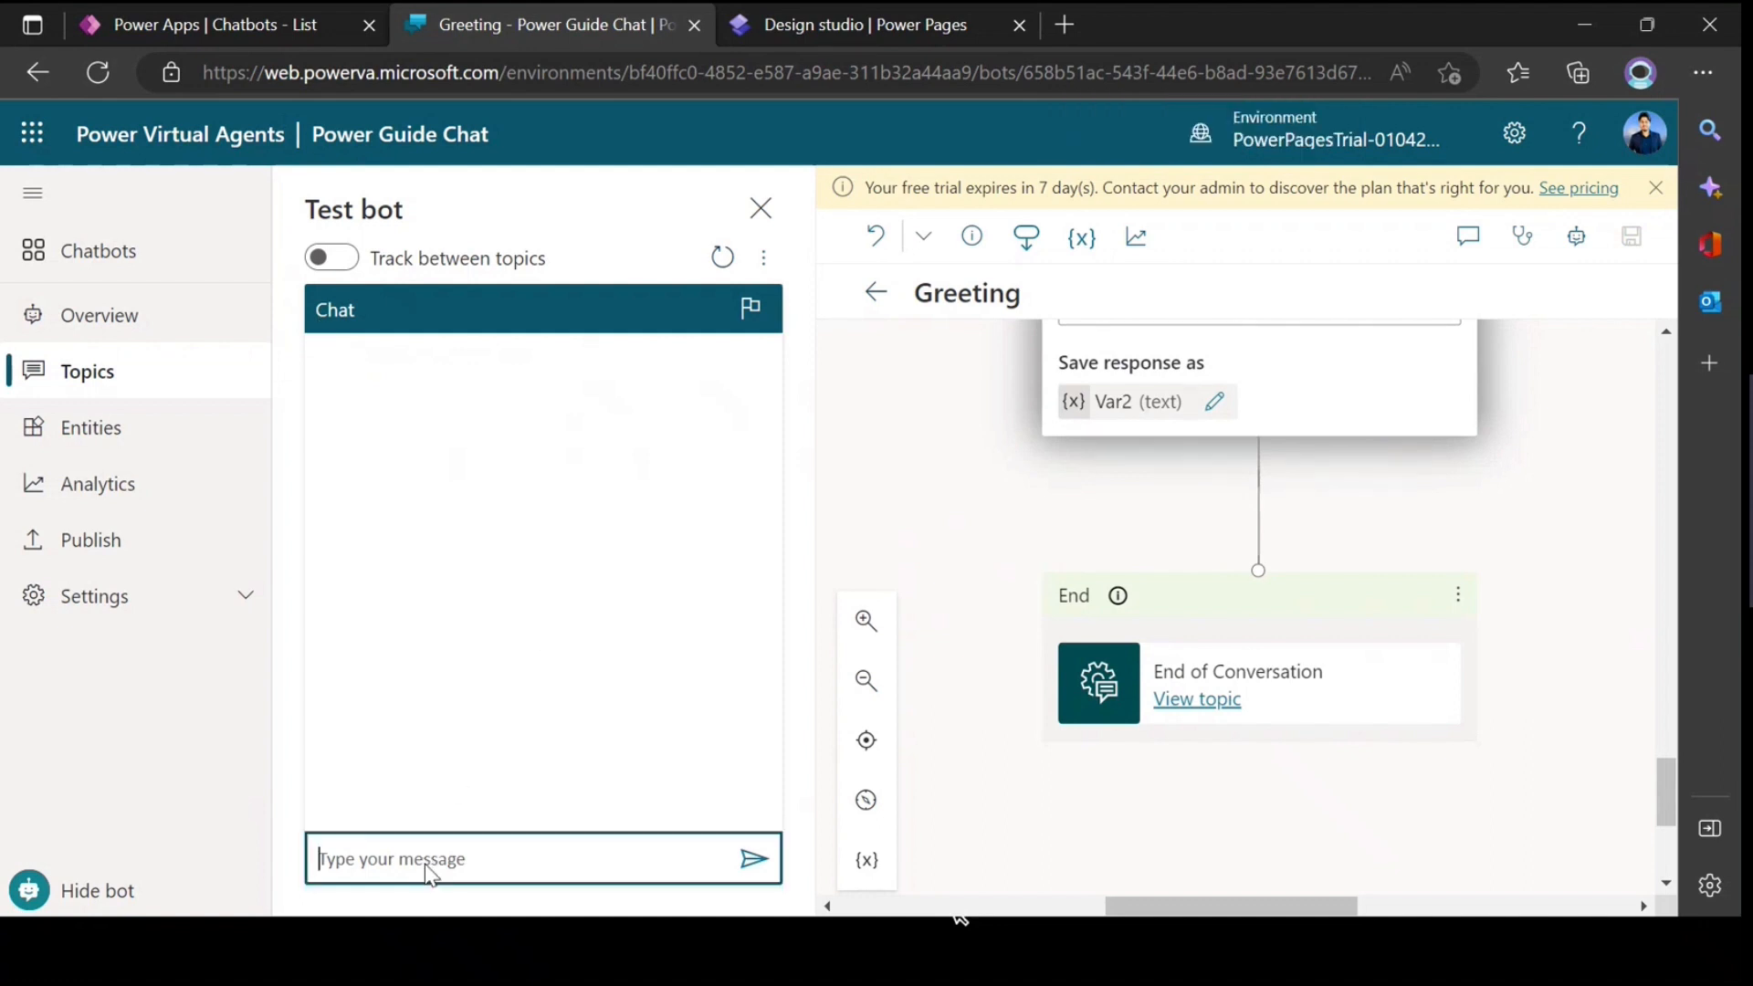
type("Hi")
key("Return")
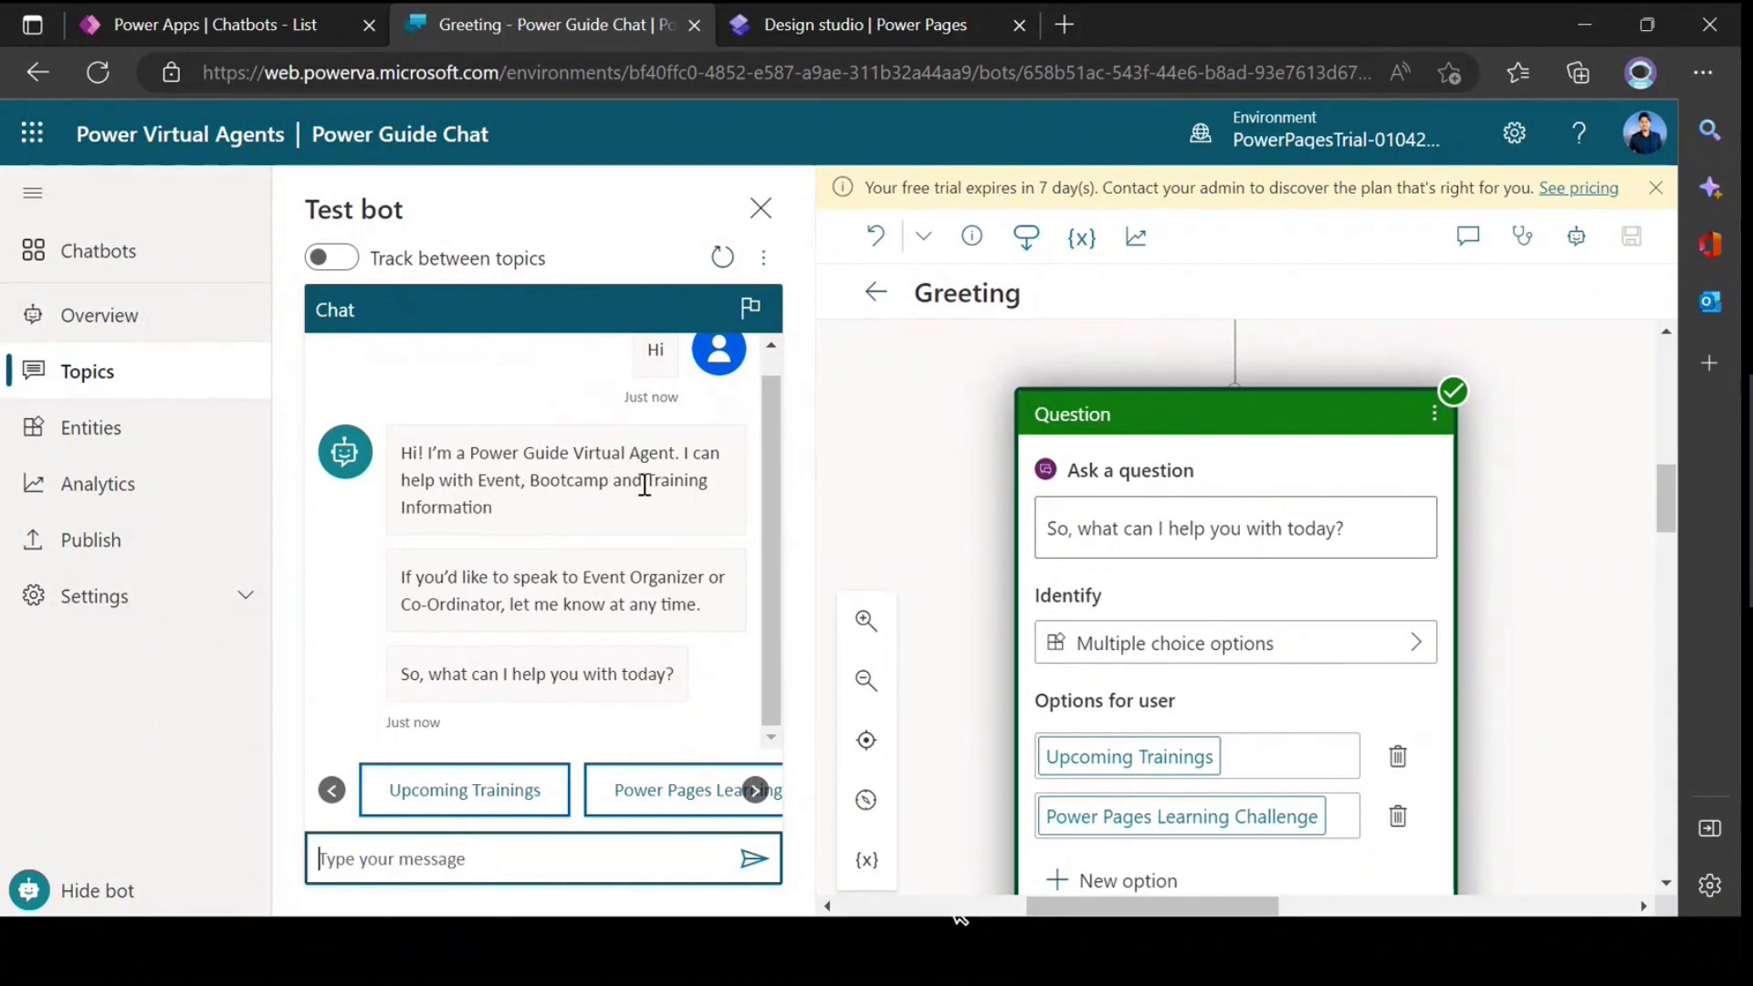
Step: Trace the bot's greeting replies in the test chat back to their message and question nodes in the flow
left_click_drag(405, 508, 506, 523)
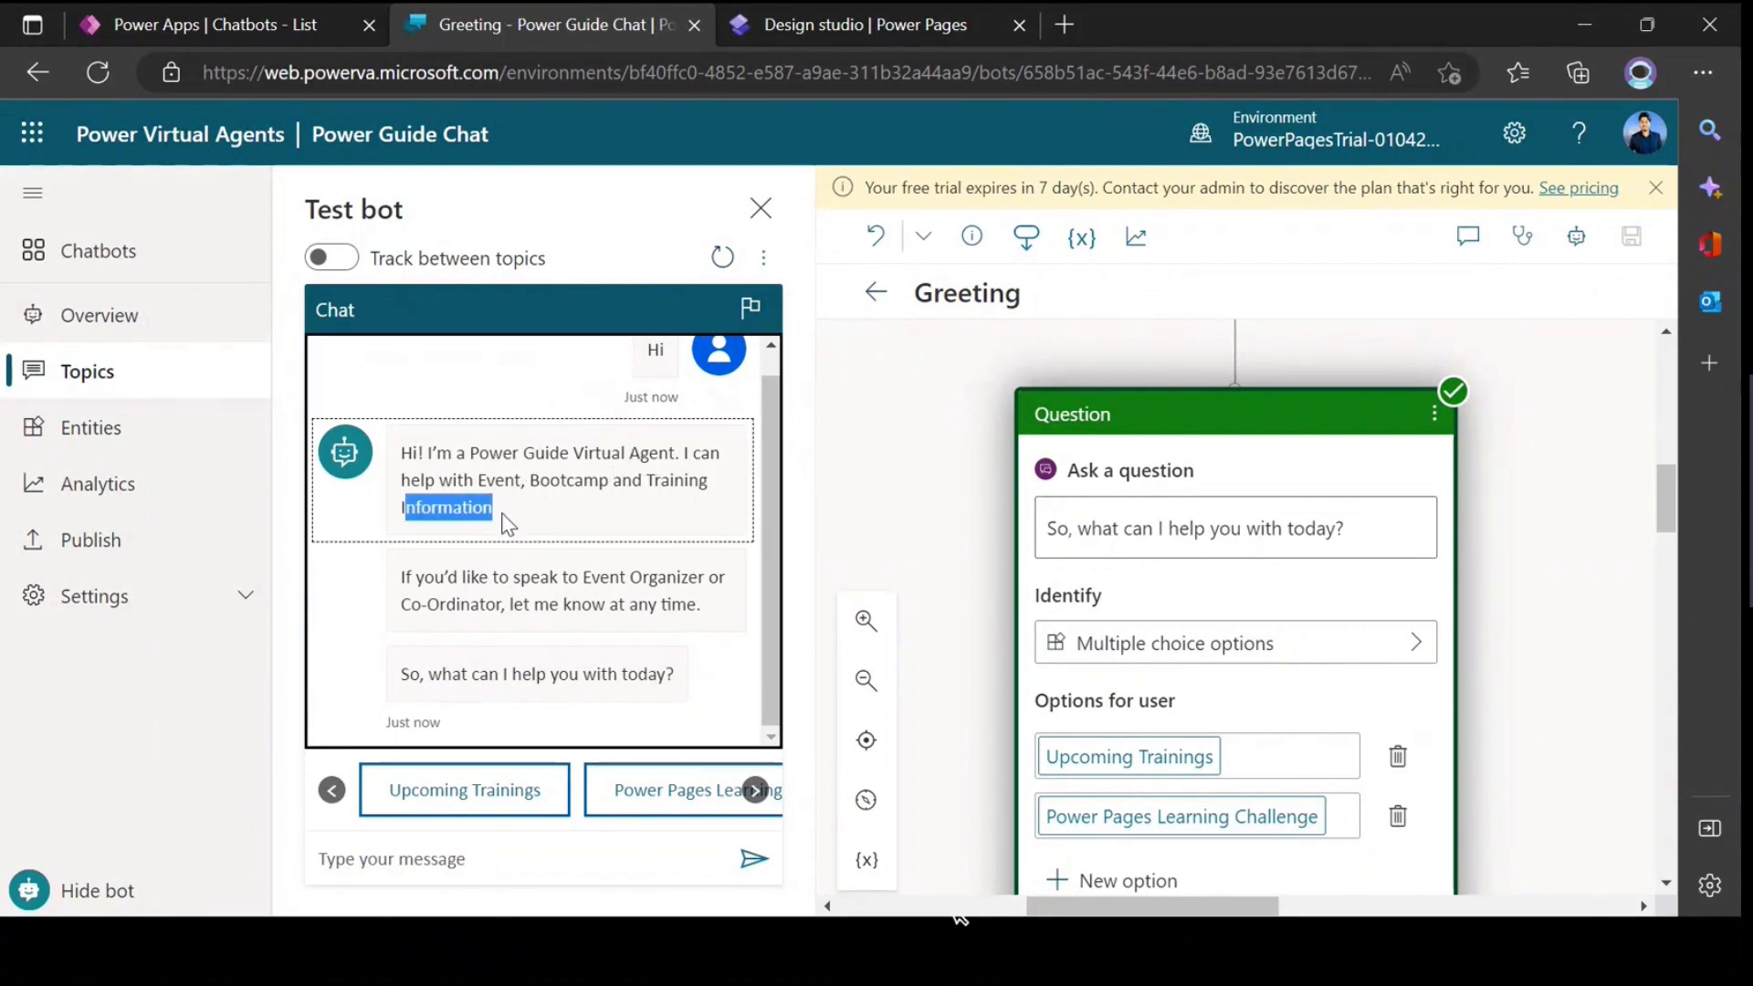
left_click_drag(464, 587, 469, 597)
left_click(553, 610)
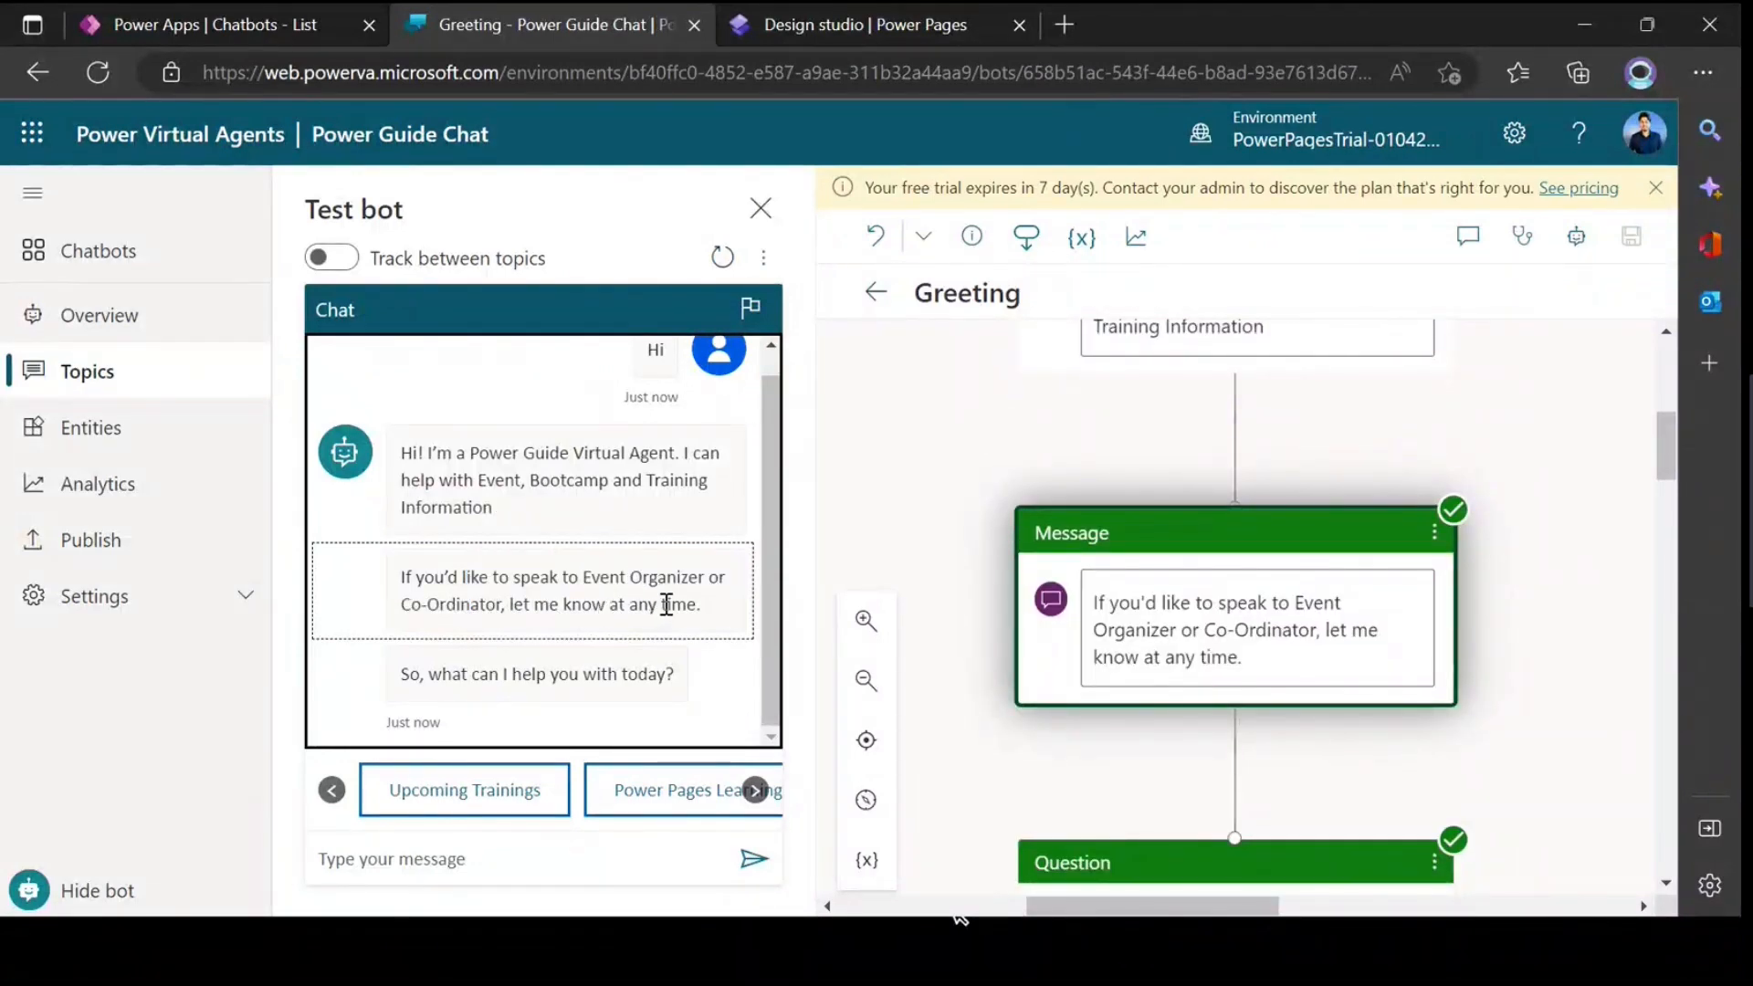
left_click(552, 676)
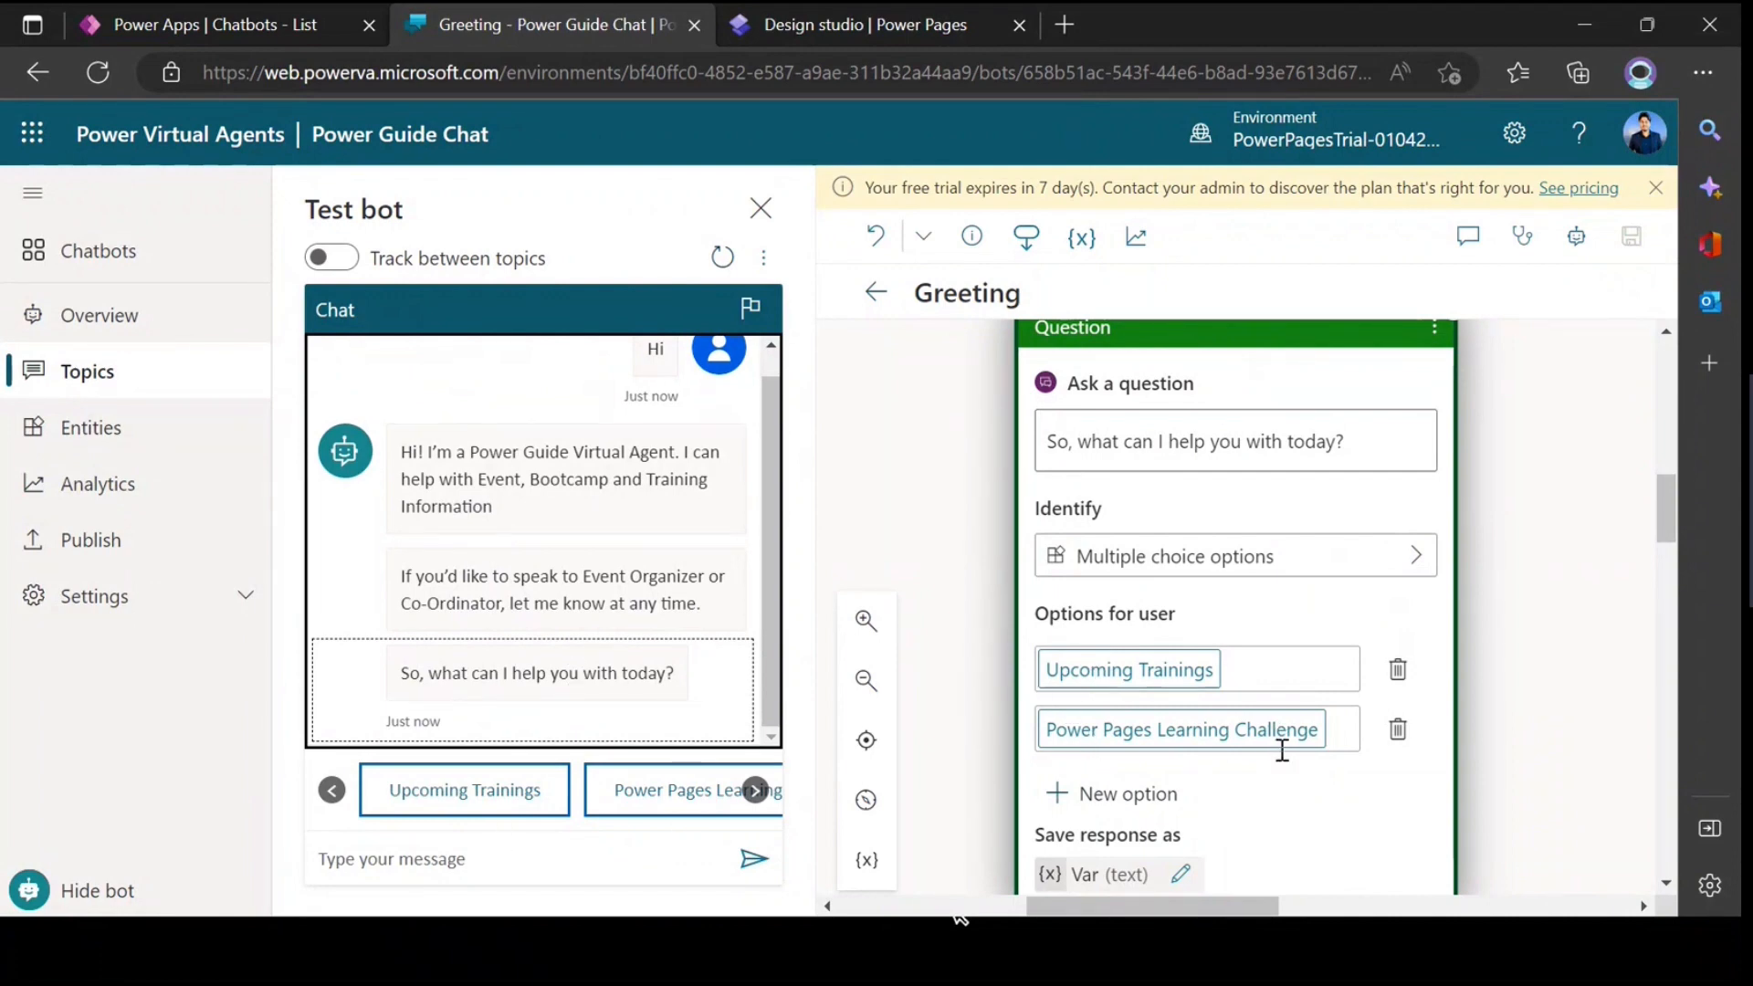
Step: Choose Power Pages Learning Challenge in the test chat and answer the follow-up question with "I need the youtube video link"
left_click(755, 791)
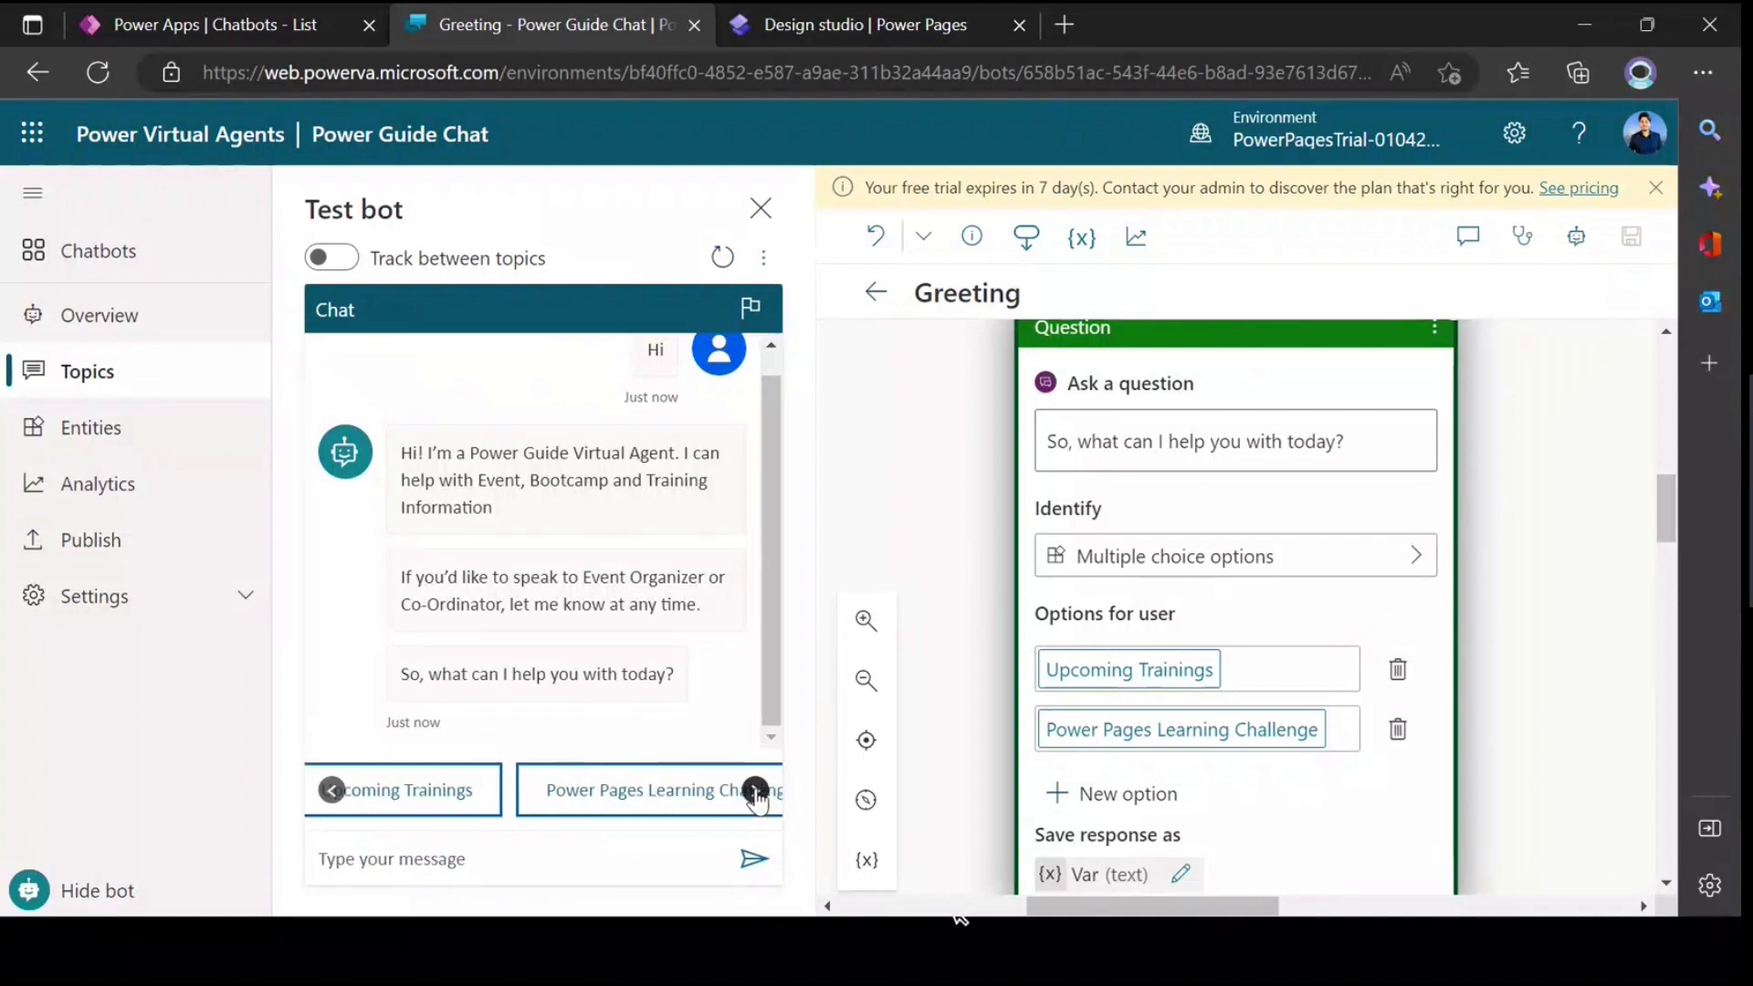
left_click(575, 803)
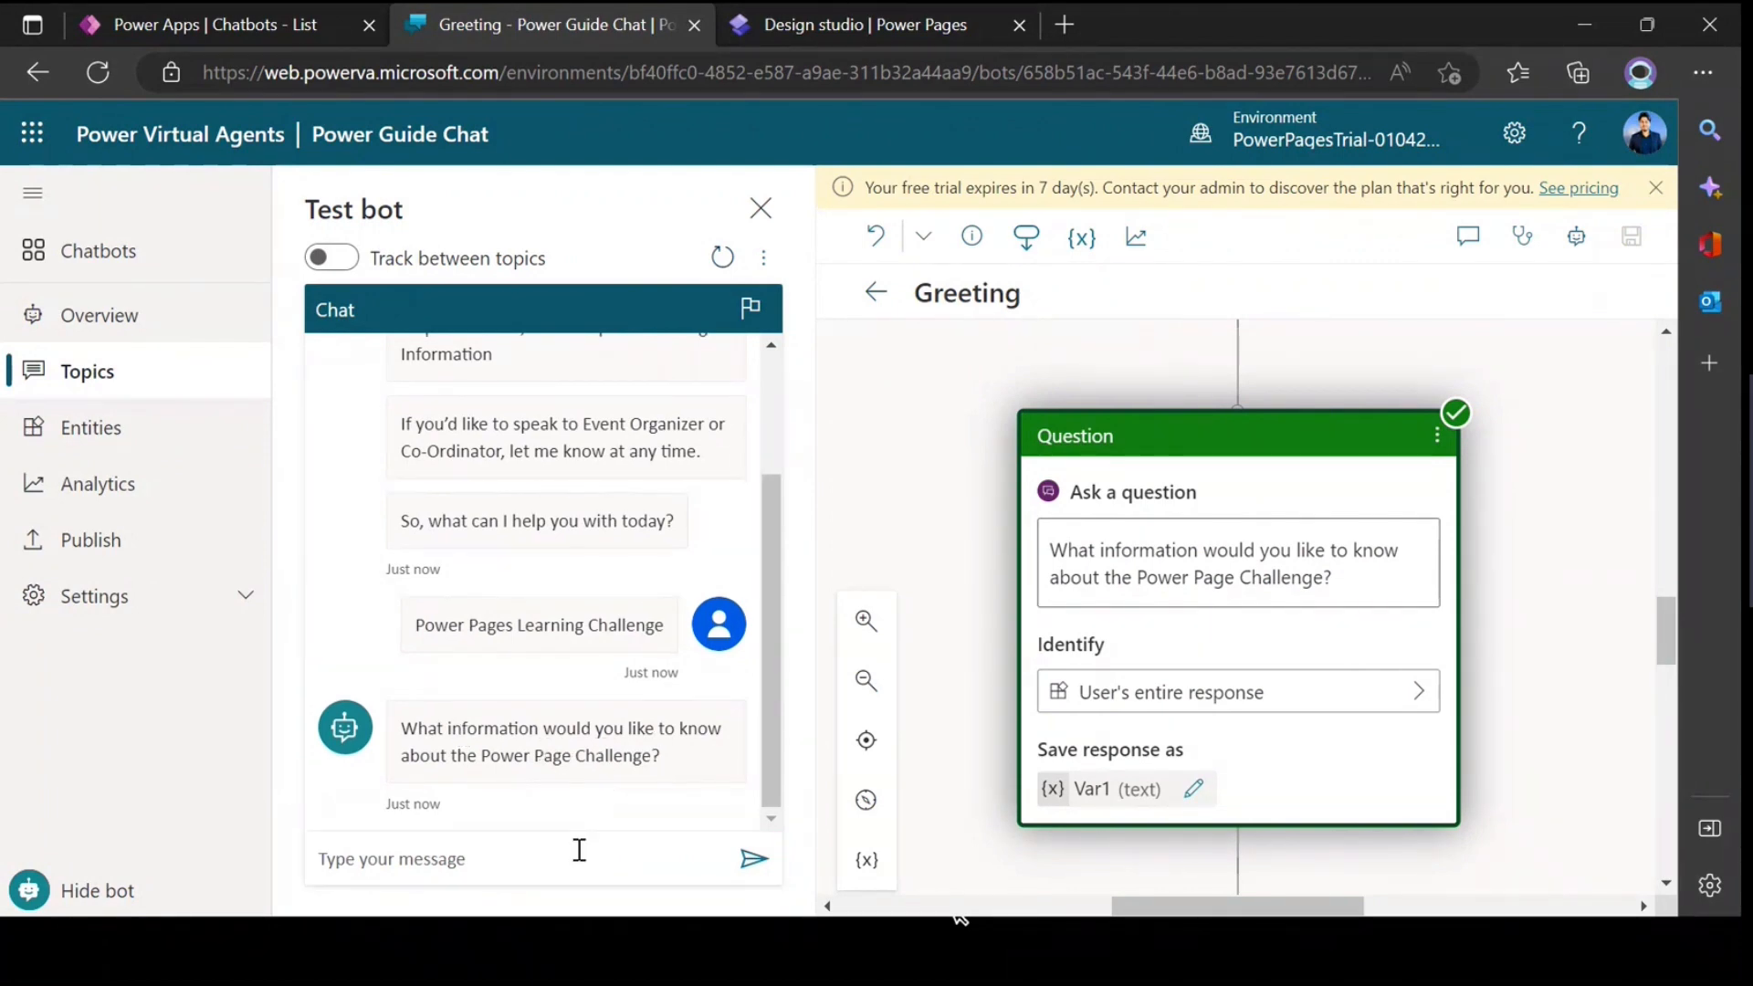
type("I")
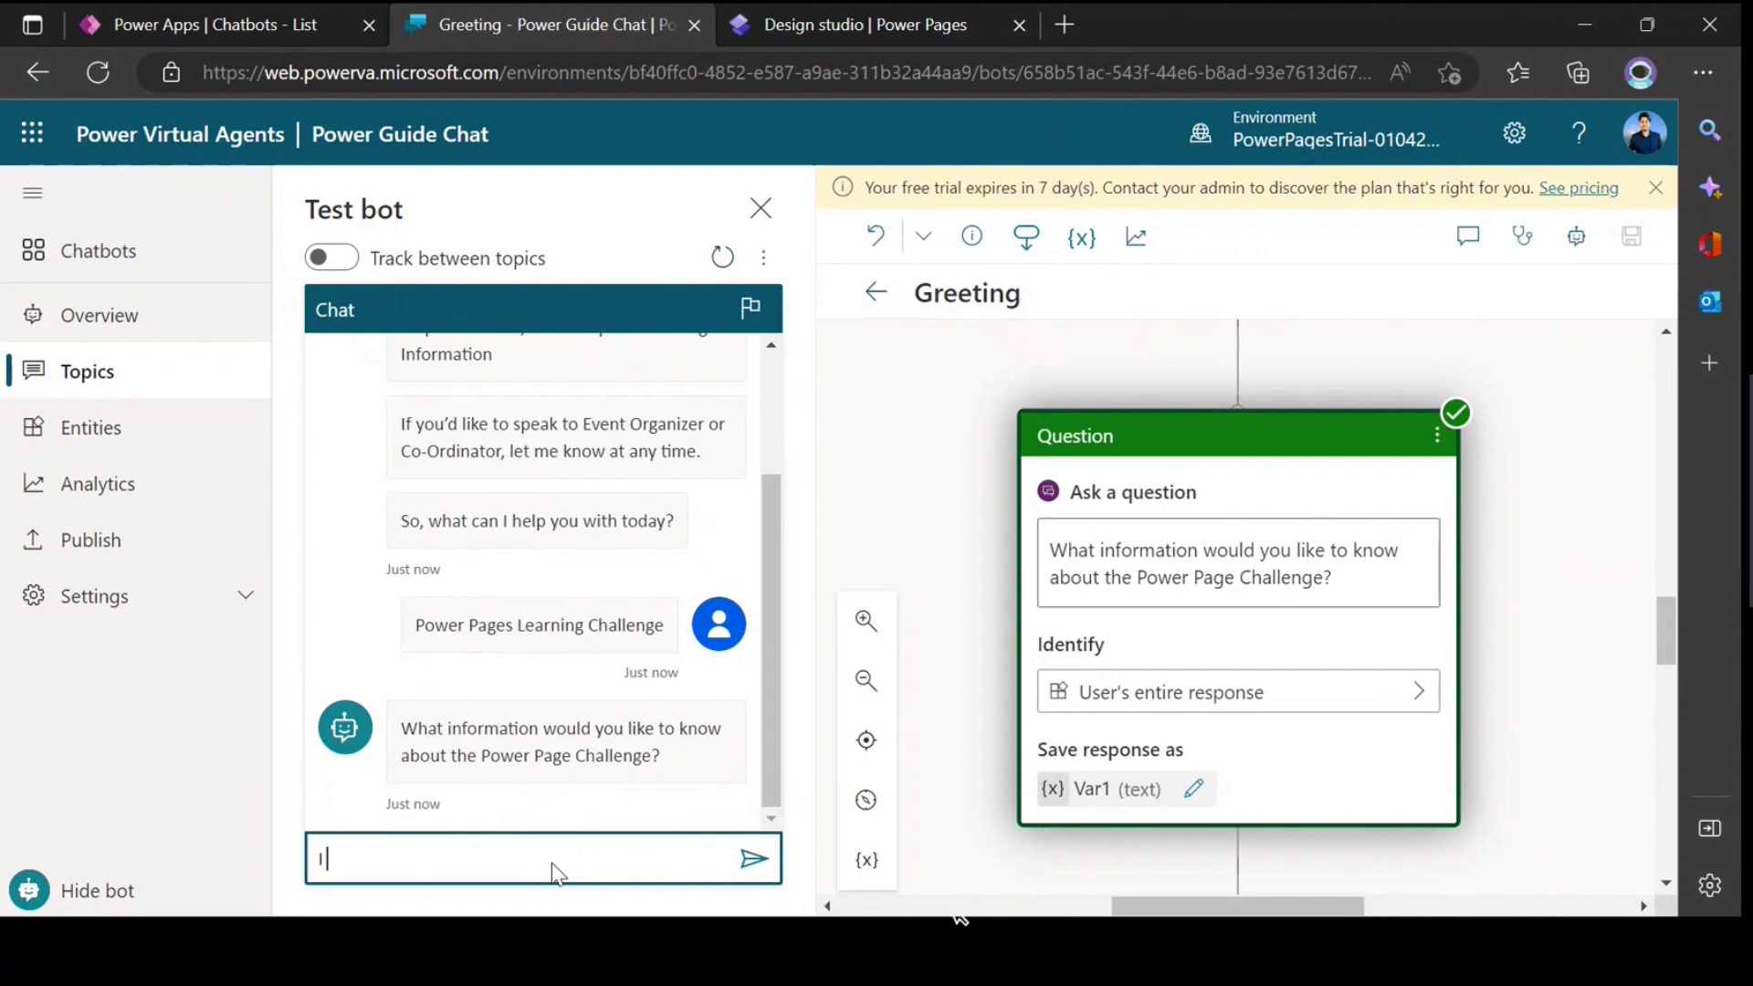
type(" need the youtube video link")
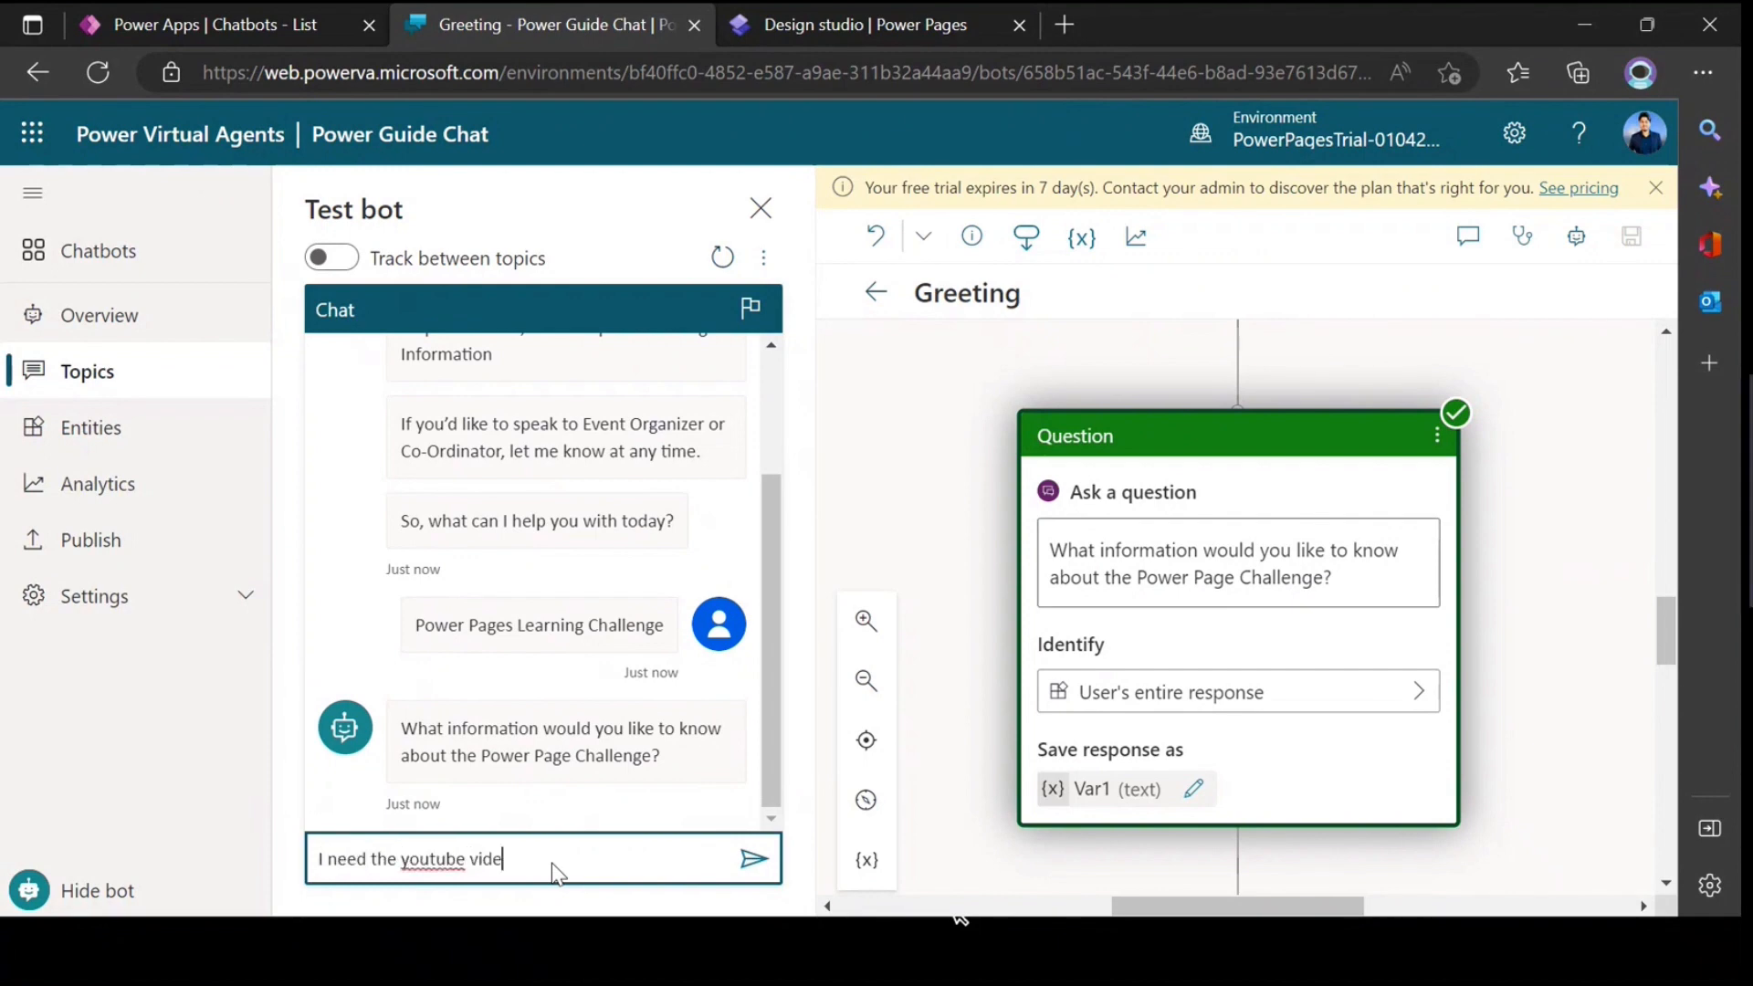
key("Return")
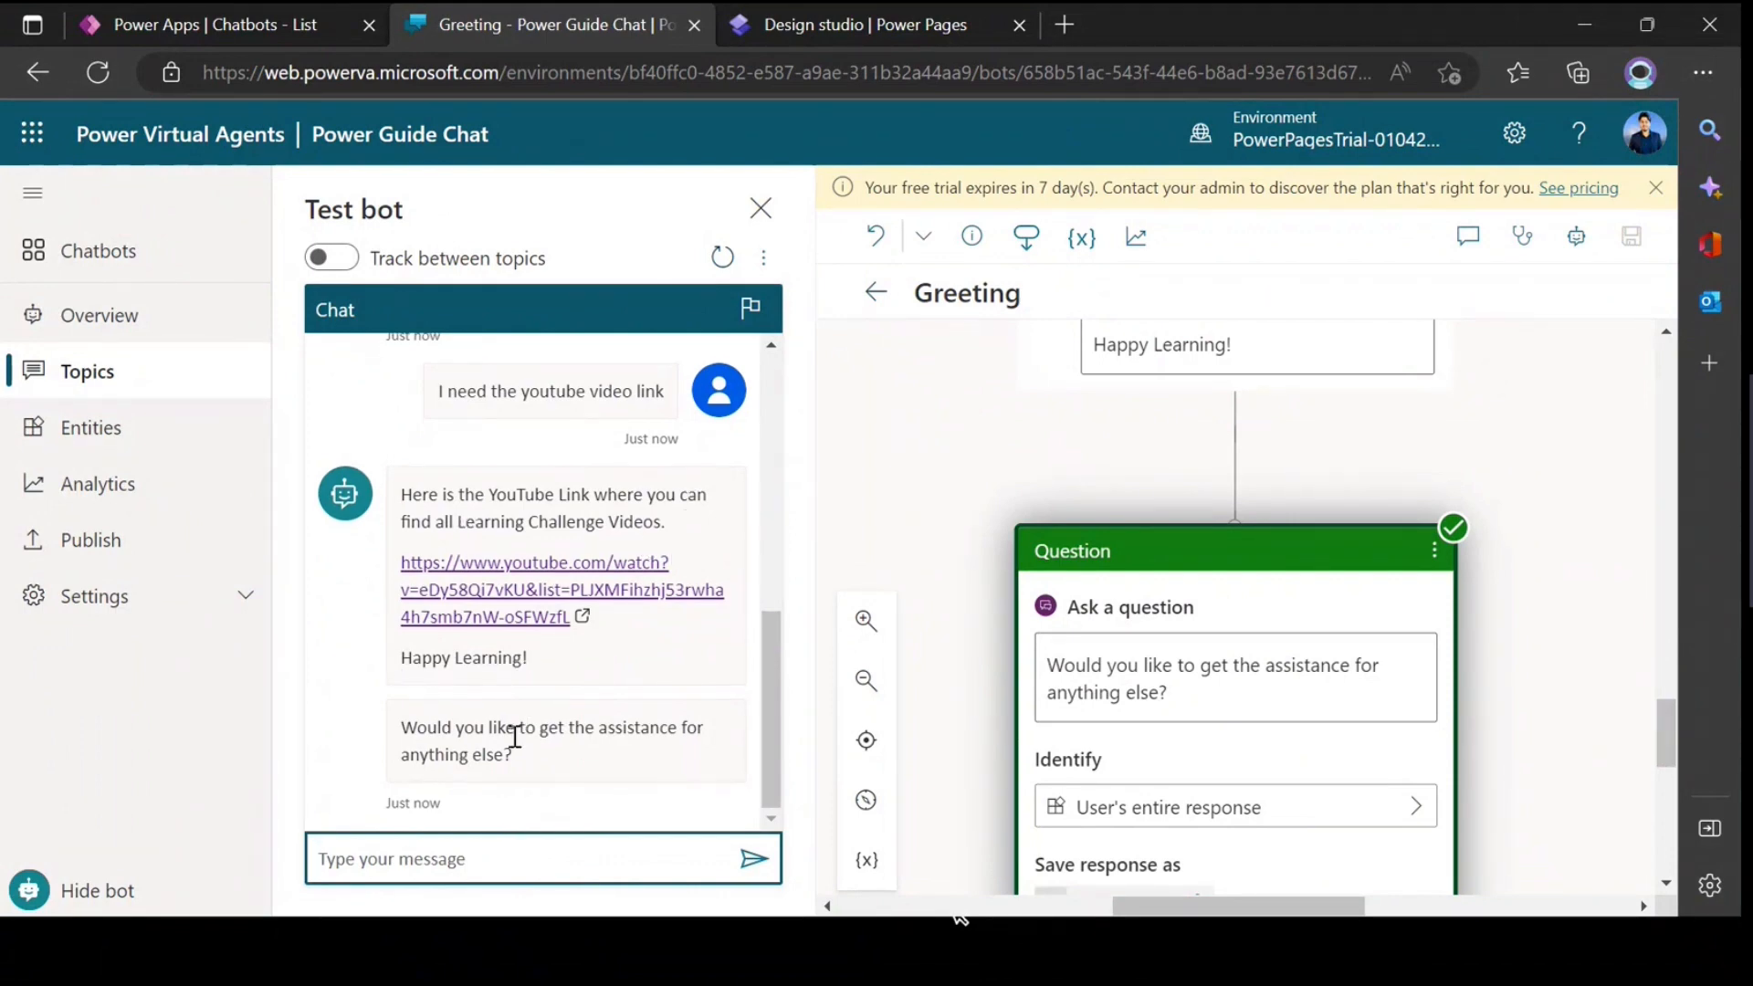
Step: Decline further assistance in the test chat by replying "no thank you"
left_click(491, 862)
type("no thank you")
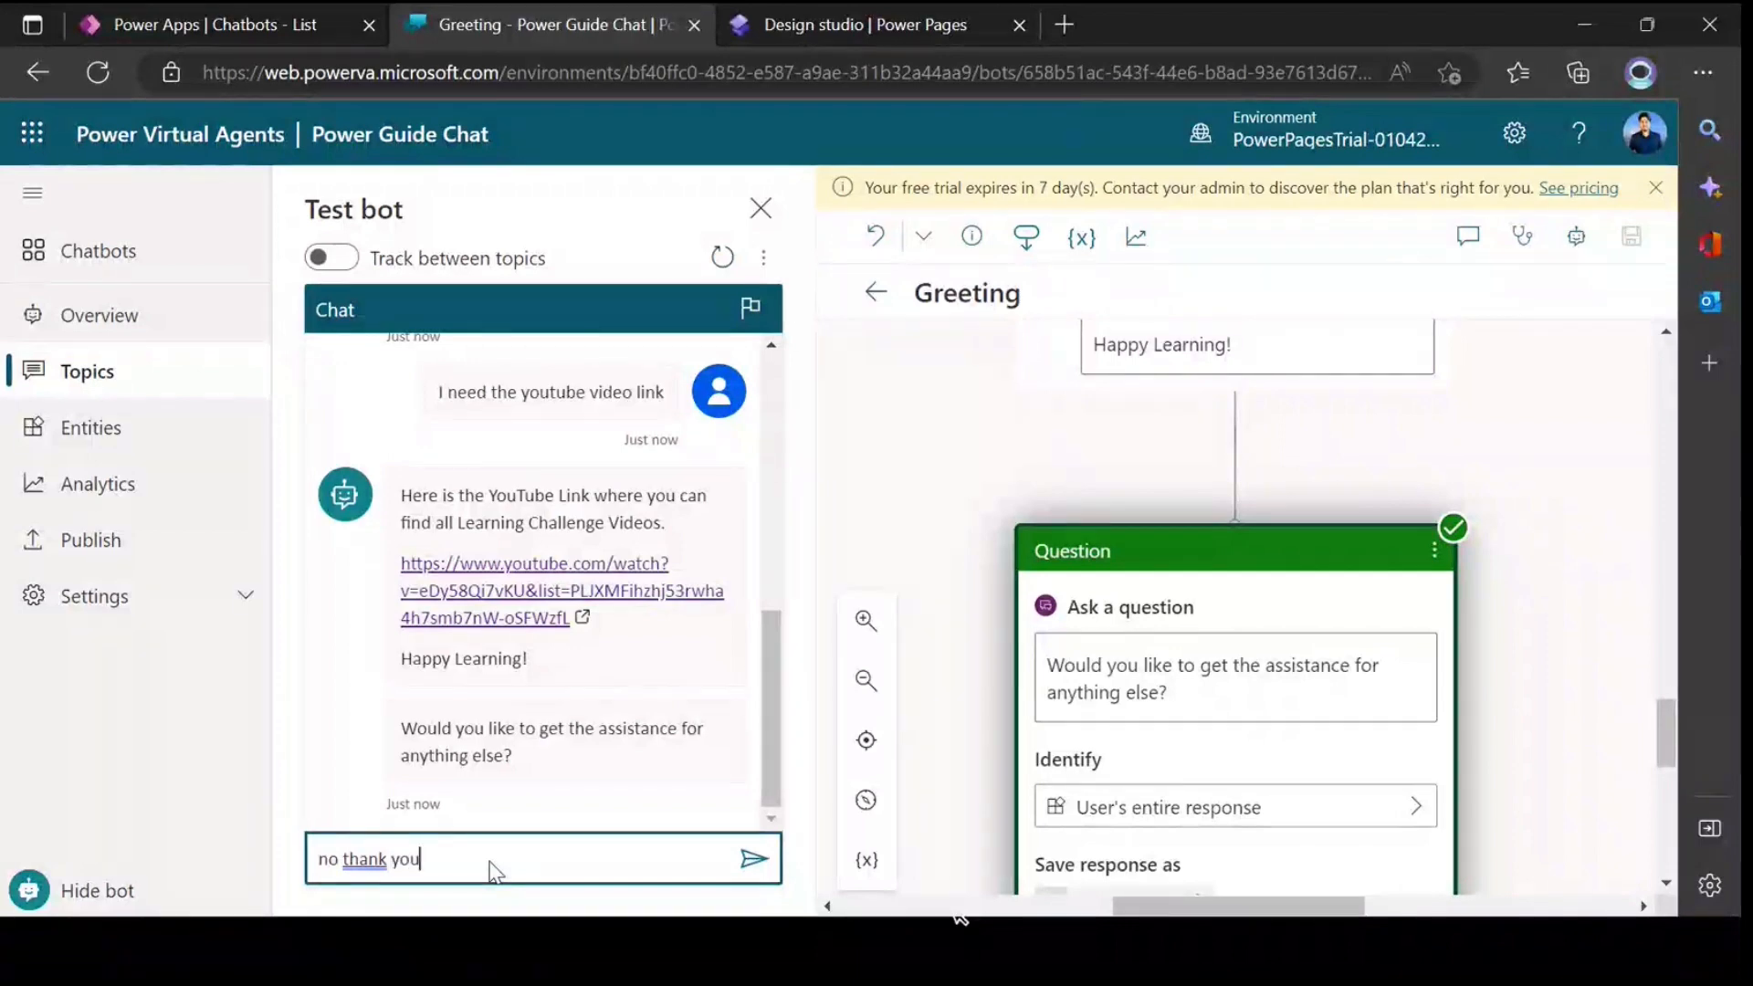
key("Return")
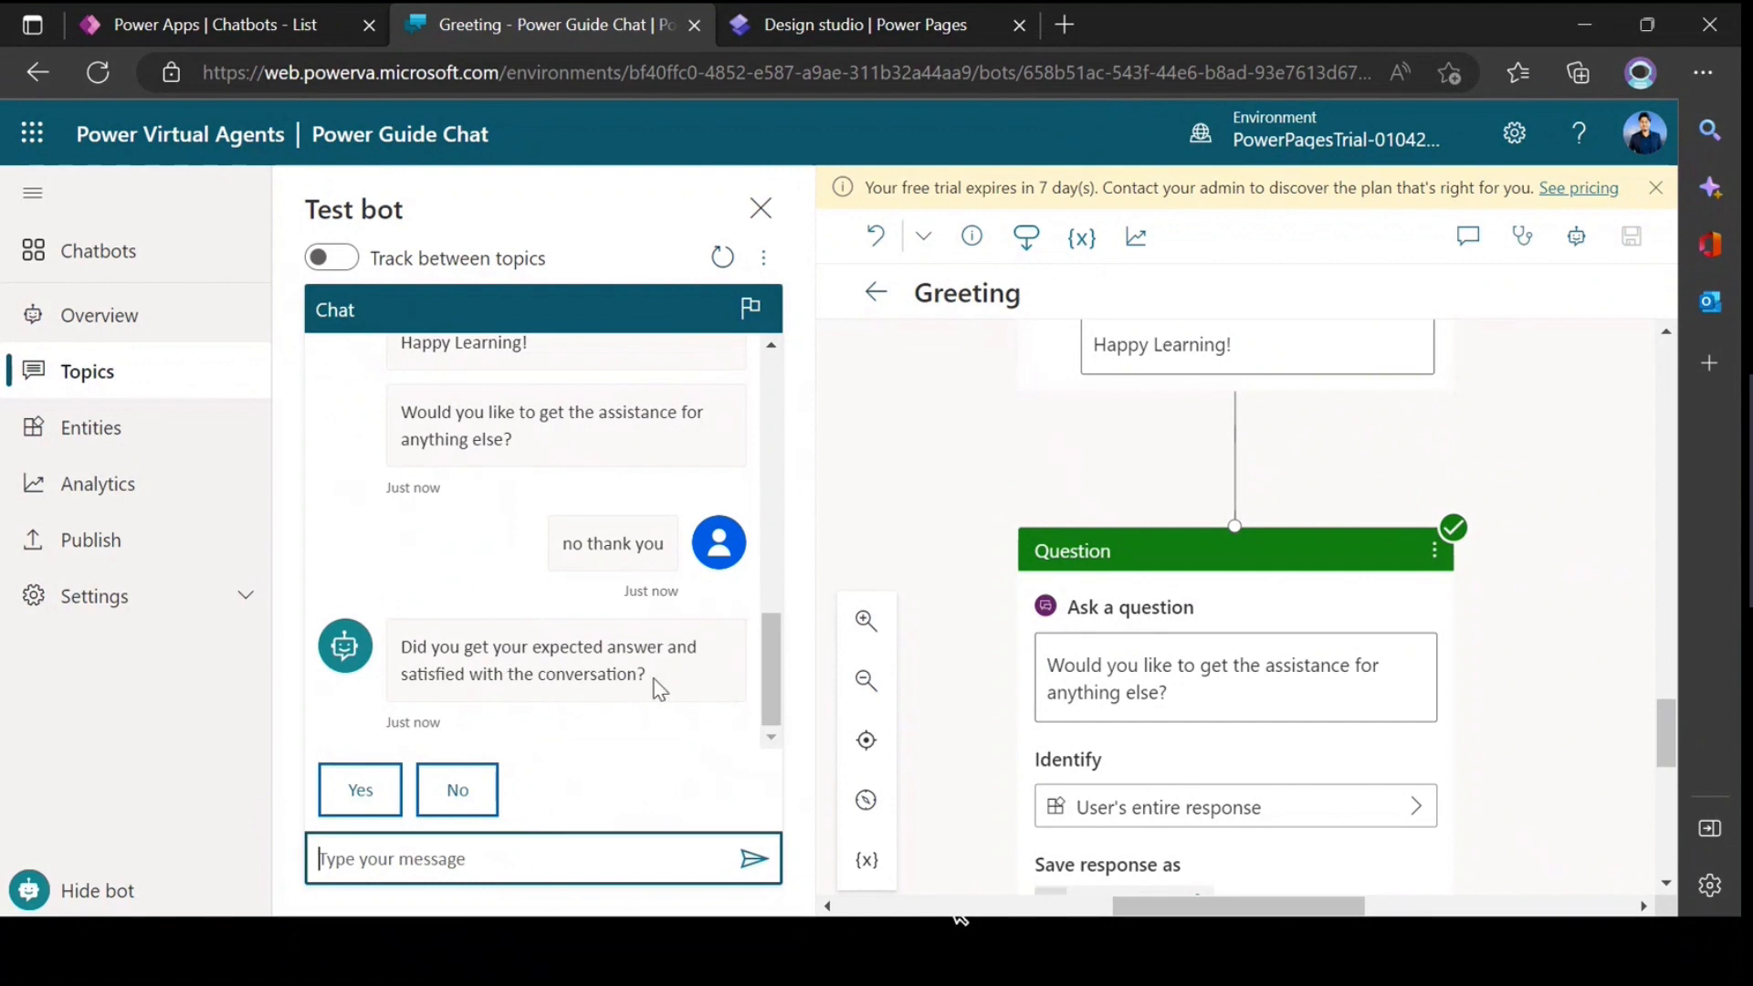
Step: Finish the test conversation by answering Yes to the satisfaction question, rating it 5 and choosing "No, thanks" for more help
left_click(370, 789)
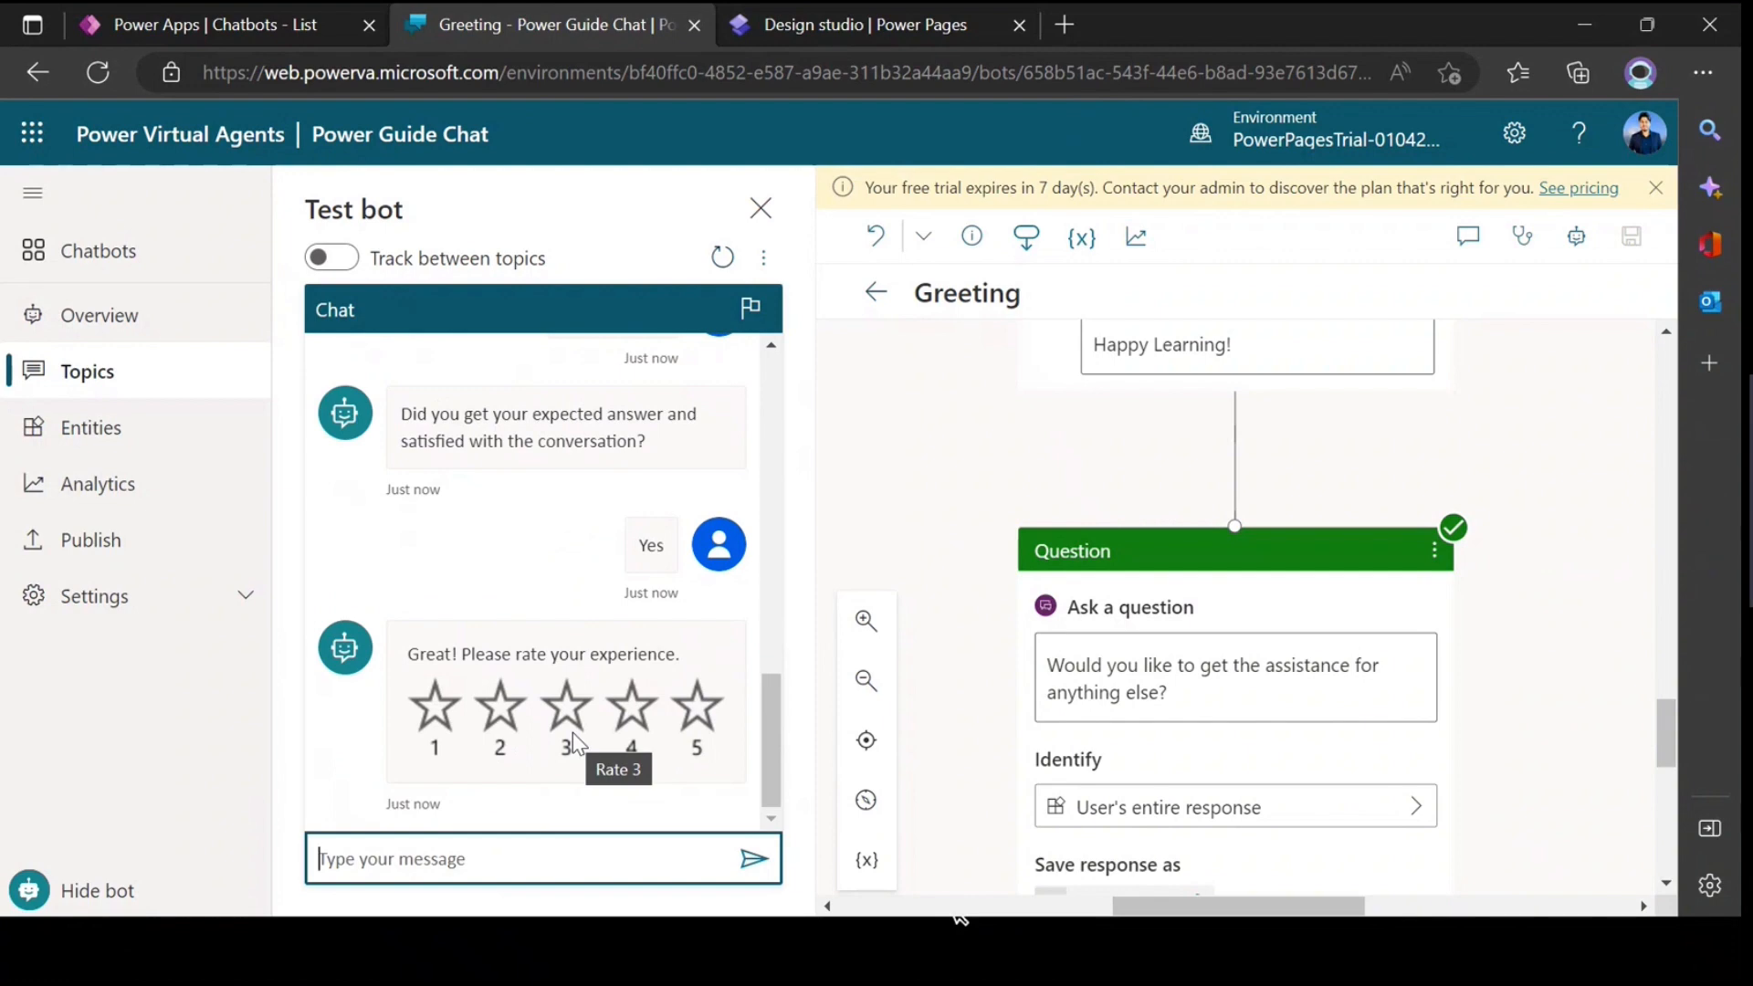
left_click(699, 725)
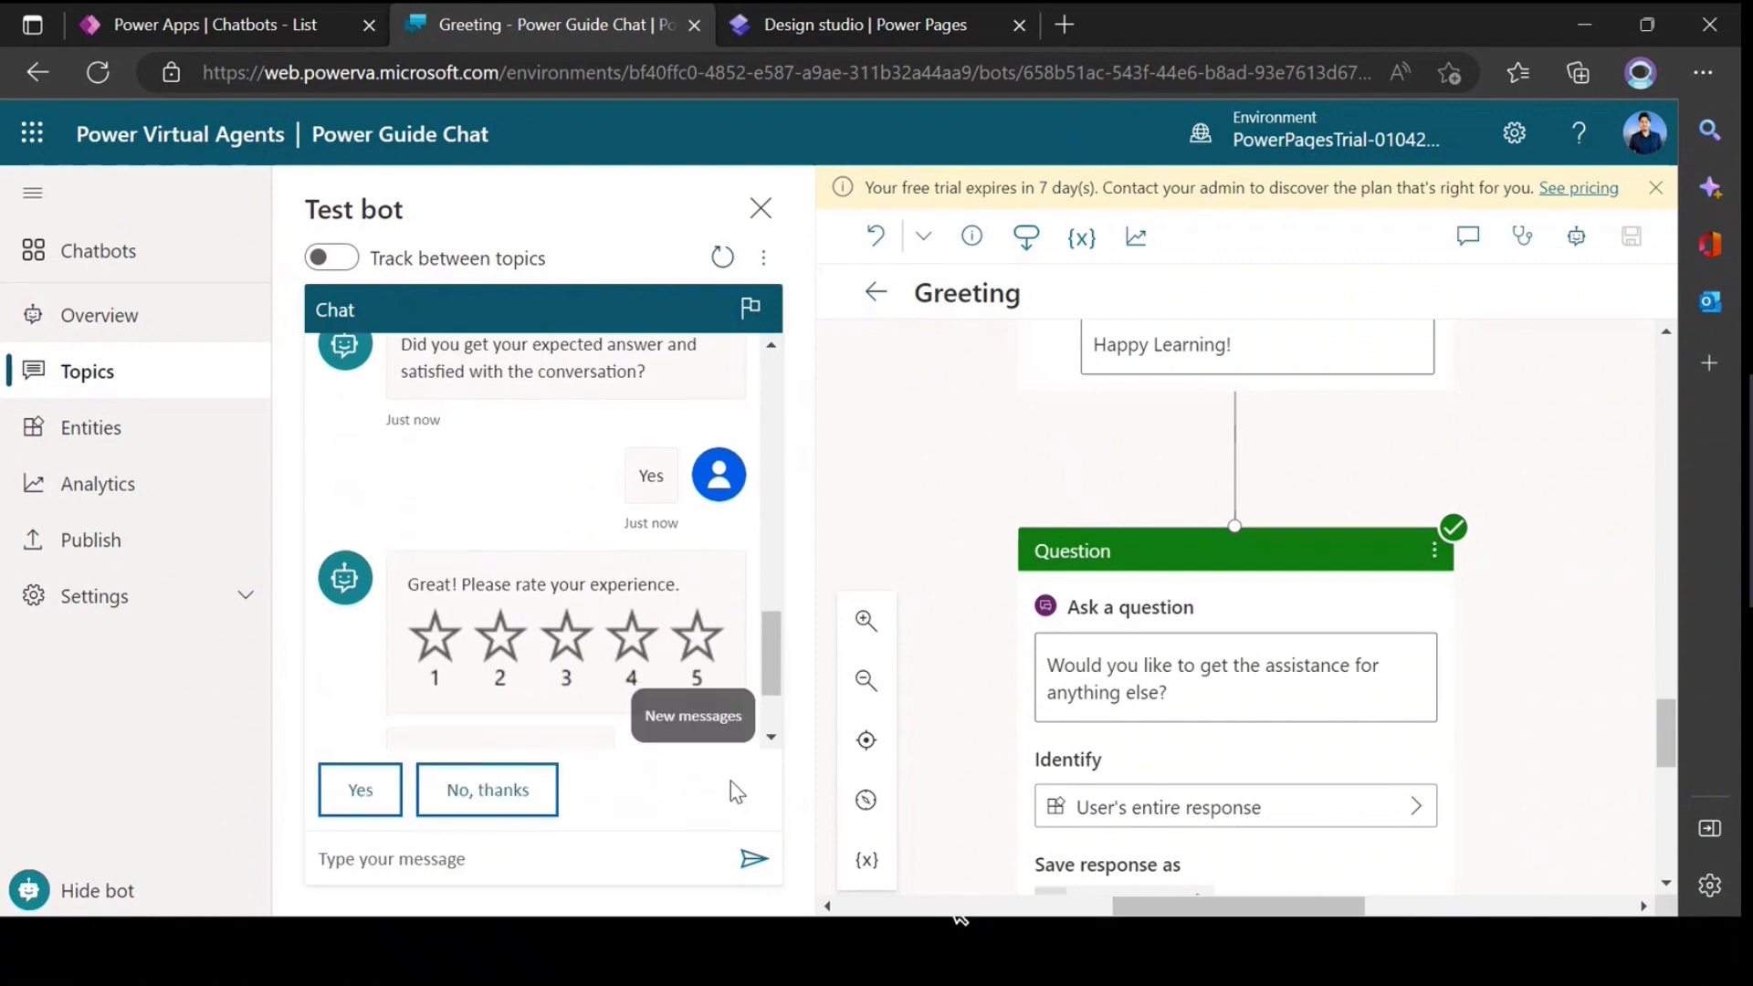
left_click(498, 792)
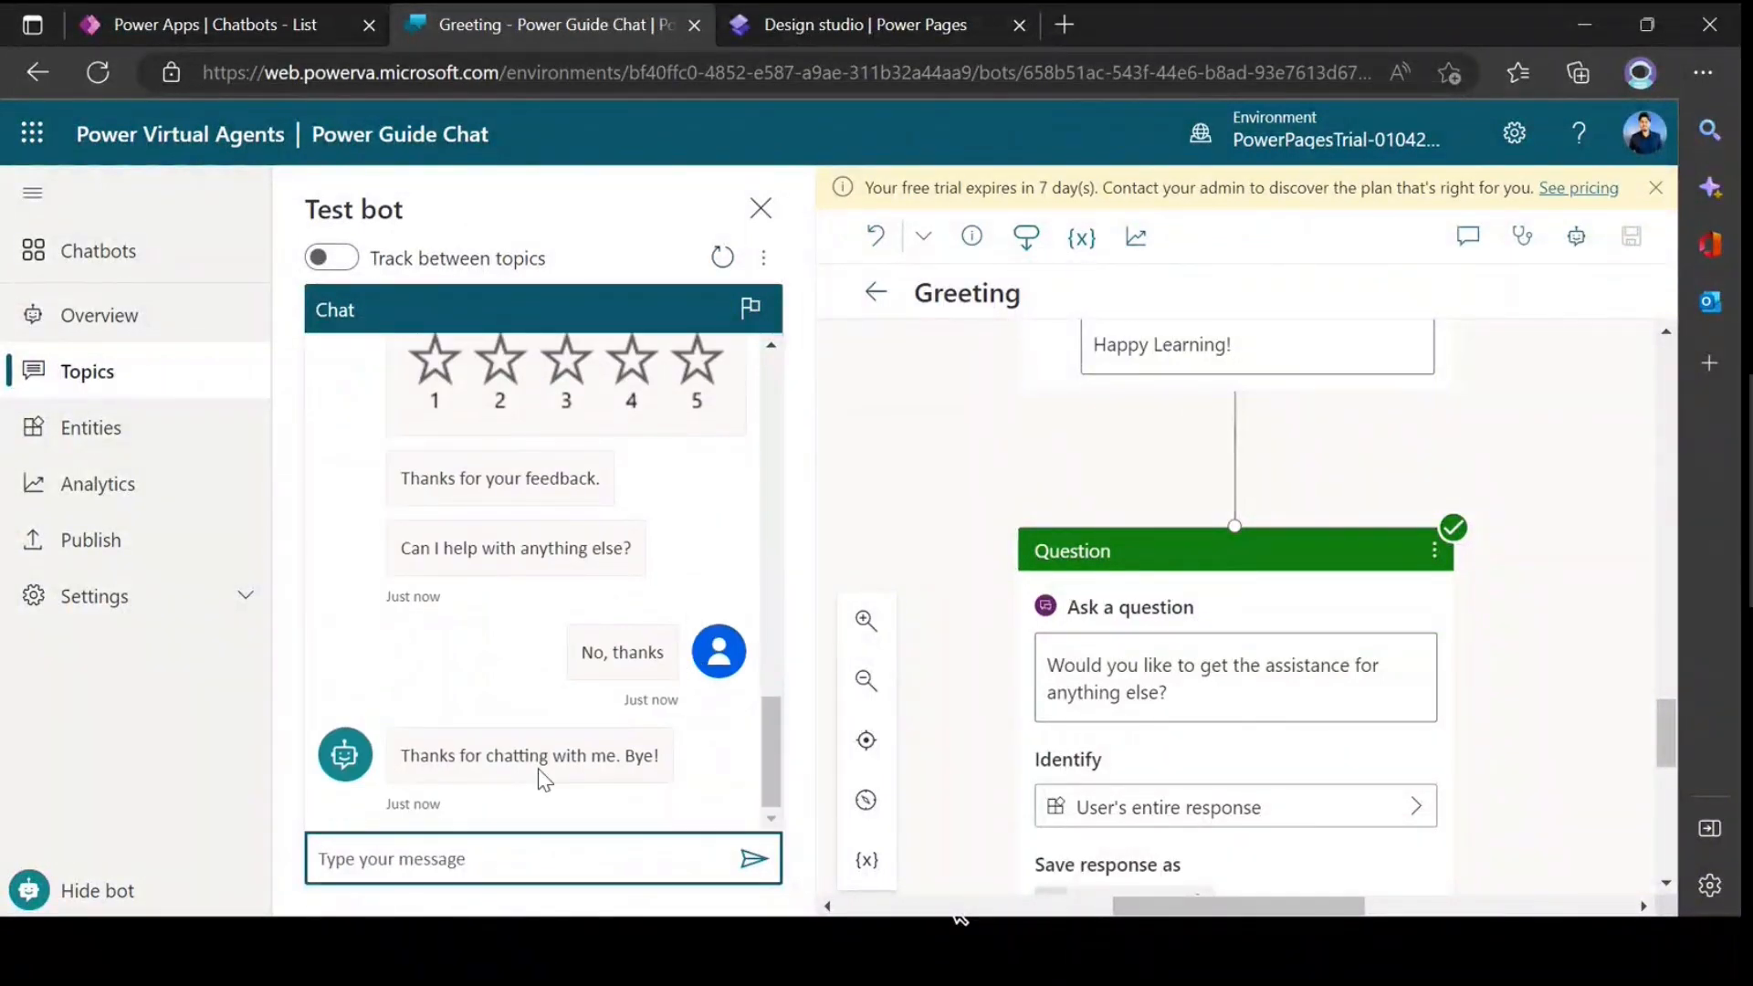
scroll(545, 779, "up", 10)
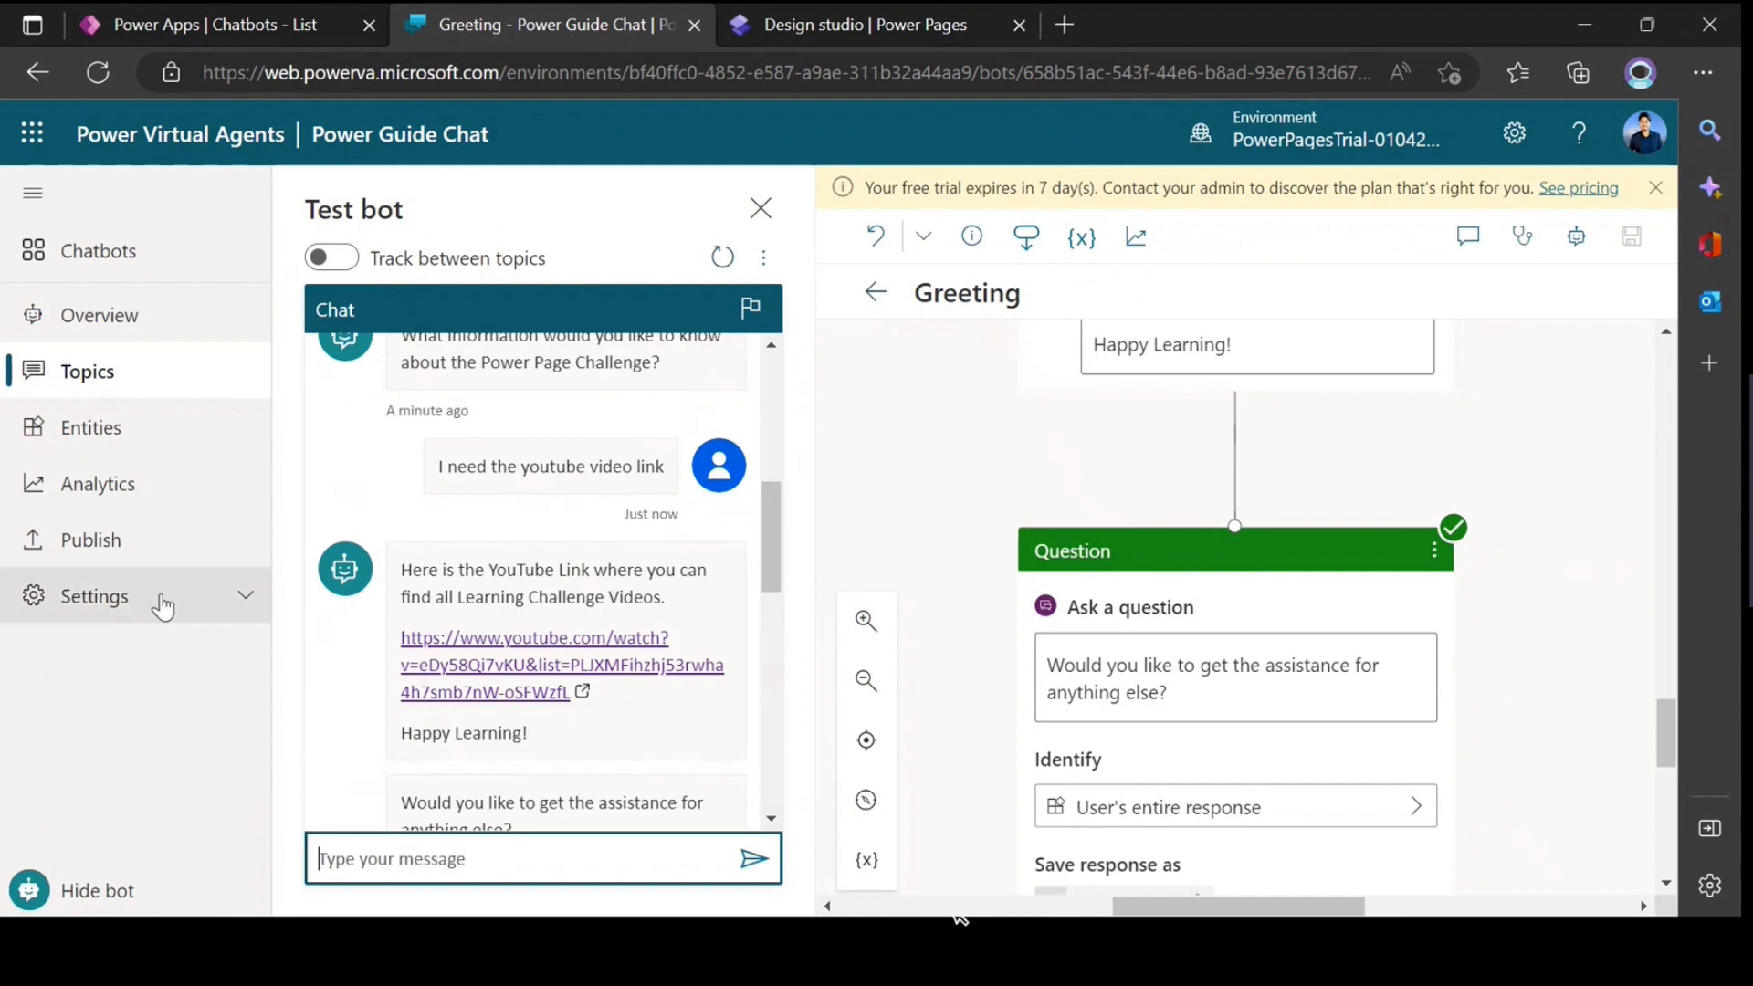
Step: View the bot's Publish page, and select the powerpagetraining site in the Power Apps app list
left_click(137, 552)
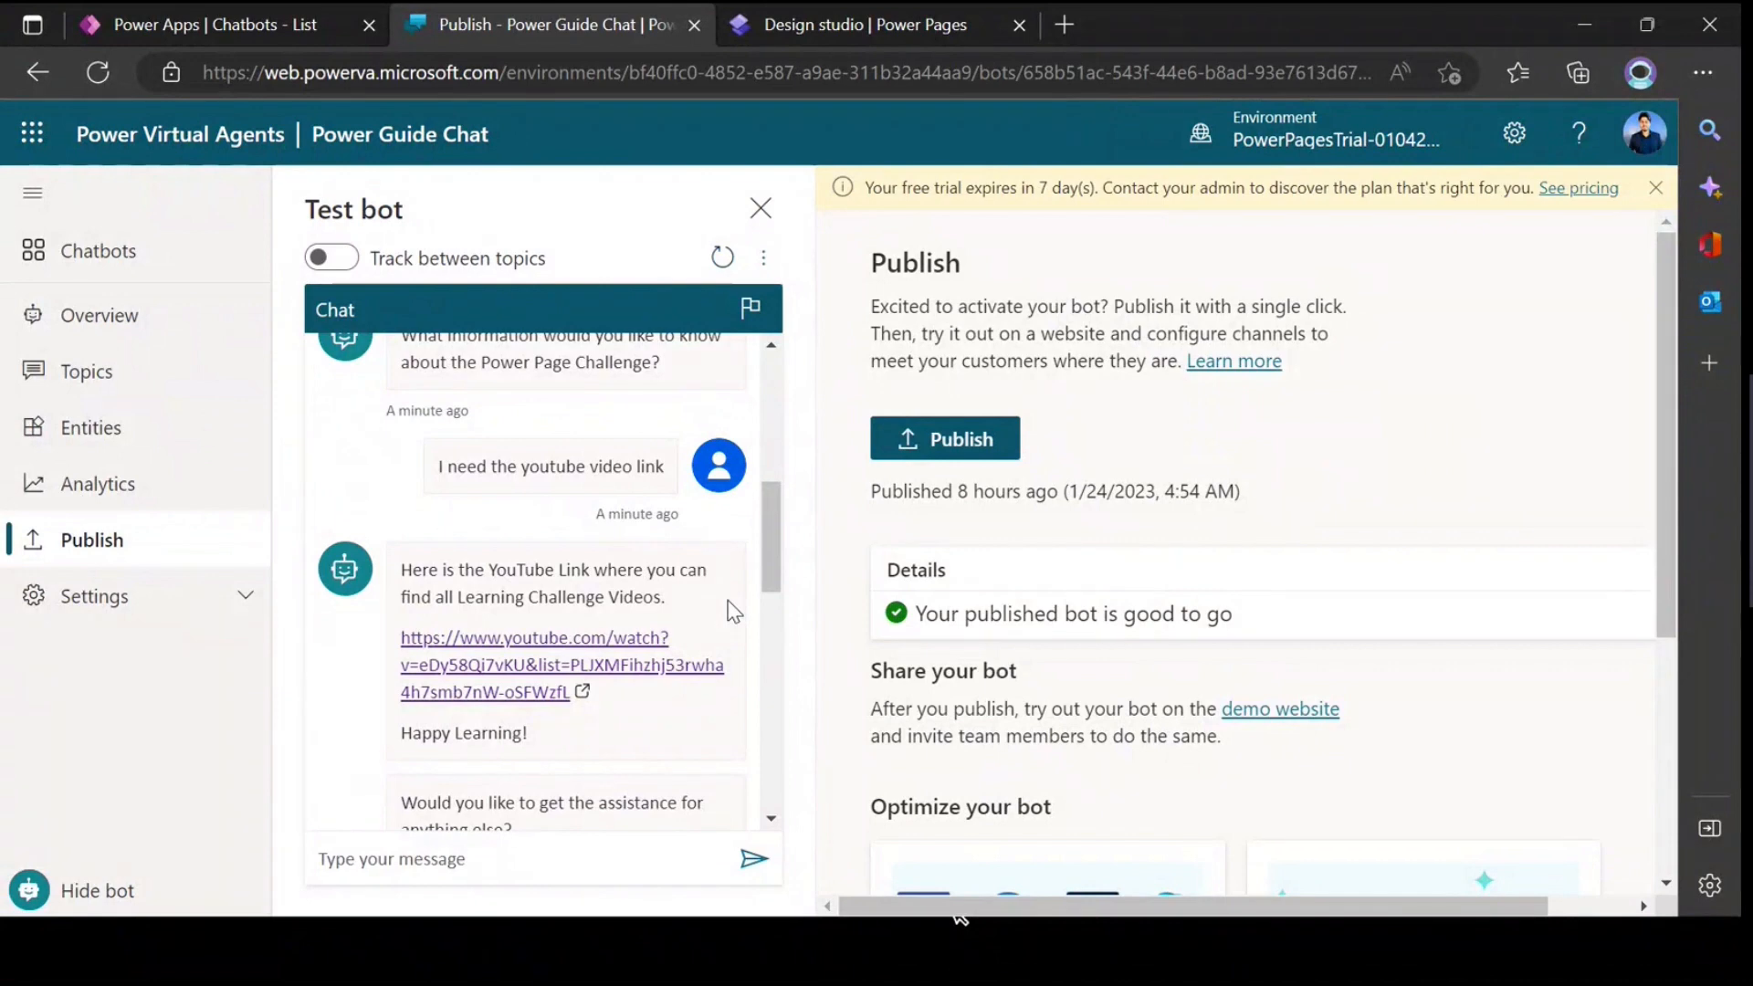
left_click(222, 24)
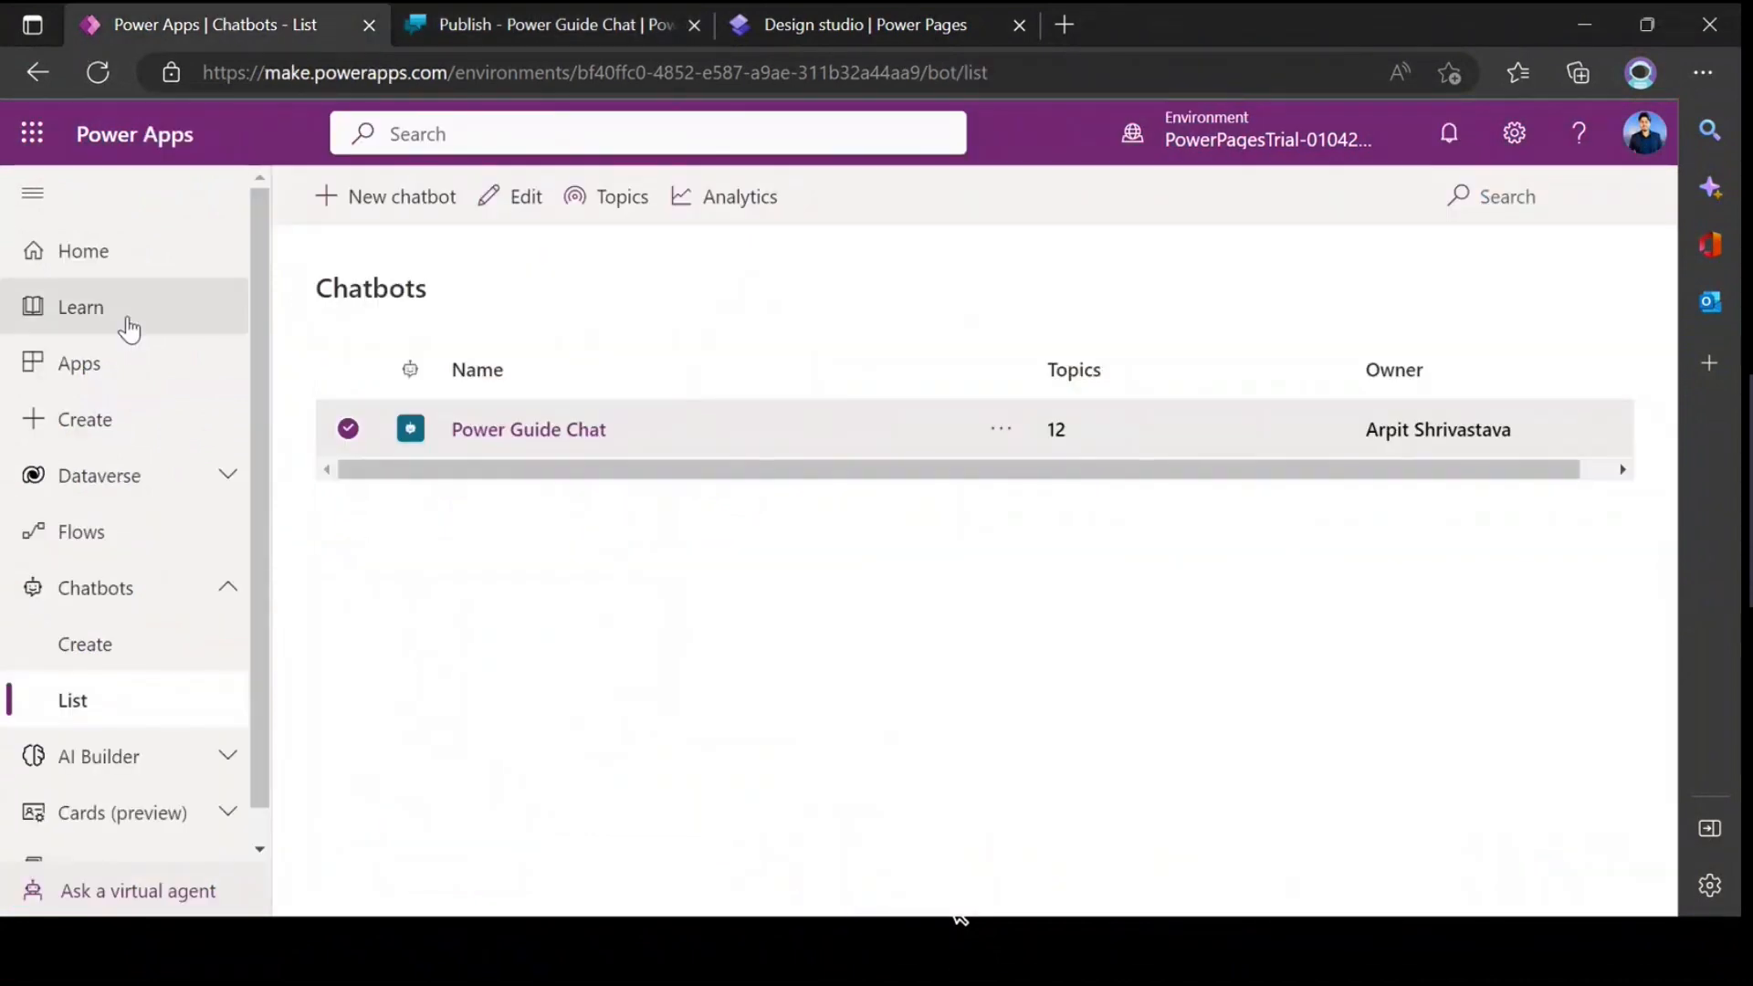
left_click(96, 370)
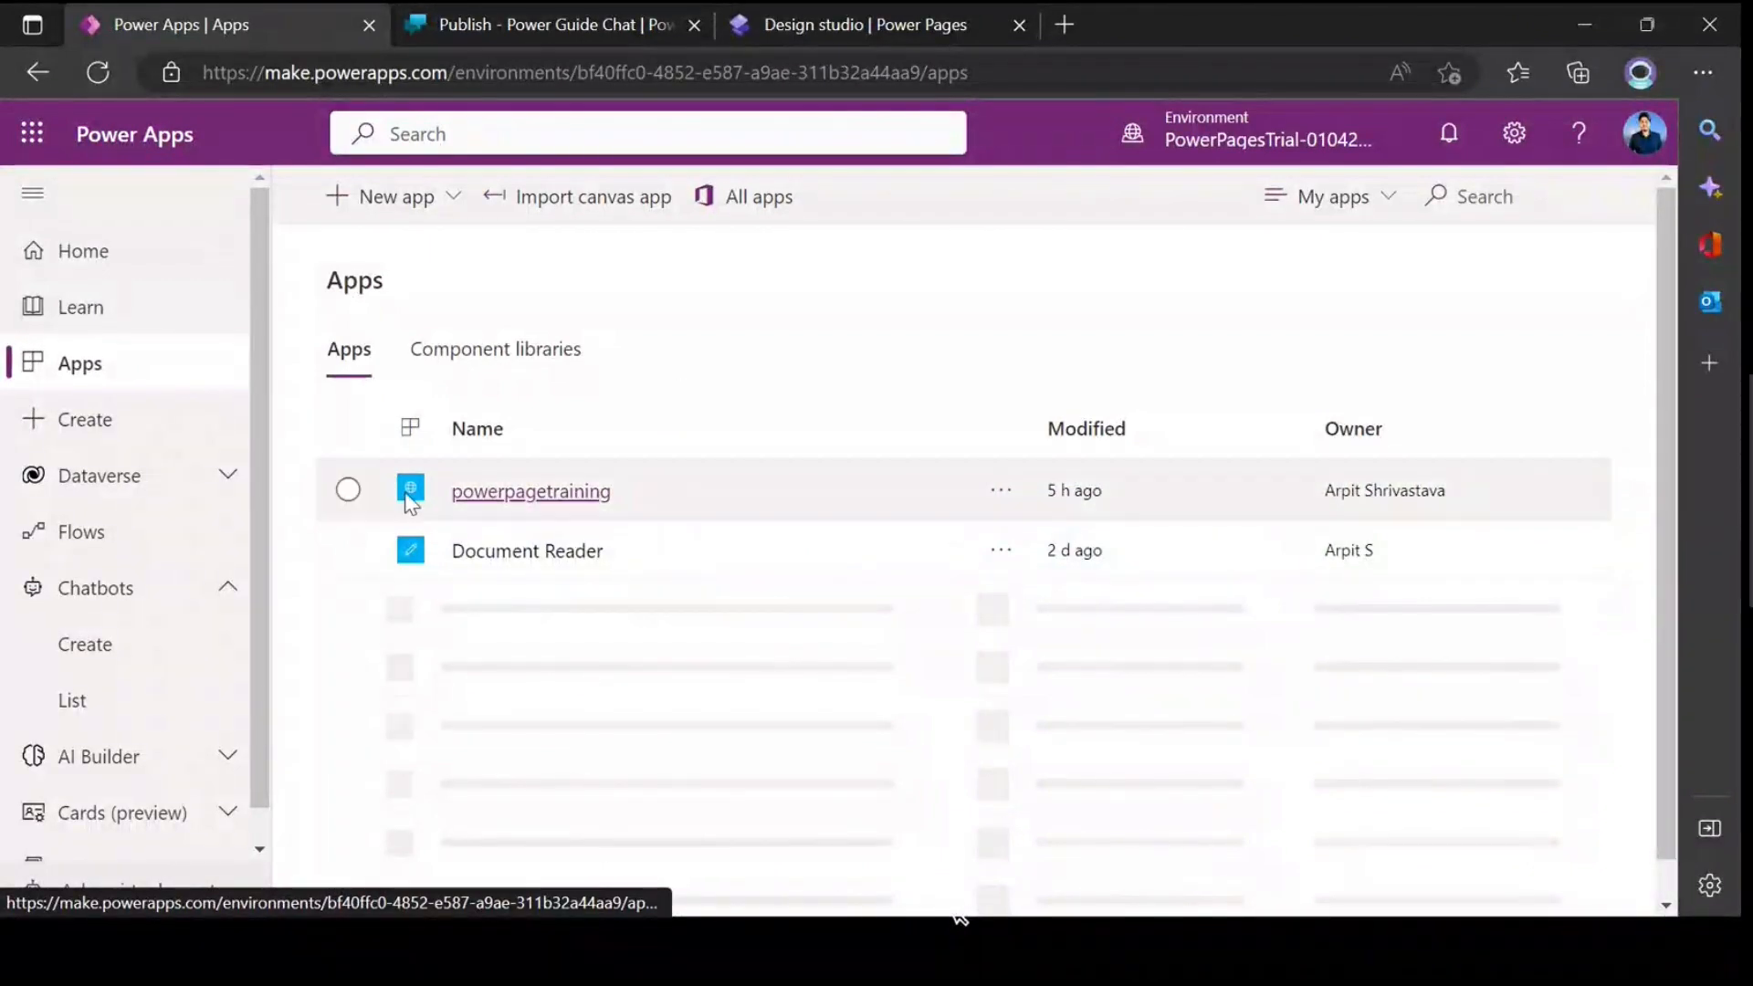
left_click(348, 490)
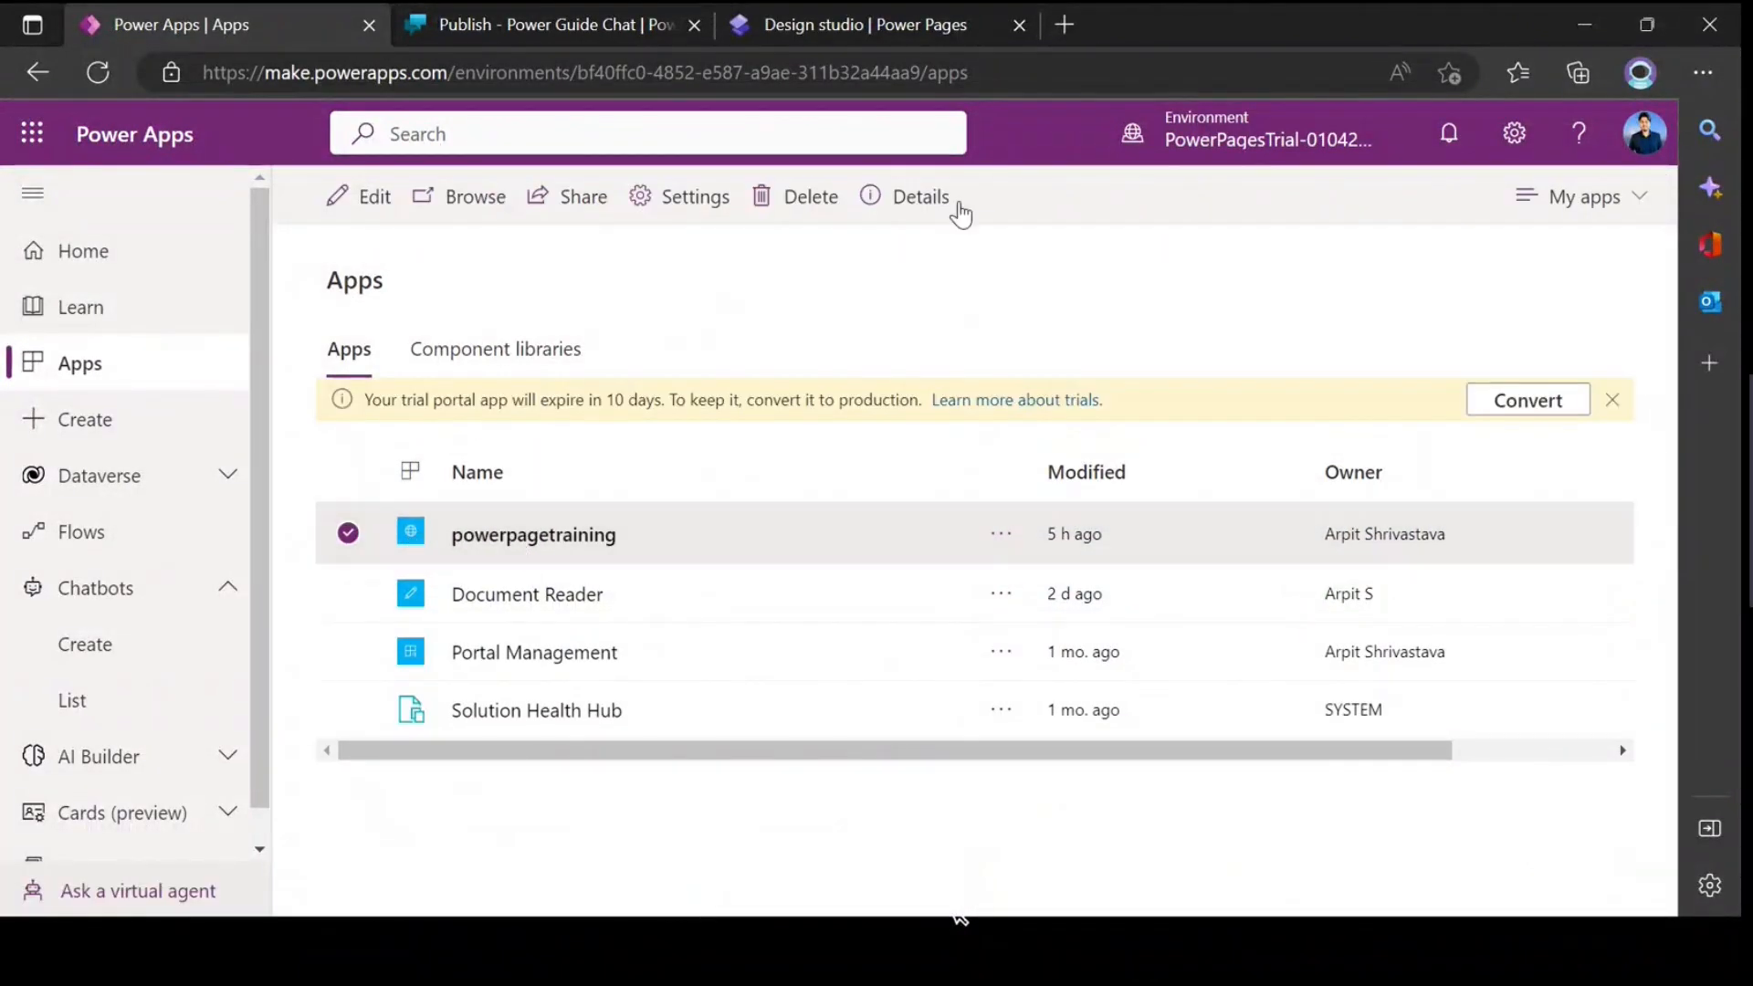
Step: Open the powerpagetraining site for editing in Power Apps instead of Power Pages, and proceed to edit the live site
left_click(369, 201)
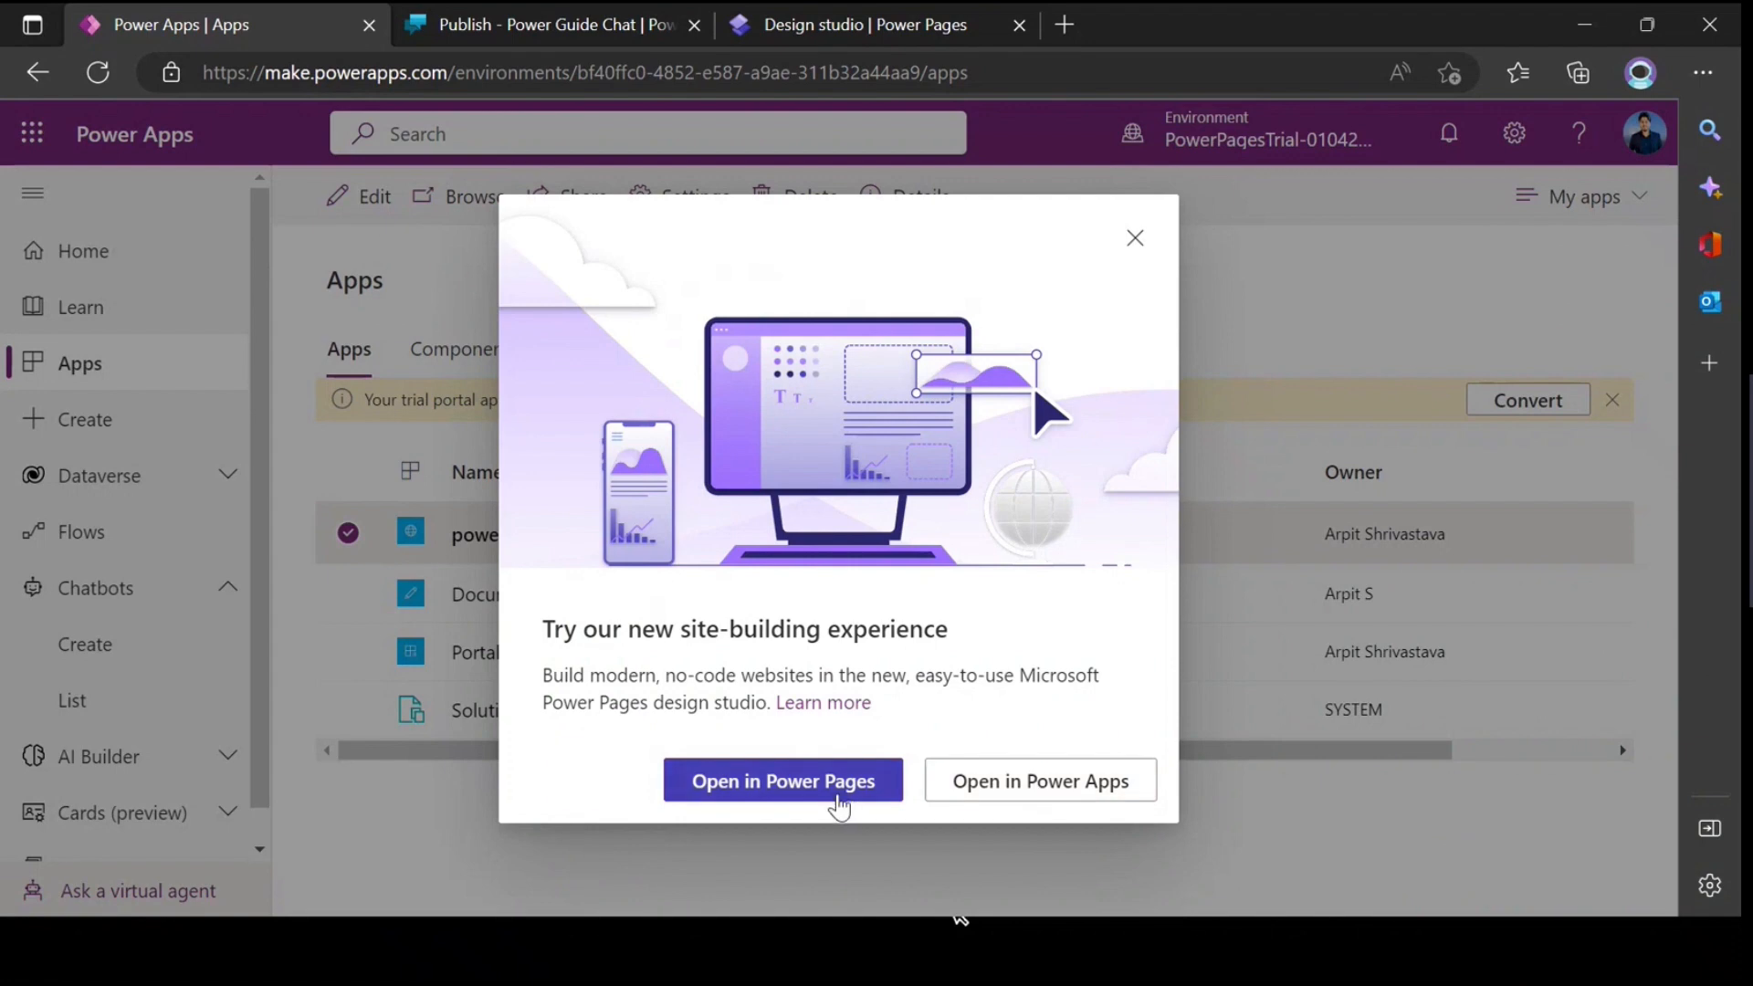
left_click(1134, 243)
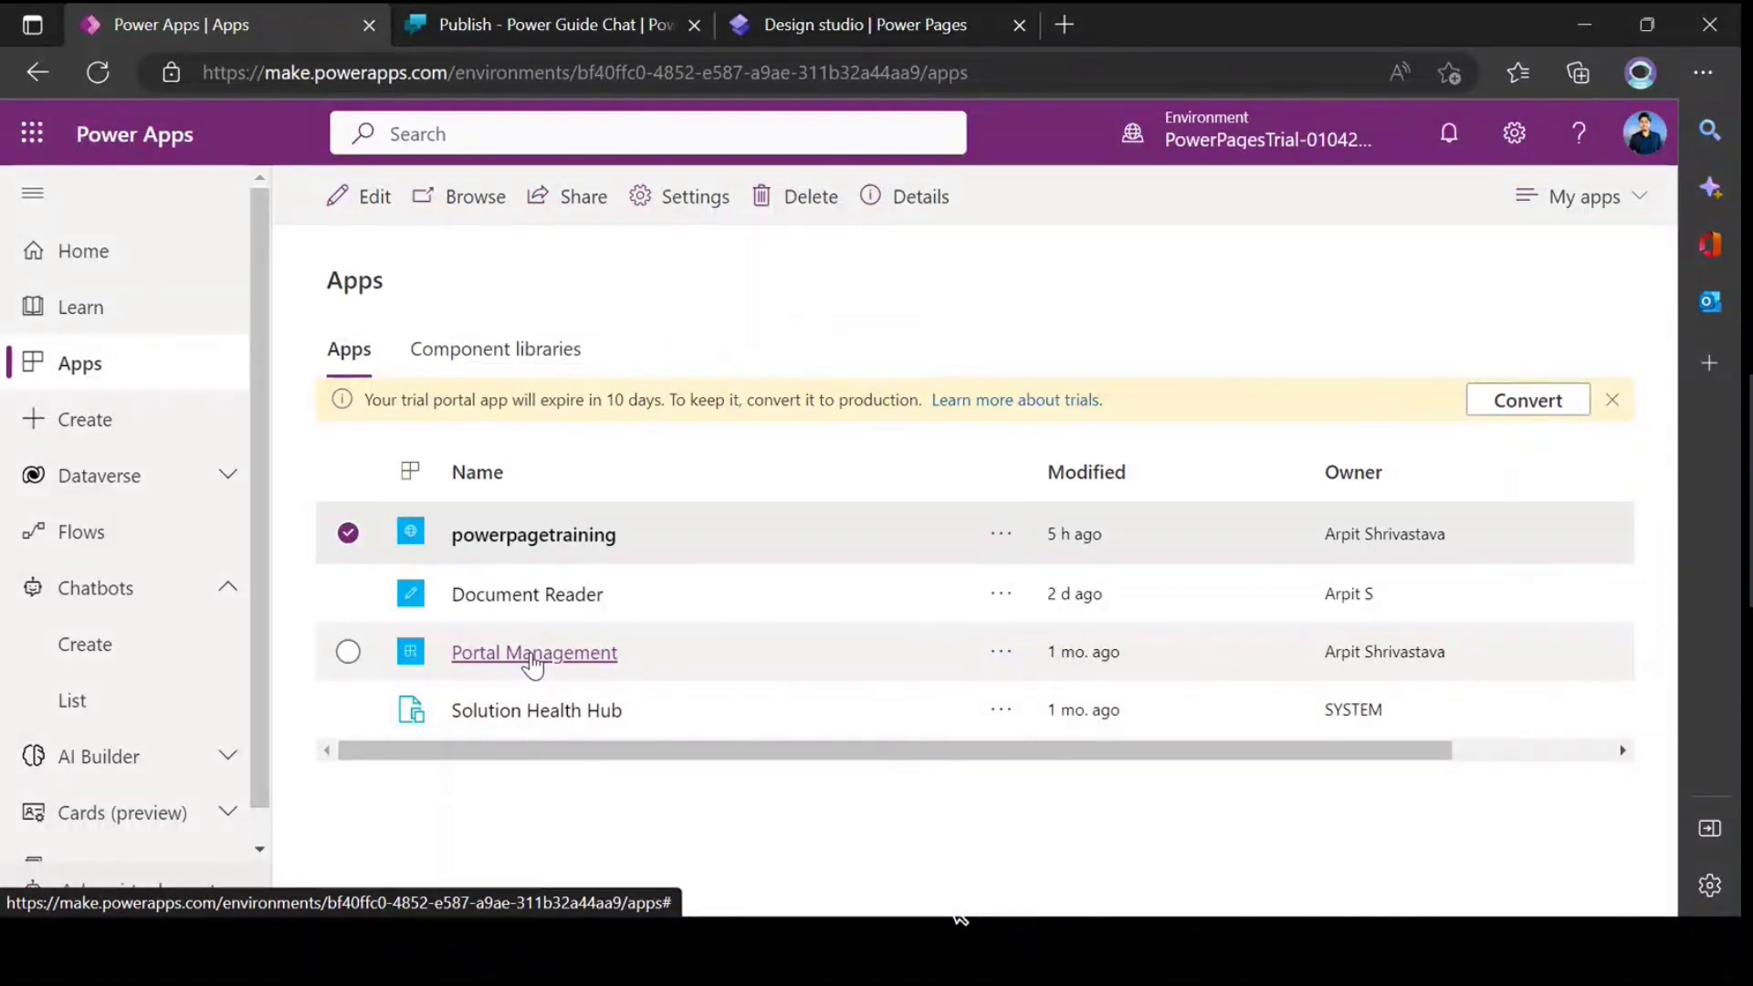
left_click(354, 535)
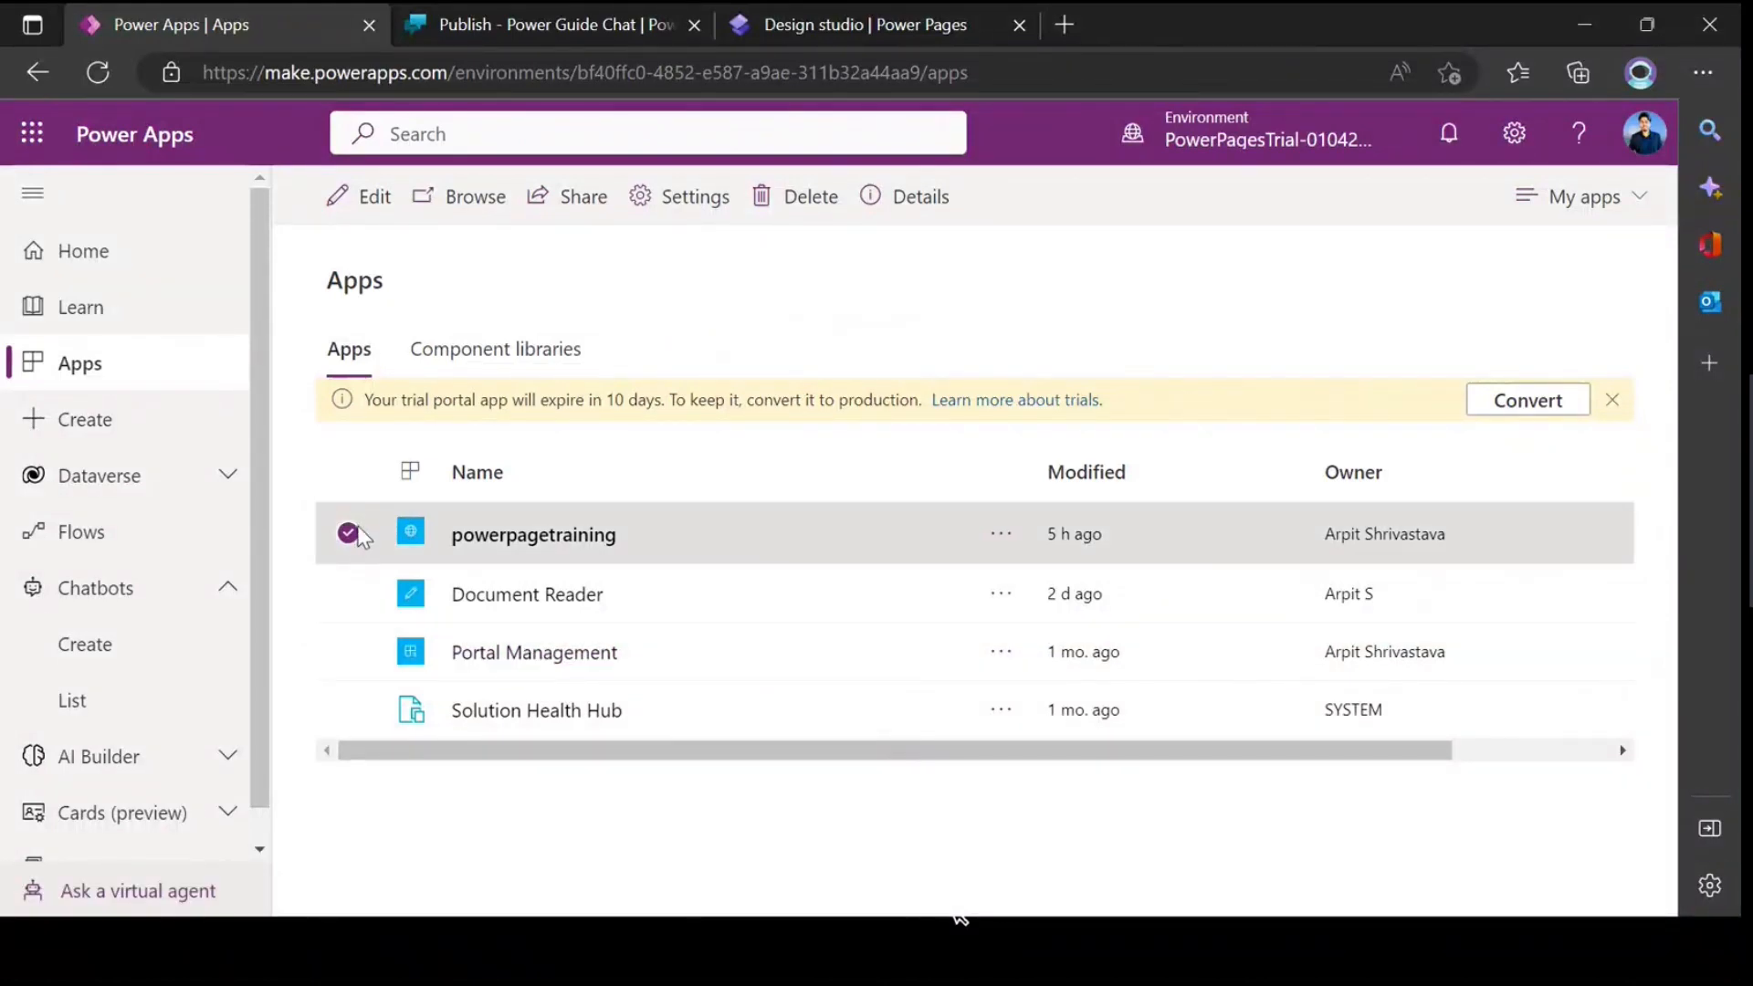
left_click(370, 196)
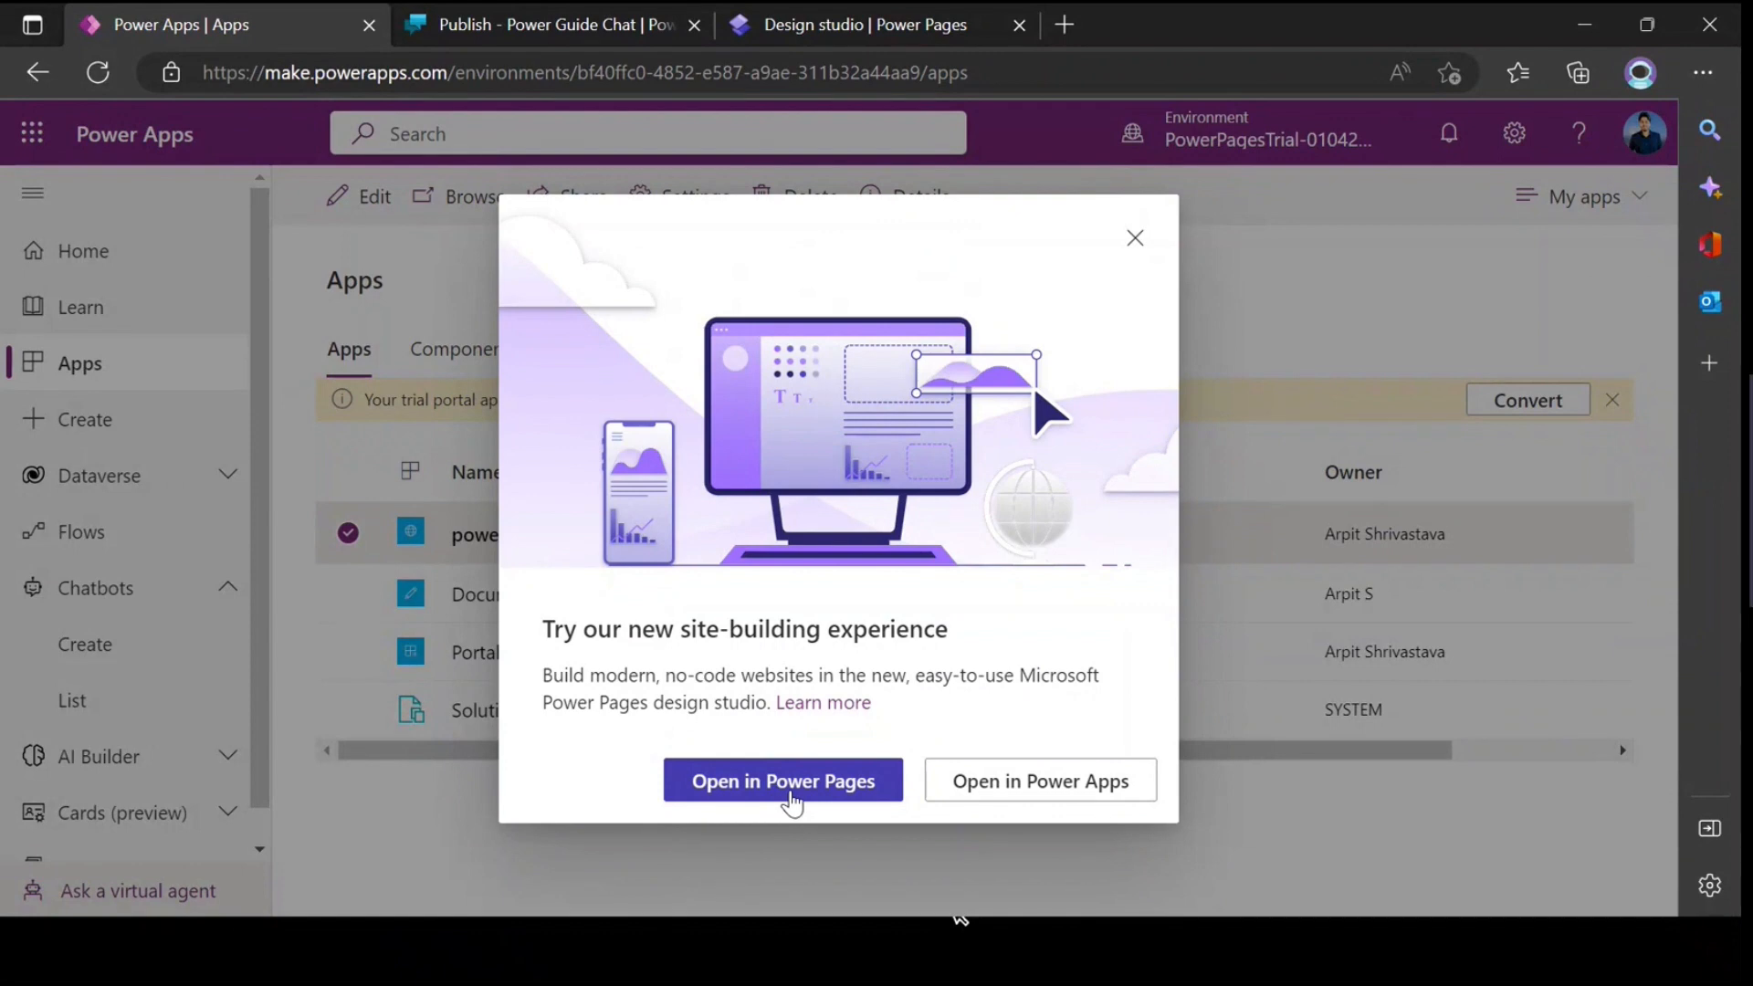
left_click(1053, 792)
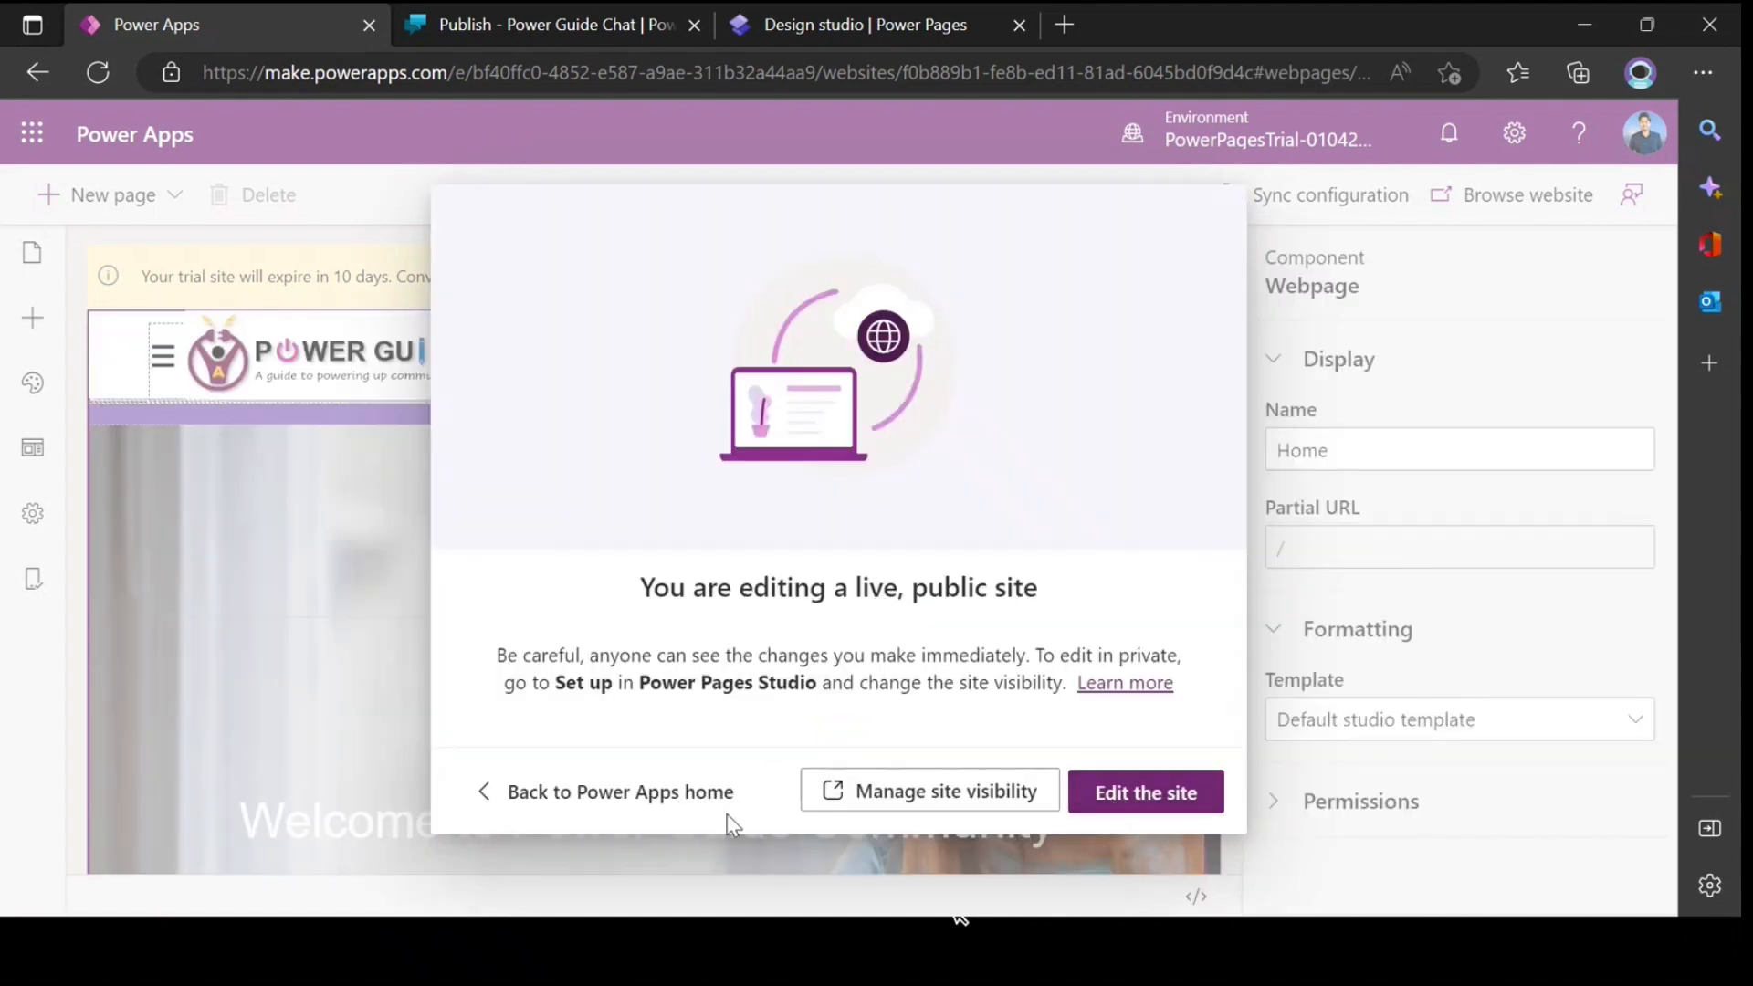
left_click(1148, 801)
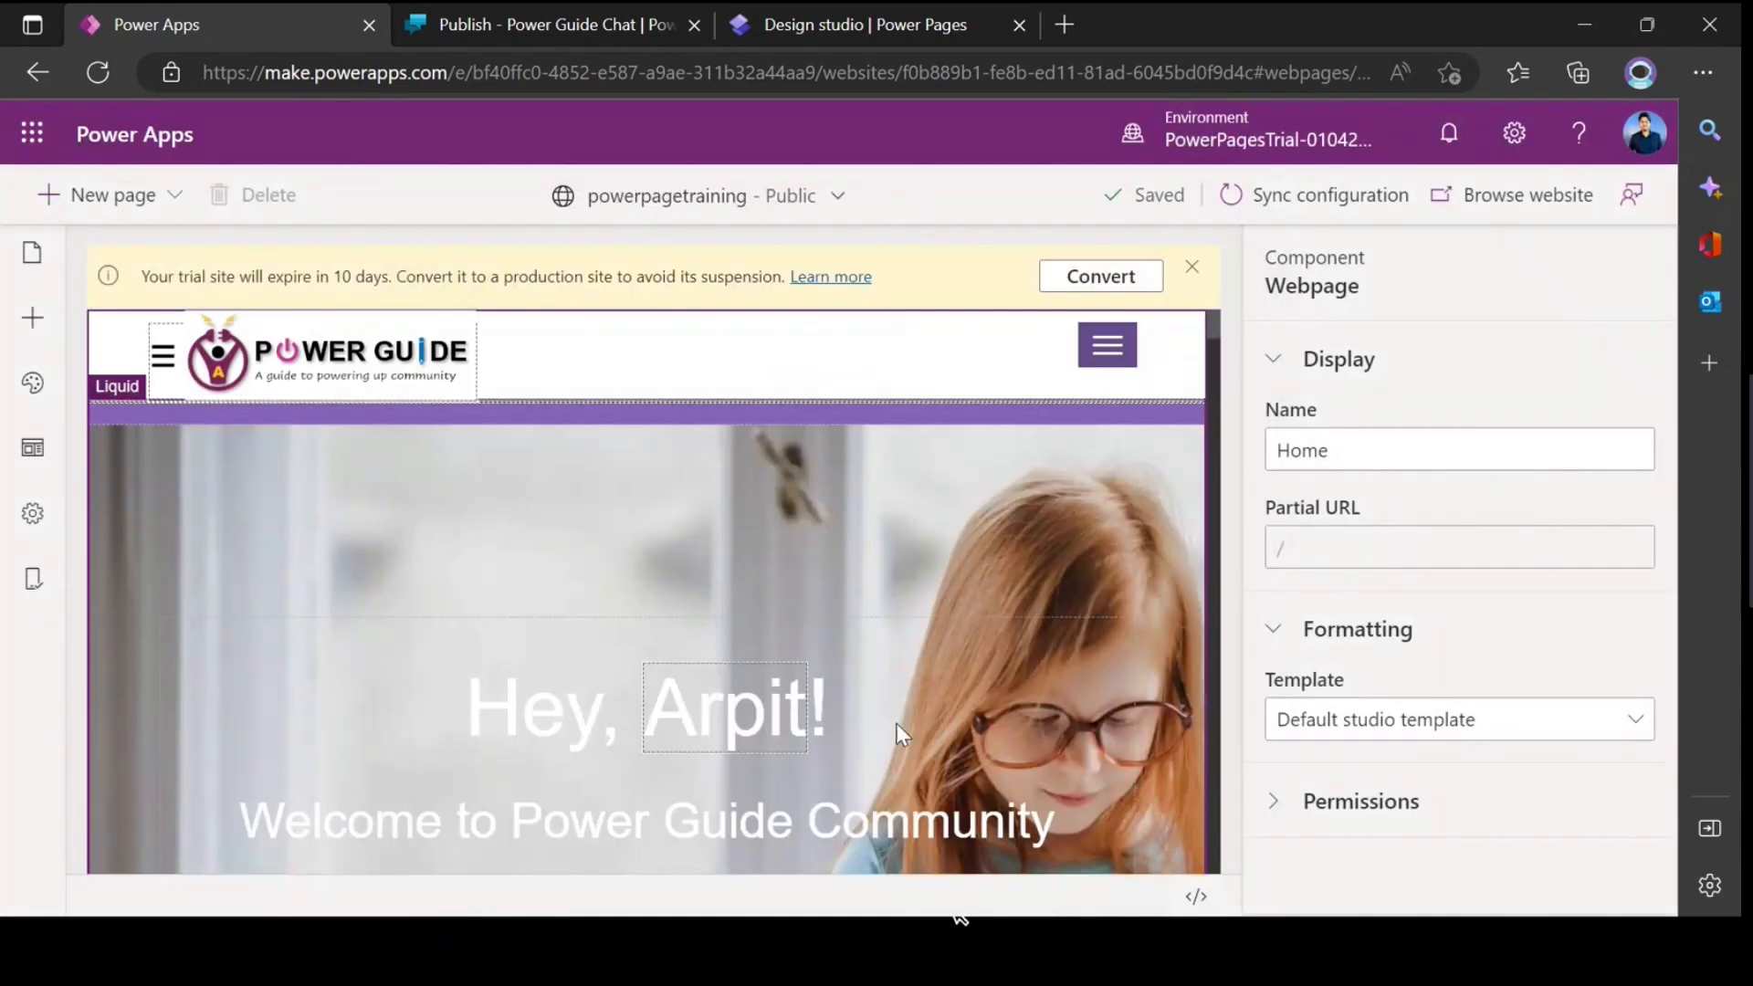
Step: Look through the available site components down to the Chatbot entry
left_click(34, 329)
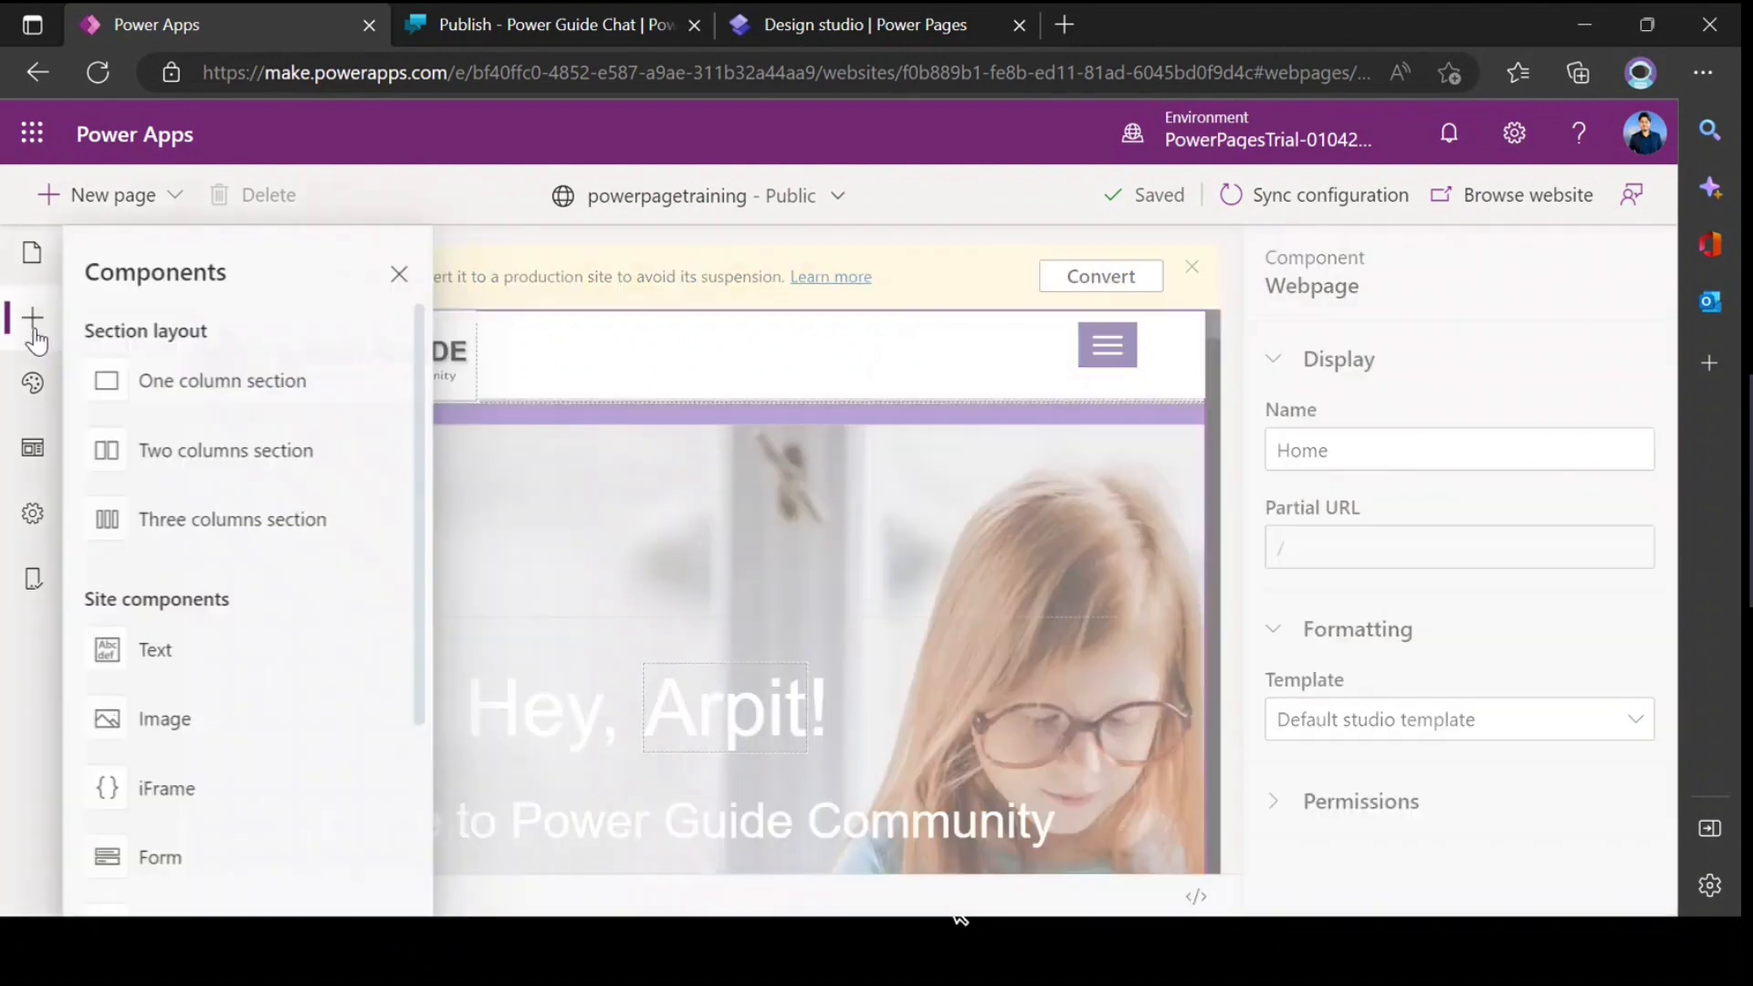
scroll(202, 460, "down", 1)
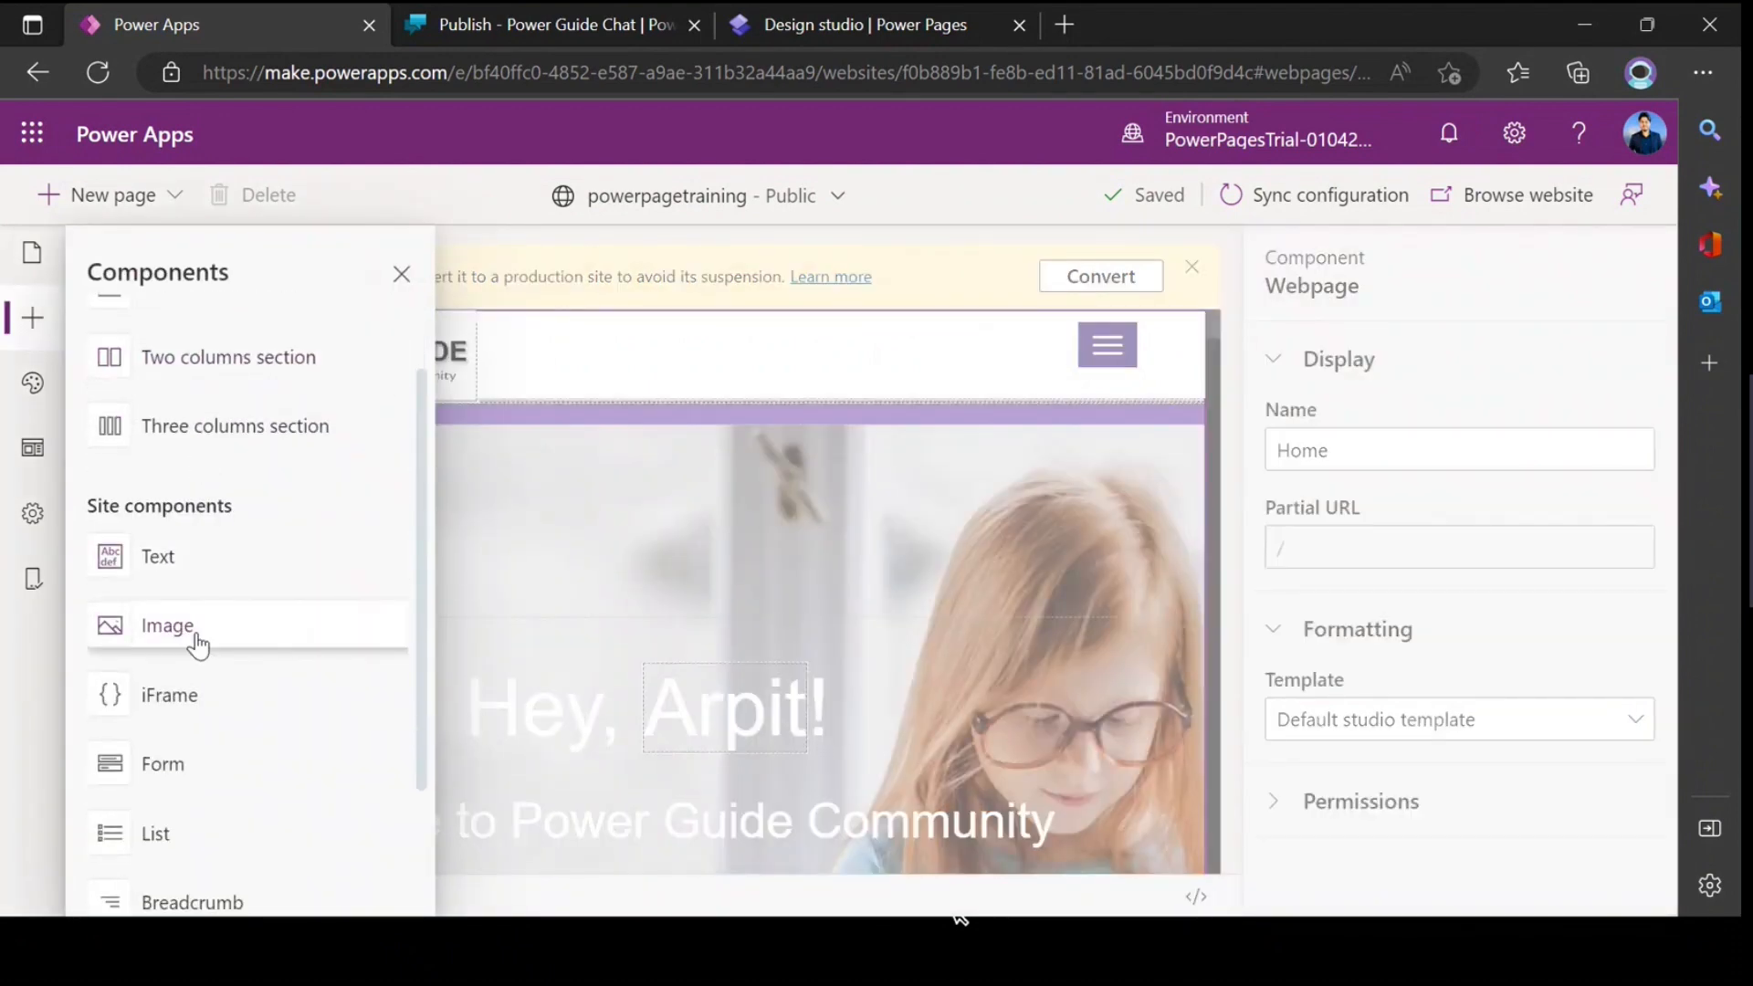
scroll(164, 646, "down", 2)
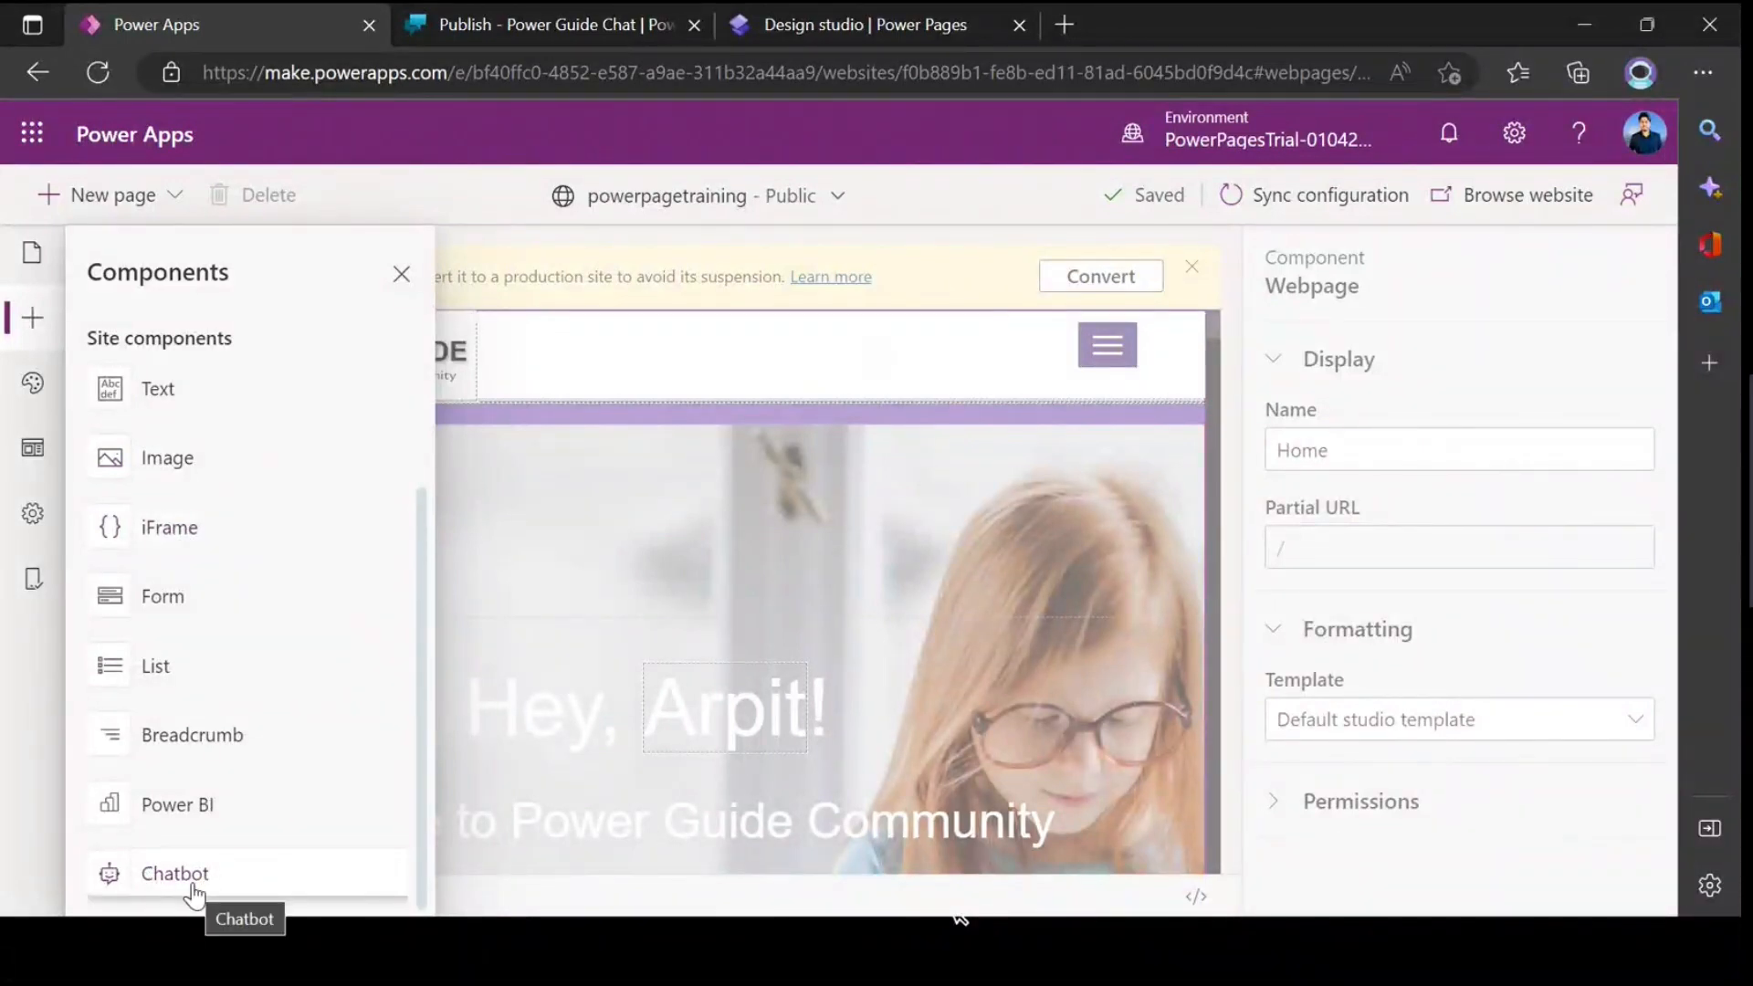
Step: In the Power Pages design studio, add a blank main-navigation page named Chatbot1 and show the additional components for its section
left_click(882, 24)
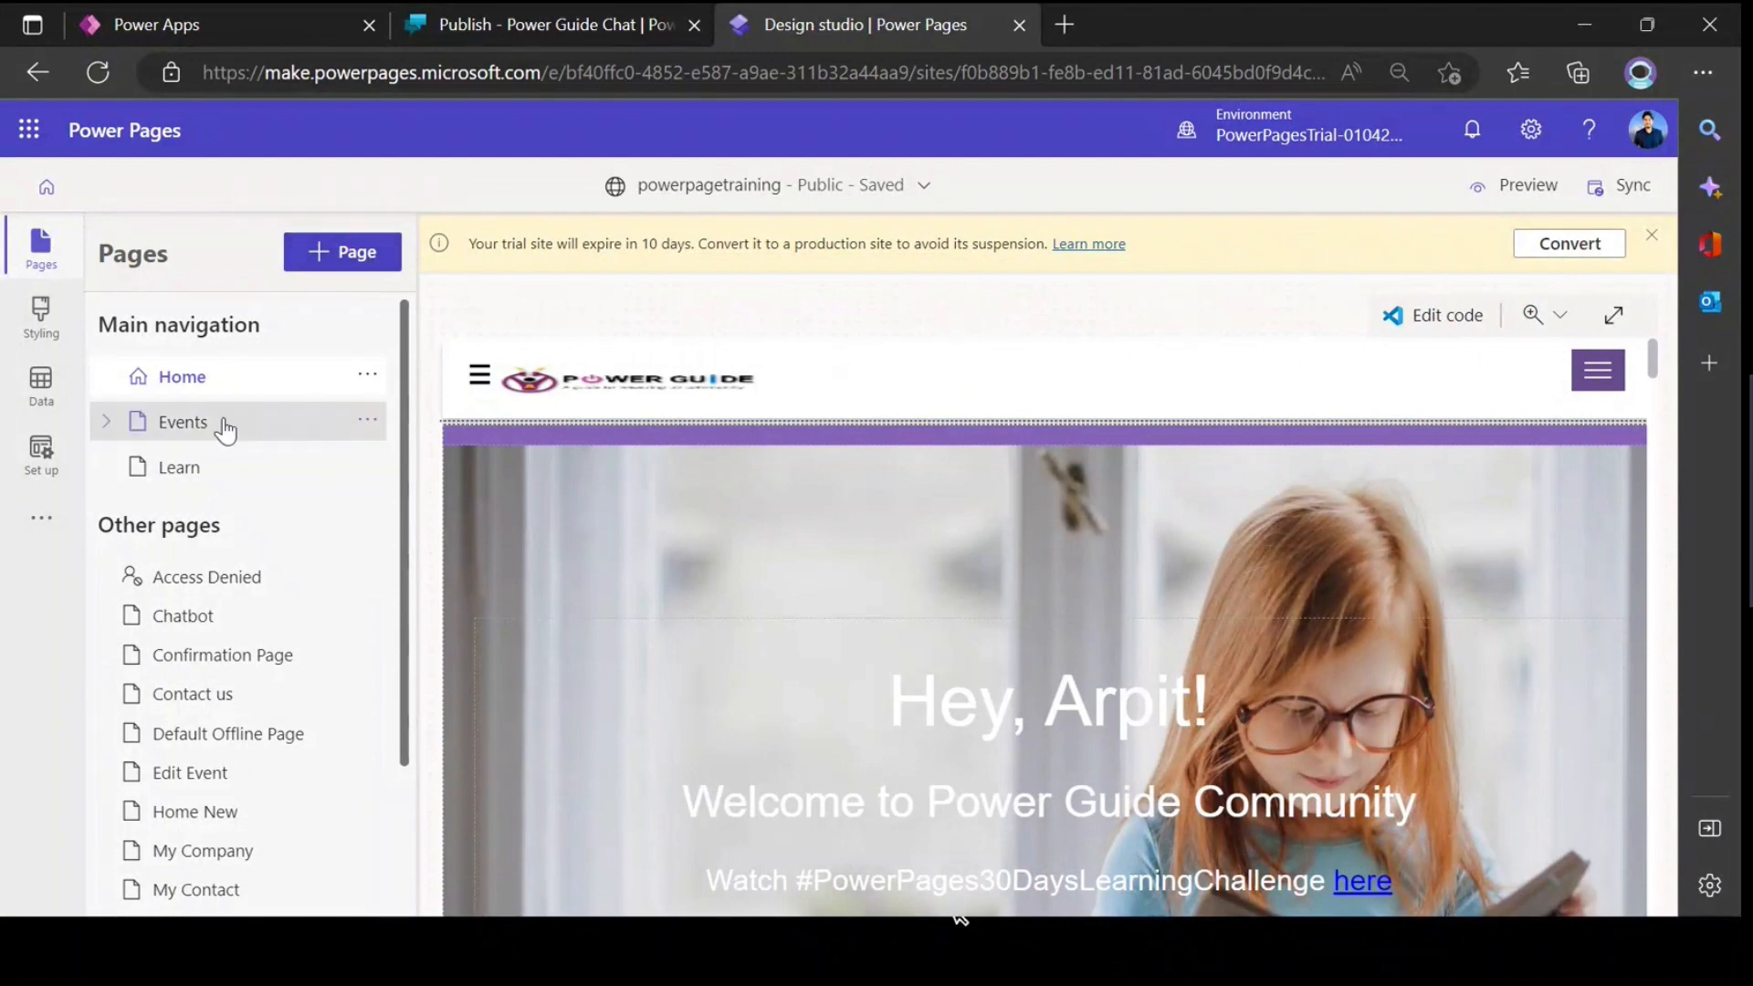
left_click(347, 260)
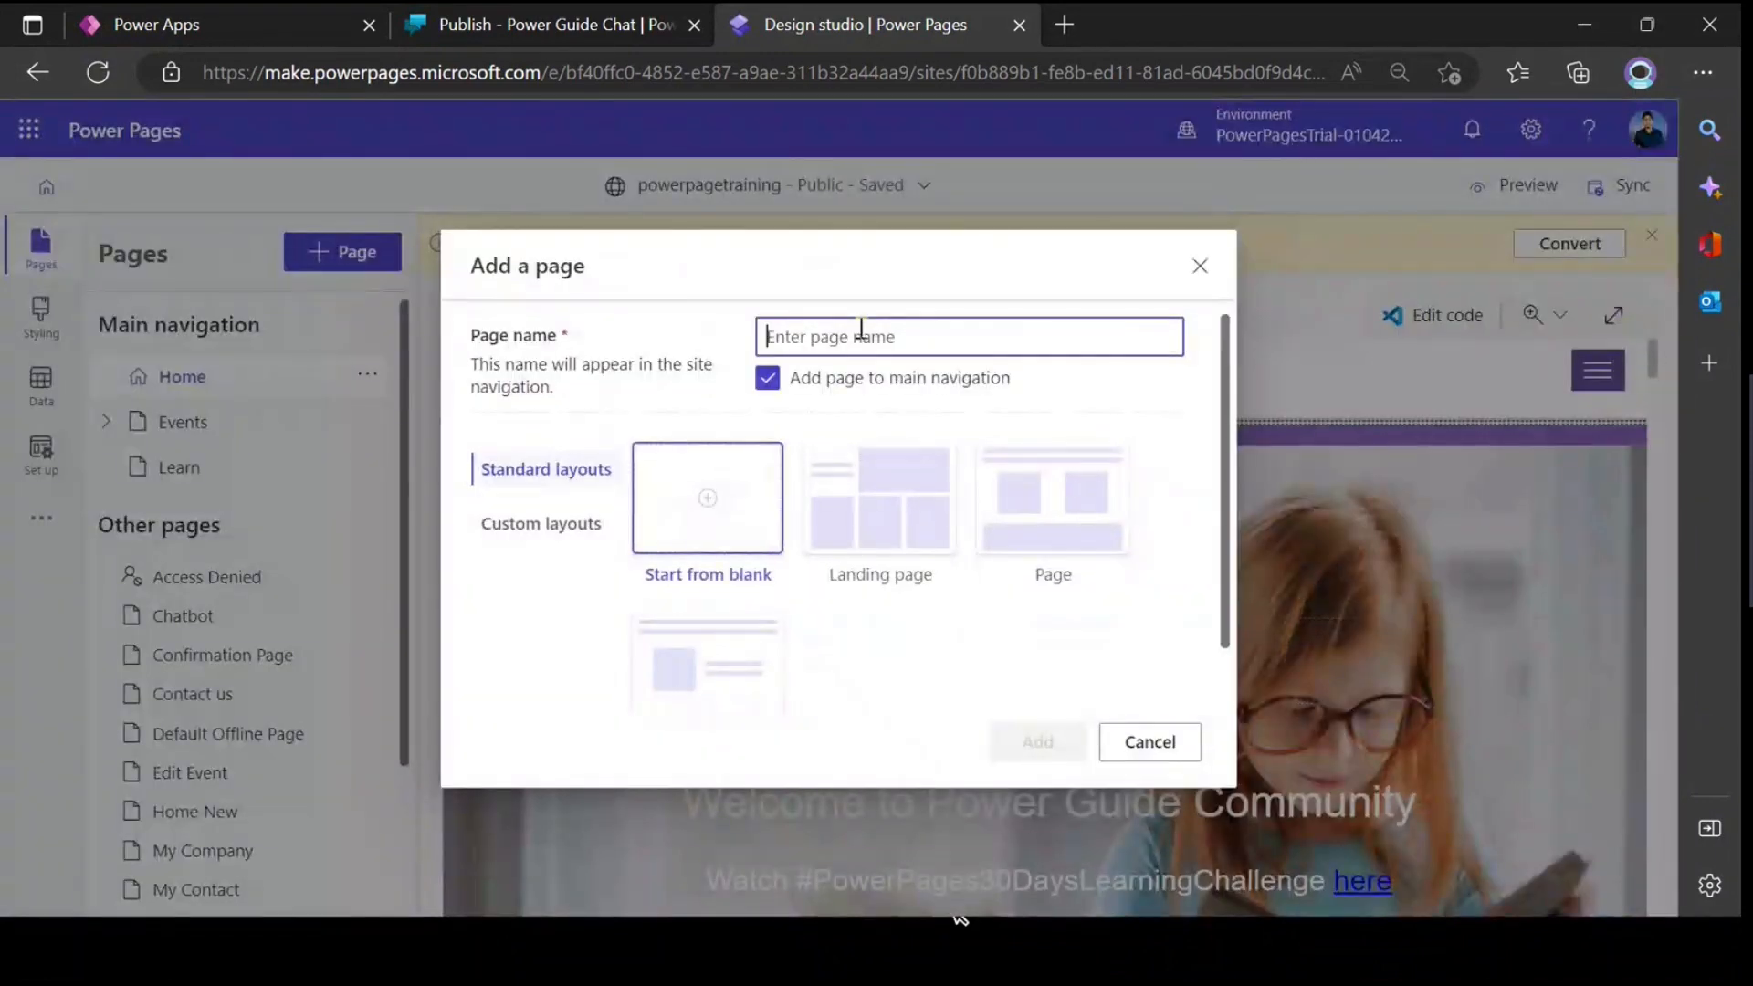
type("chatbot")
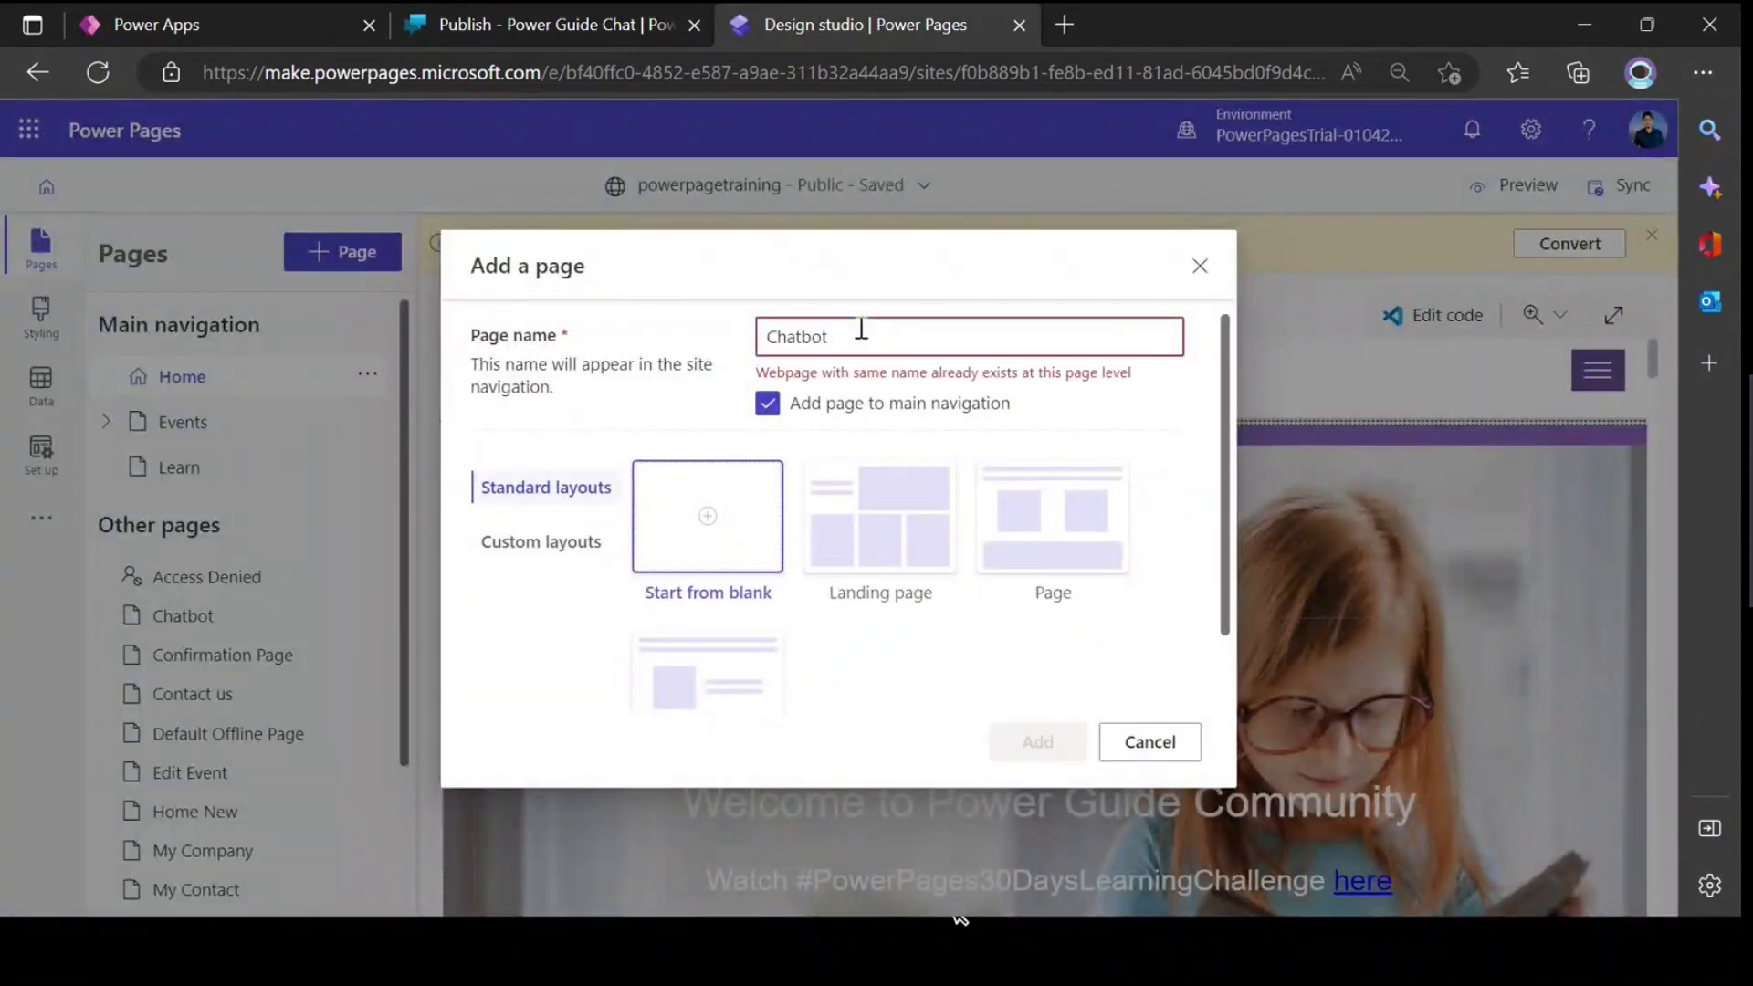
type("1")
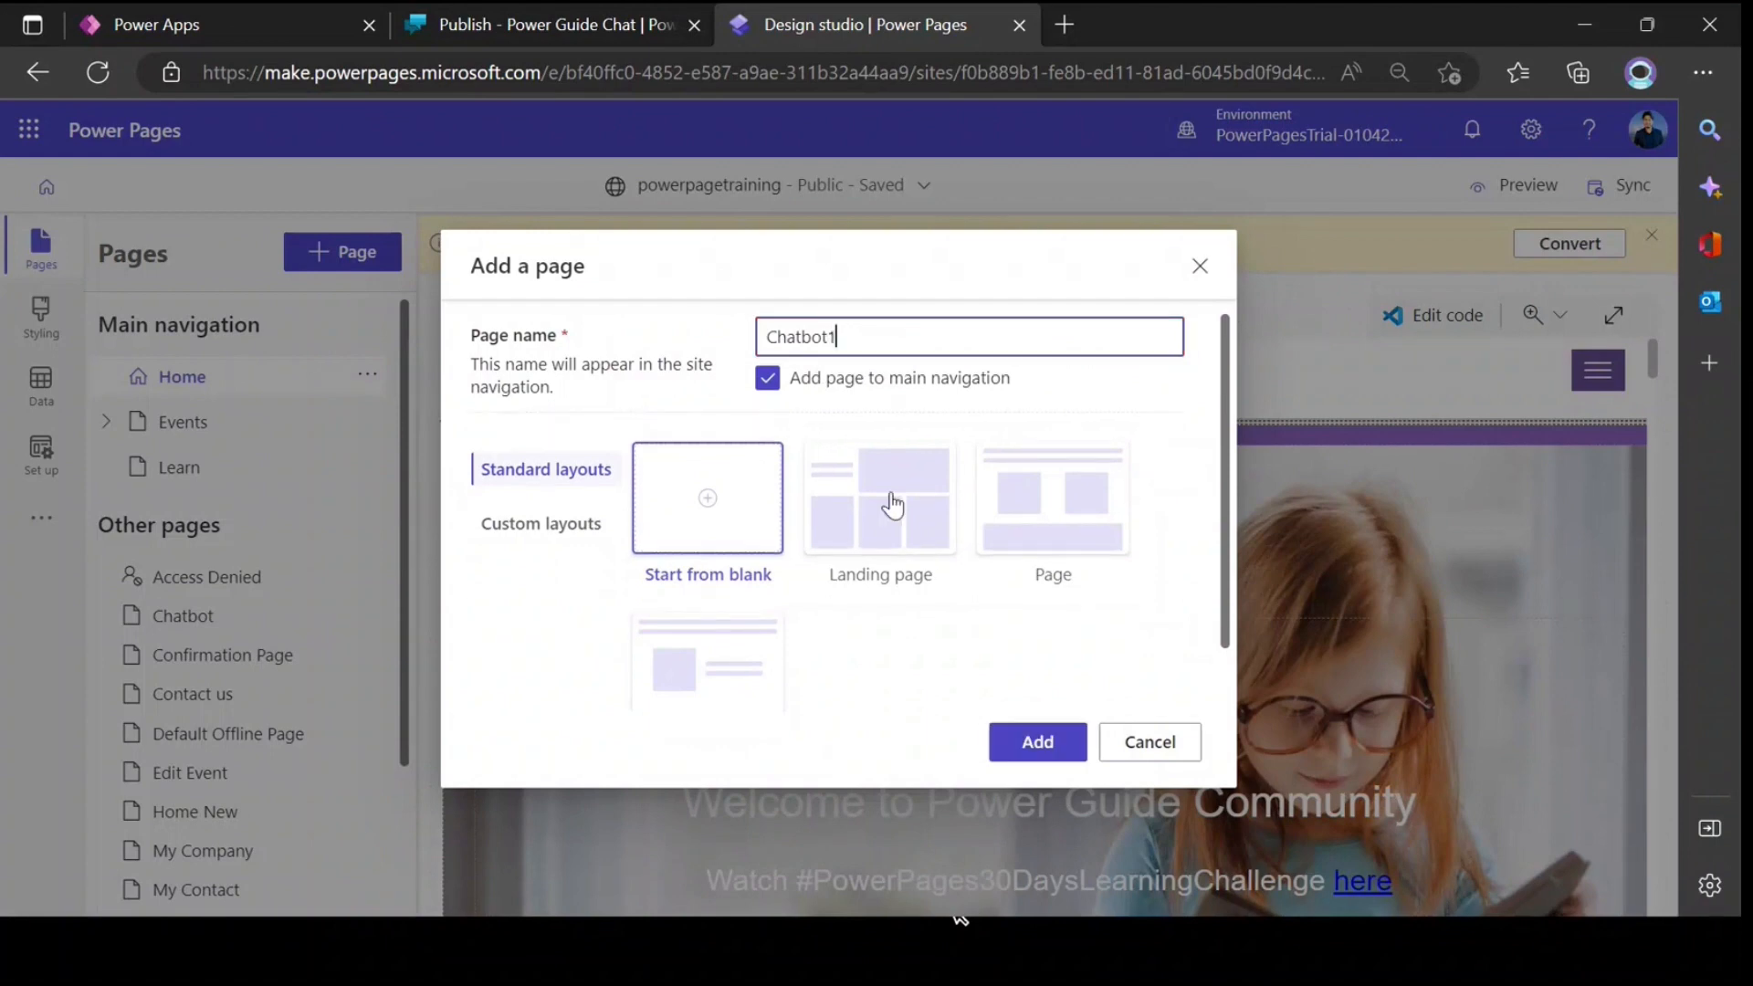
left_click(1041, 744)
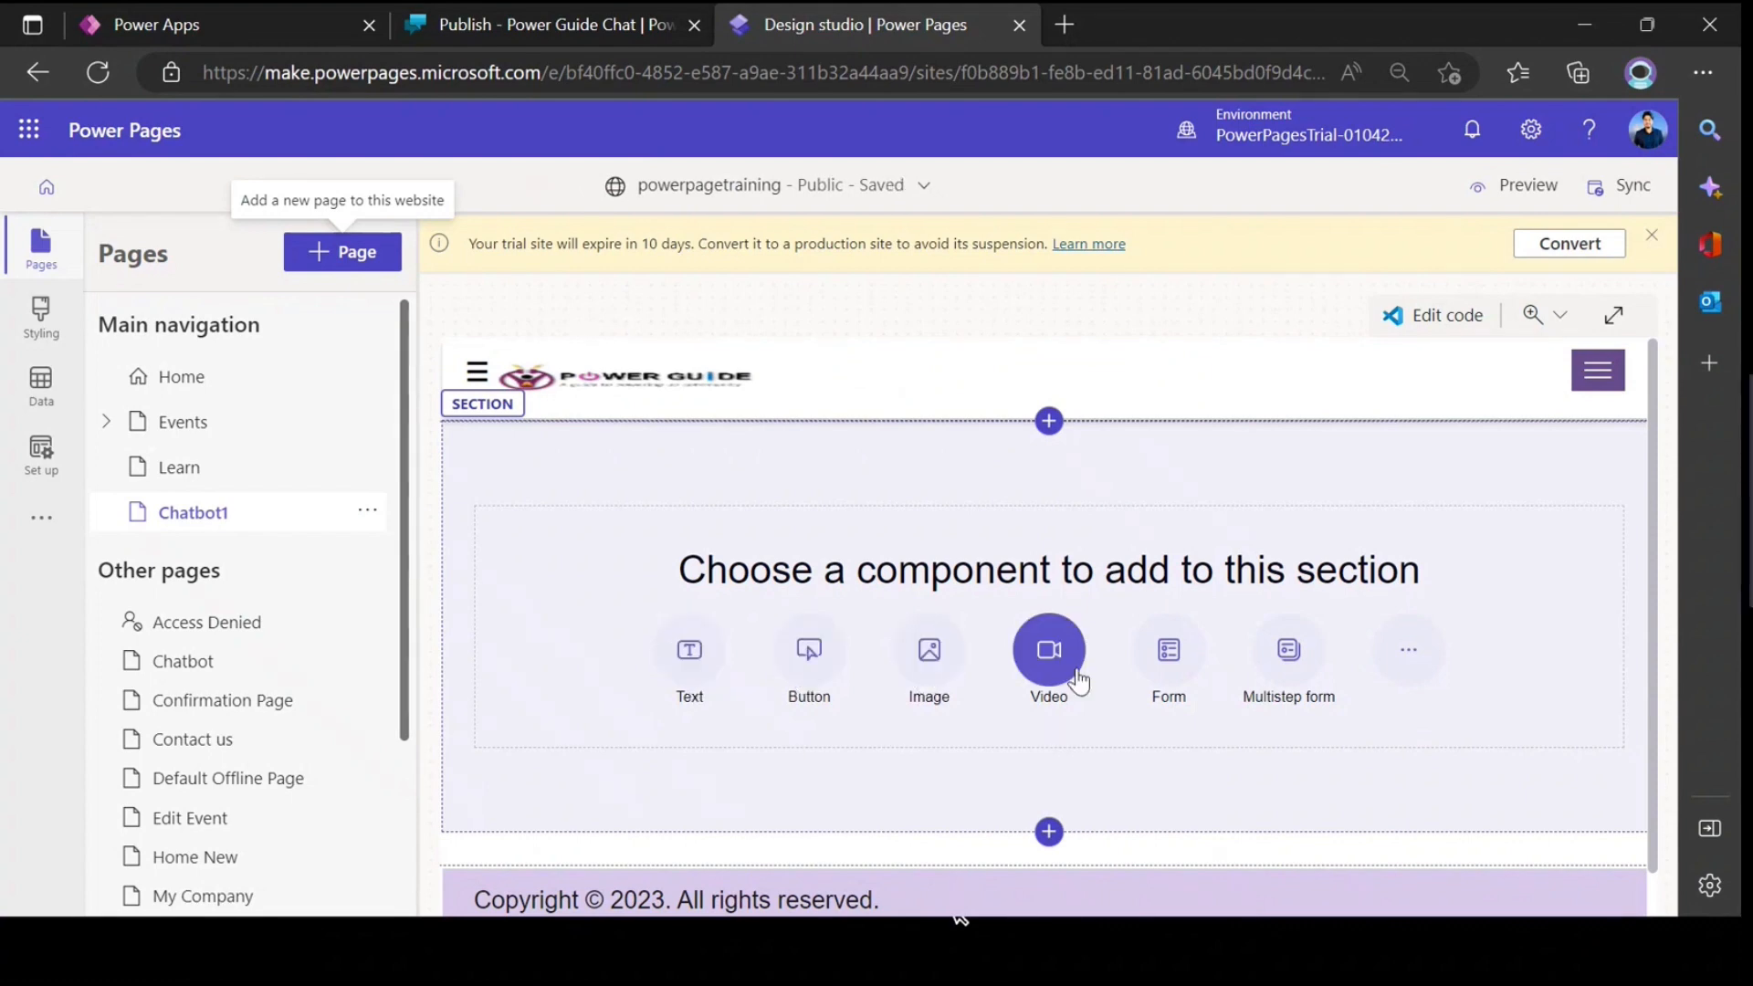
left_click(1408, 664)
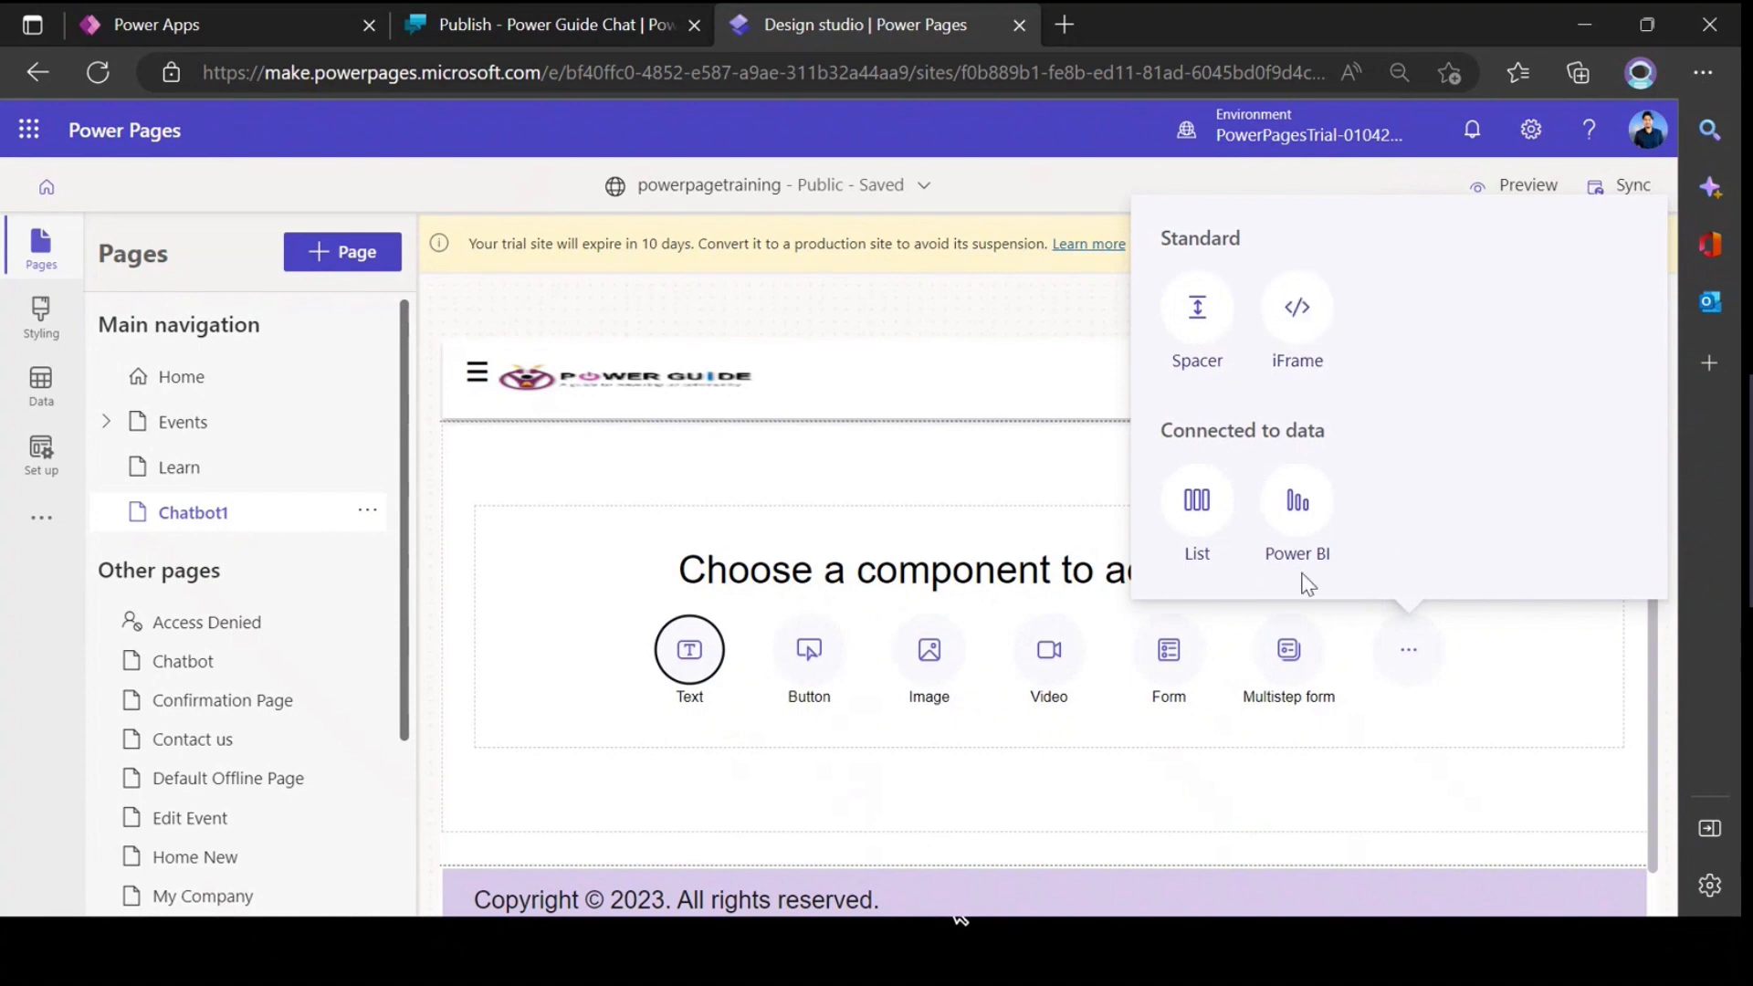
Step: In the Power Apps site editor, add the Chatbot component to the Home page and keep Power Guide Chat as its bot
left_click(157, 22)
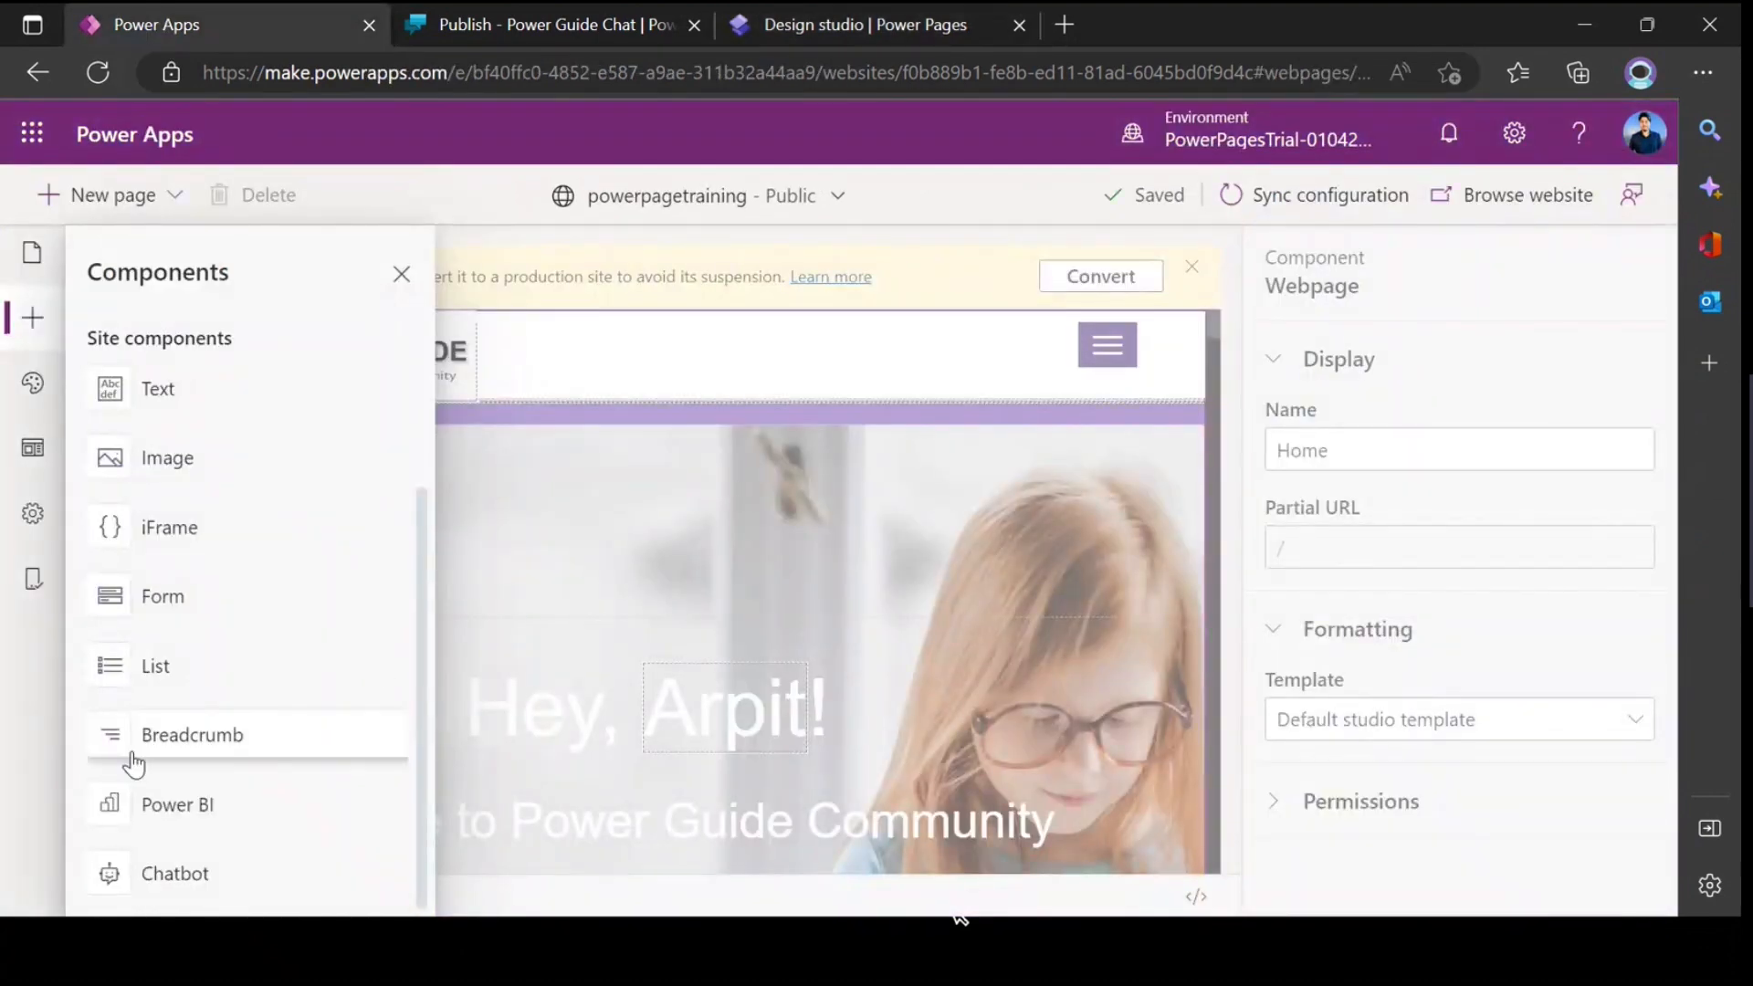
left_click(180, 878)
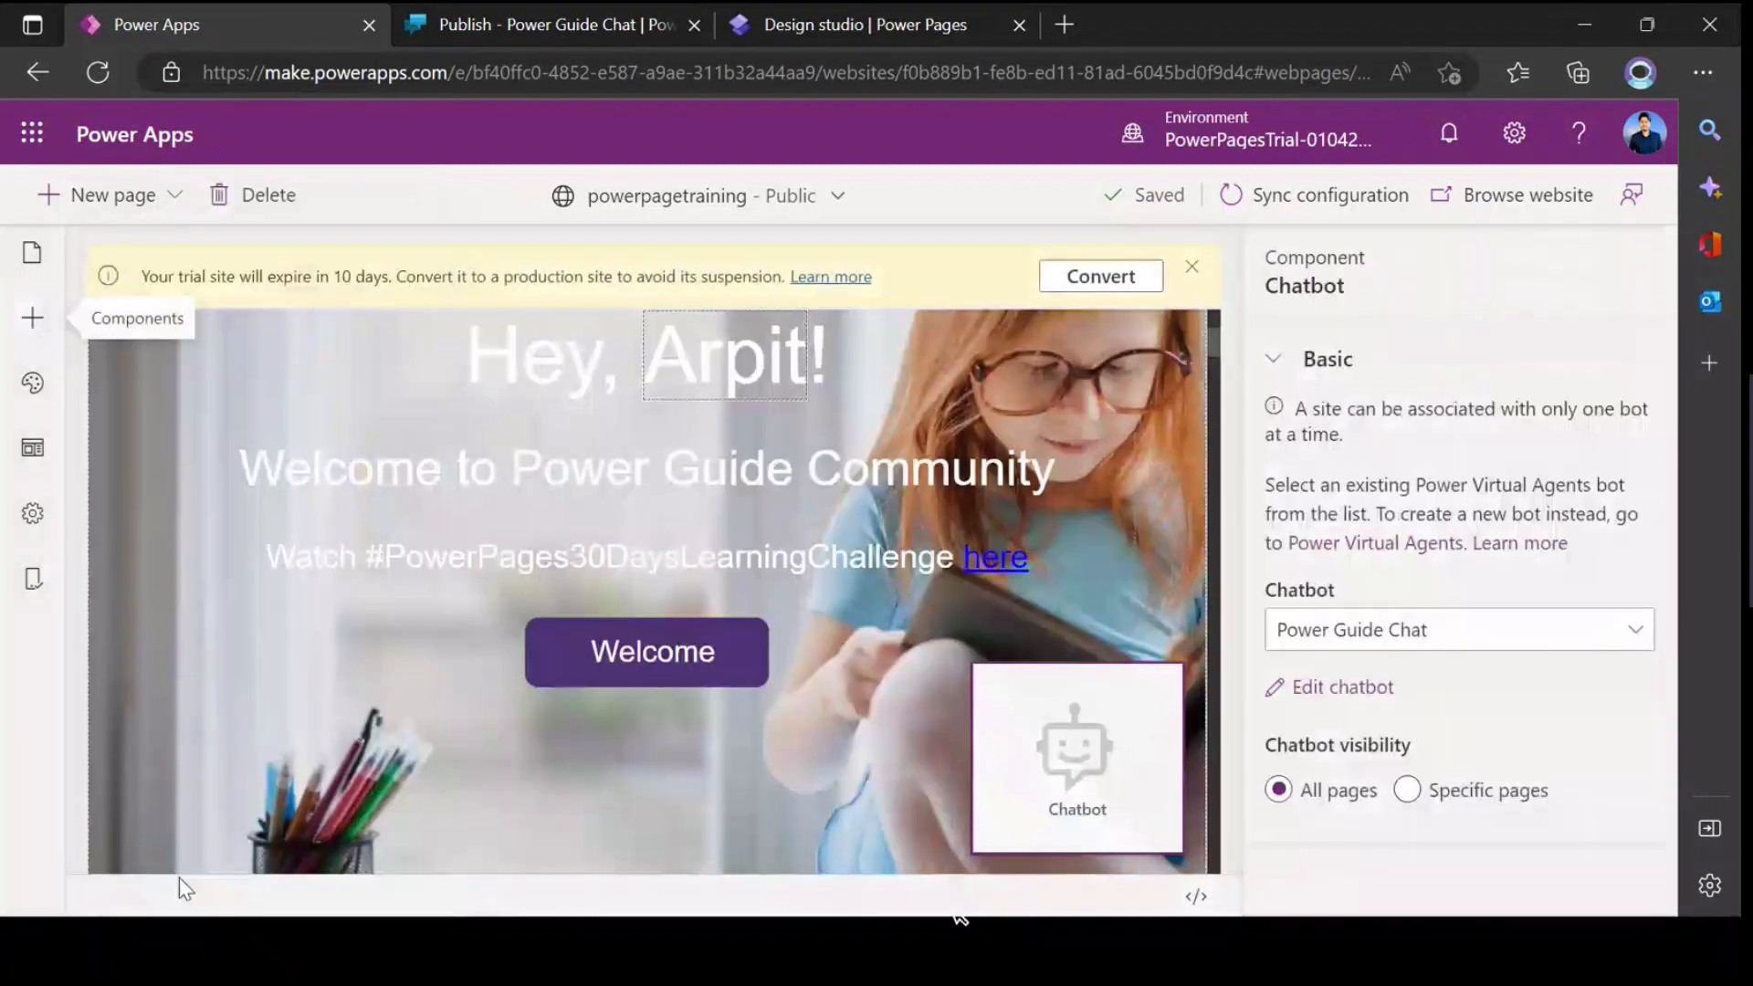
left_click(829, 27)
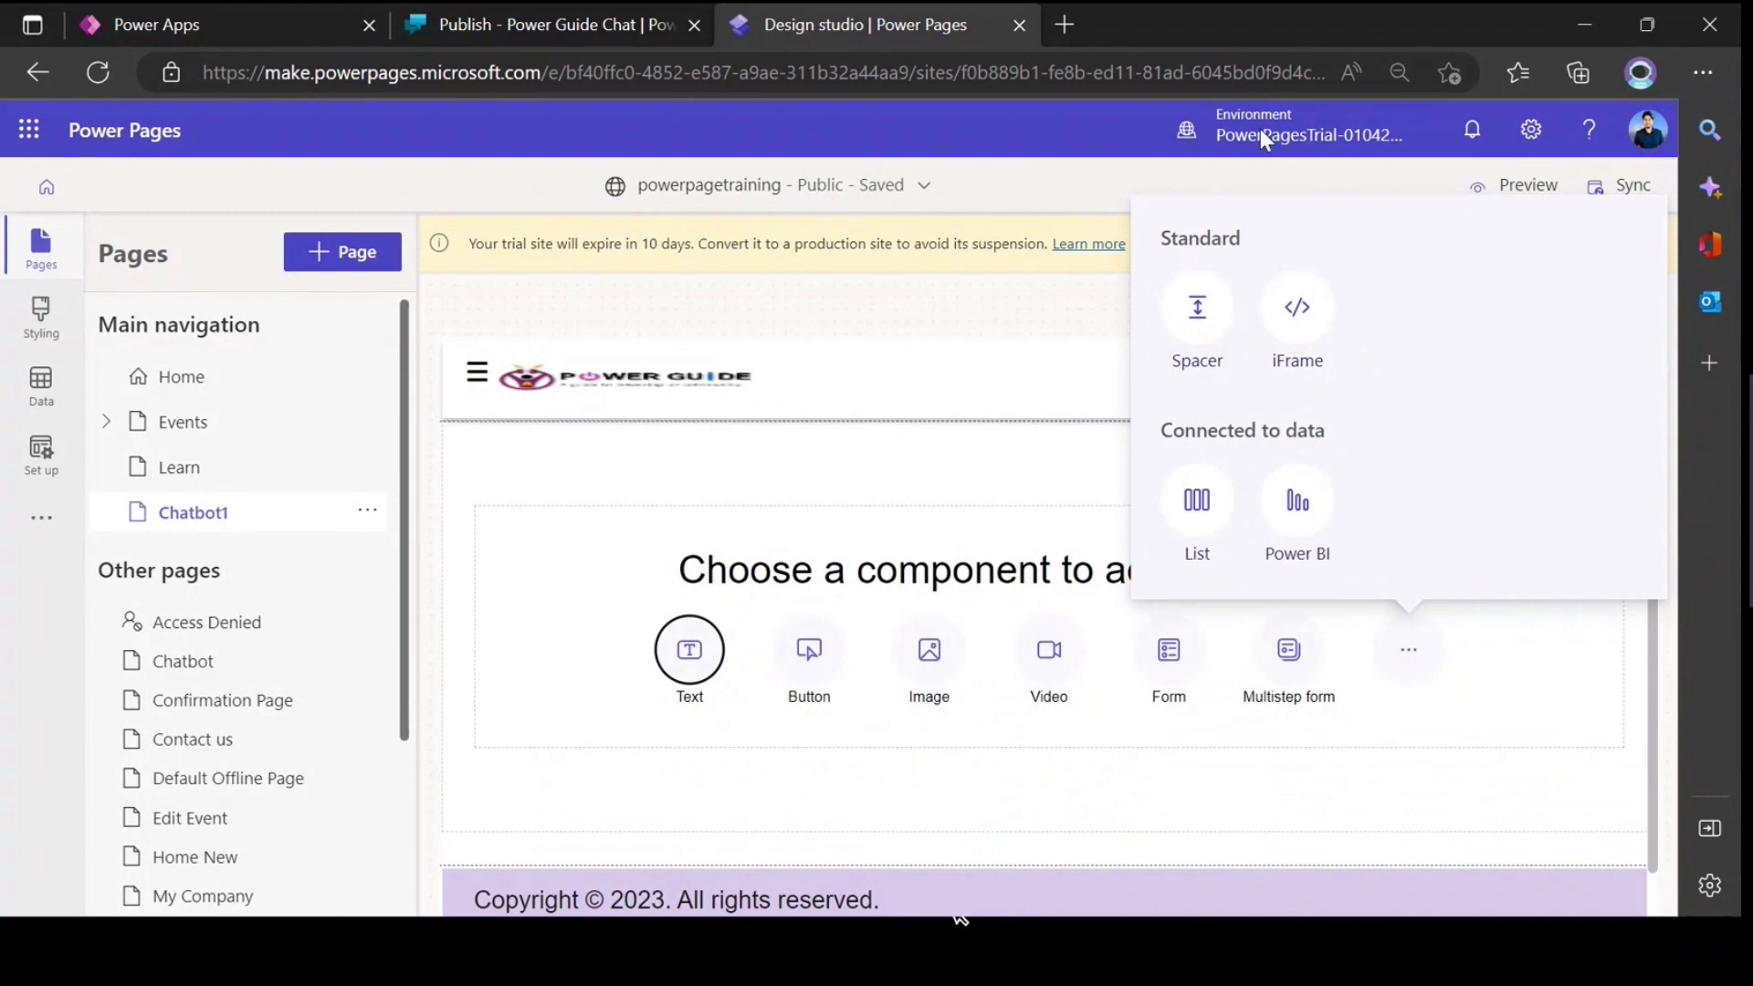
left_click(228, 24)
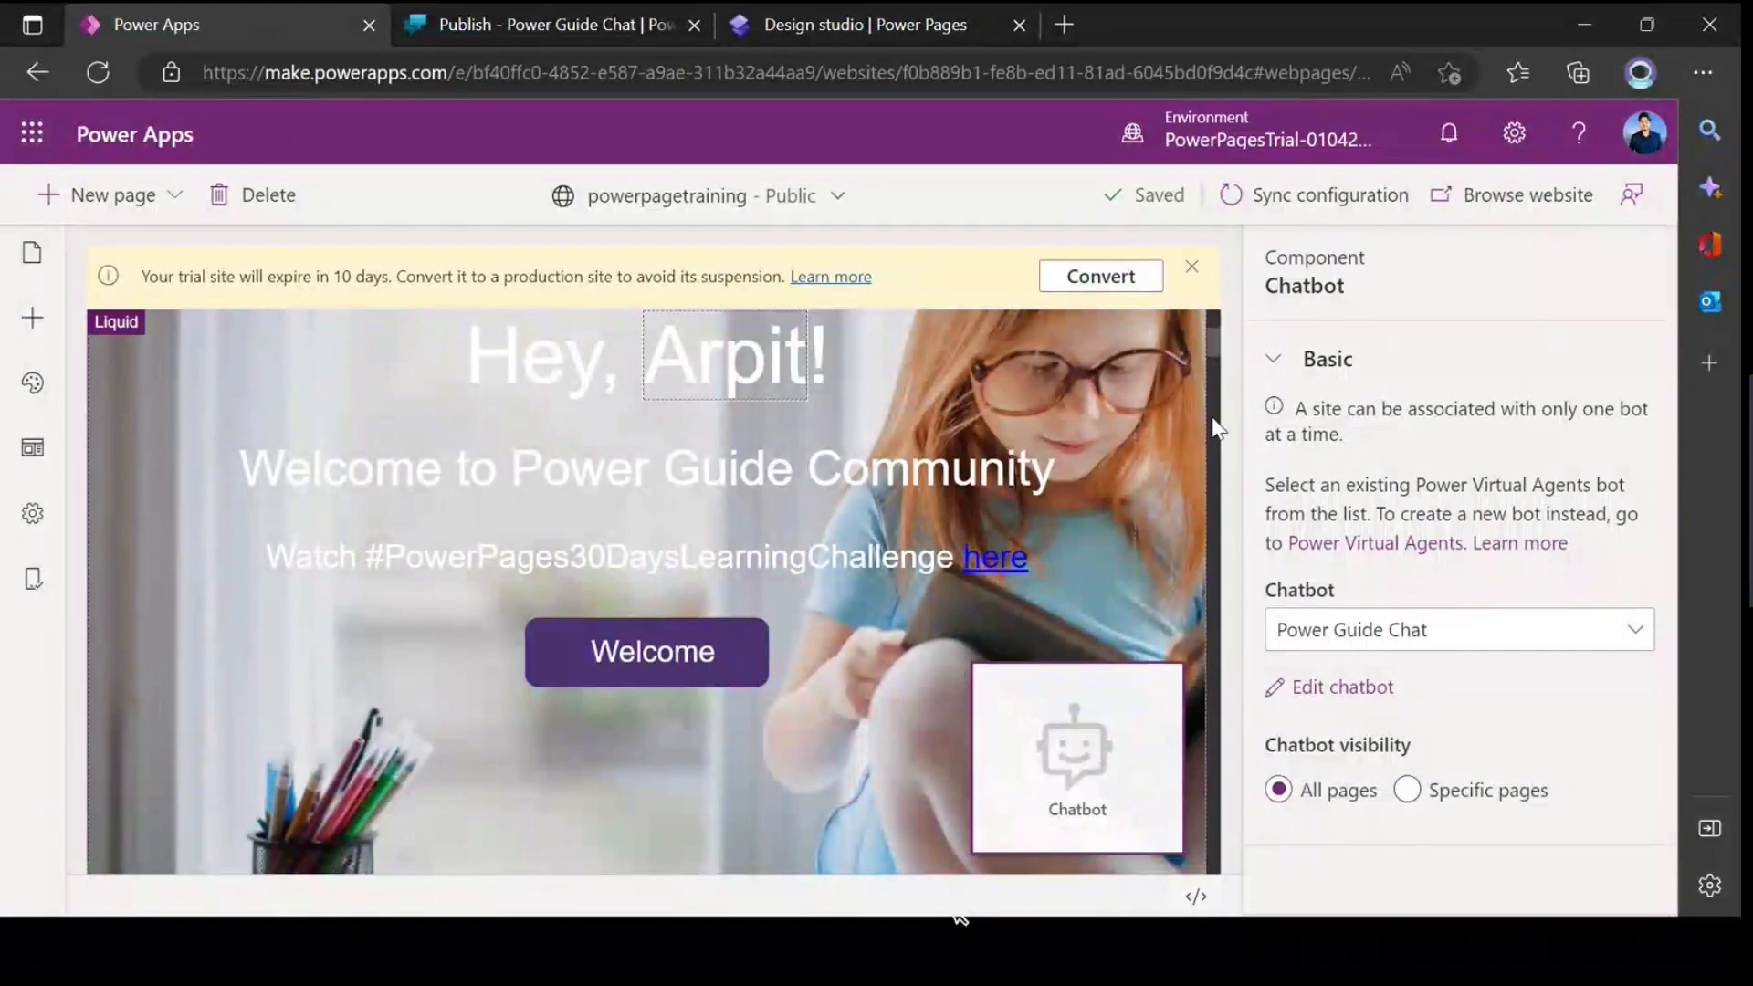
left_click(1399, 641)
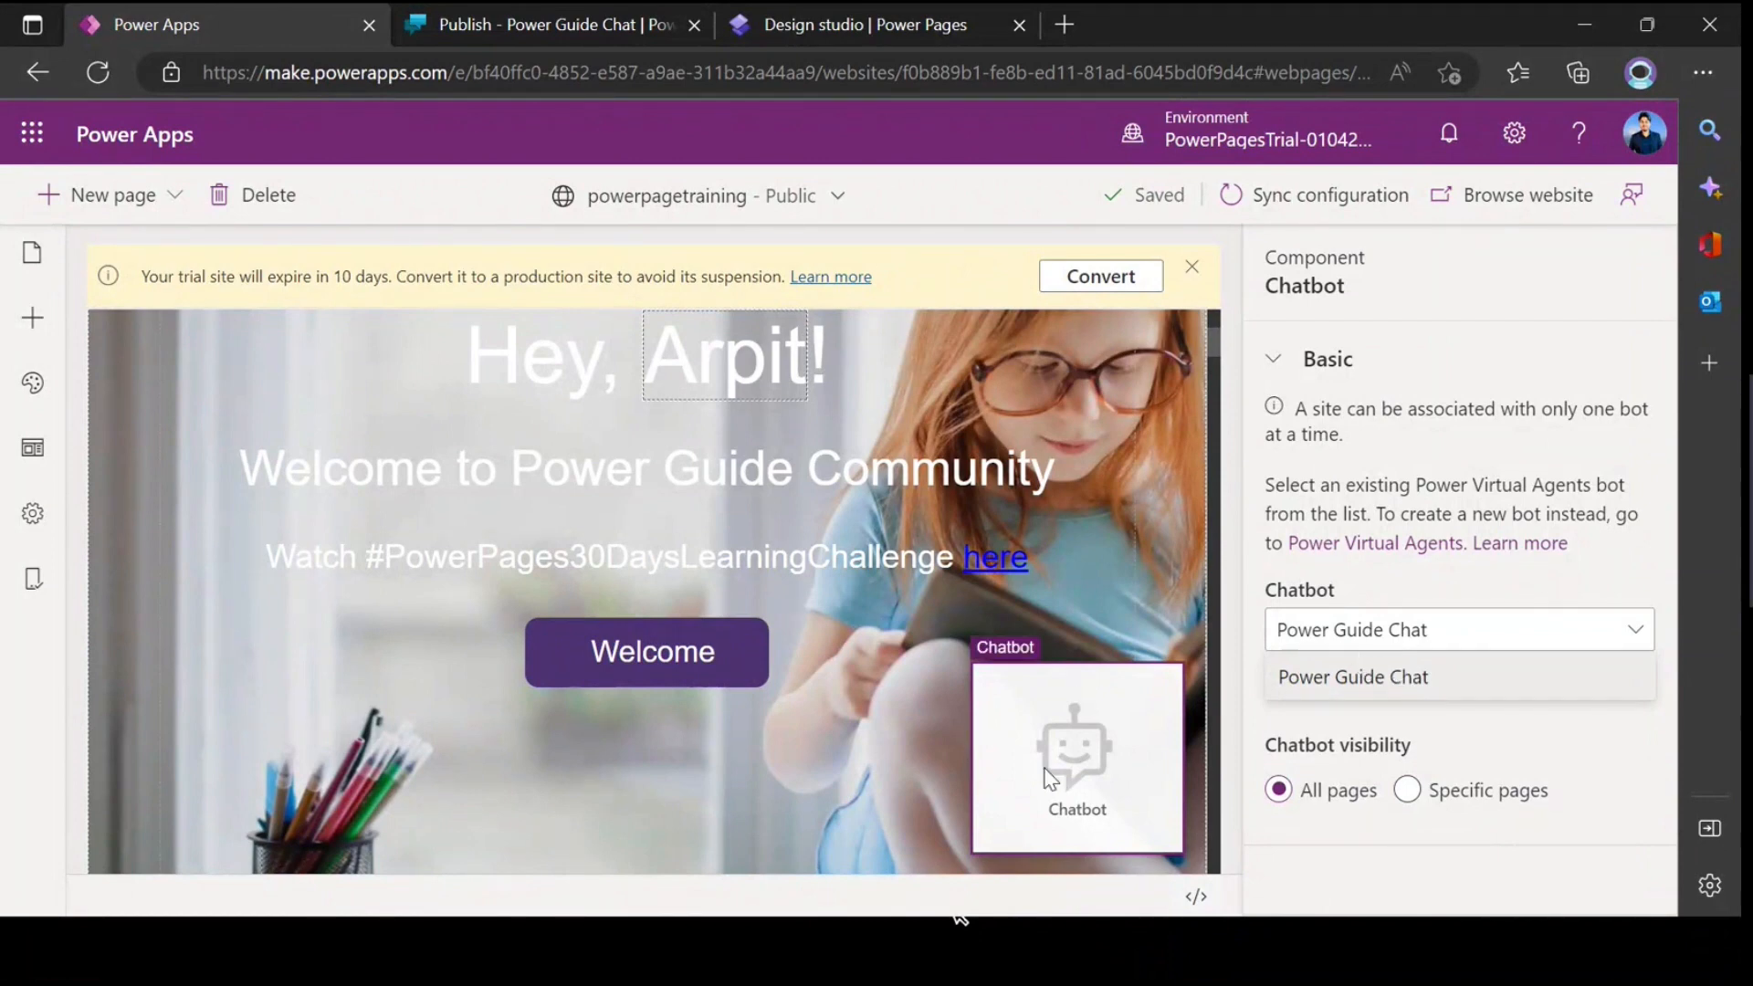
left_click(1508, 735)
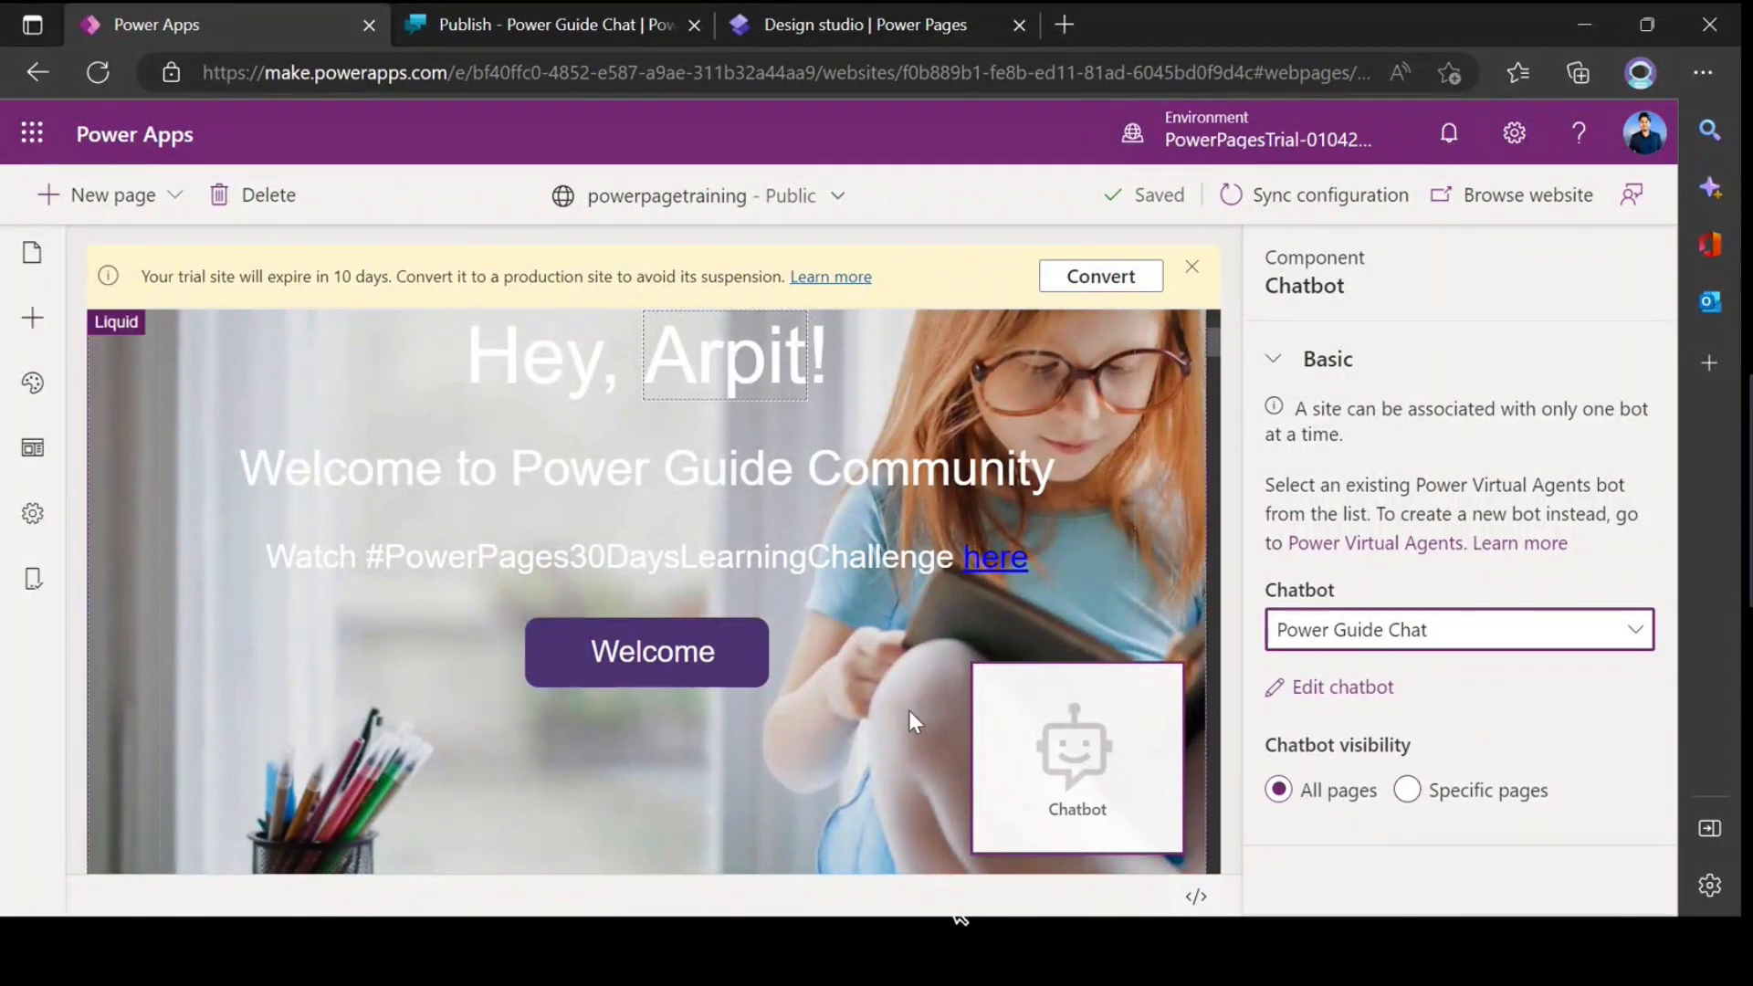
Step: Try Specific pages as the chatbot visibility, review the list of pages without changing it, and restore All pages
left_click(1413, 790)
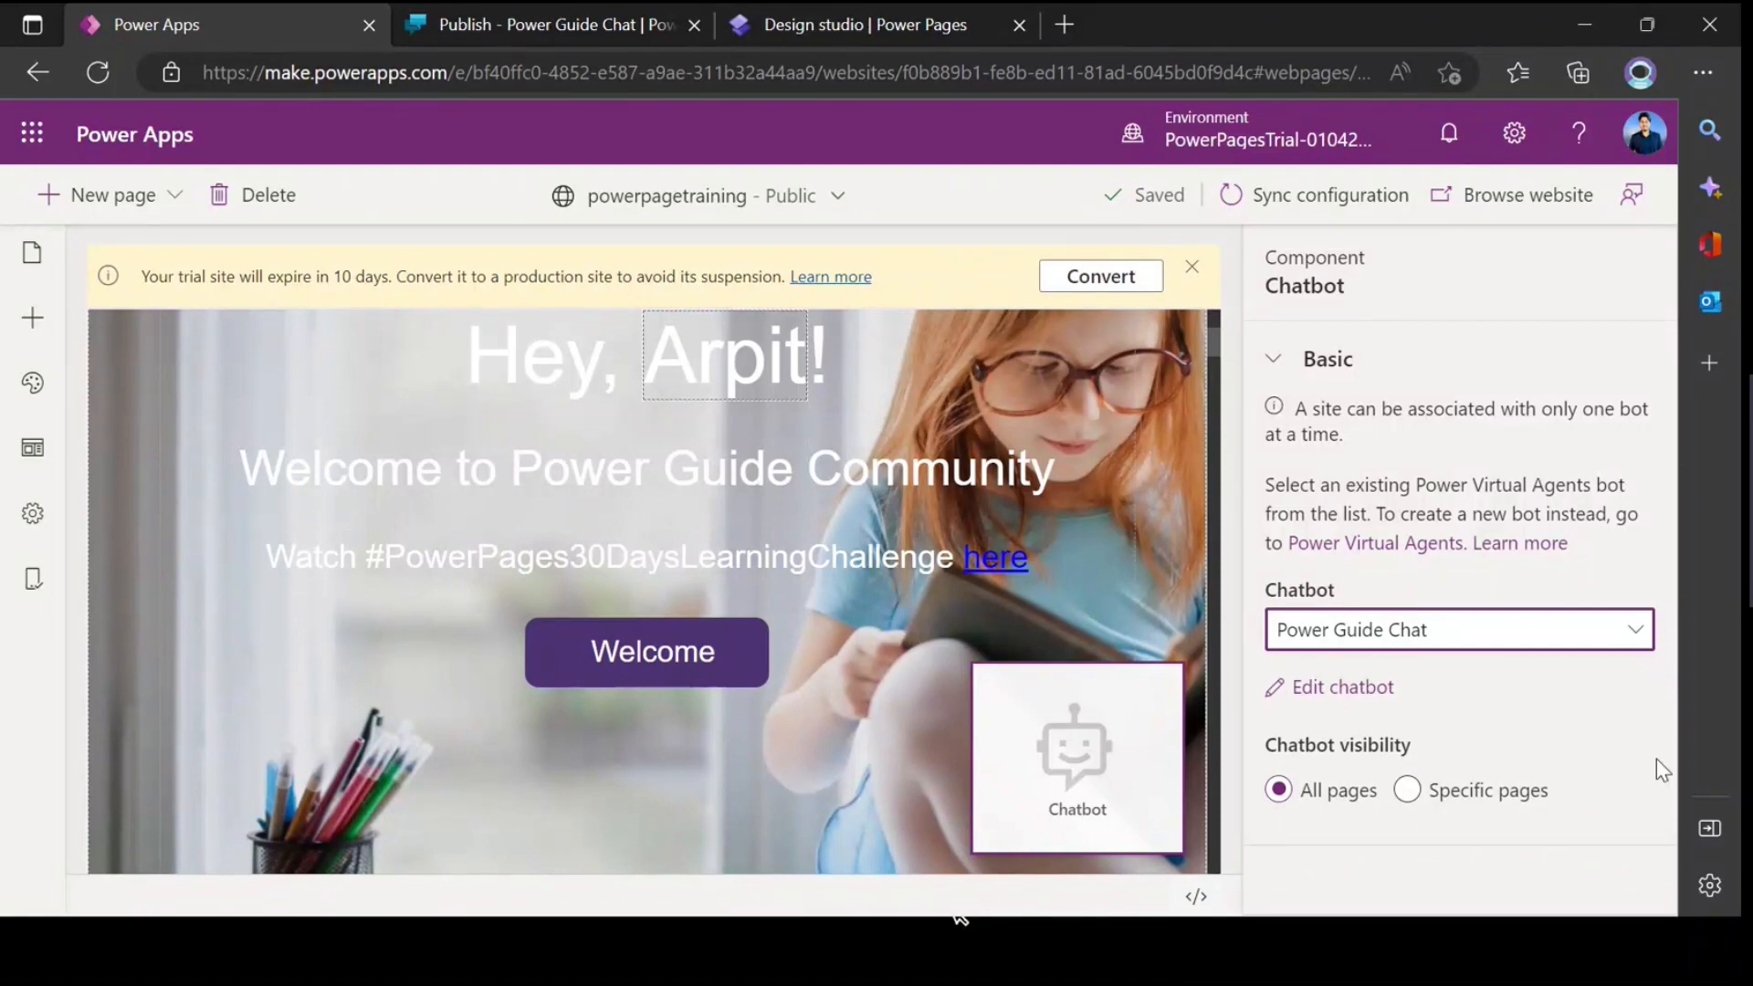
left_click(1406, 790)
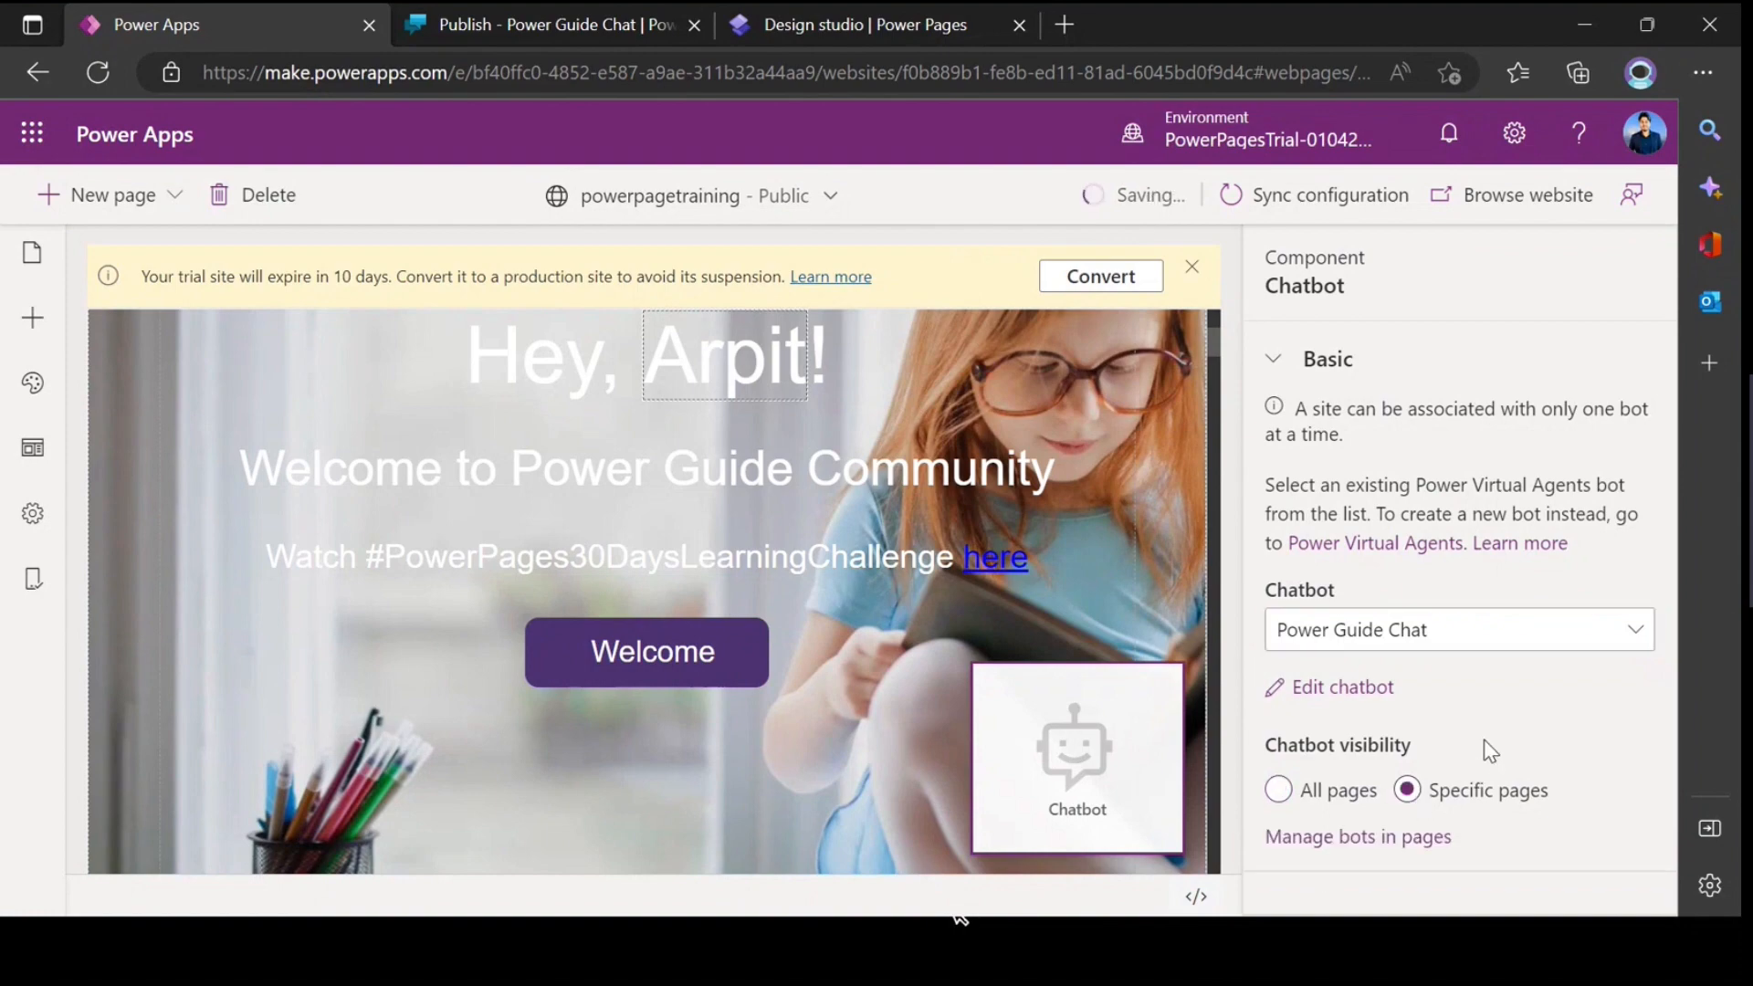
left_click(1359, 837)
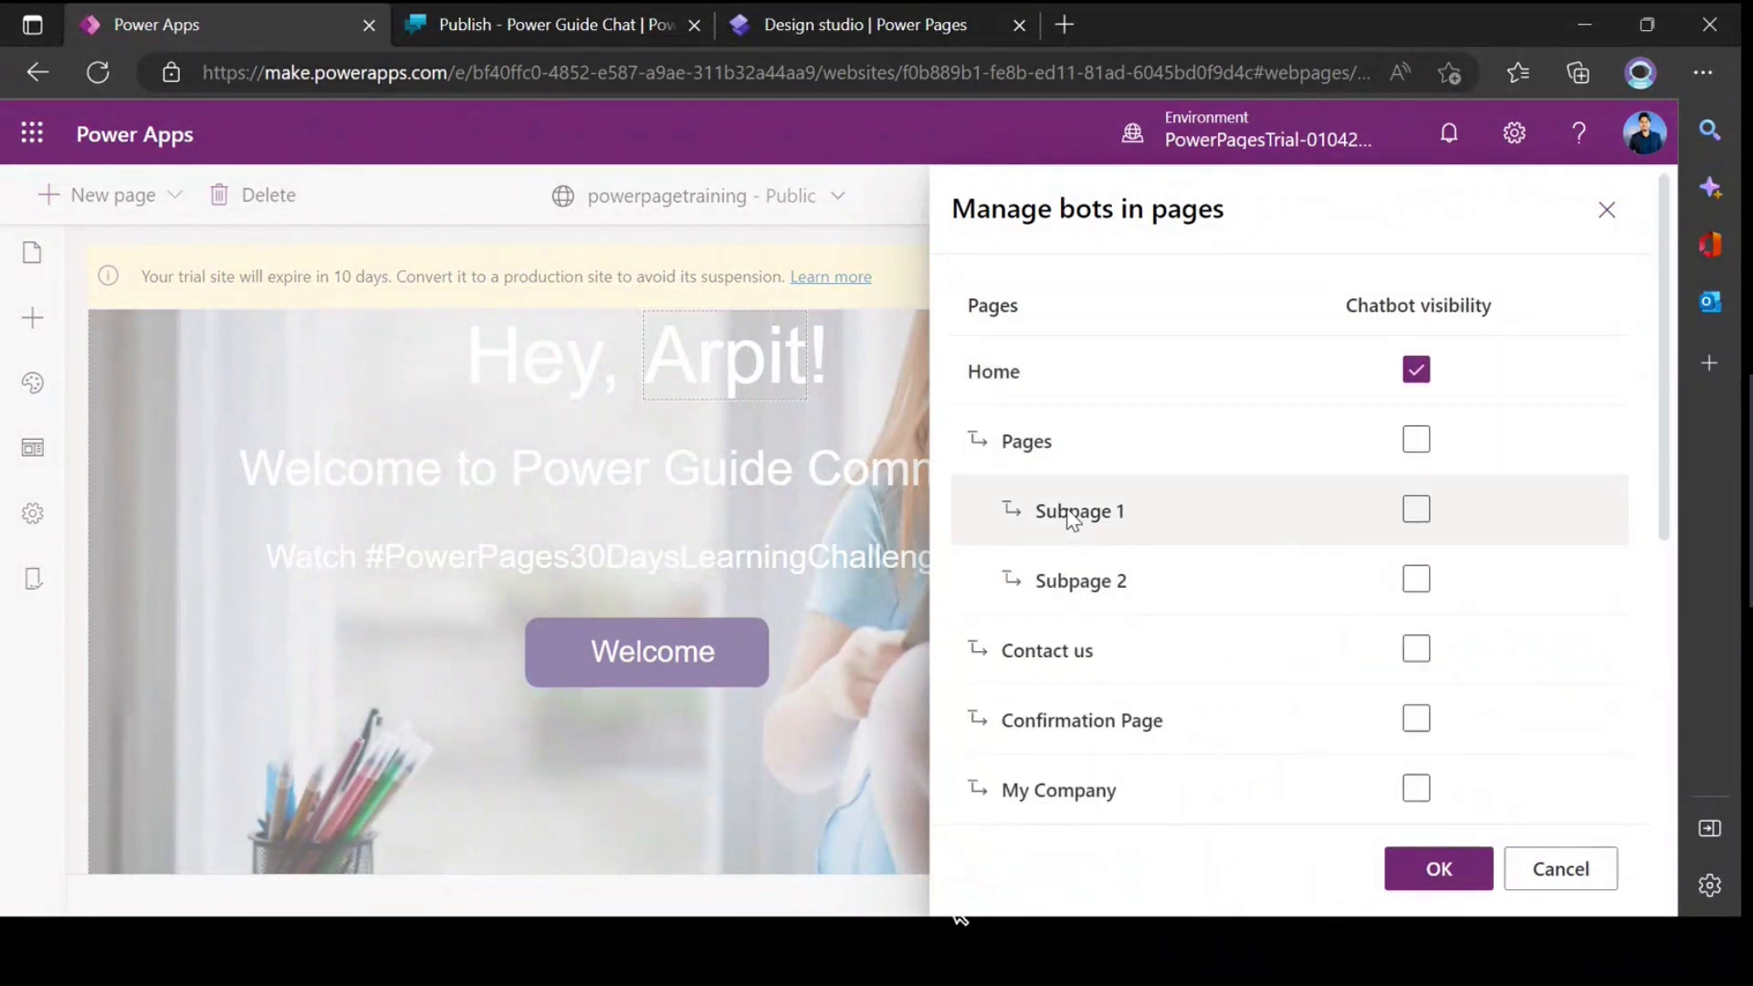
scroll(1064, 584, "down", 5)
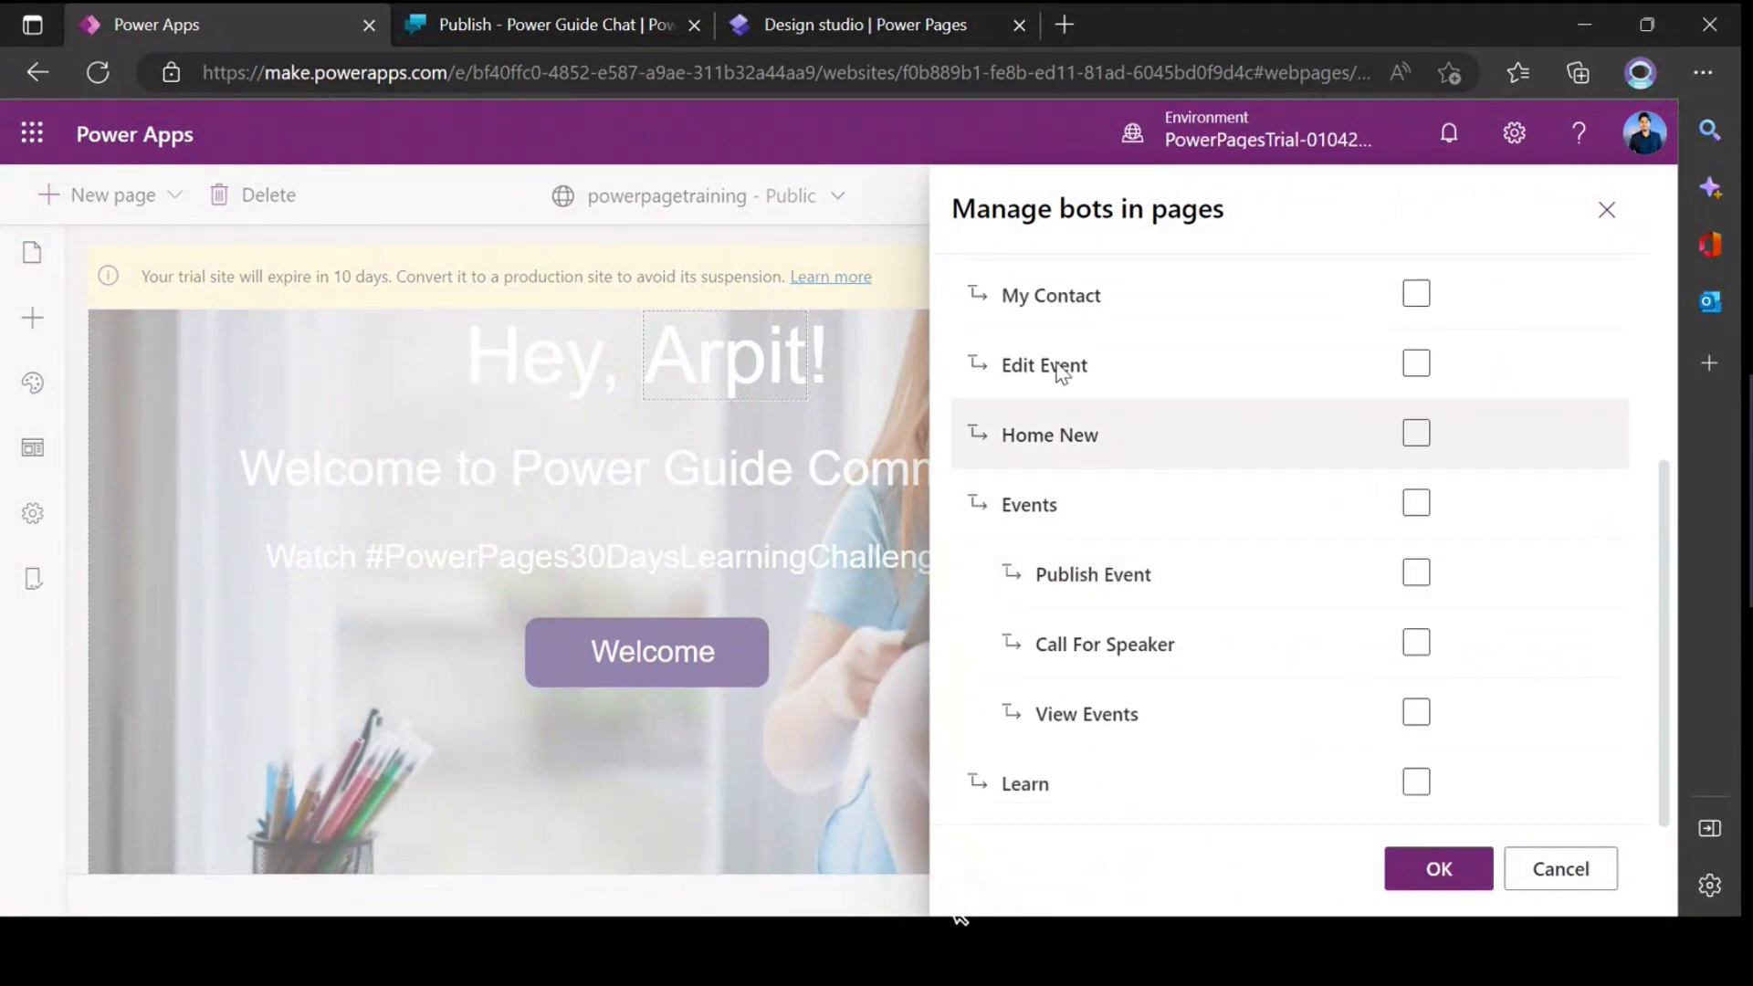
scroll(1095, 618, "up", 5)
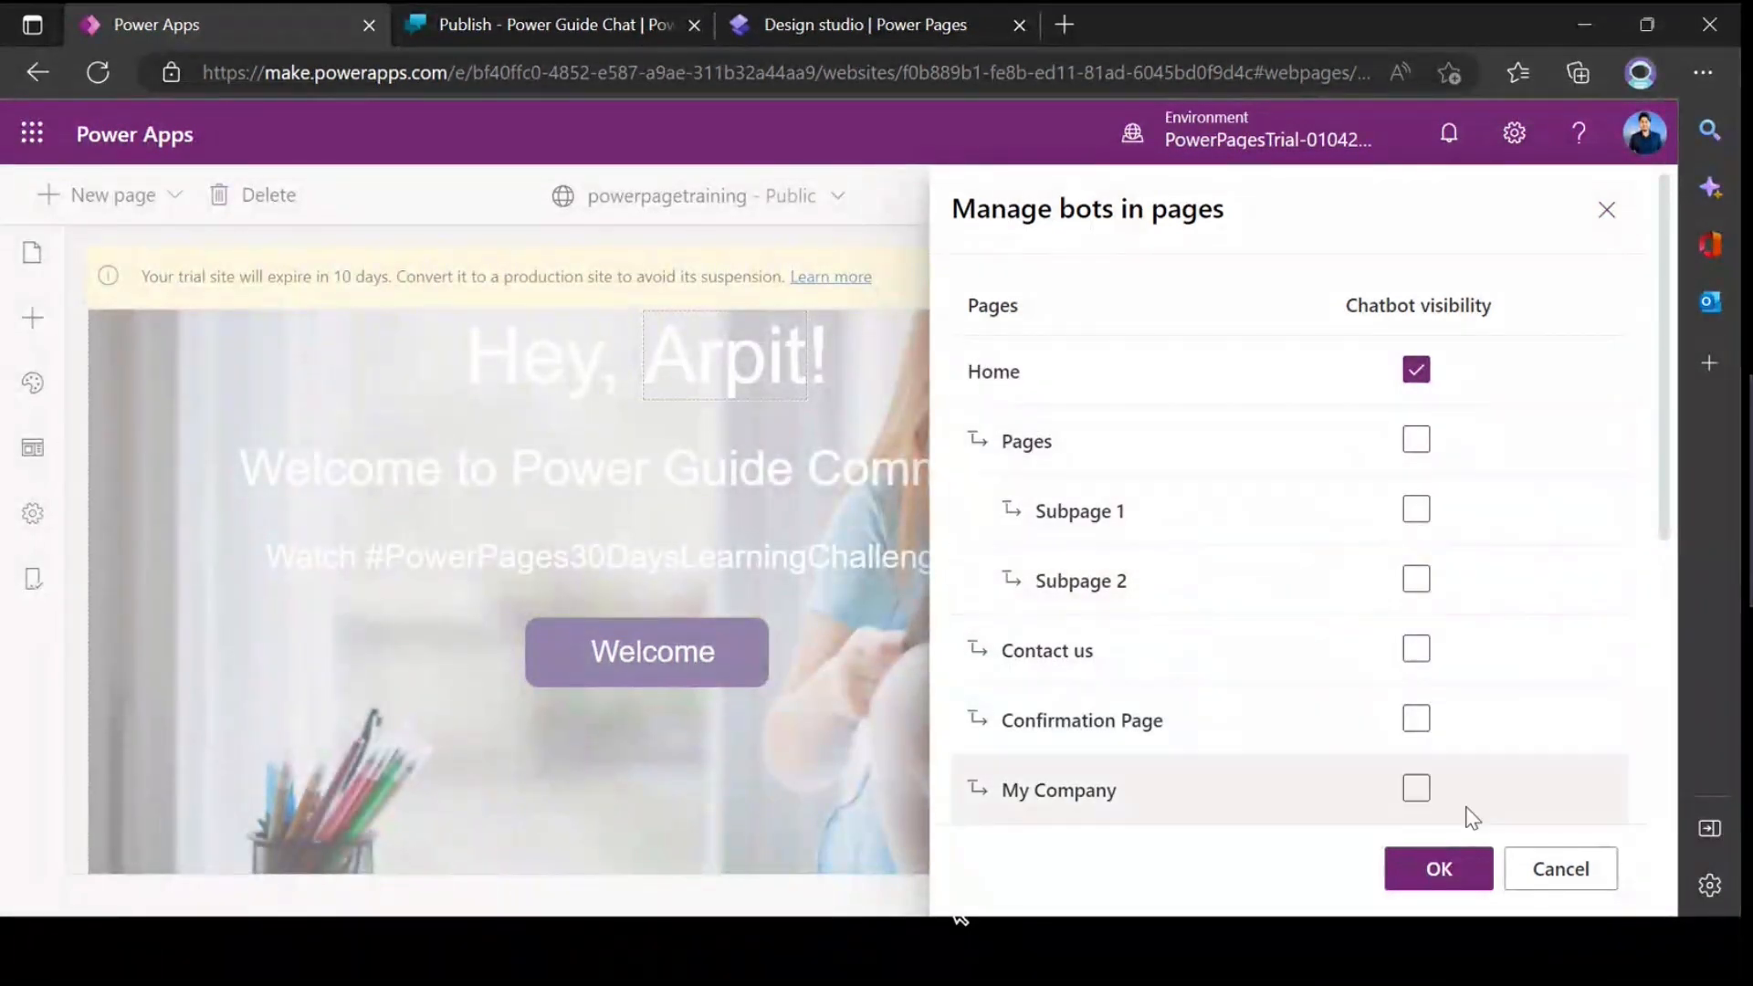
left_click(1561, 870)
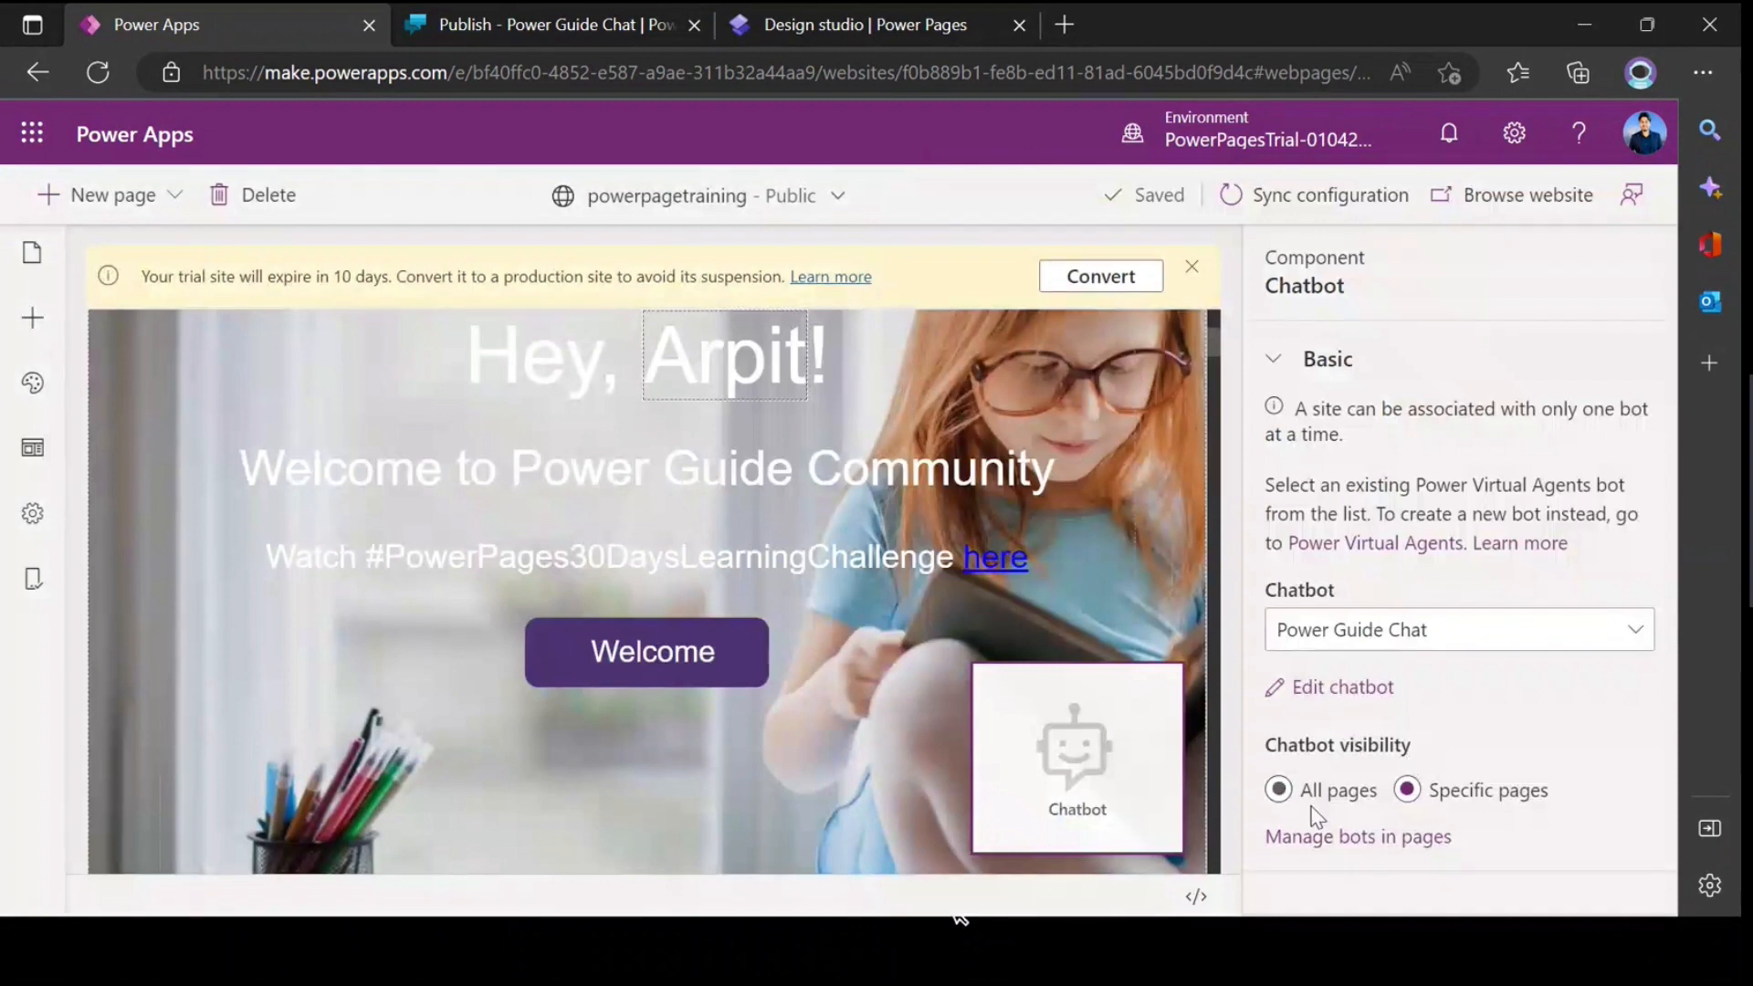
left_click(1281, 796)
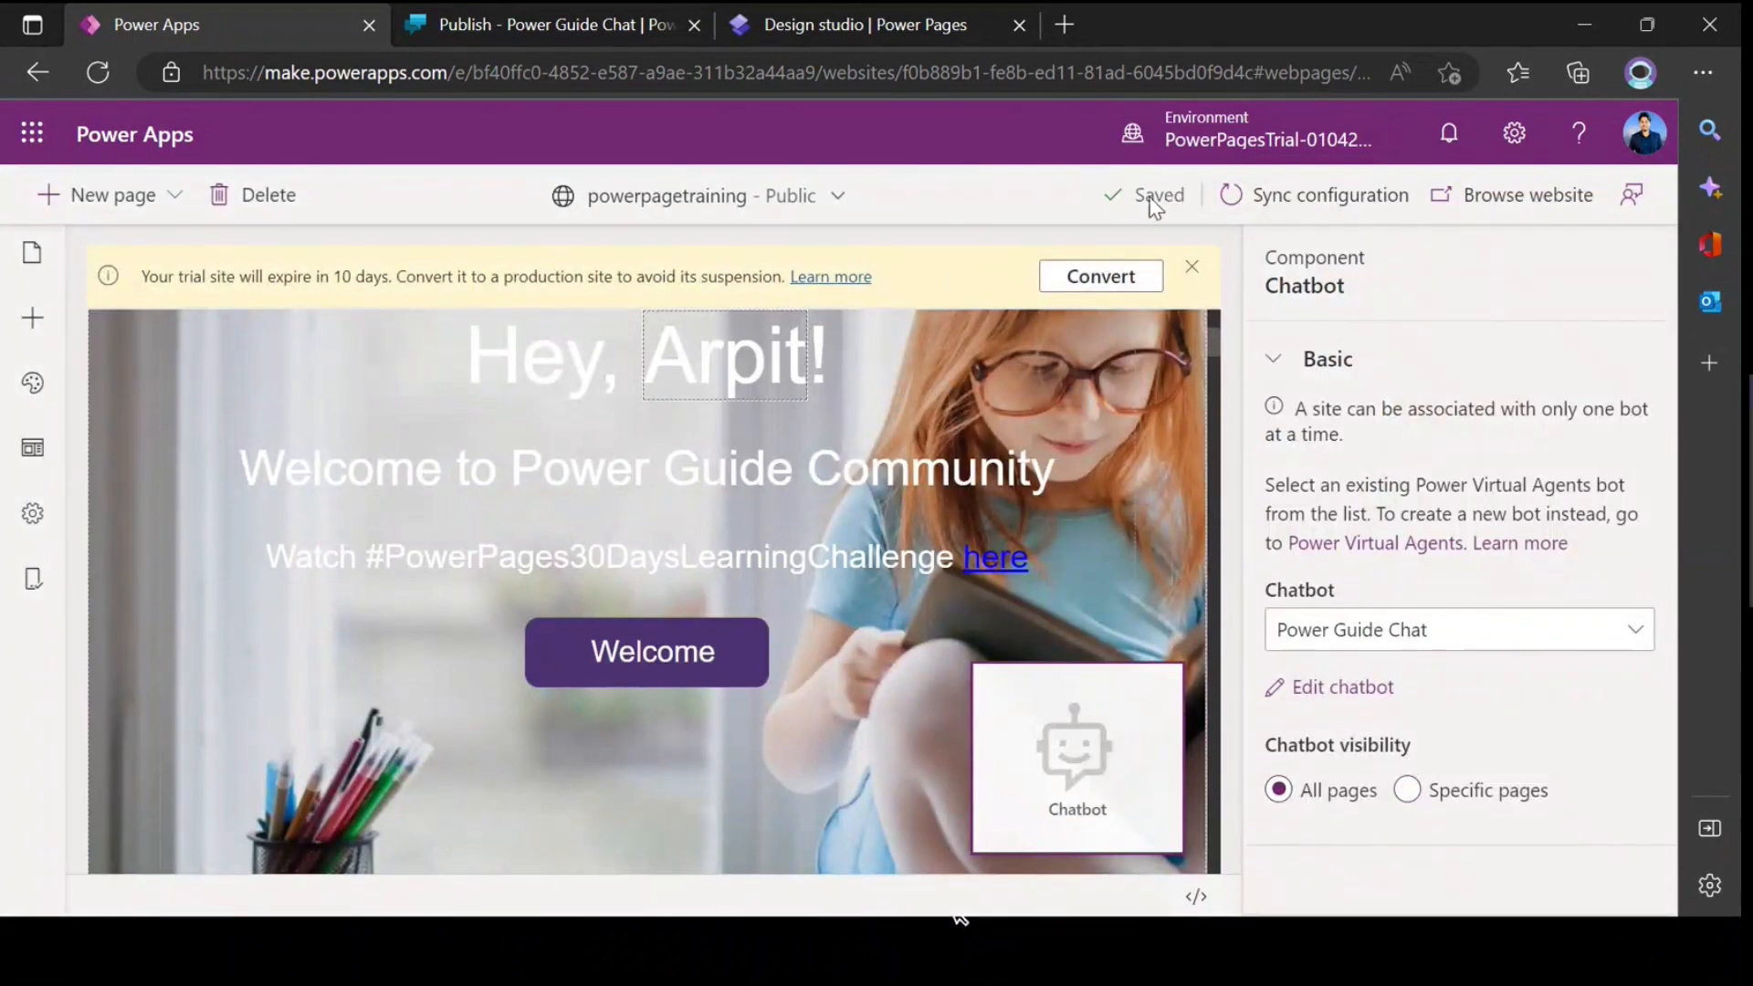
Step: Sync the site configuration and browse the live powerpagetraining website
left_click(1326, 212)
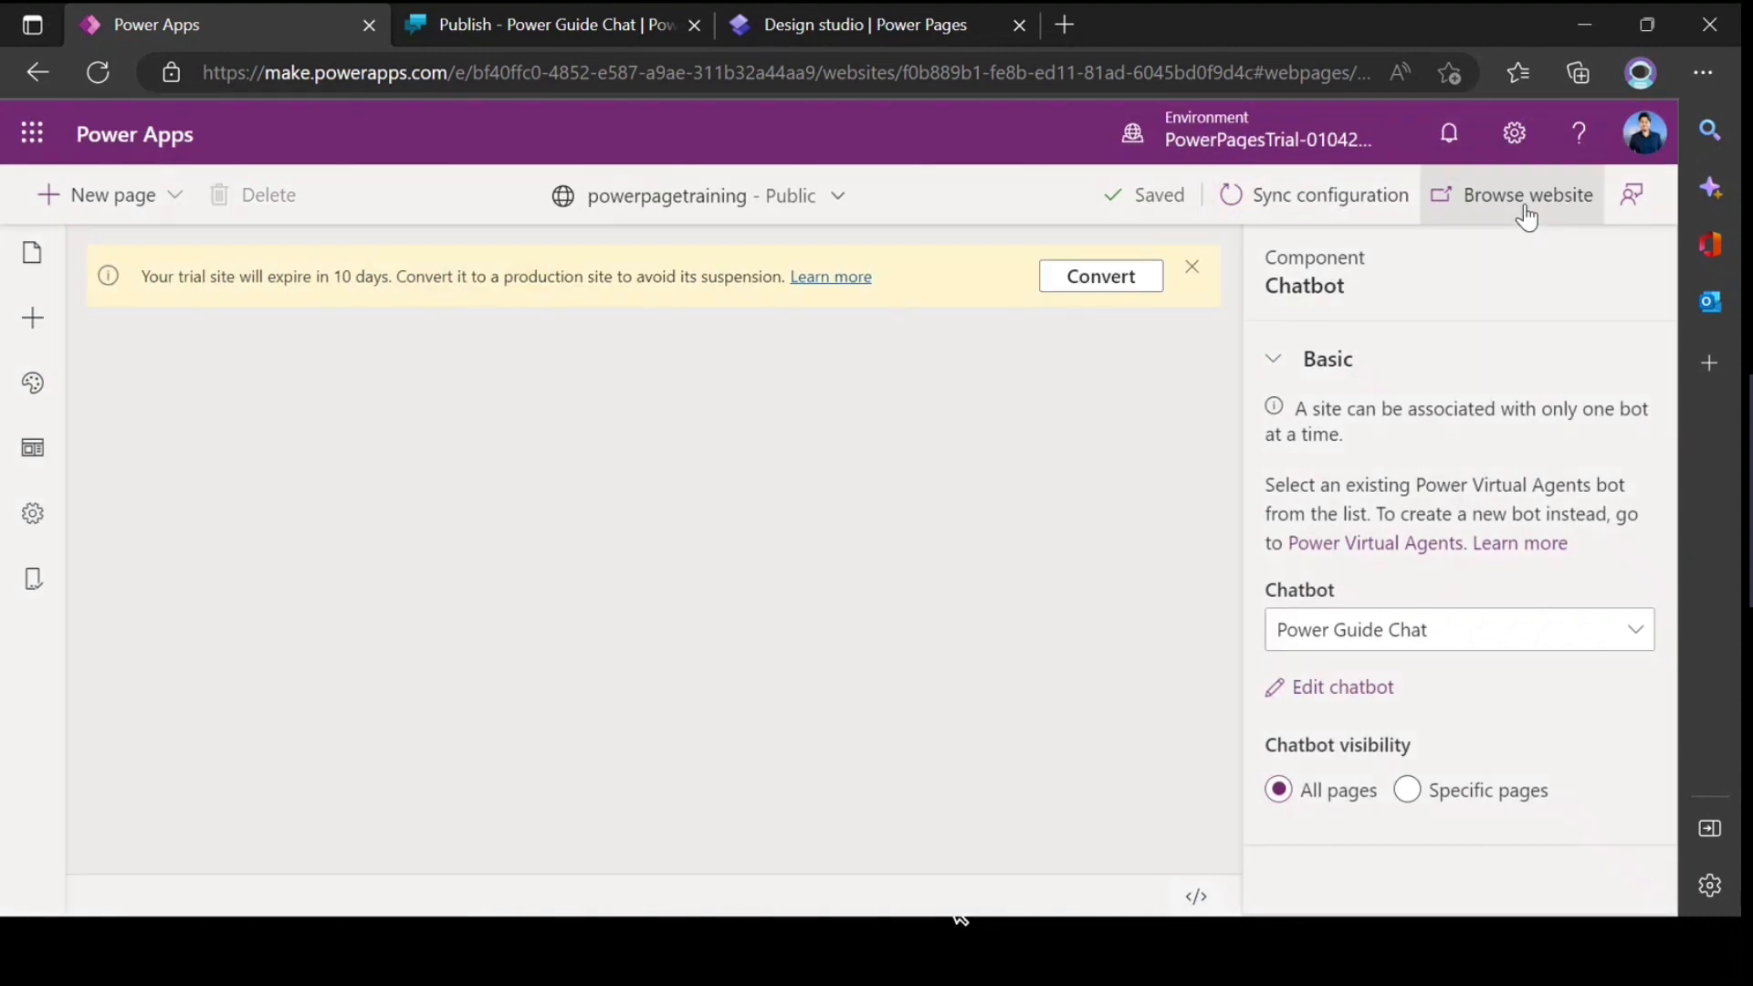
left_click(1515, 208)
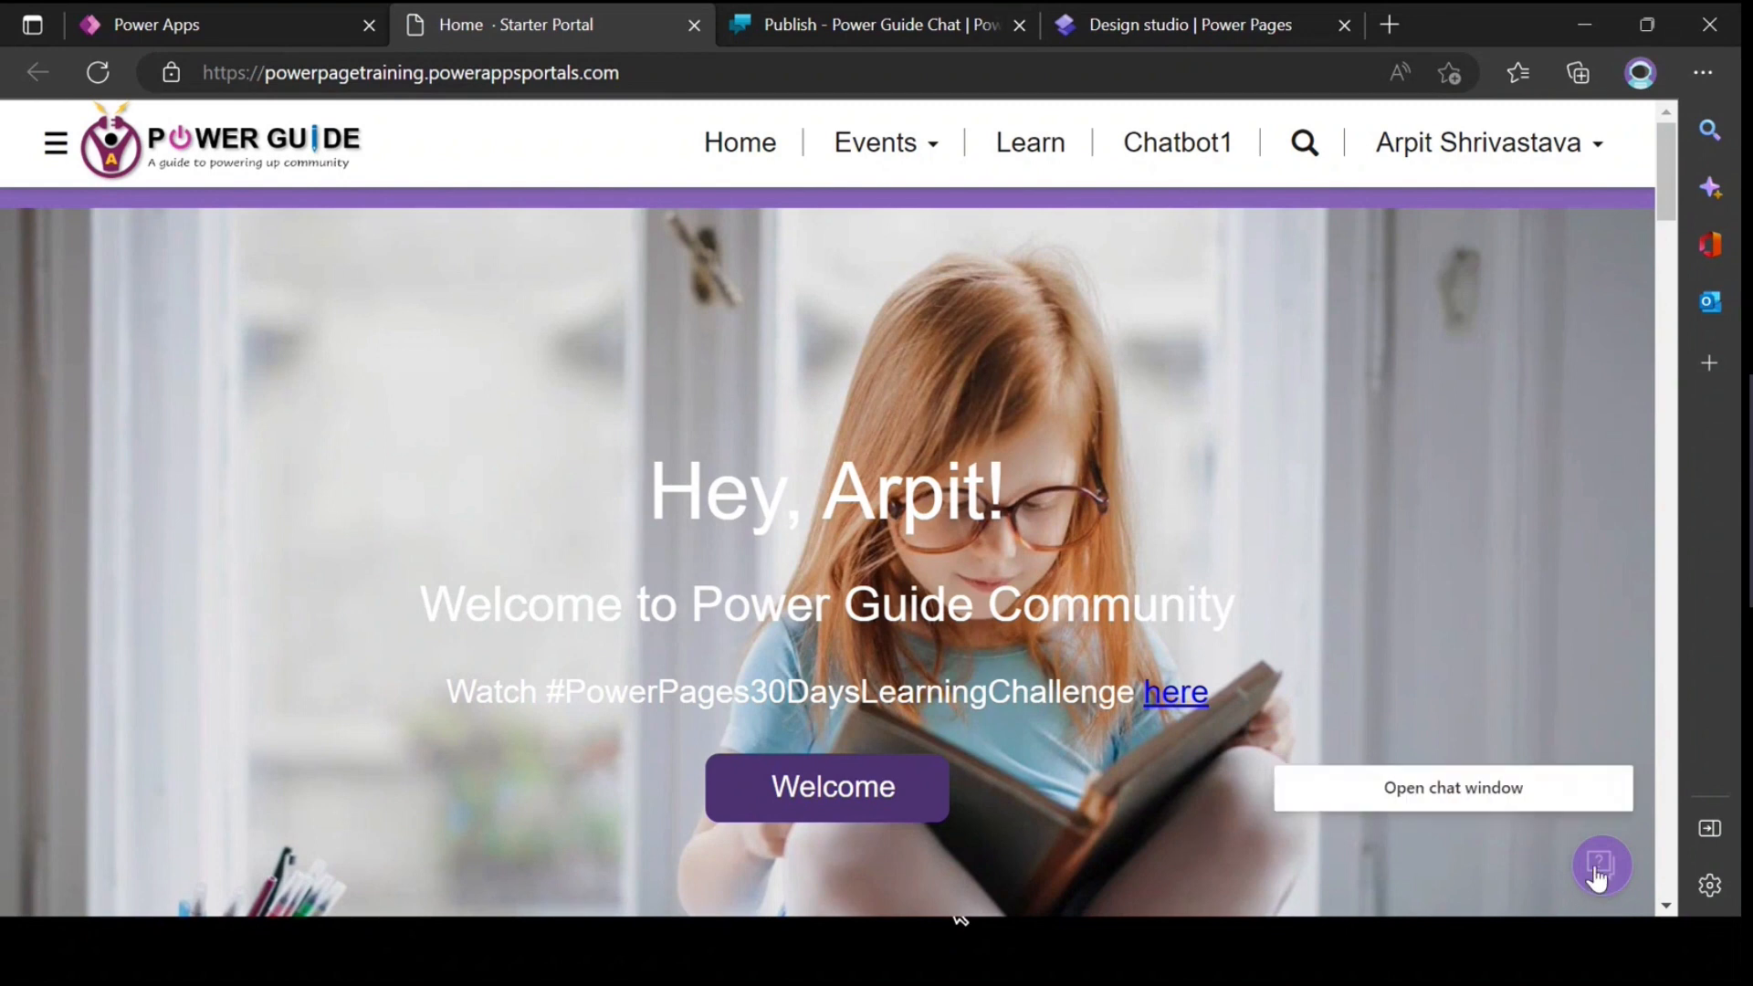
Step: In the Power Pages design studio, delete the Chatbot1 page from the main navigation without deleting its subpages
left_click(1160, 29)
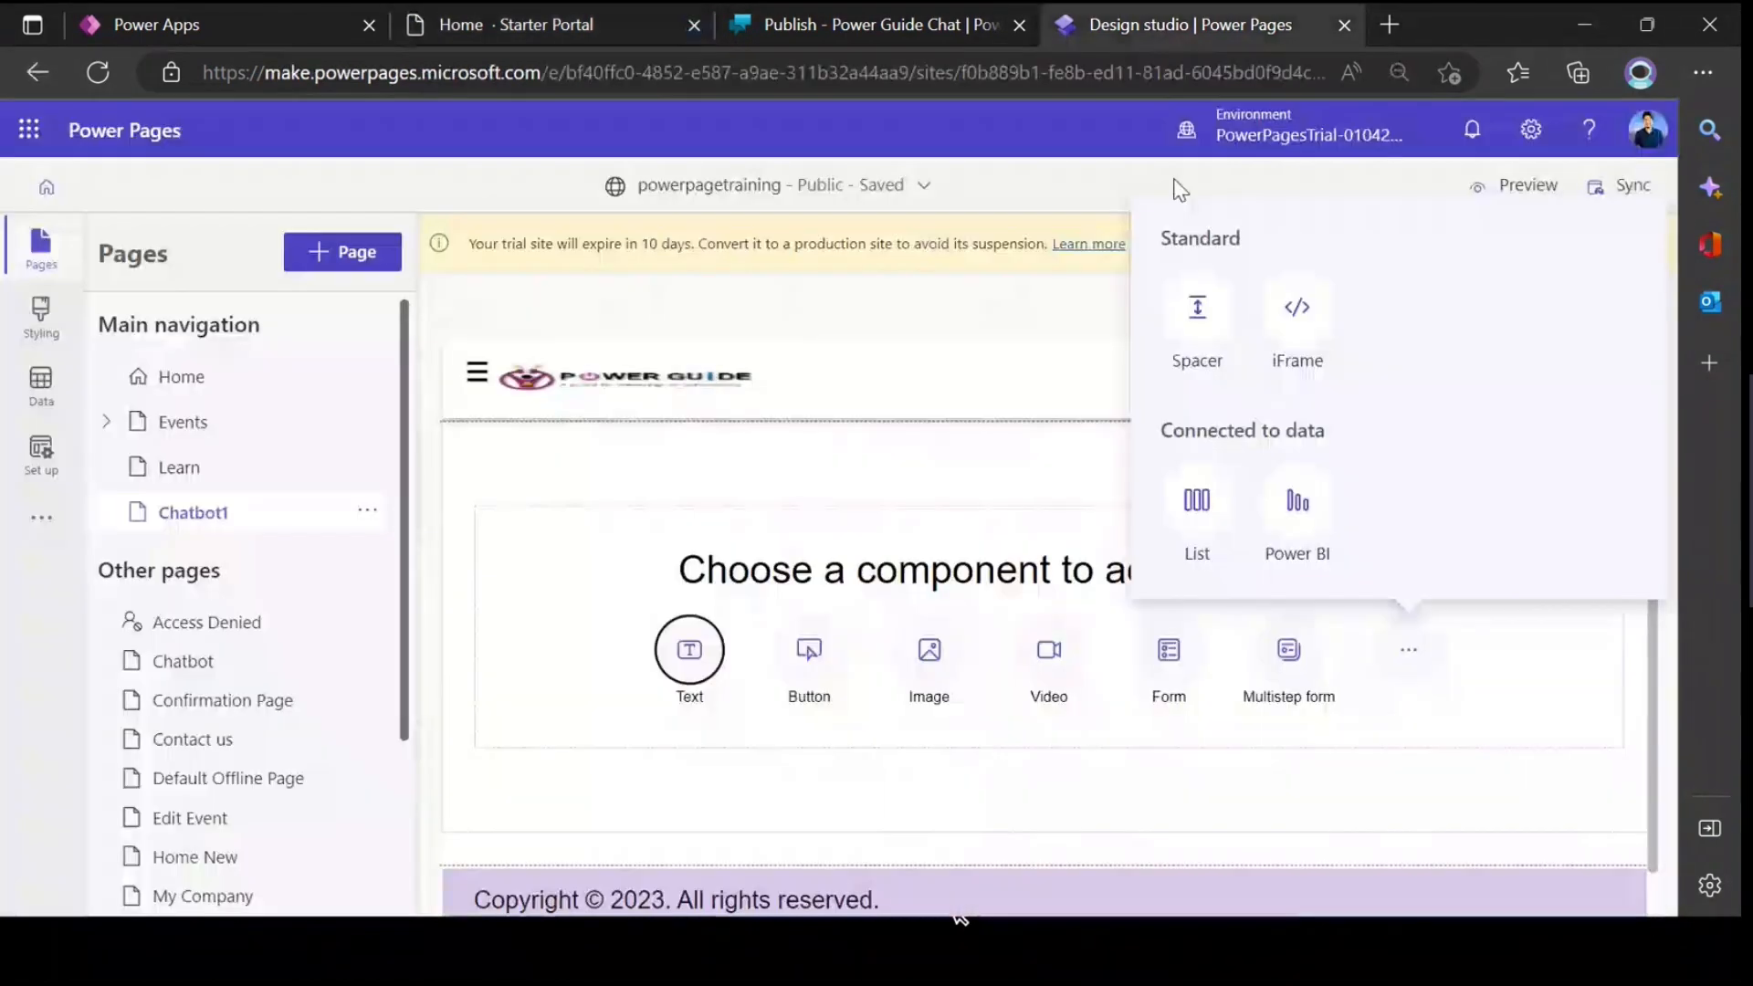
left_click(368, 509)
left_click(412, 864)
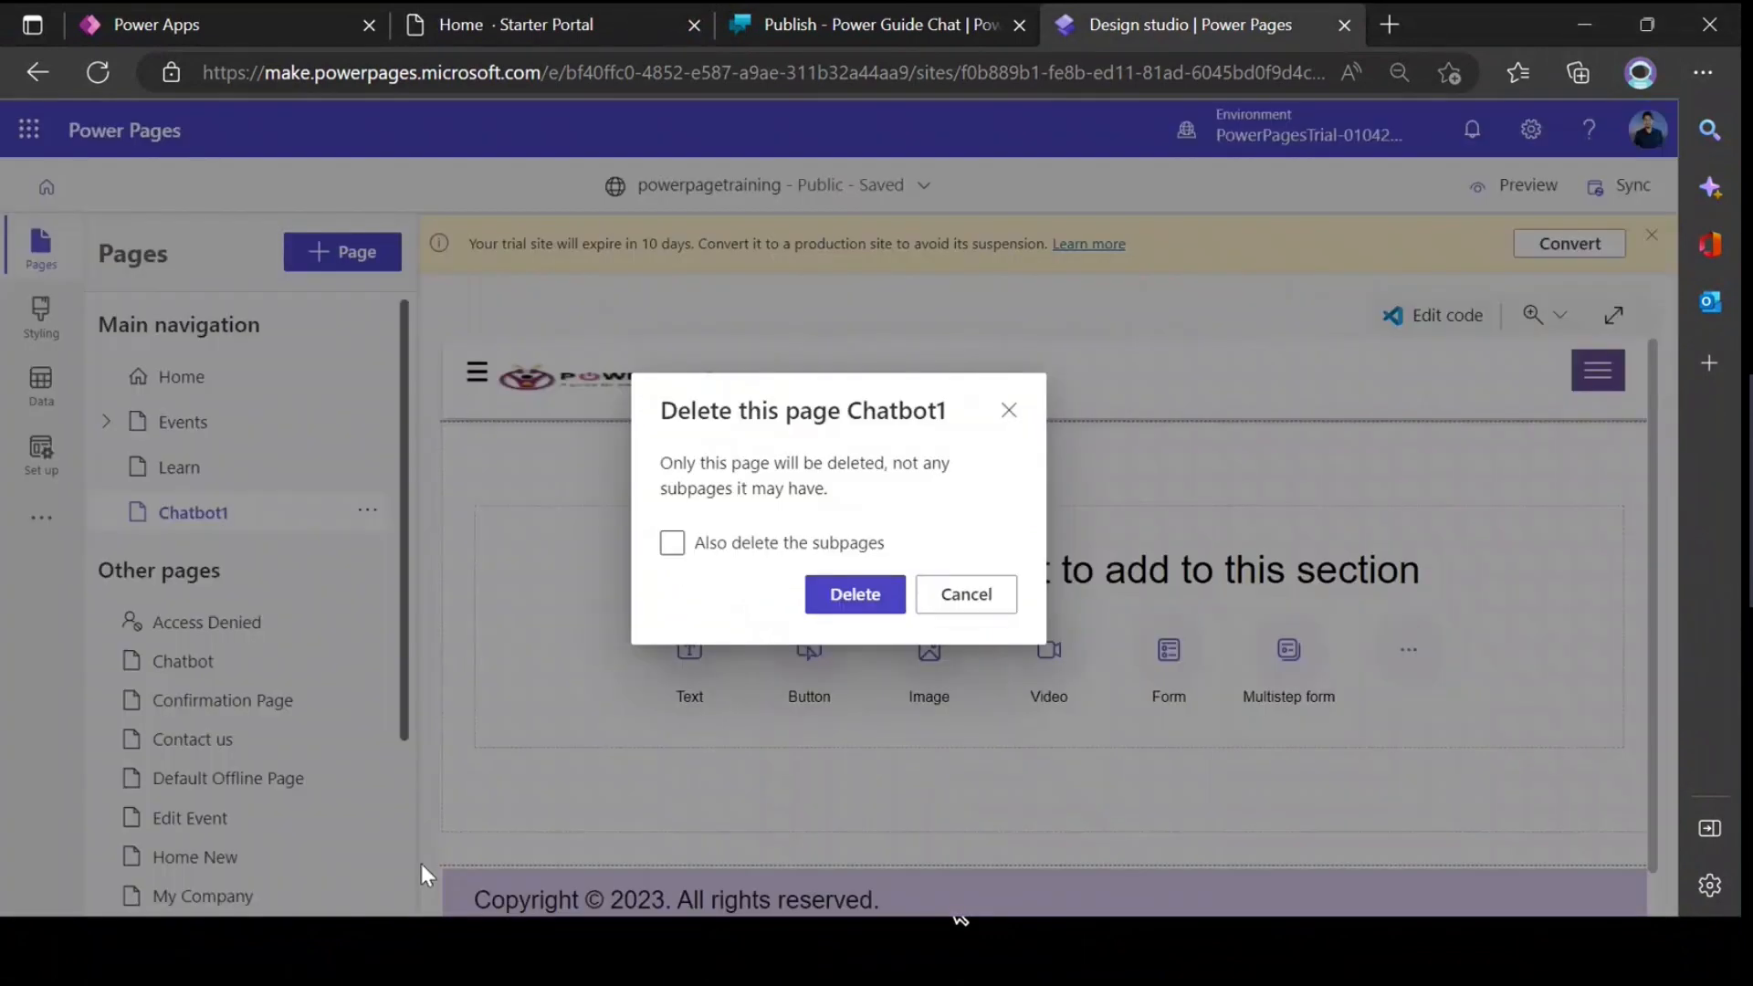
left_click(848, 595)
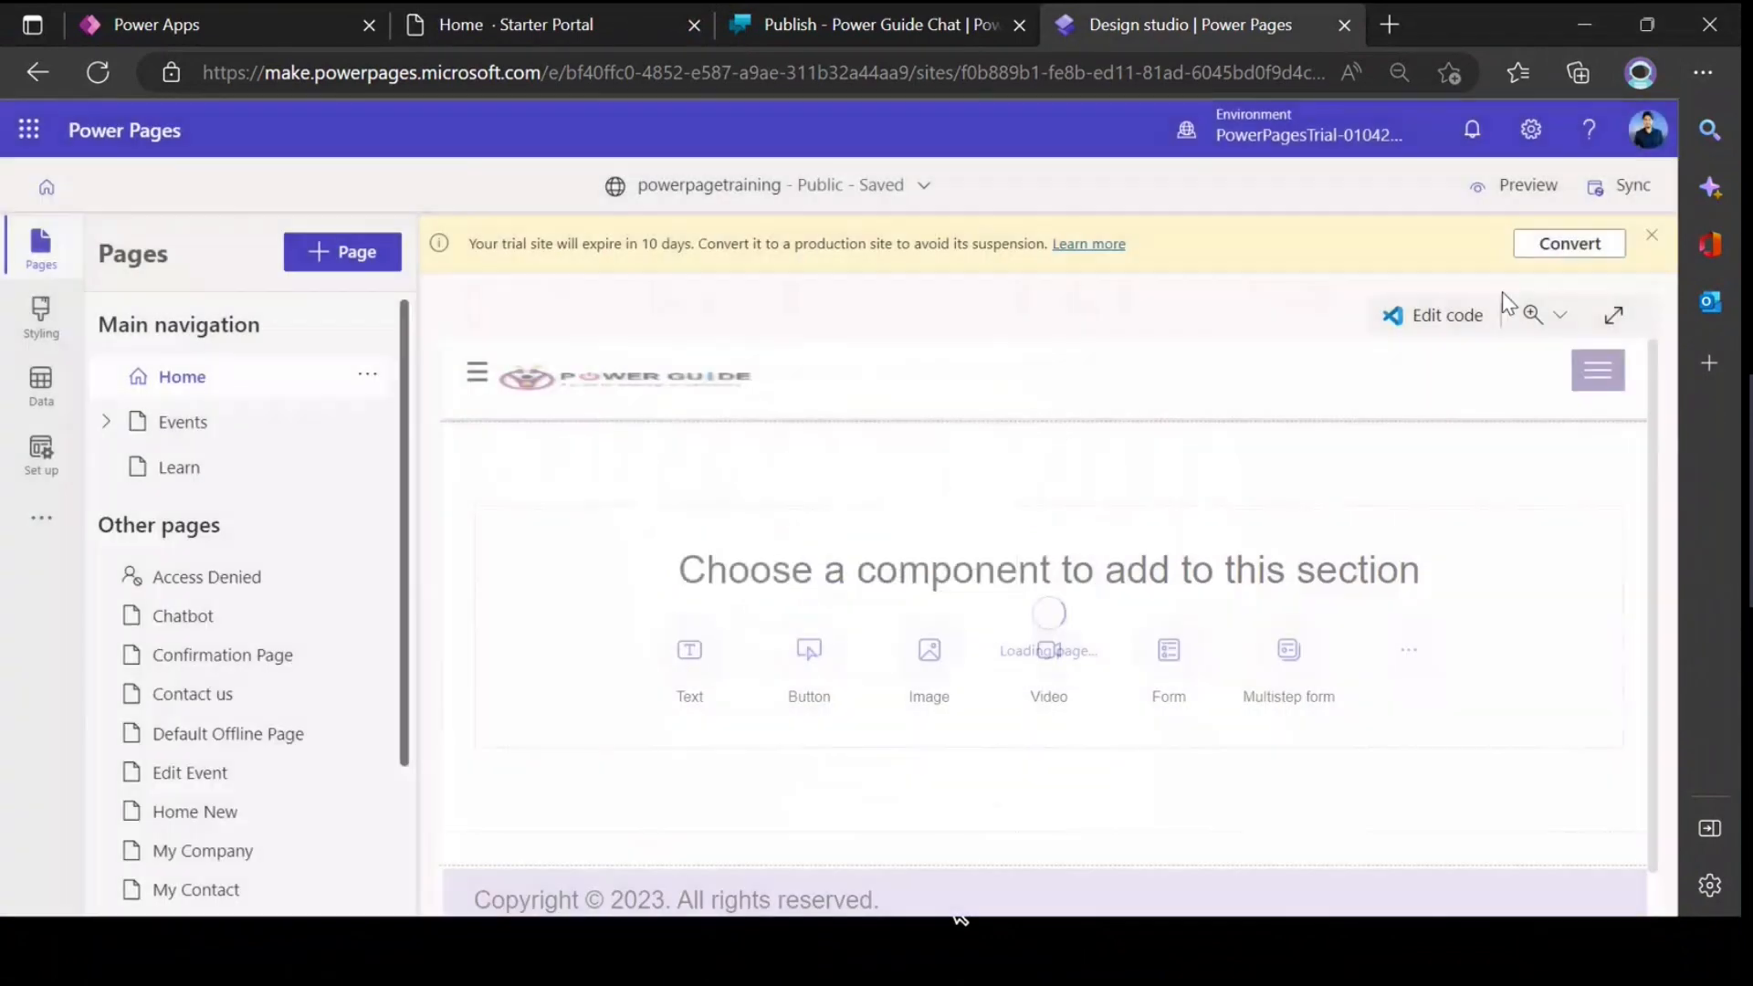
Step: Sync the site from the design studio, preview the live powerpagetraining website, and close the old Starter Portal browser tab
left_click(1623, 185)
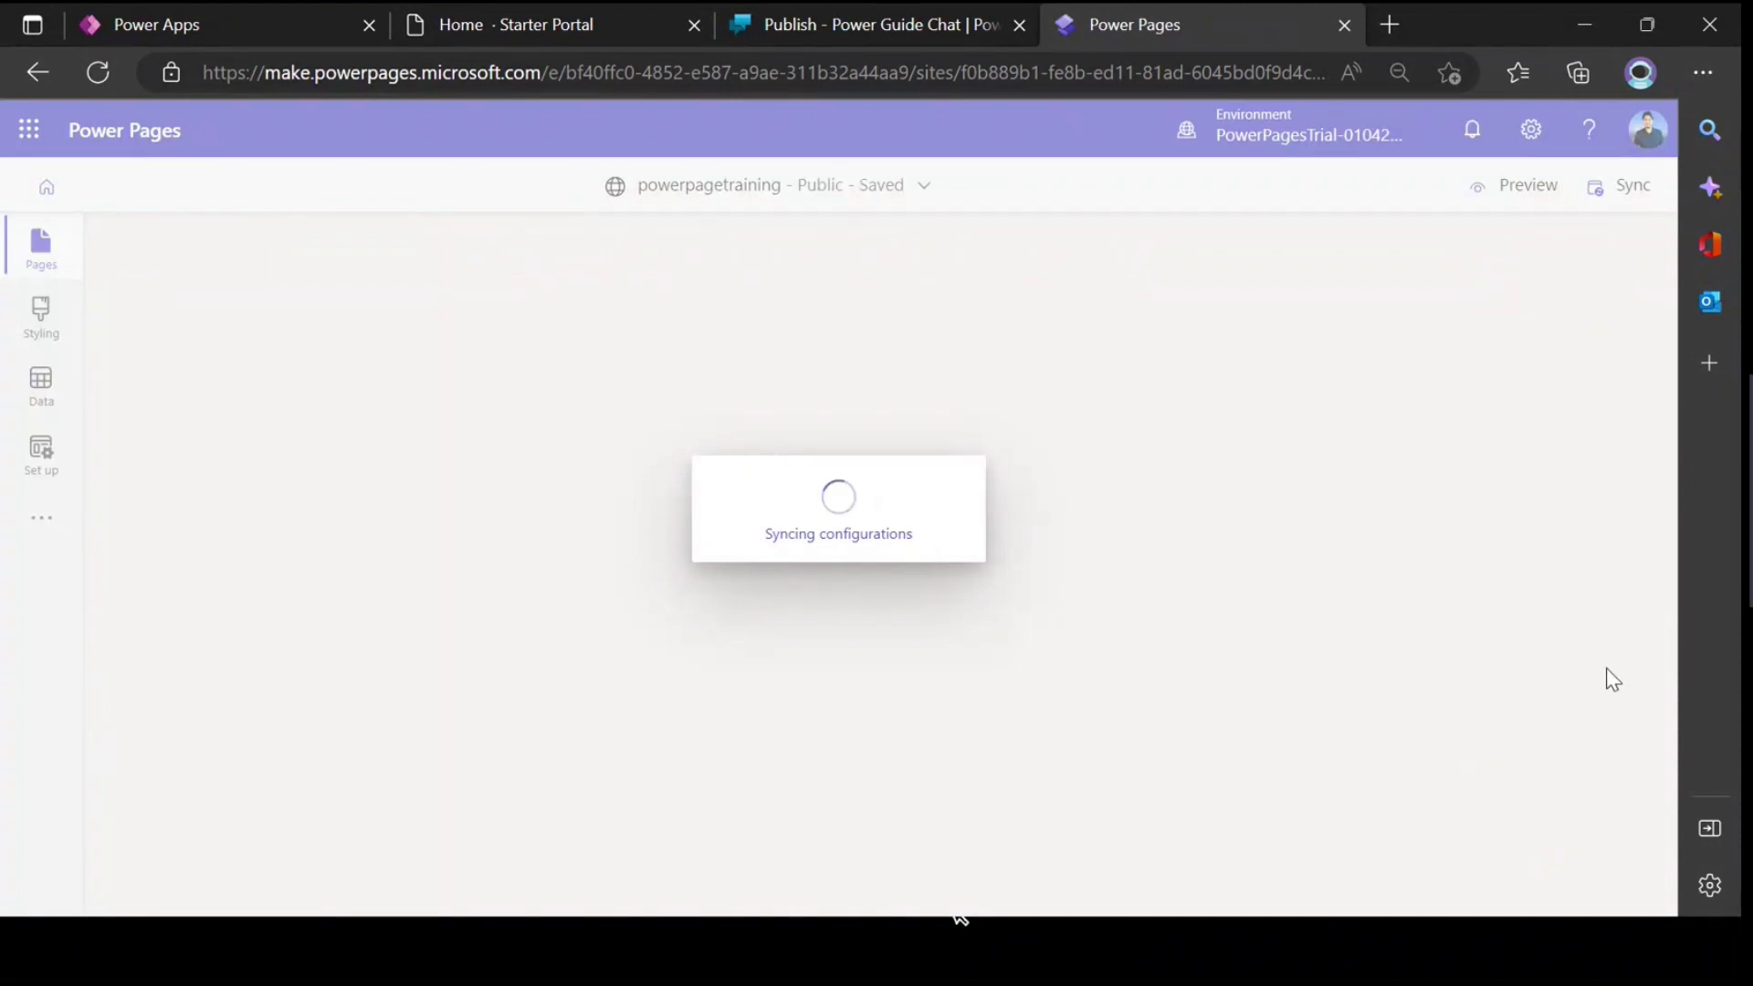
left_click(1506, 195)
left_click(1415, 274)
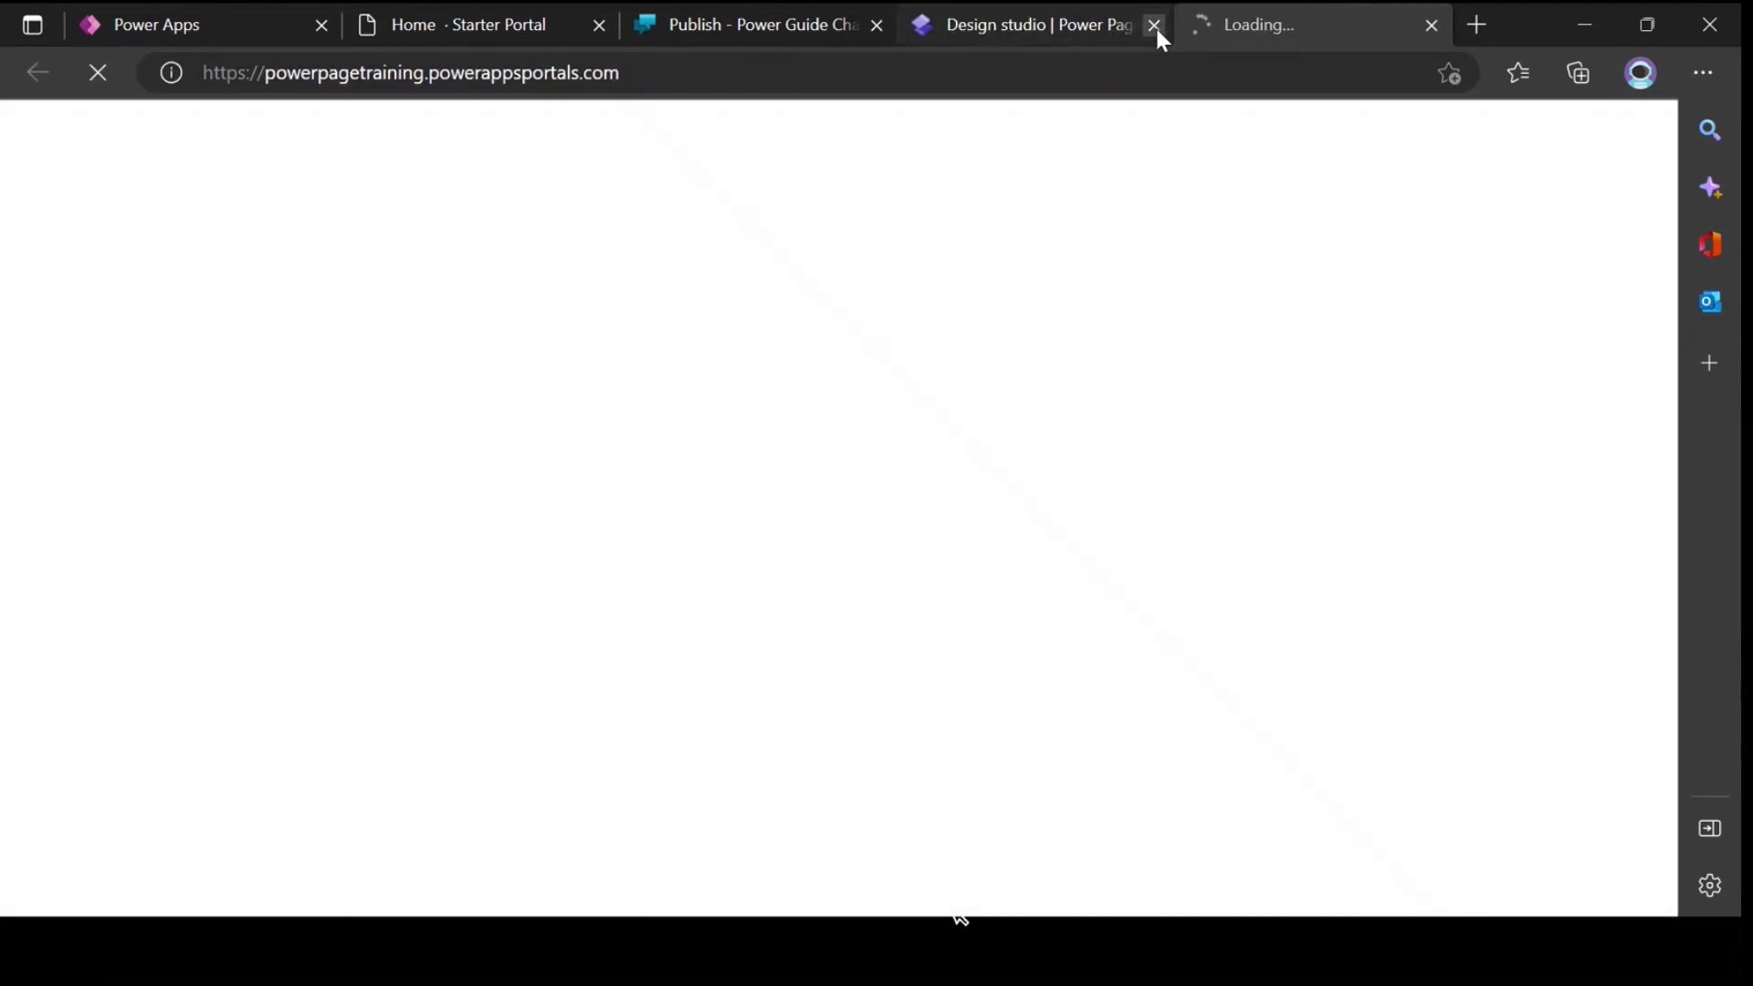
left_click(600, 28)
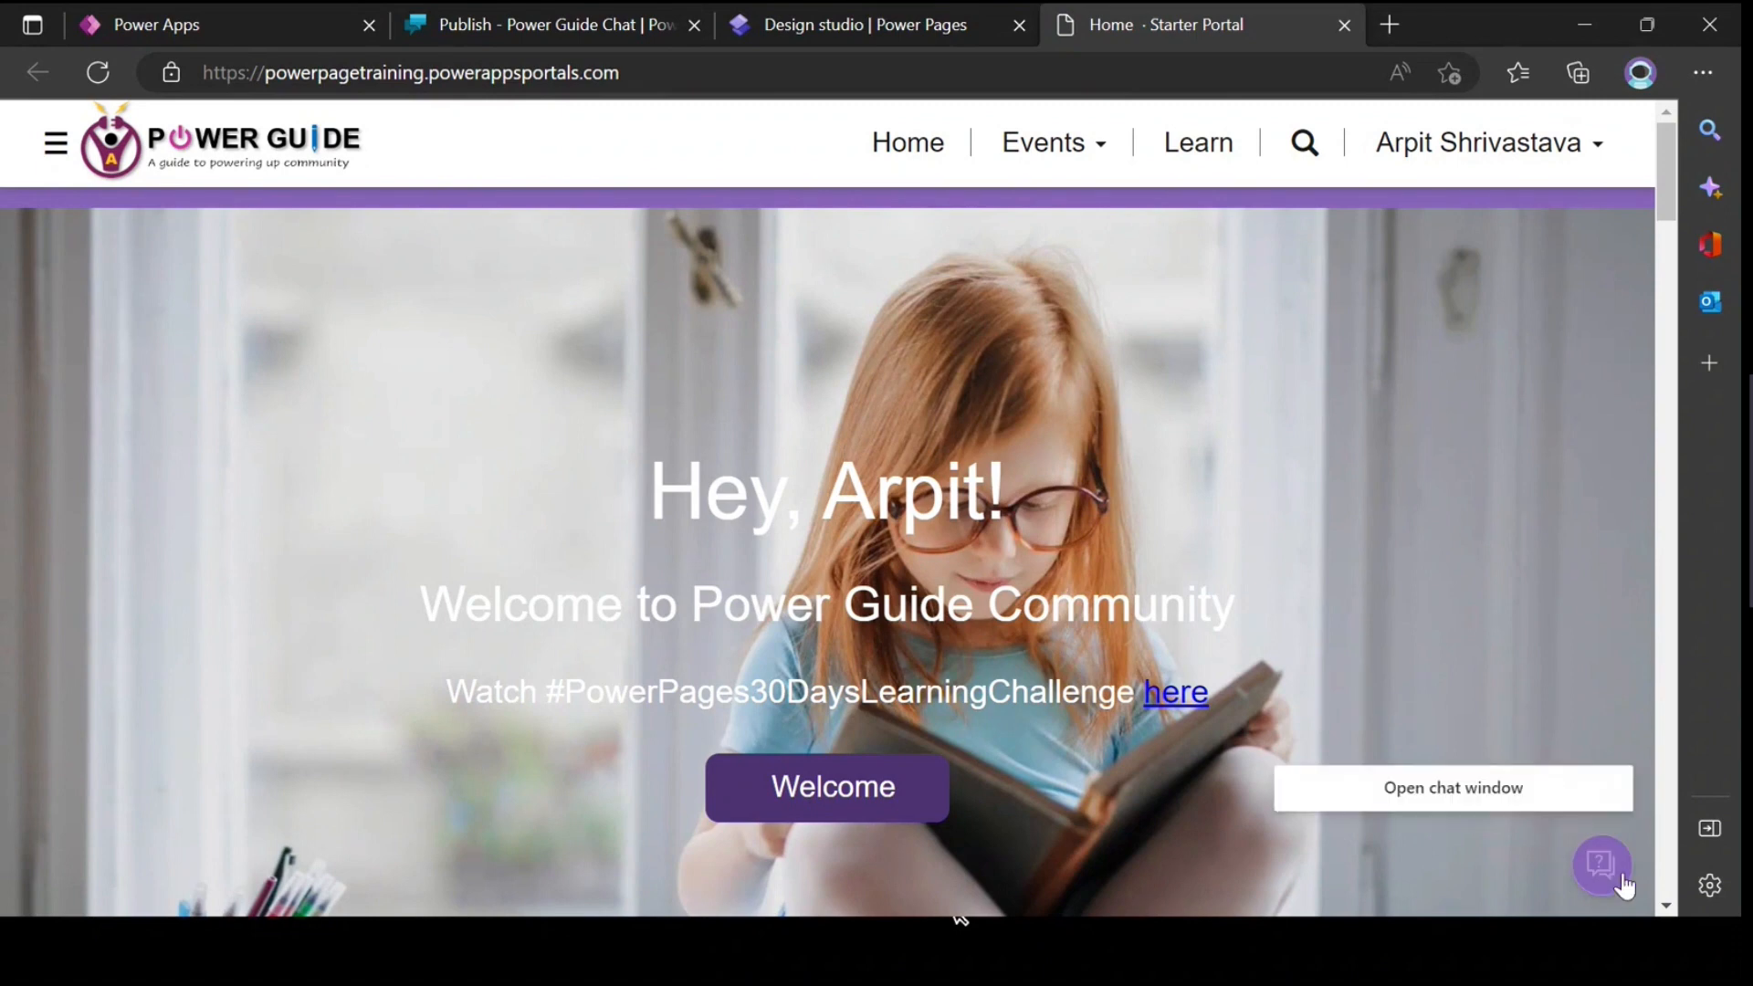
Step: Open the Power Guide Chat window on the live Home page and send the message Hey
left_click(1601, 865)
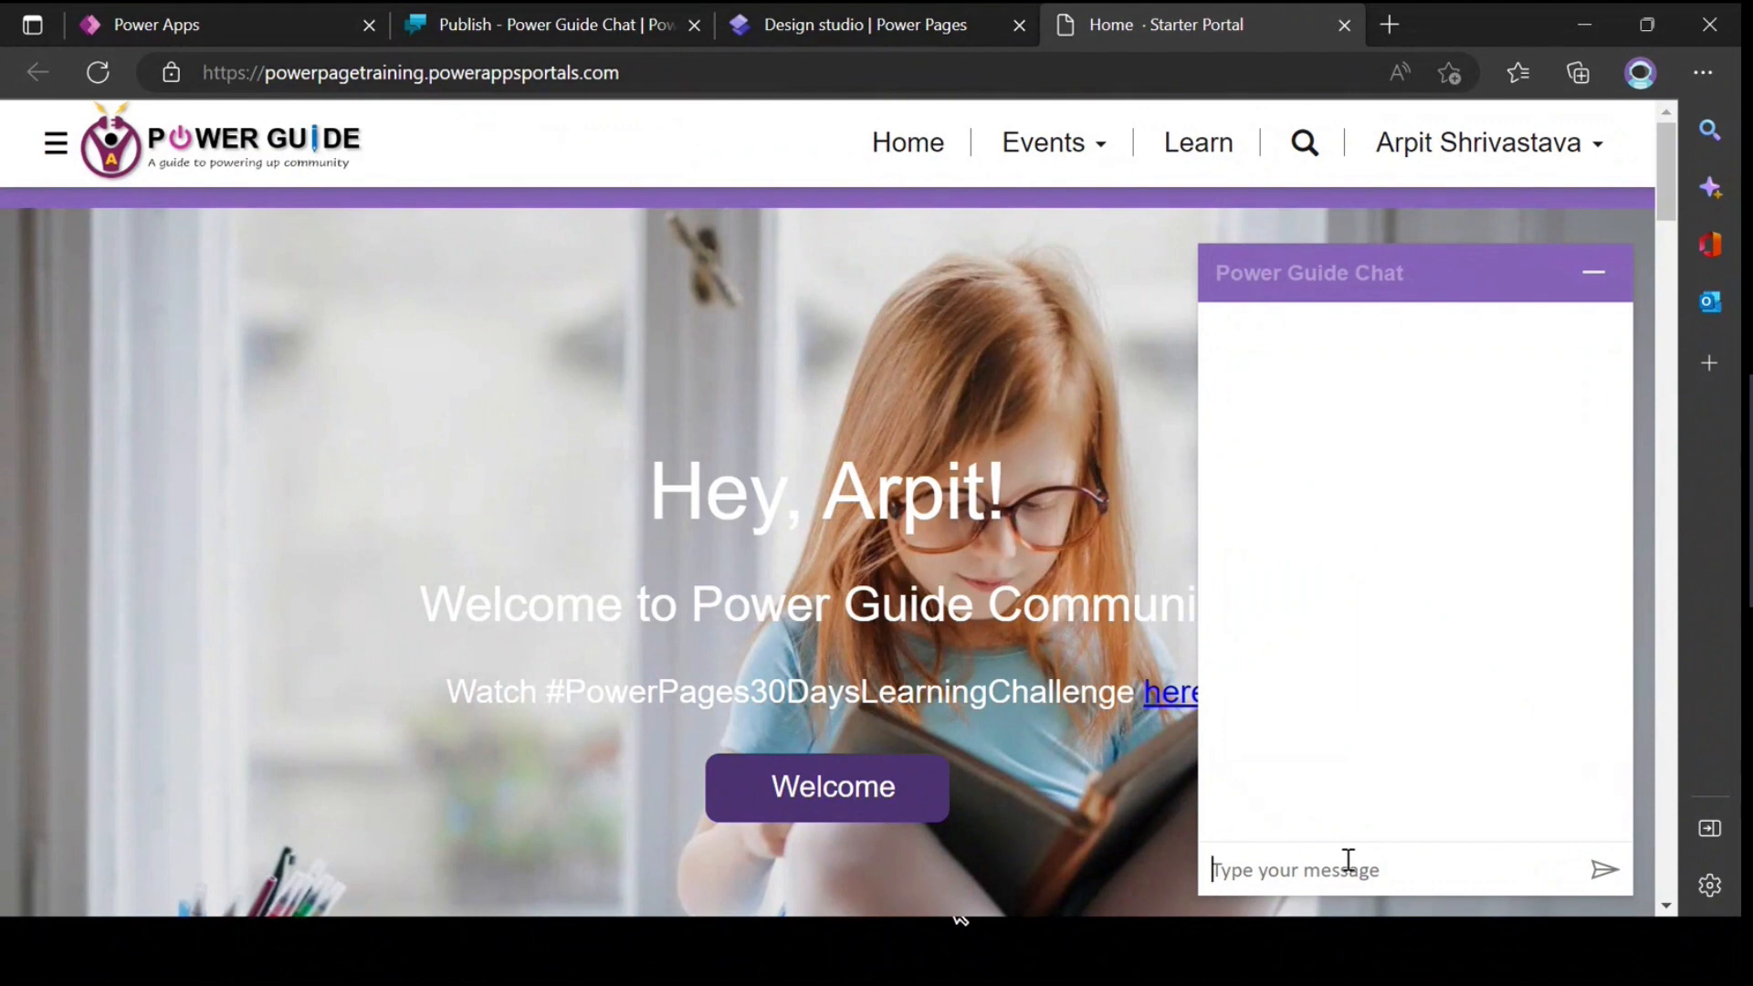
left_click(584, 24)
left_click(1126, 23)
left_click(1389, 877)
type("Hey")
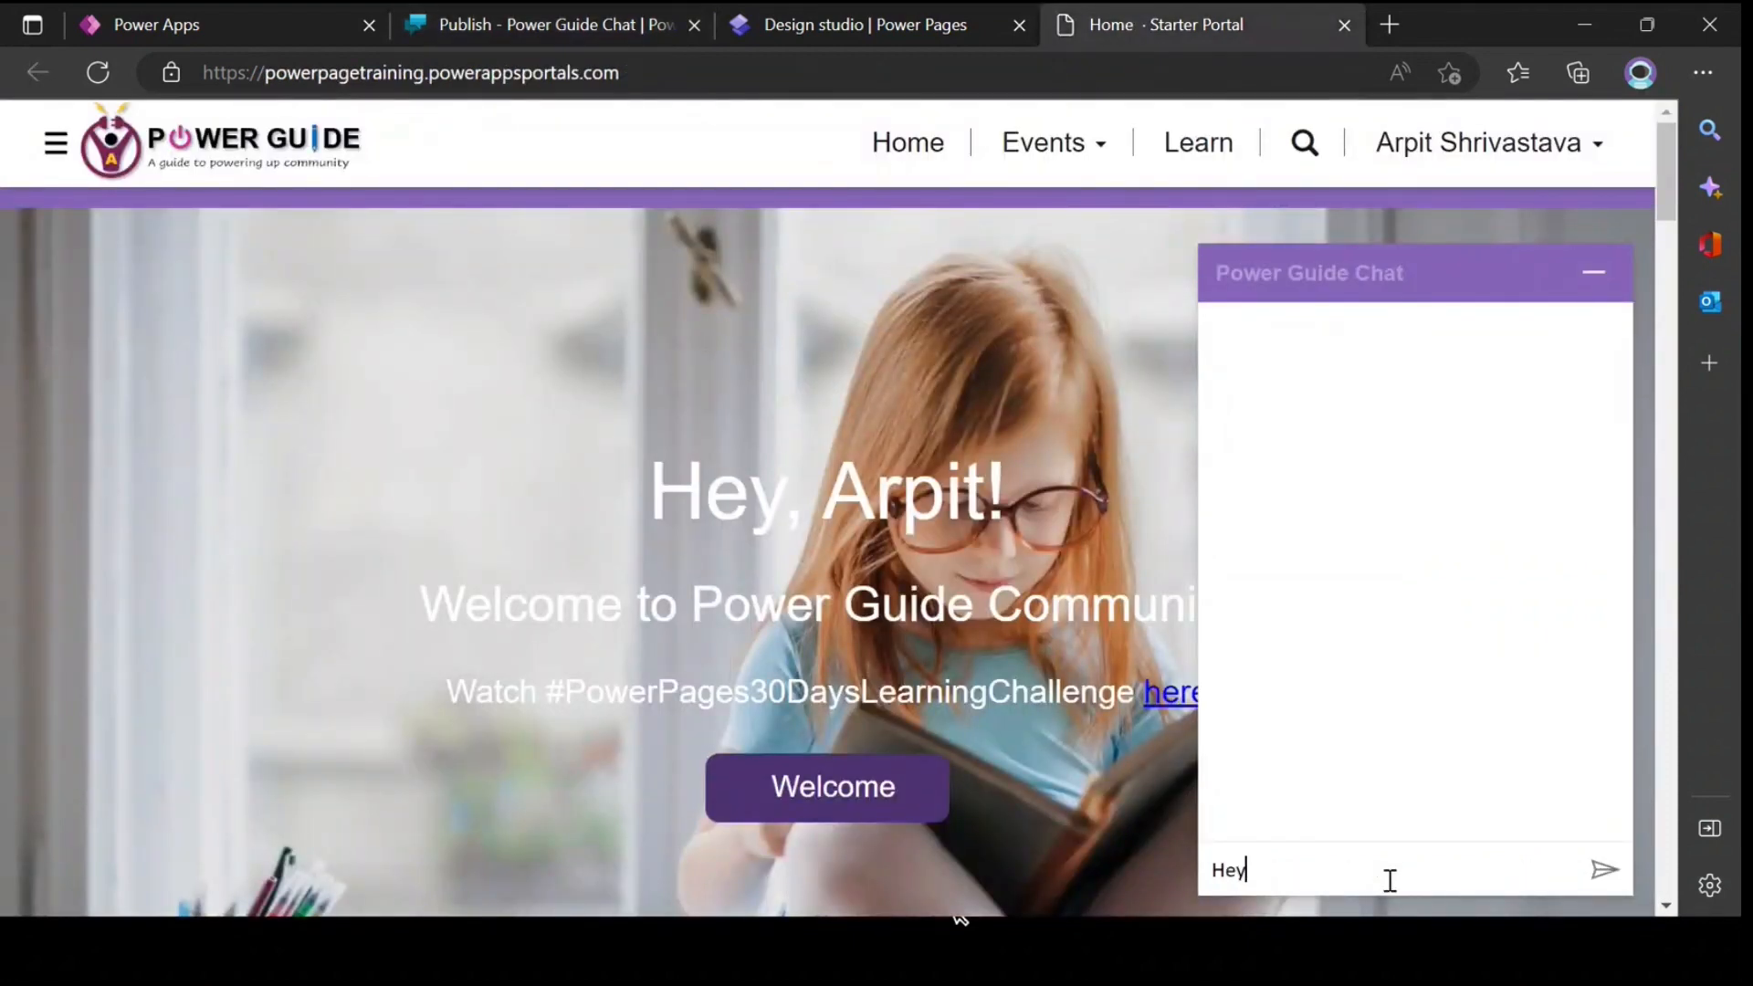
key("Return")
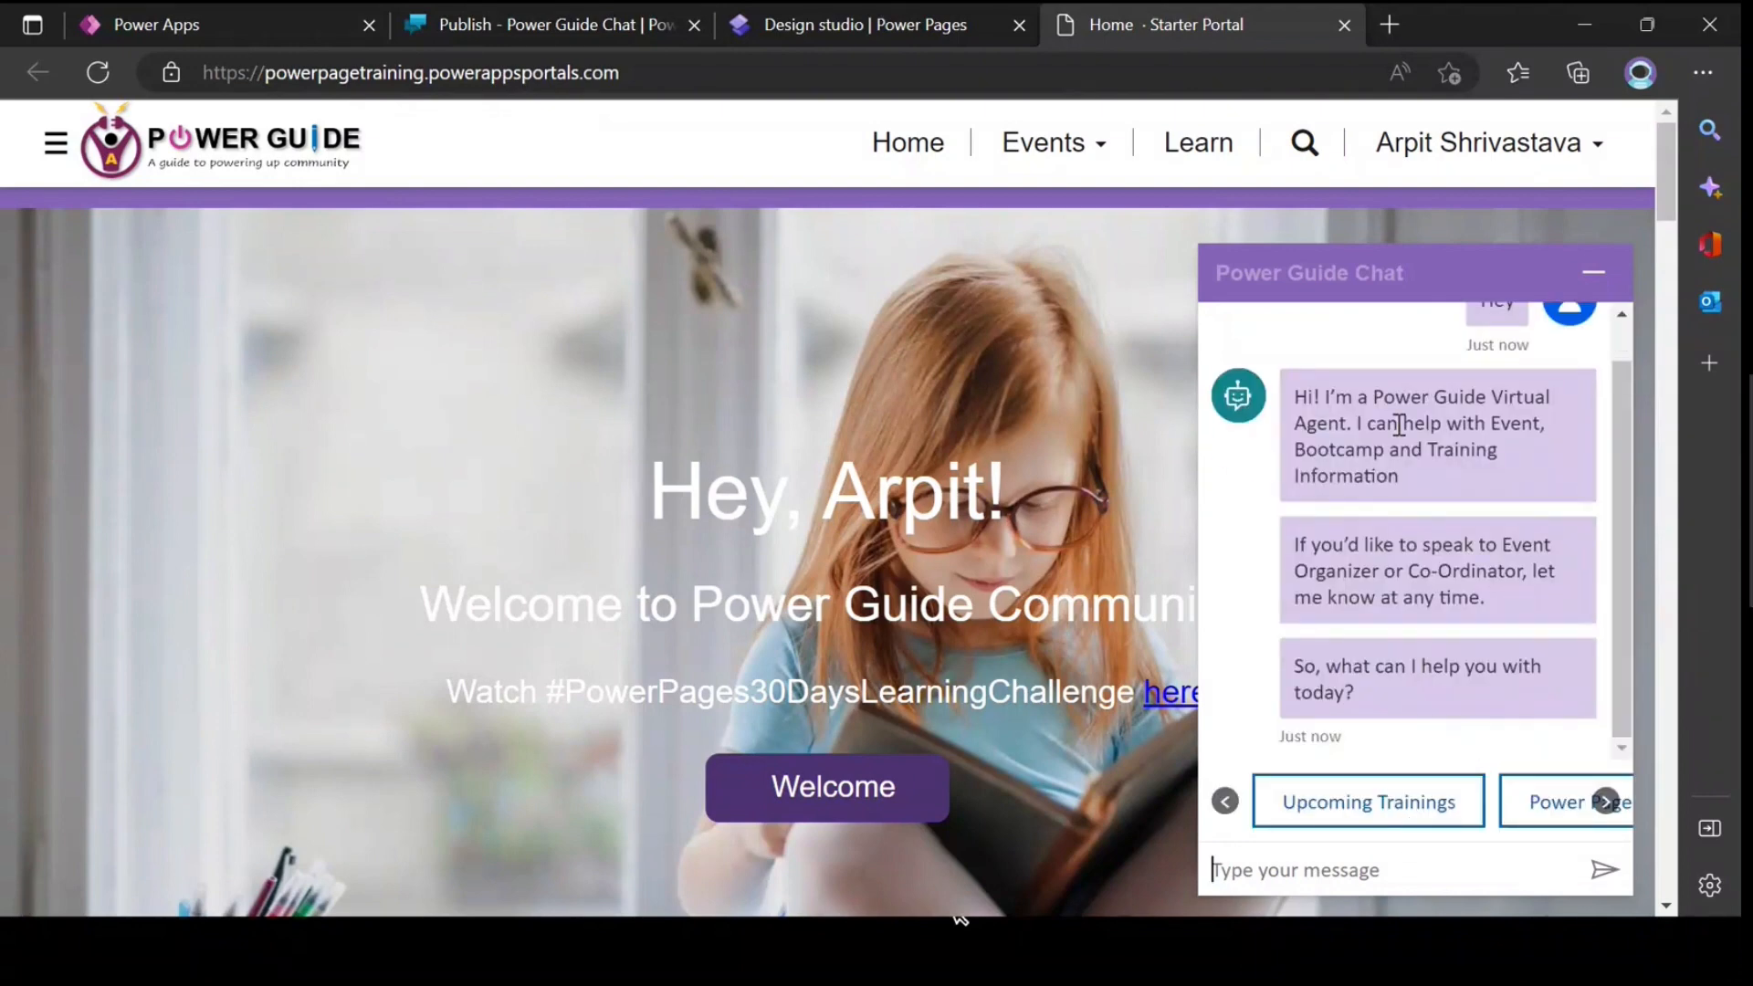
Step: Choose the Power Pages Learning Challenge topic in the chat and request Video links from the bot
left_click(1556, 803)
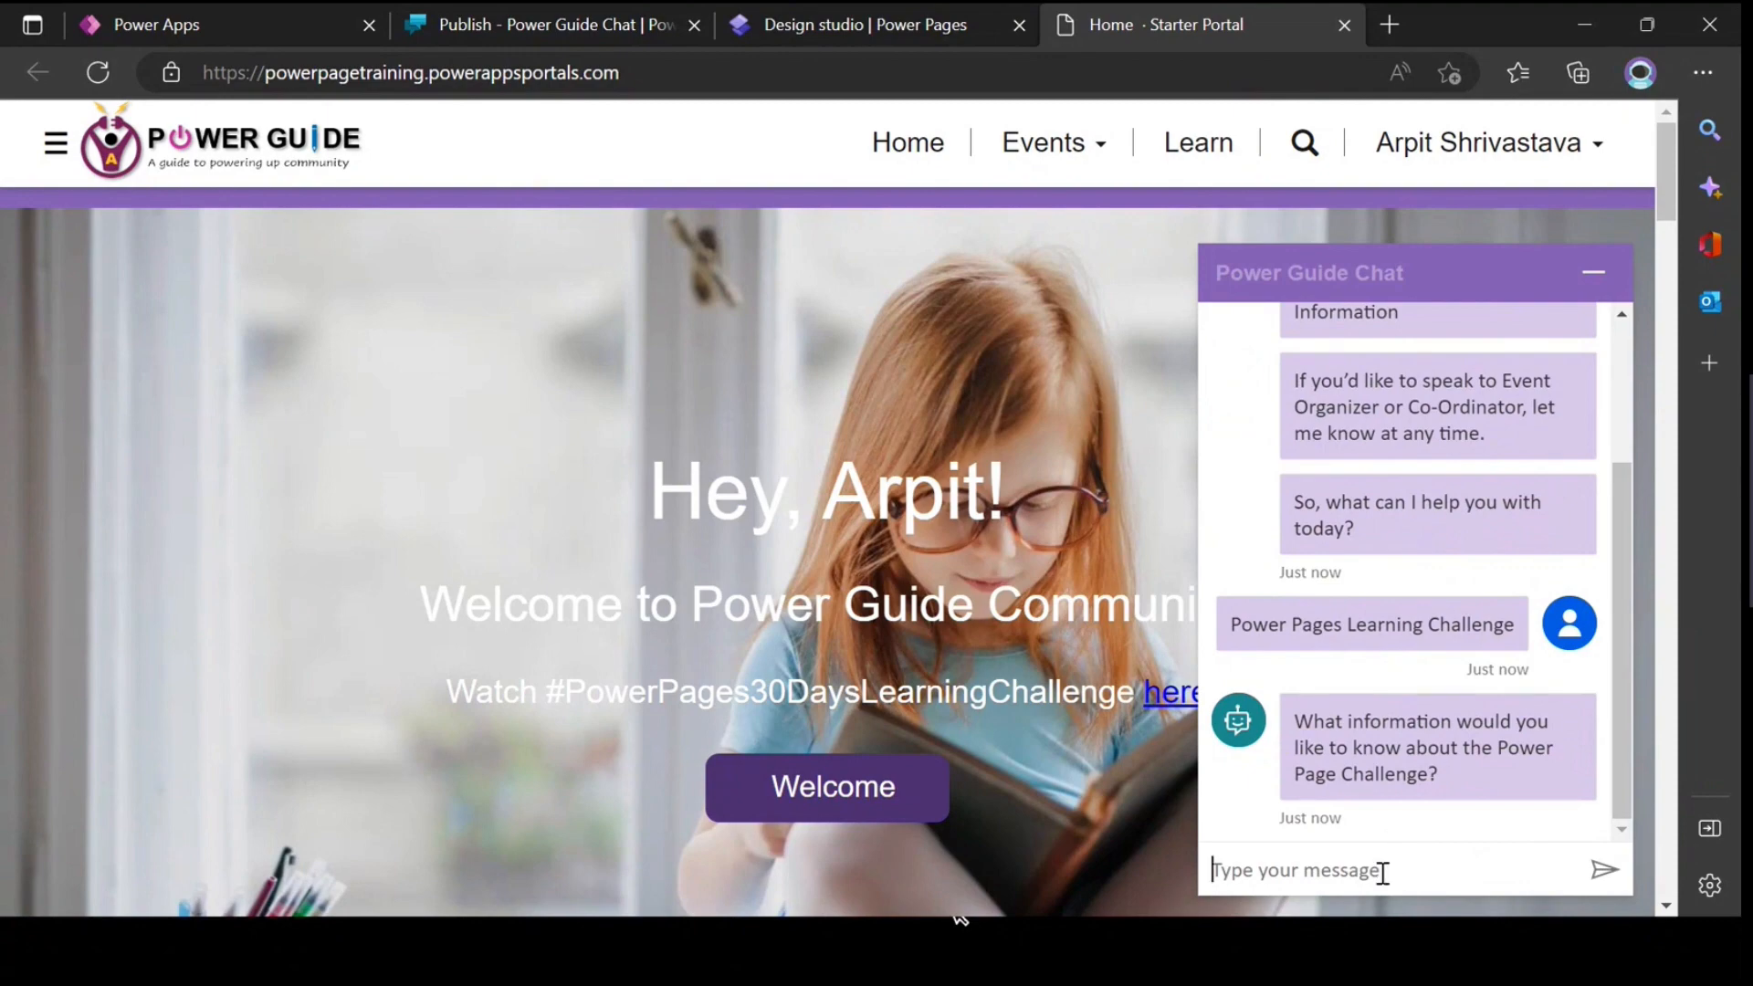
type("Video link")
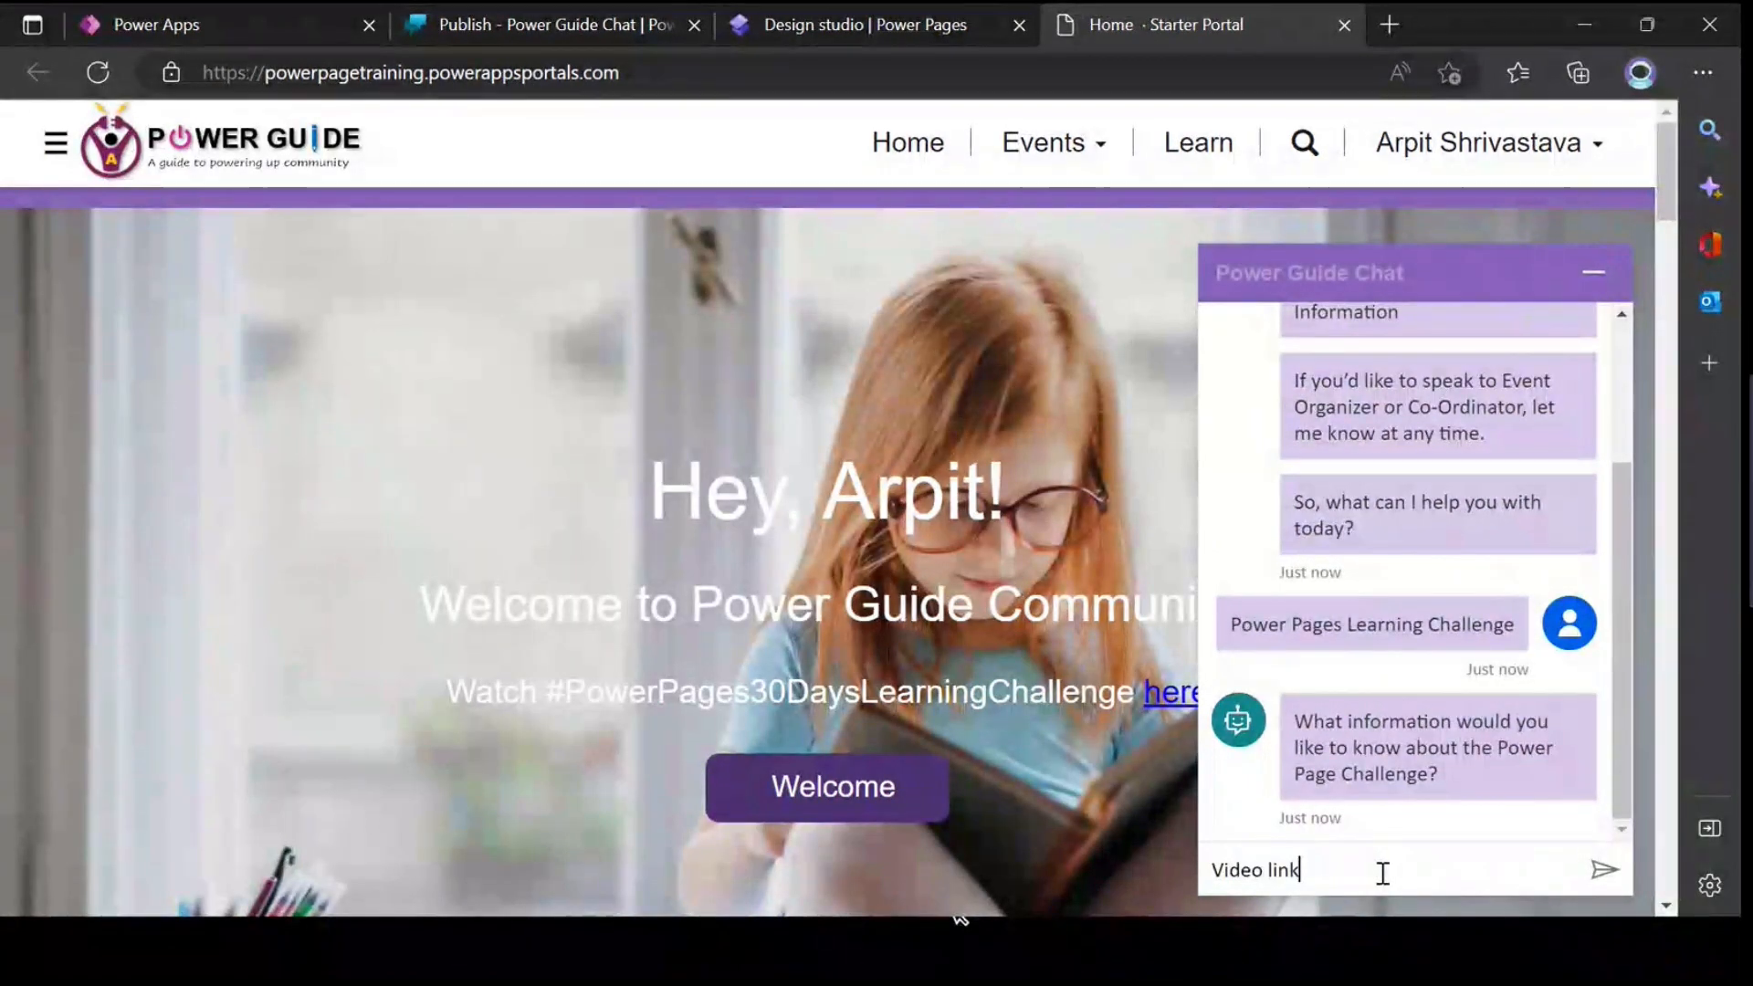
type("s")
key("Return")
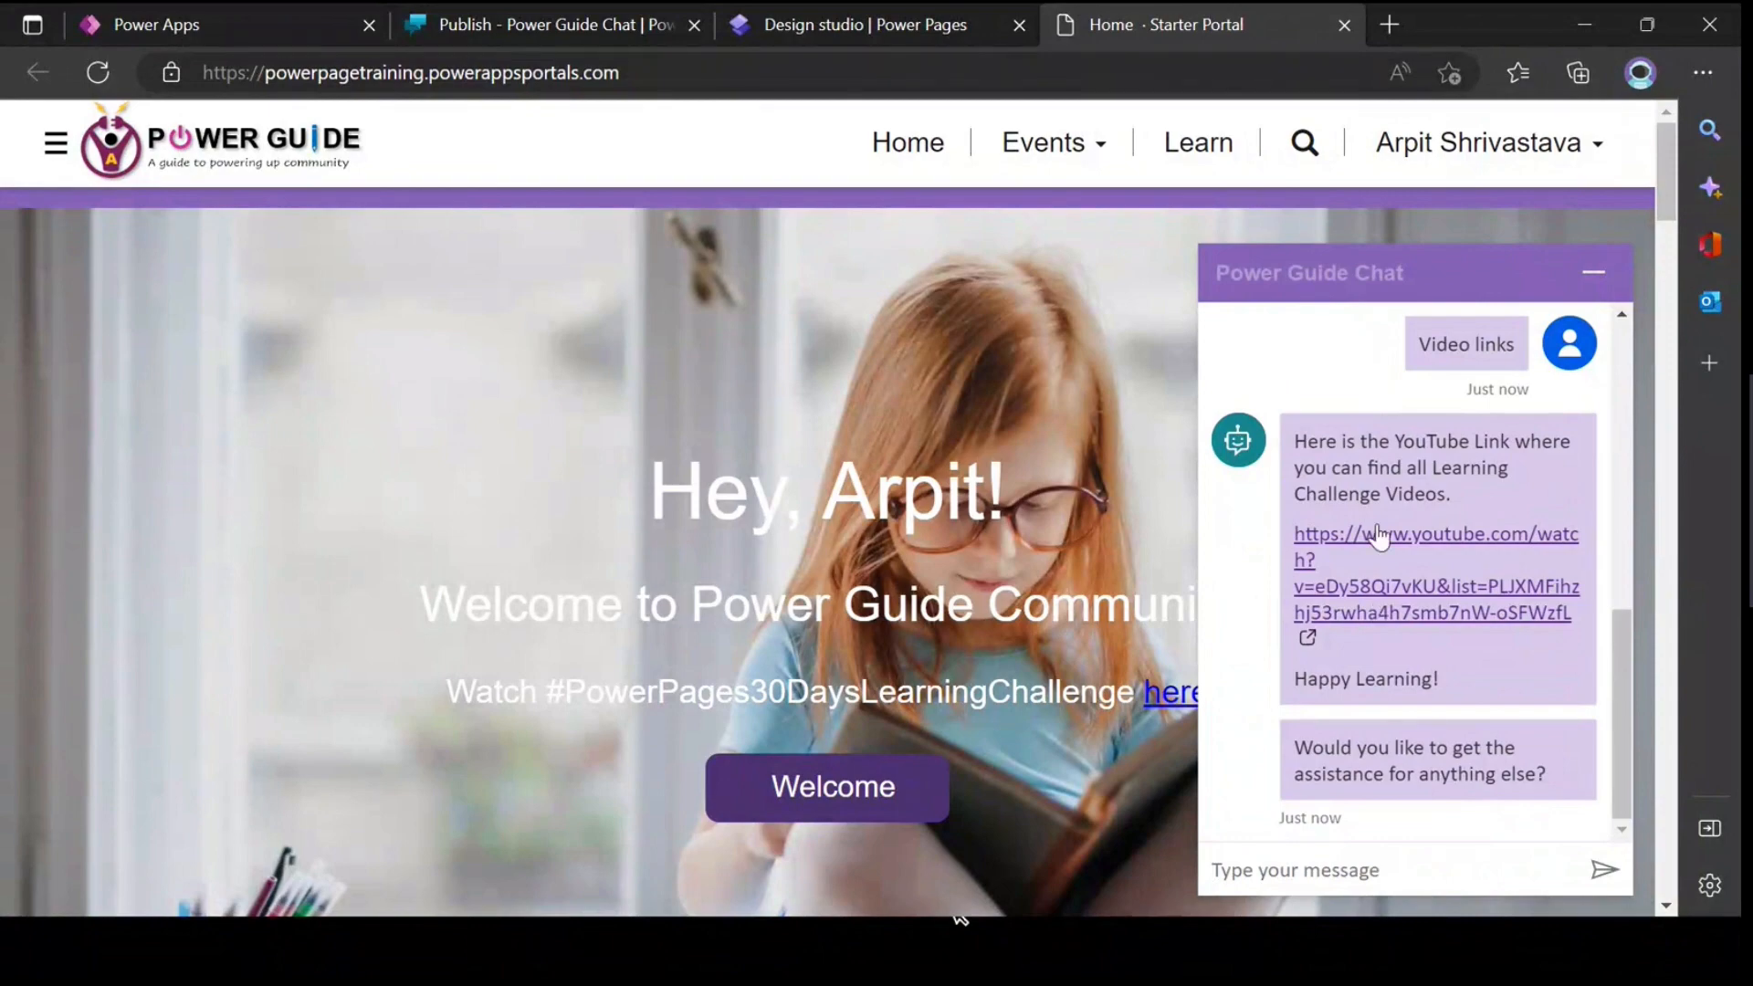
Step: Review the chat conversation from the bot's latest reply back to the opening greeting, and minimize the chat window
scroll(1366, 774, "down", 4)
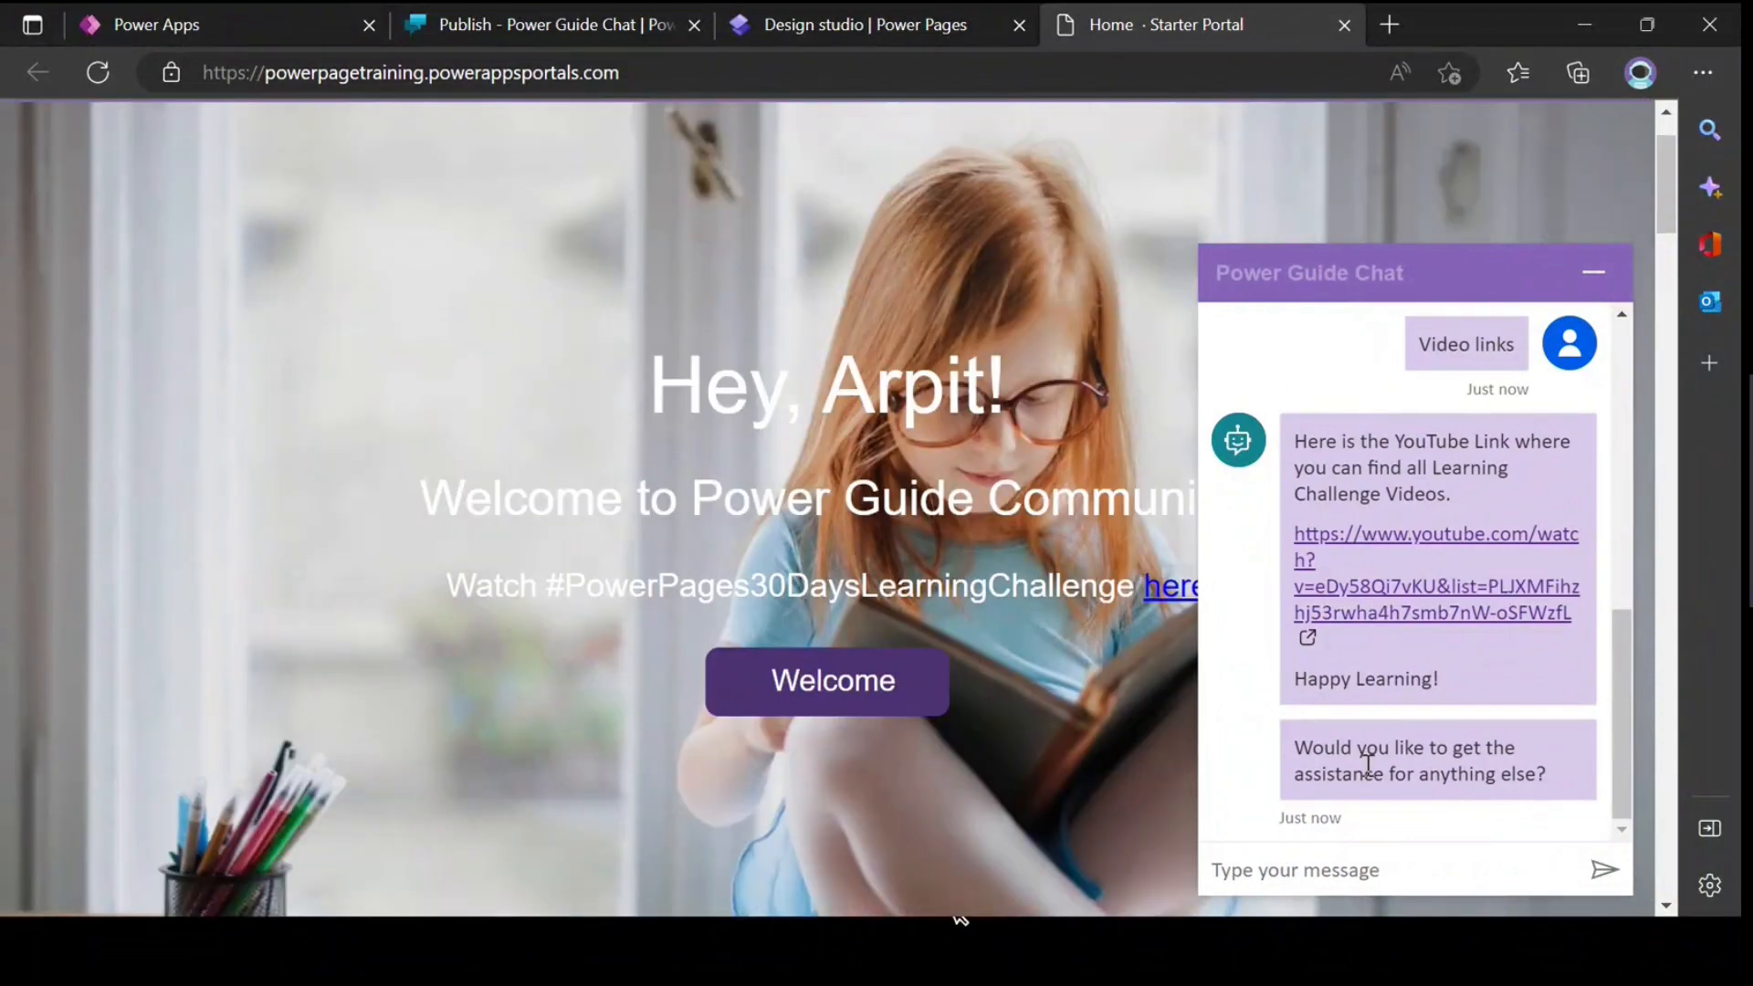
scroll(1420, 730, "up", 4)
scroll(1420, 699, "up", 4)
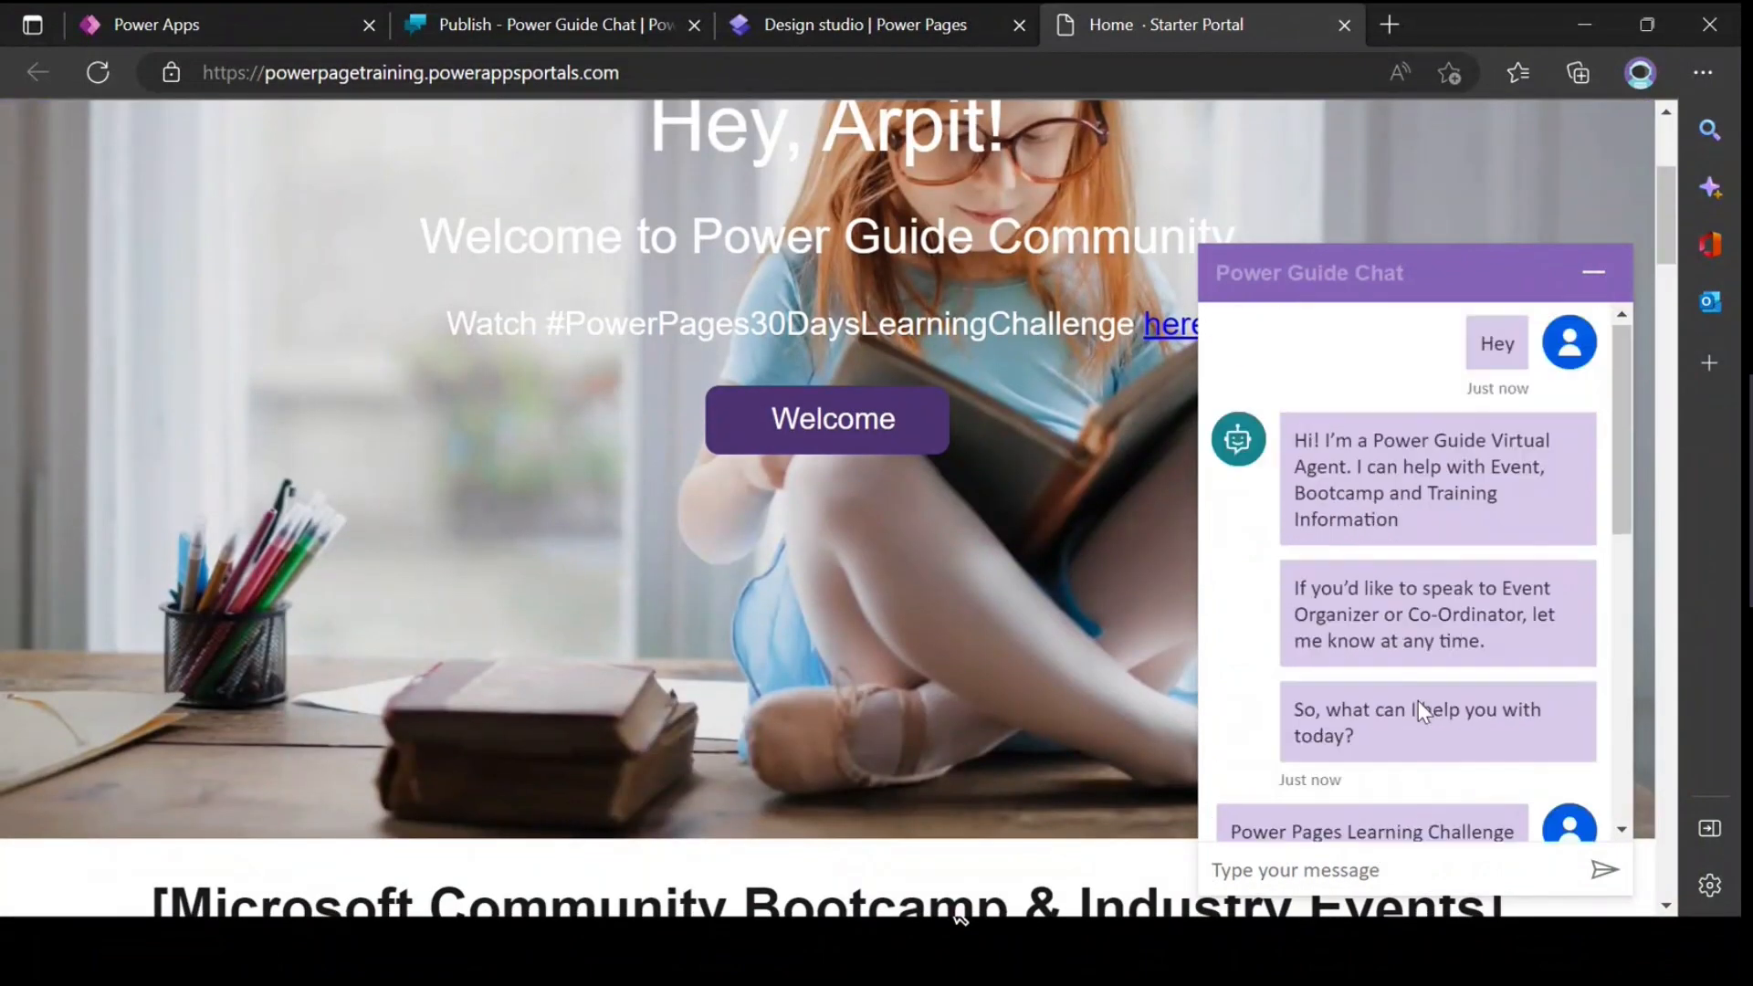
scroll(1086, 628, "up", 1)
scroll(1084, 617, "up", 3)
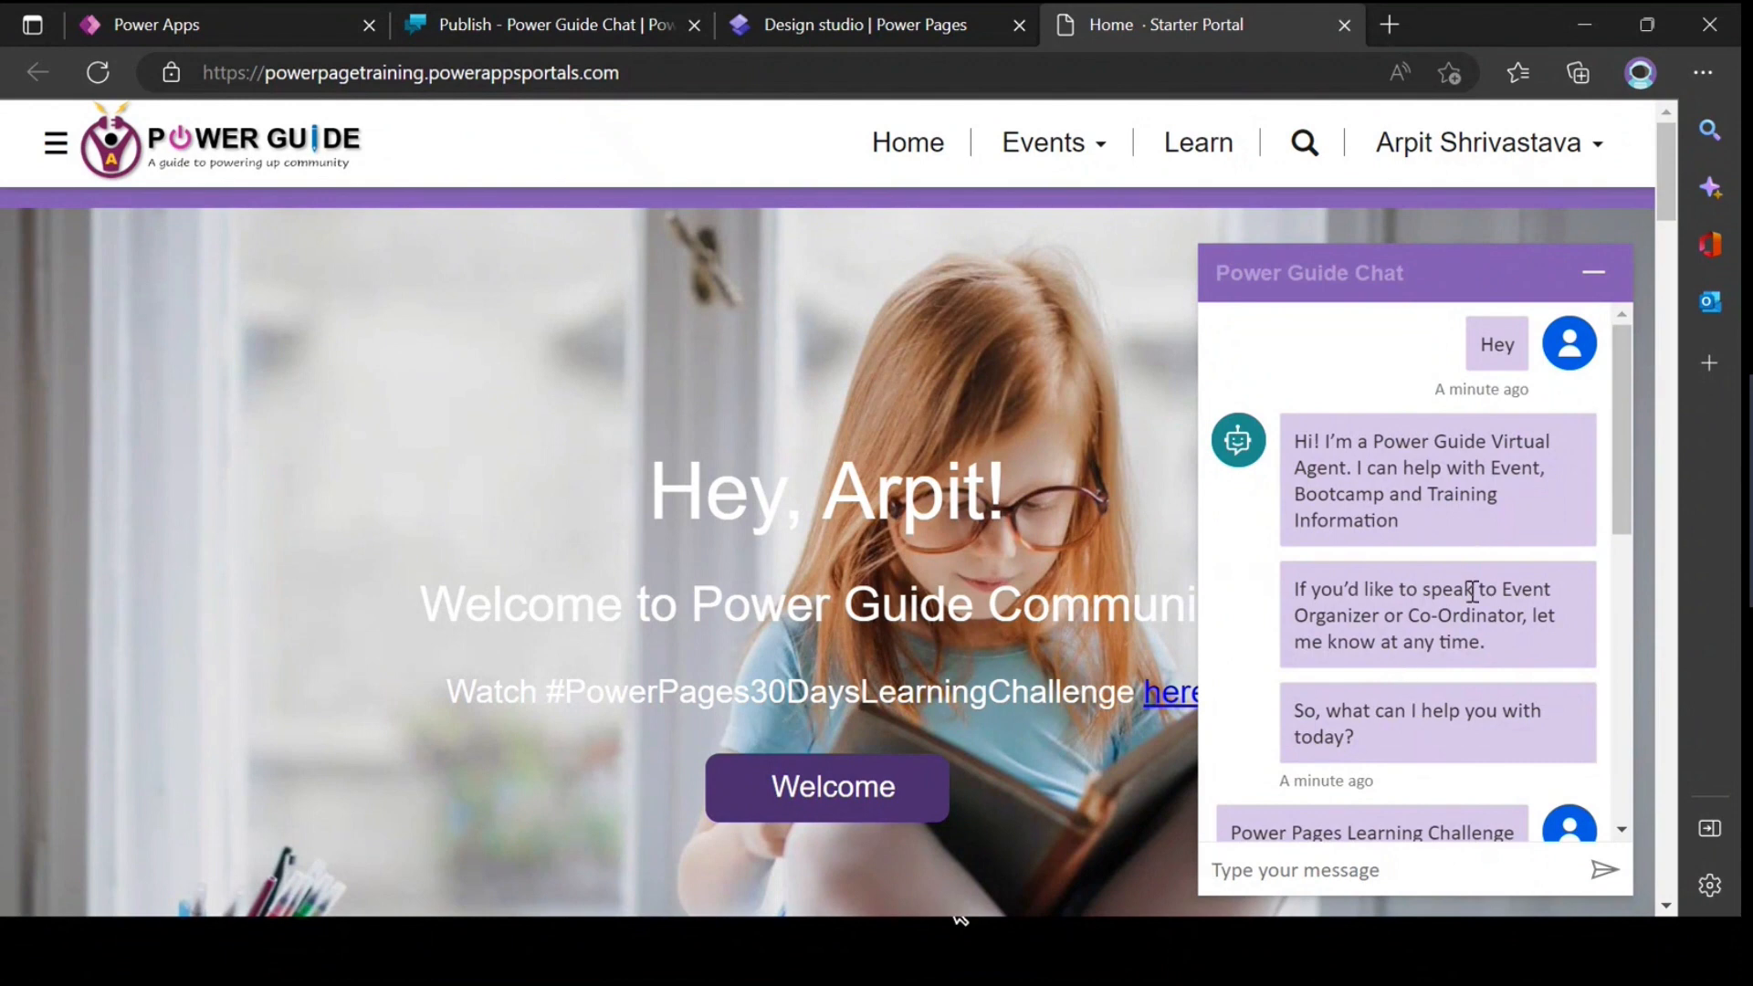
left_click(1593, 272)
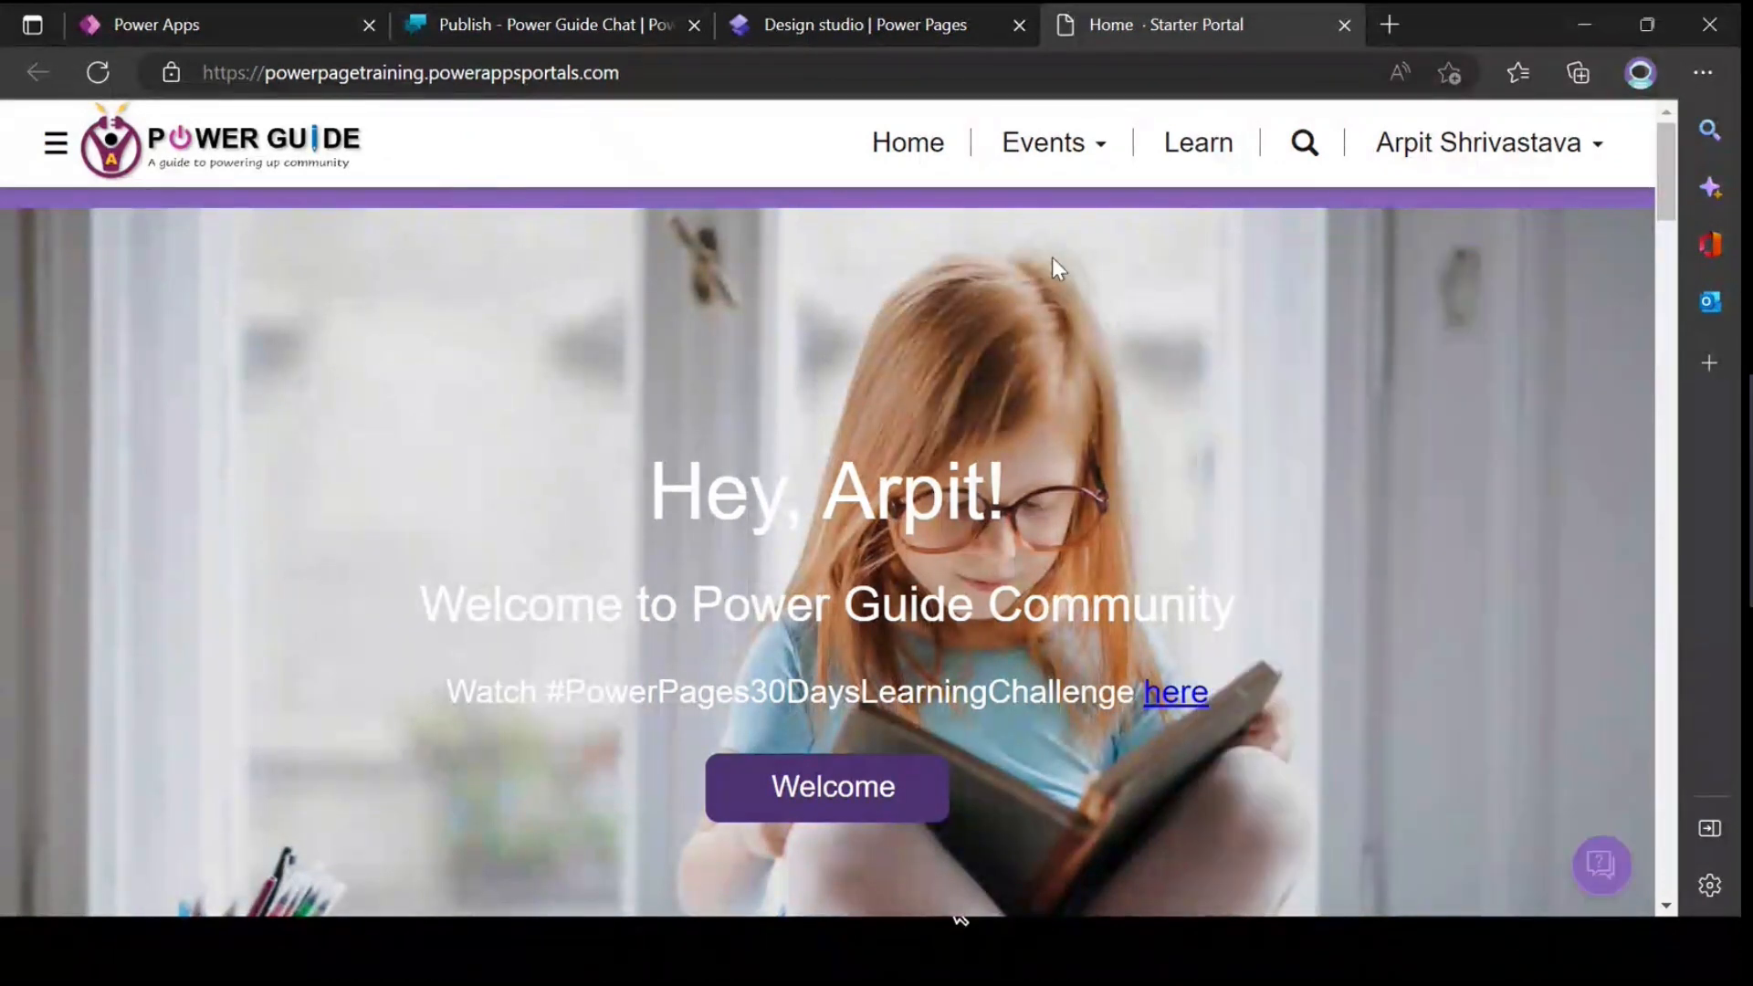
Step: Go to the Publish Event page under Events and open the chat window there
left_click(1100, 148)
left_click(1016, 308)
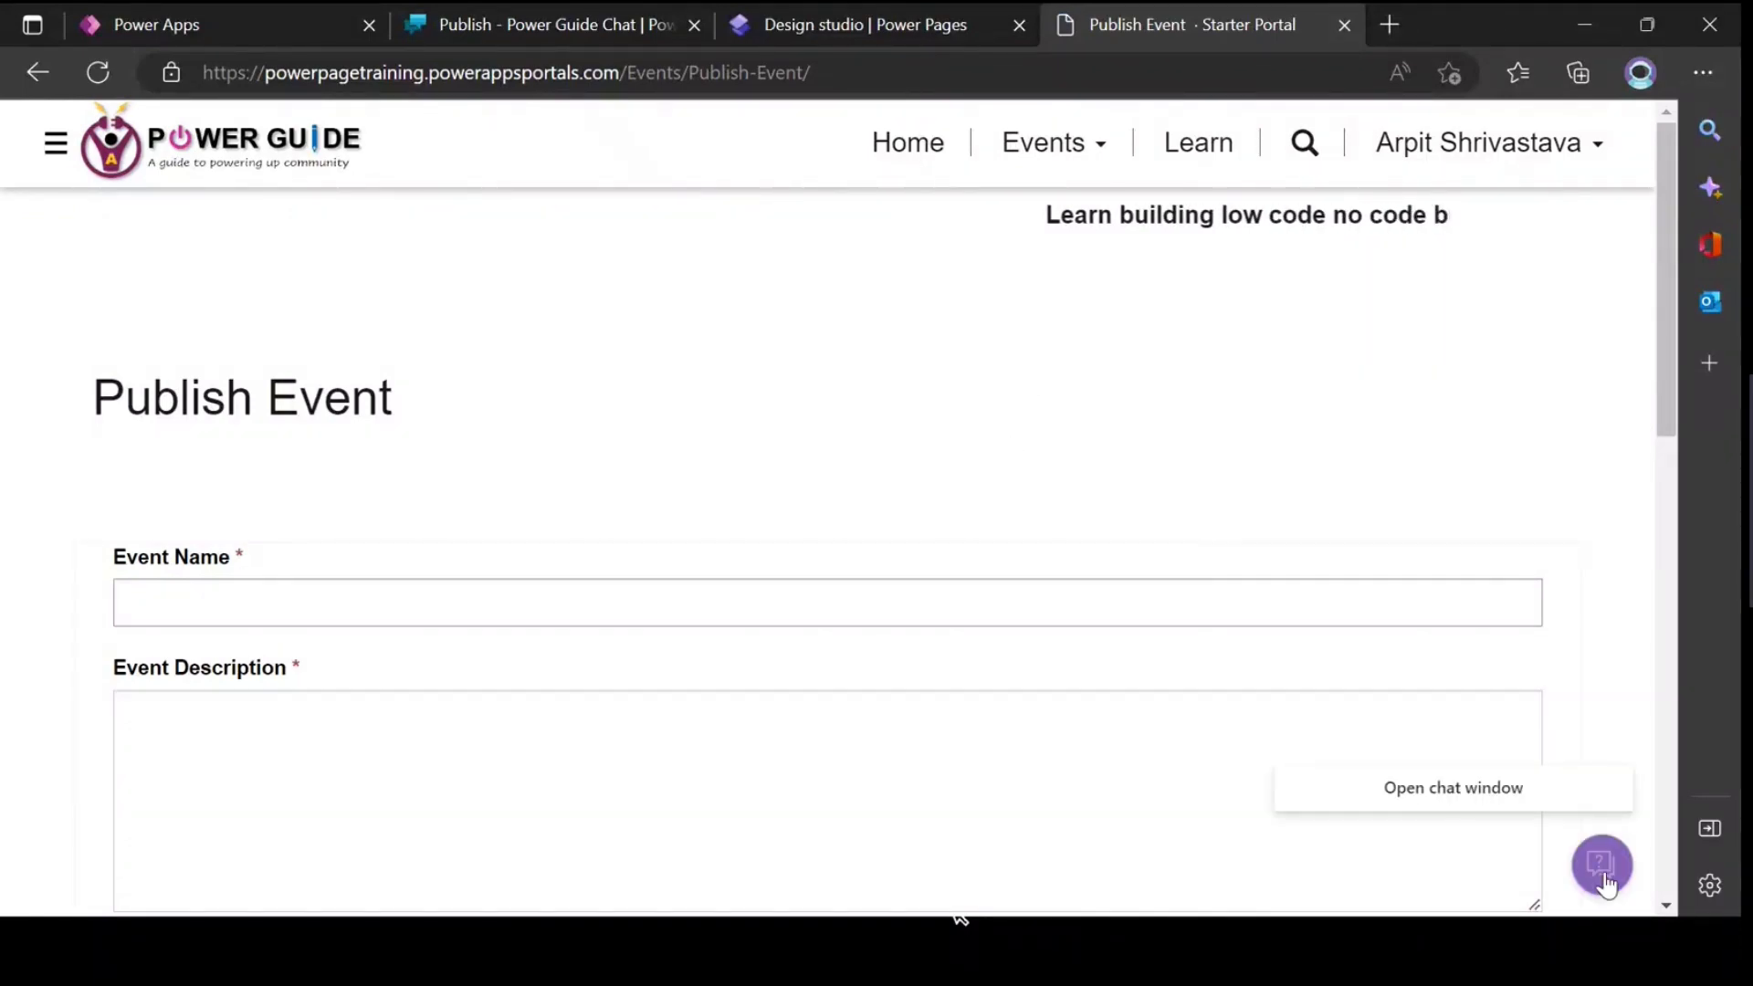
left_click(1603, 878)
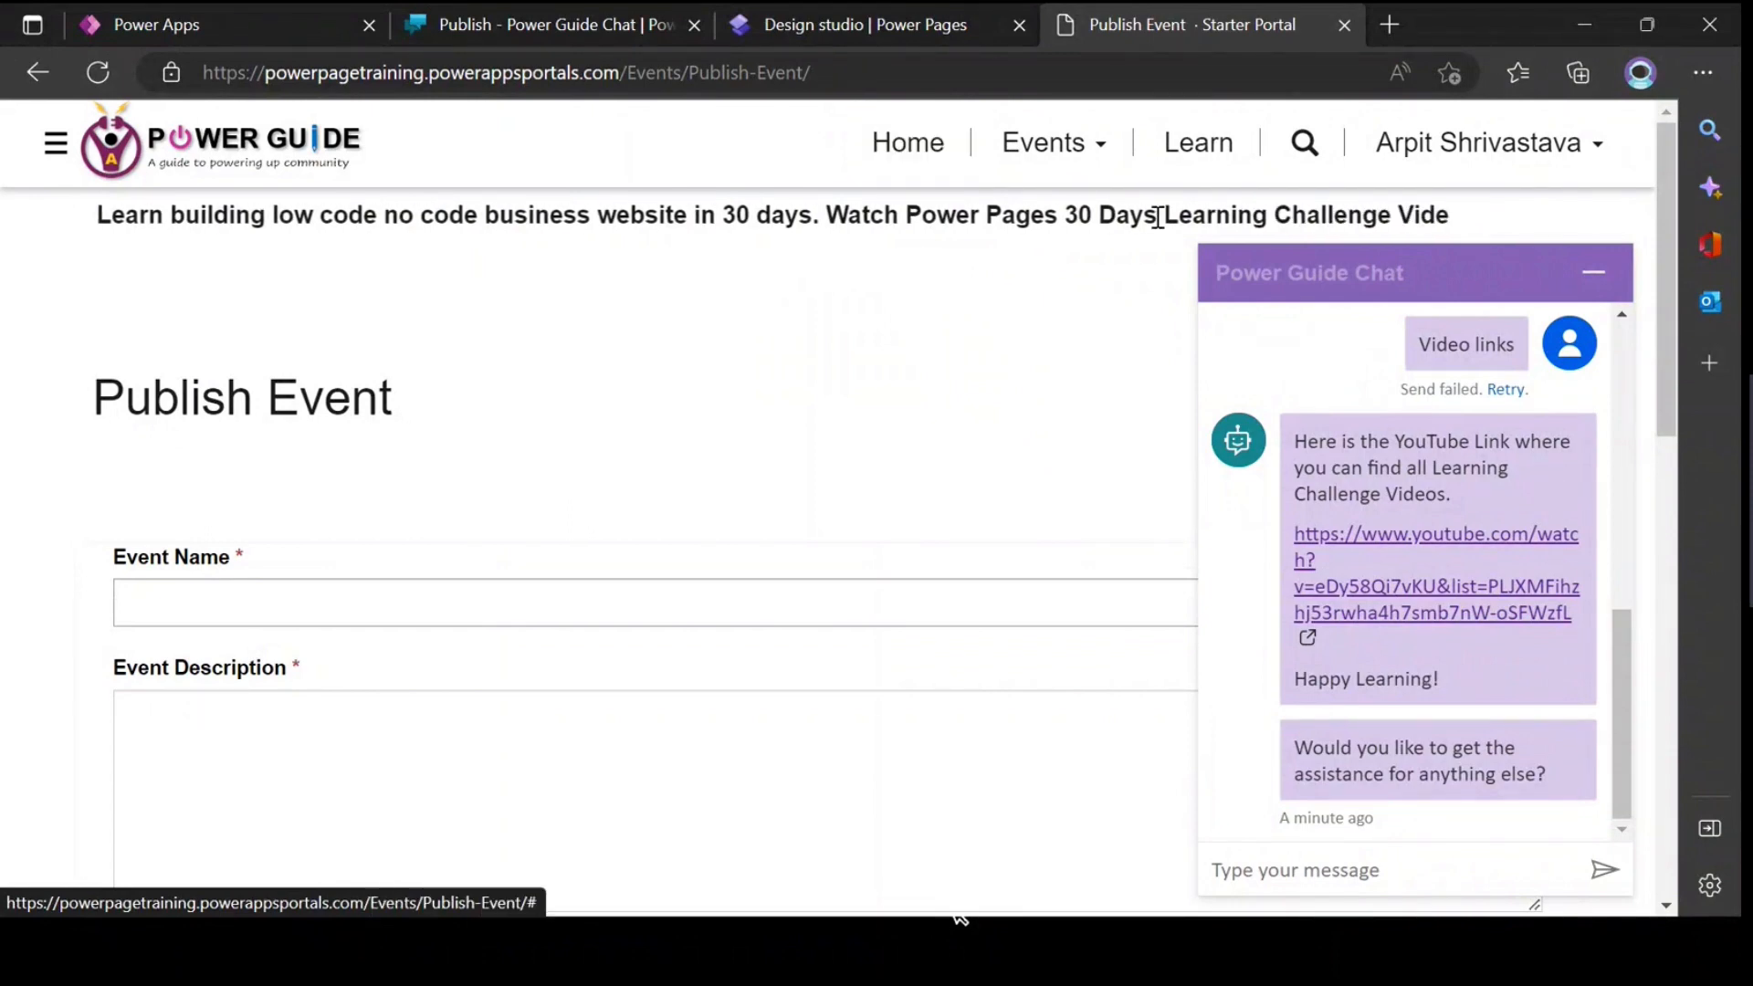
Step: Examine the chat window's title and earlier messages on the Publish Event page, and return to the site's Home page
left_click_drag(1407, 272, 1217, 281)
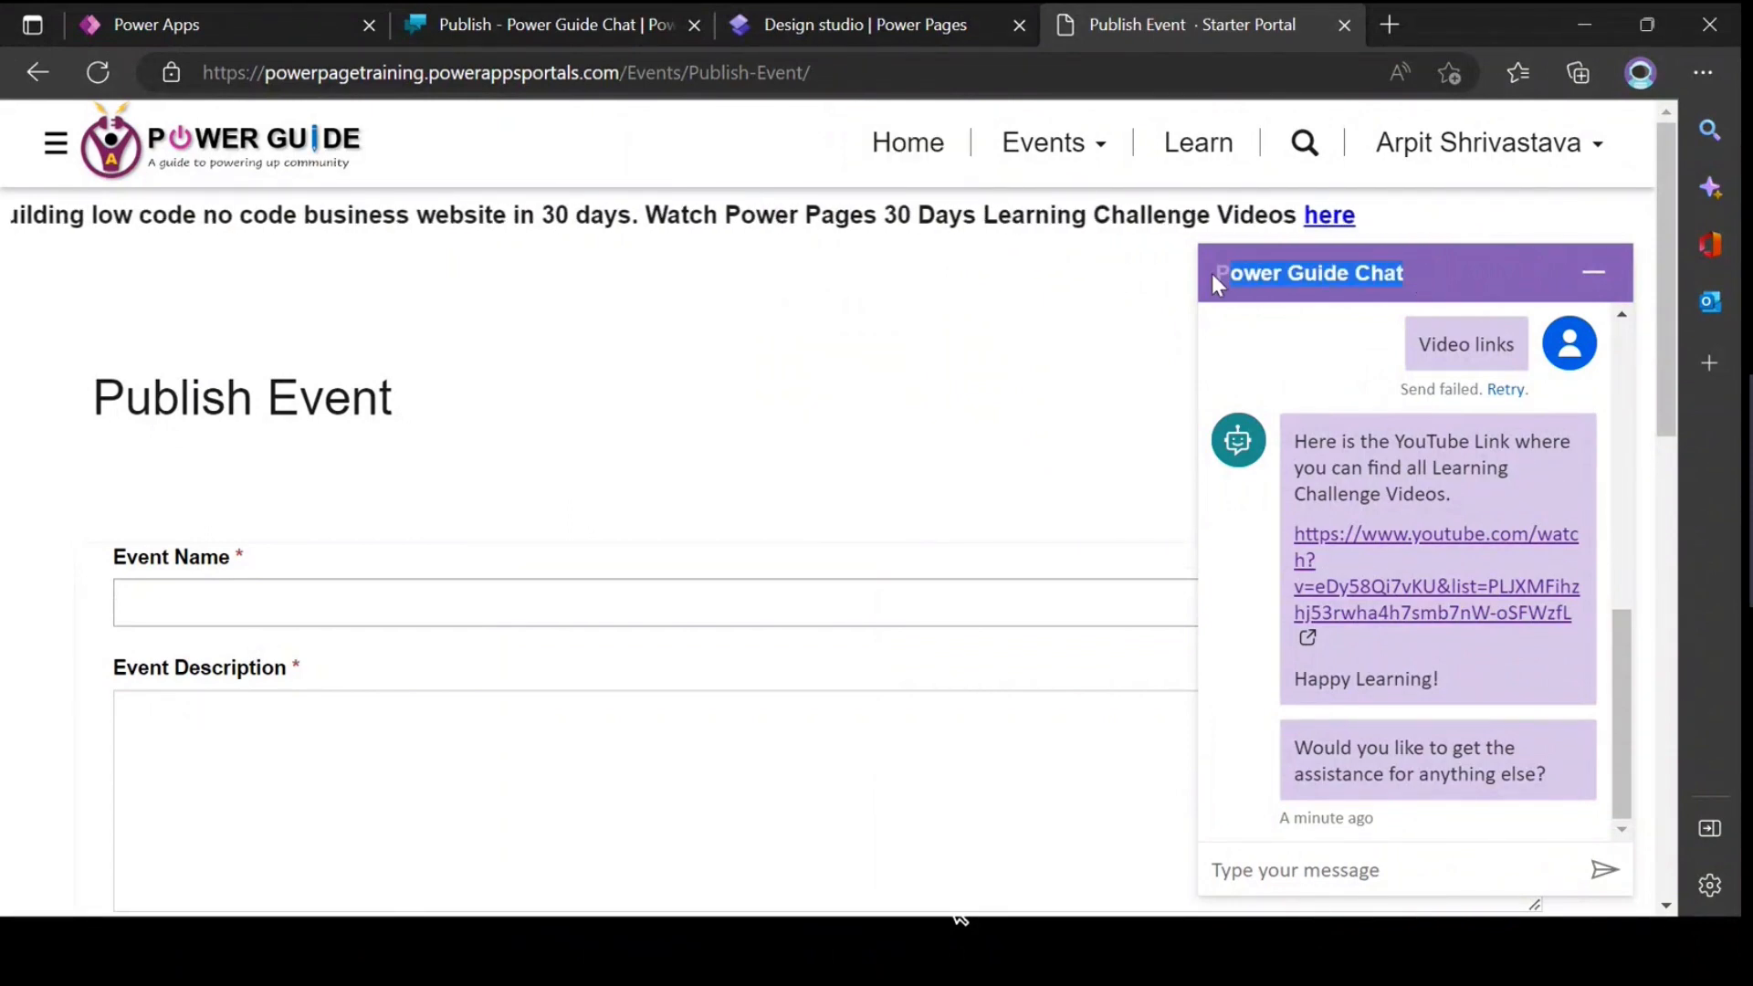
scroll(1502, 475, "up", 3)
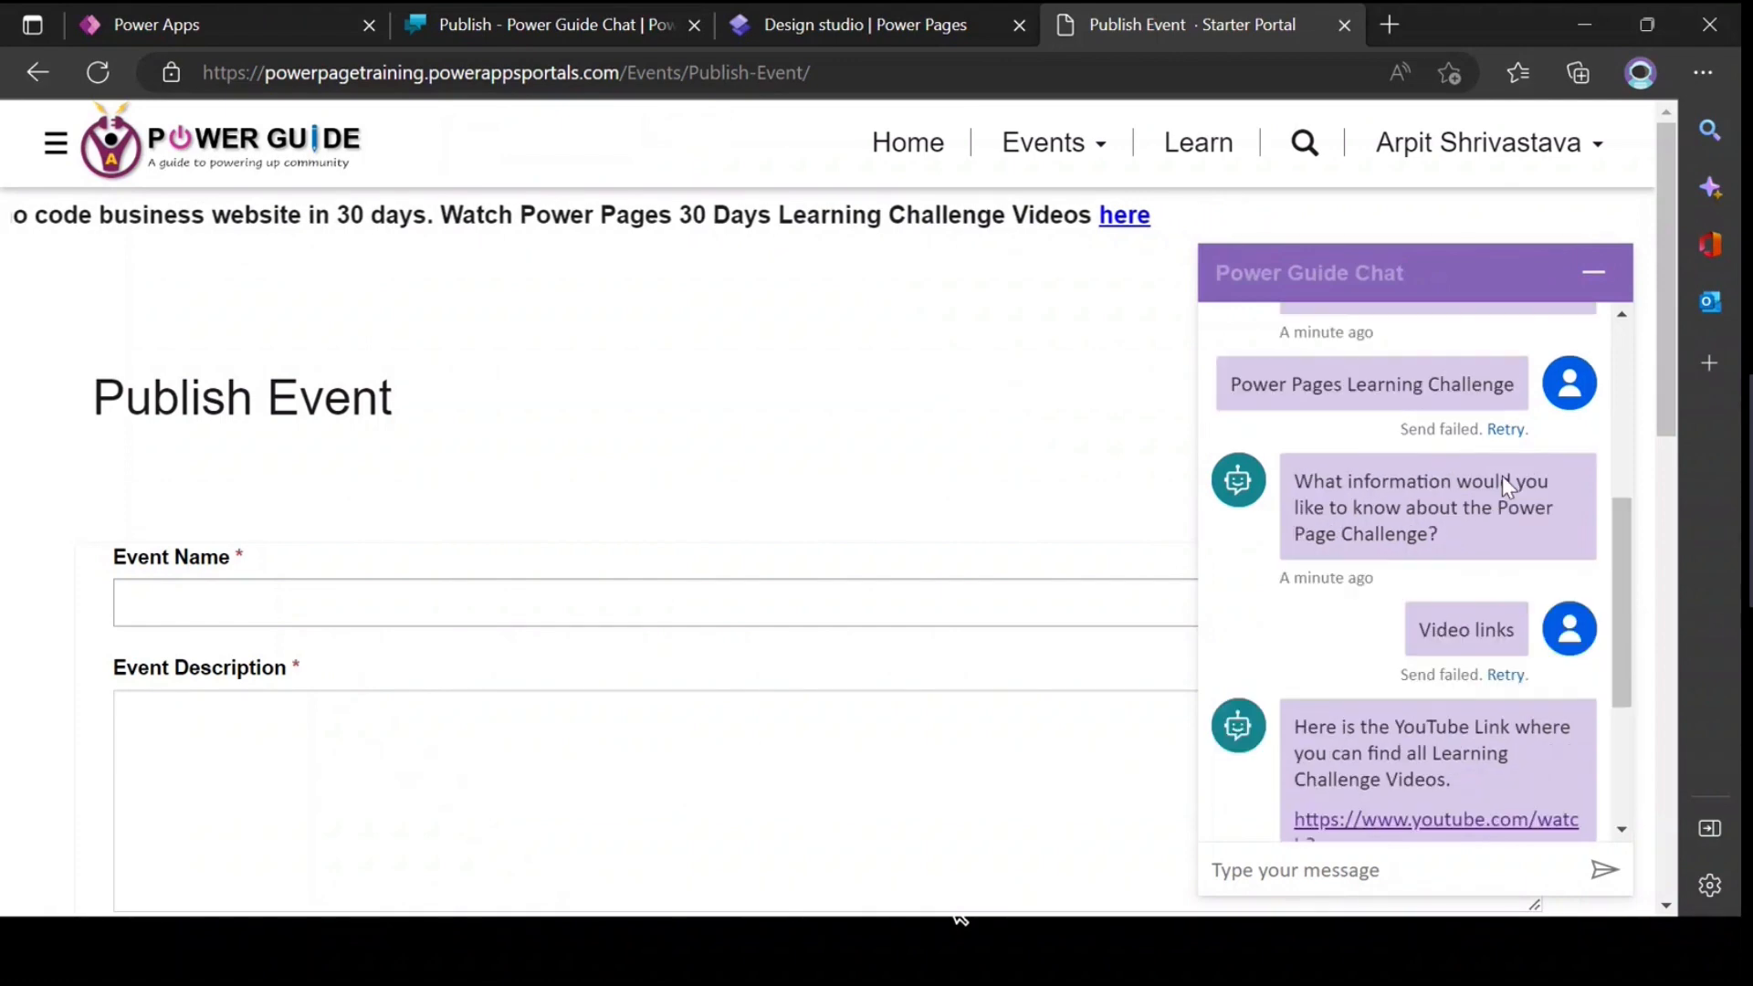
scroll(1503, 475, "up", 5)
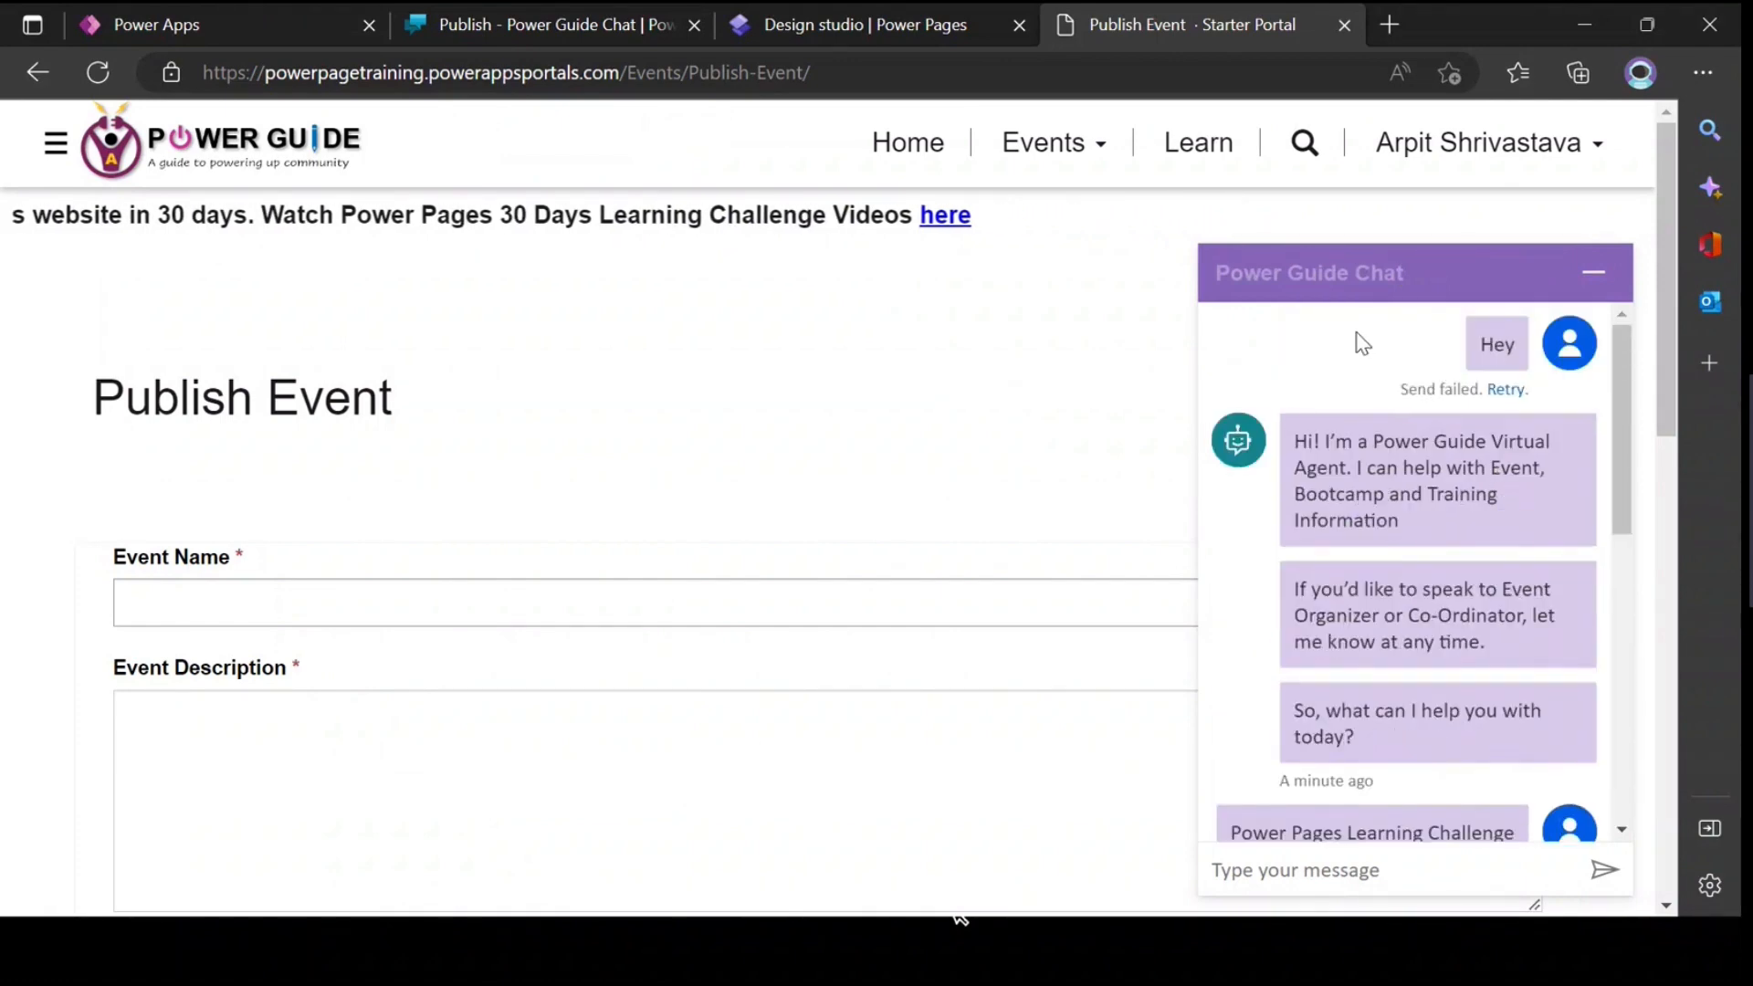
left_click_drag(1404, 274, 1218, 288)
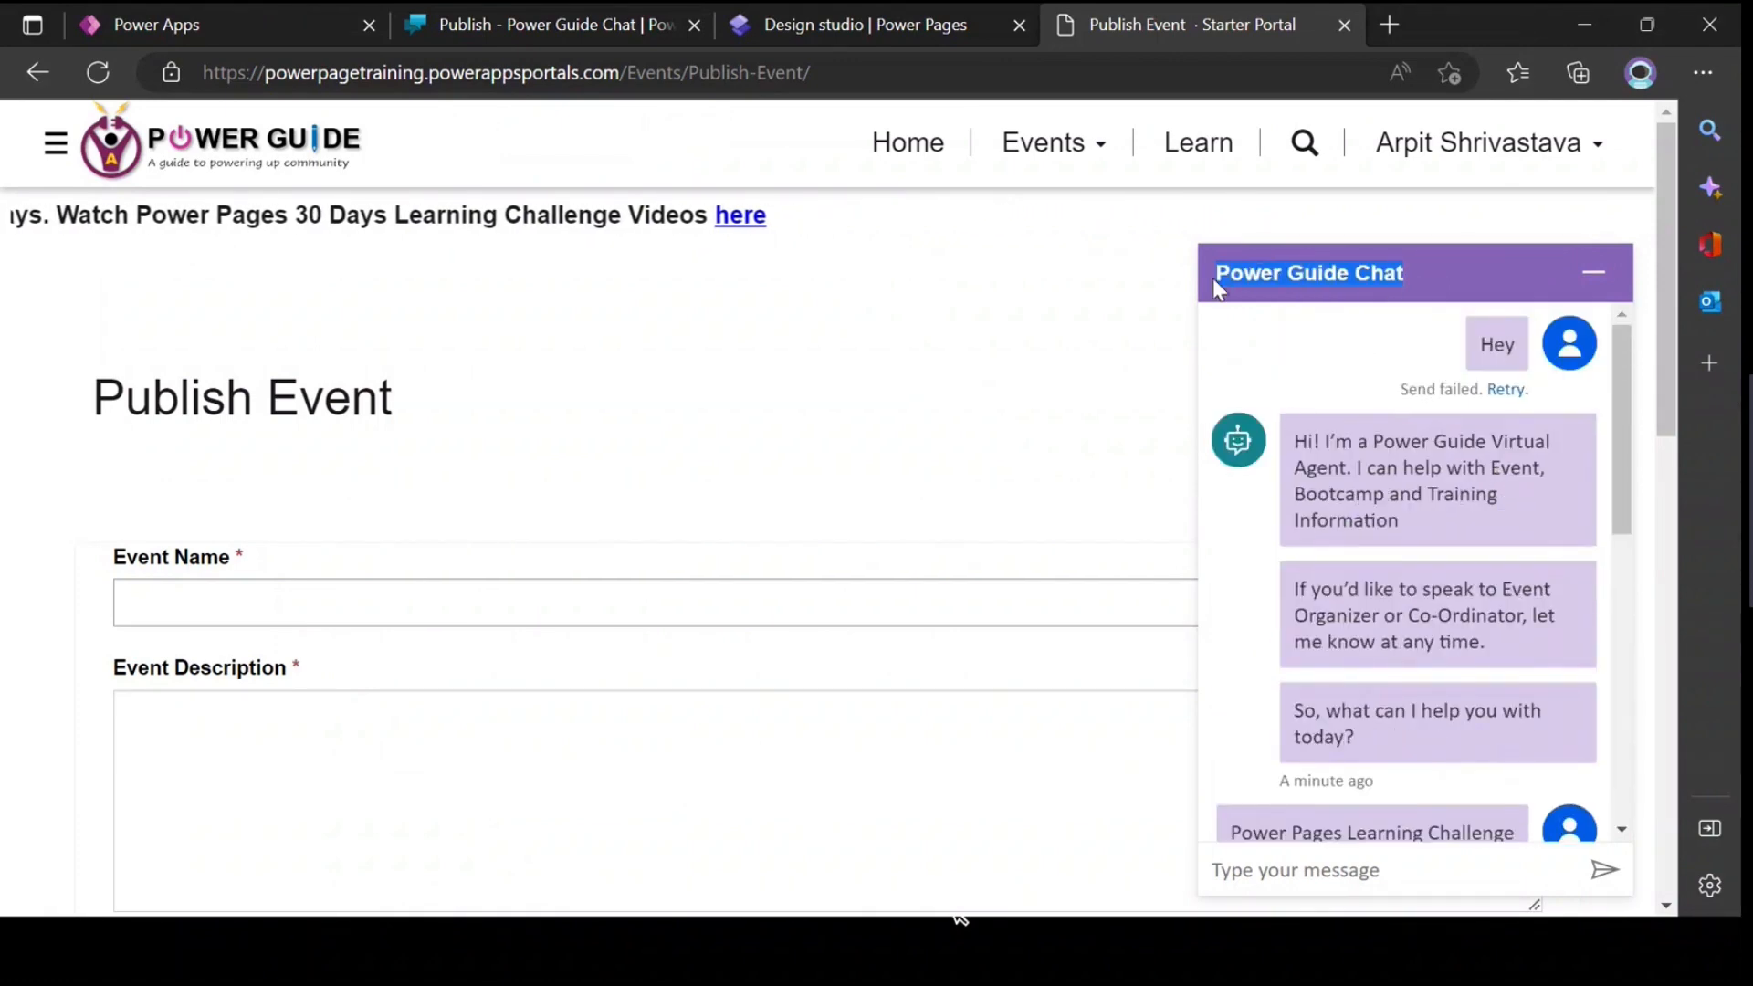
left_click(1415, 272)
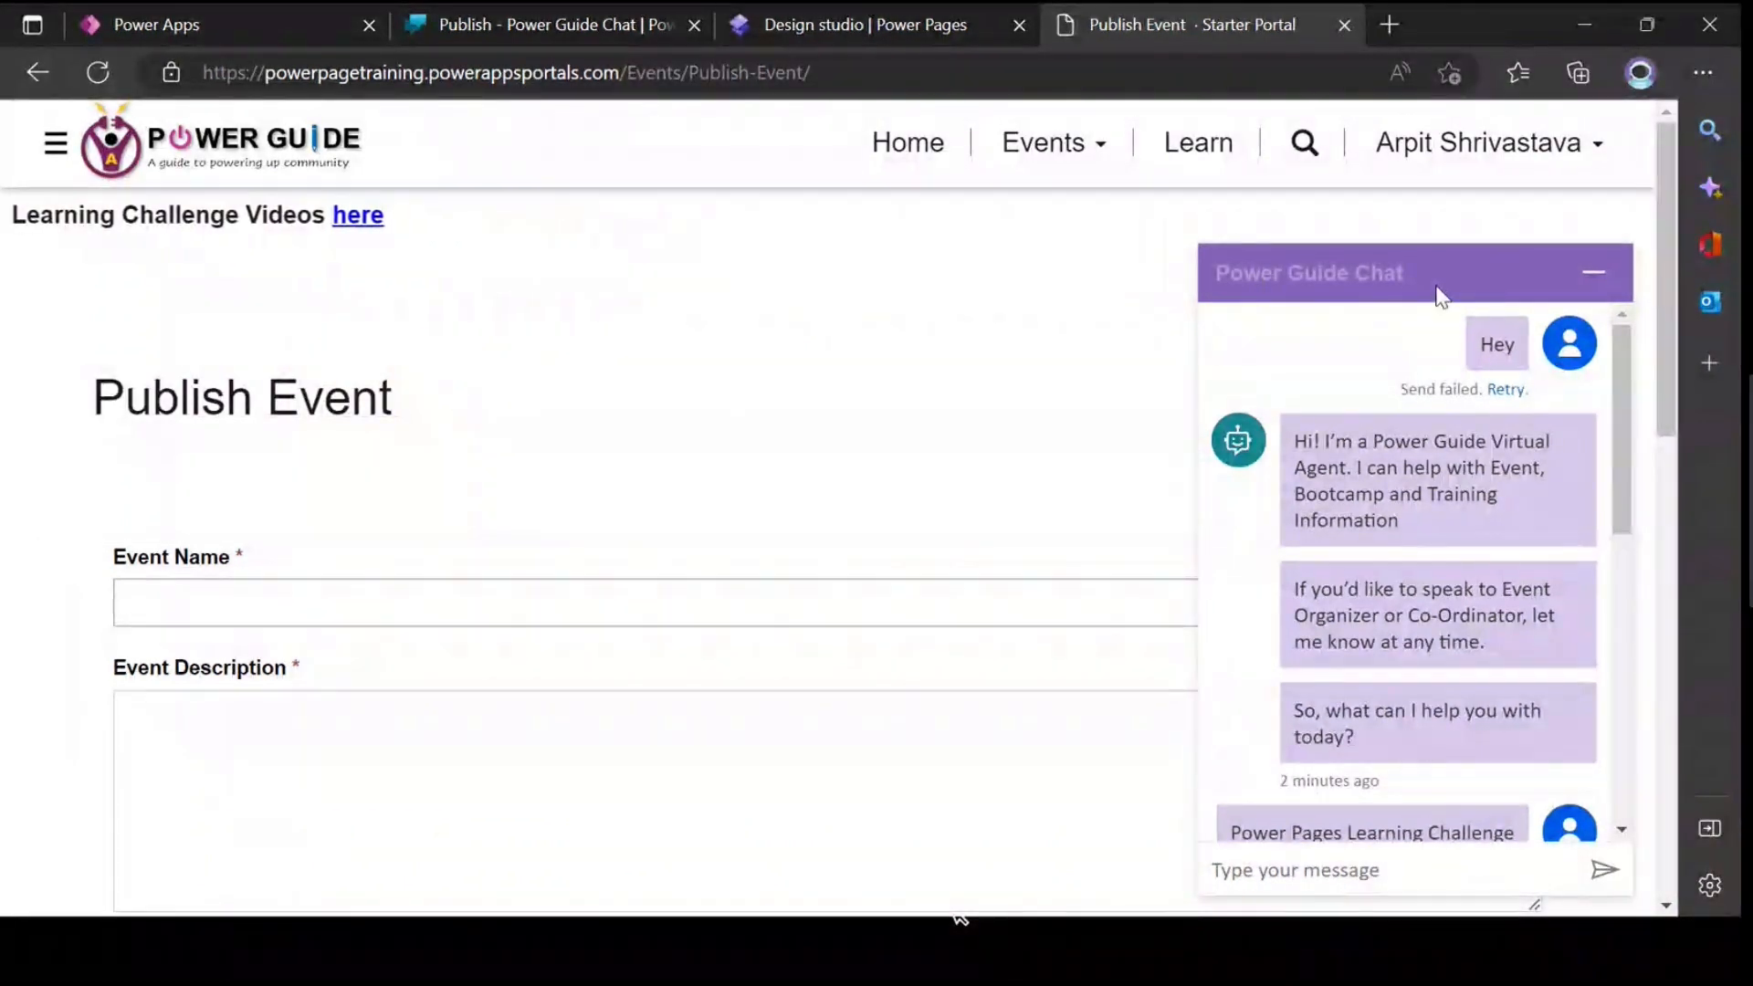
left_click_drag(1418, 272, 1213, 276)
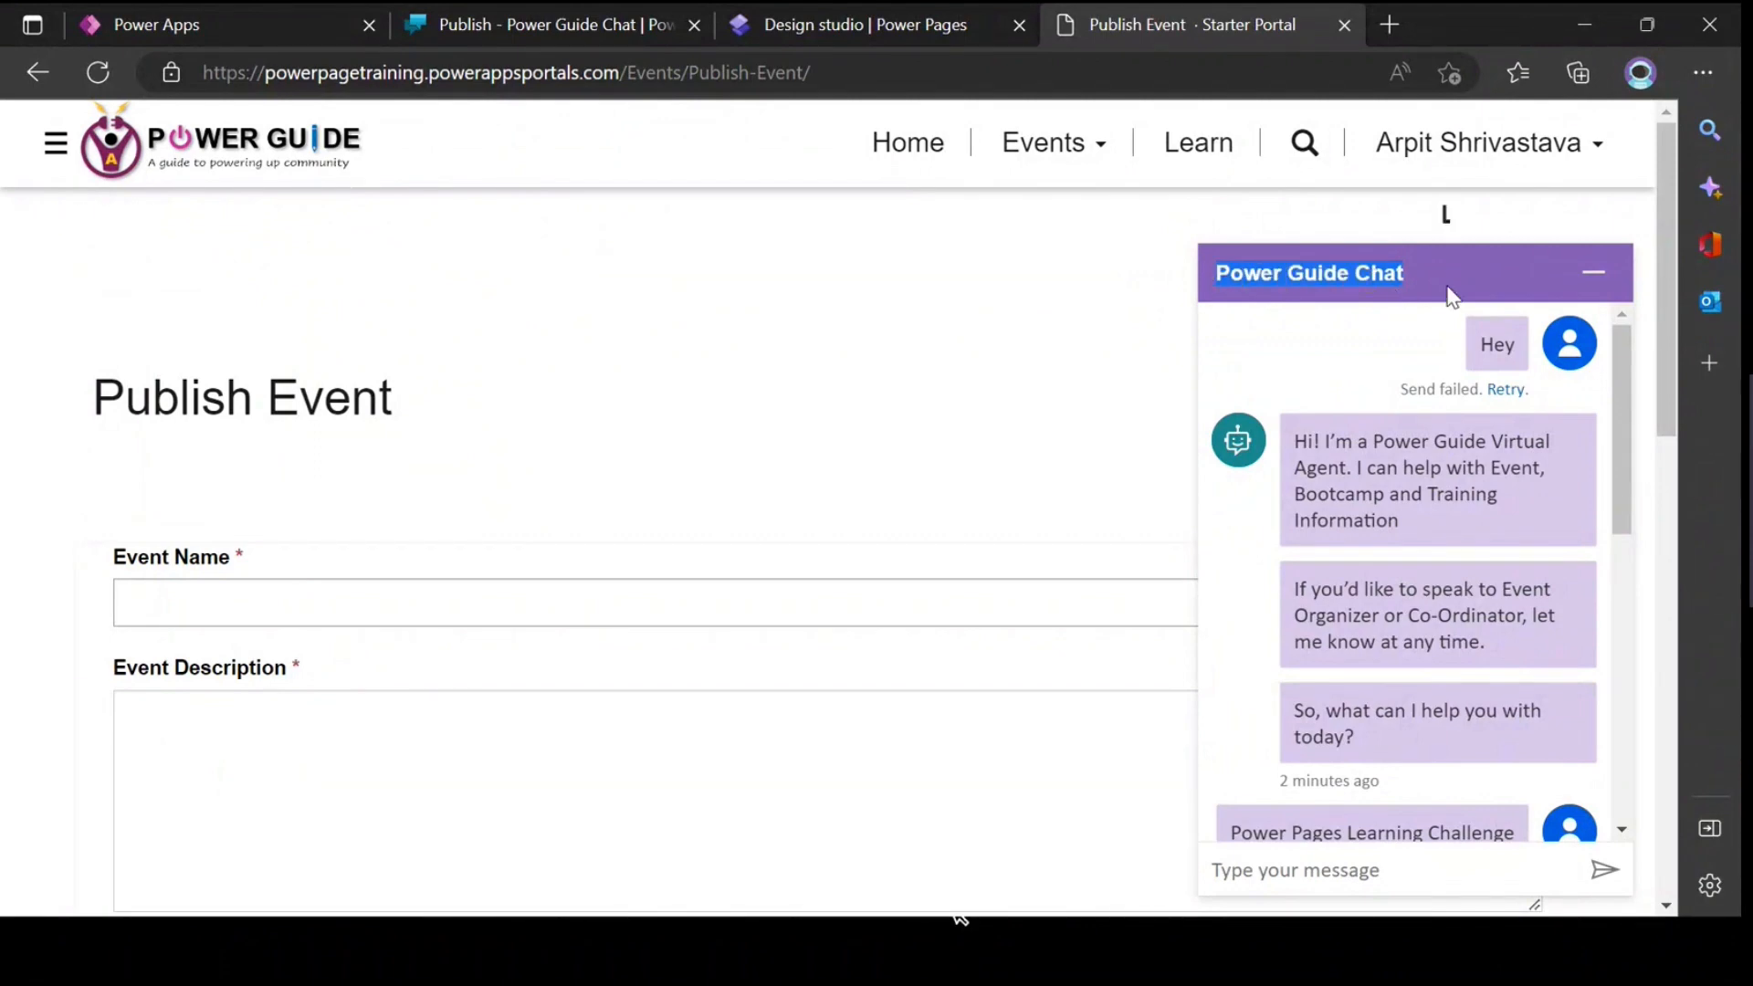
left_click(1418, 429)
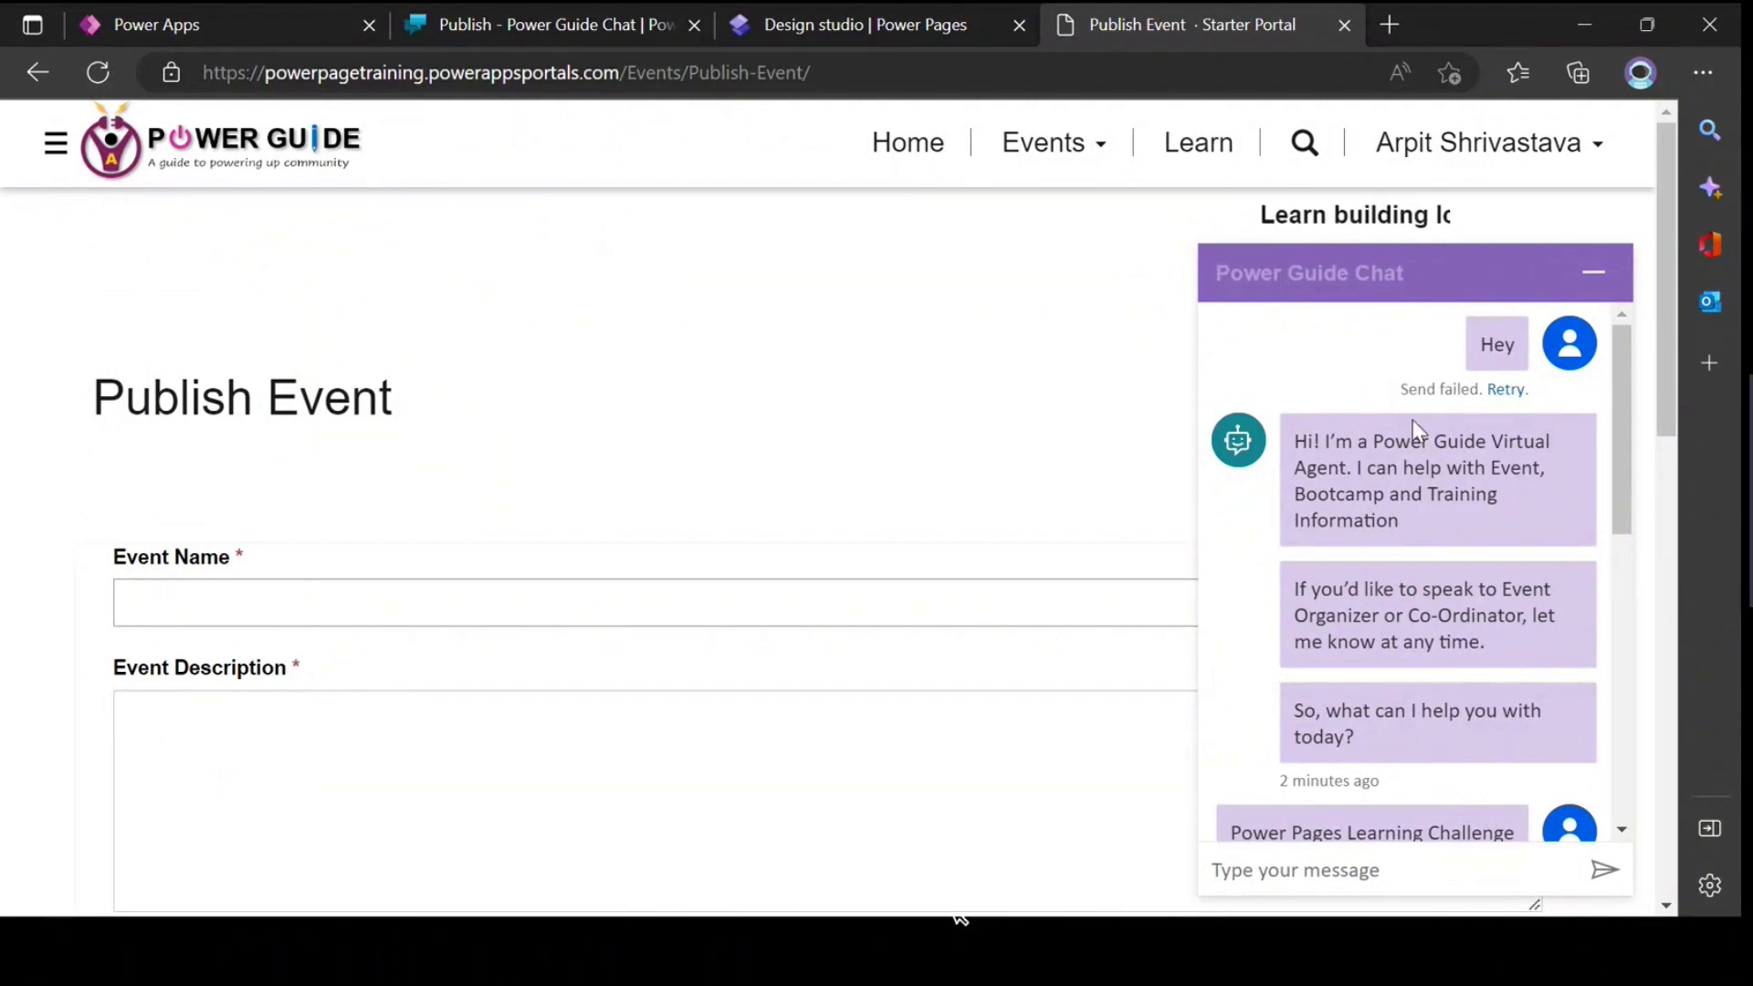
scroll(1415, 424, "down", 3)
scroll(1411, 418, "up", 4)
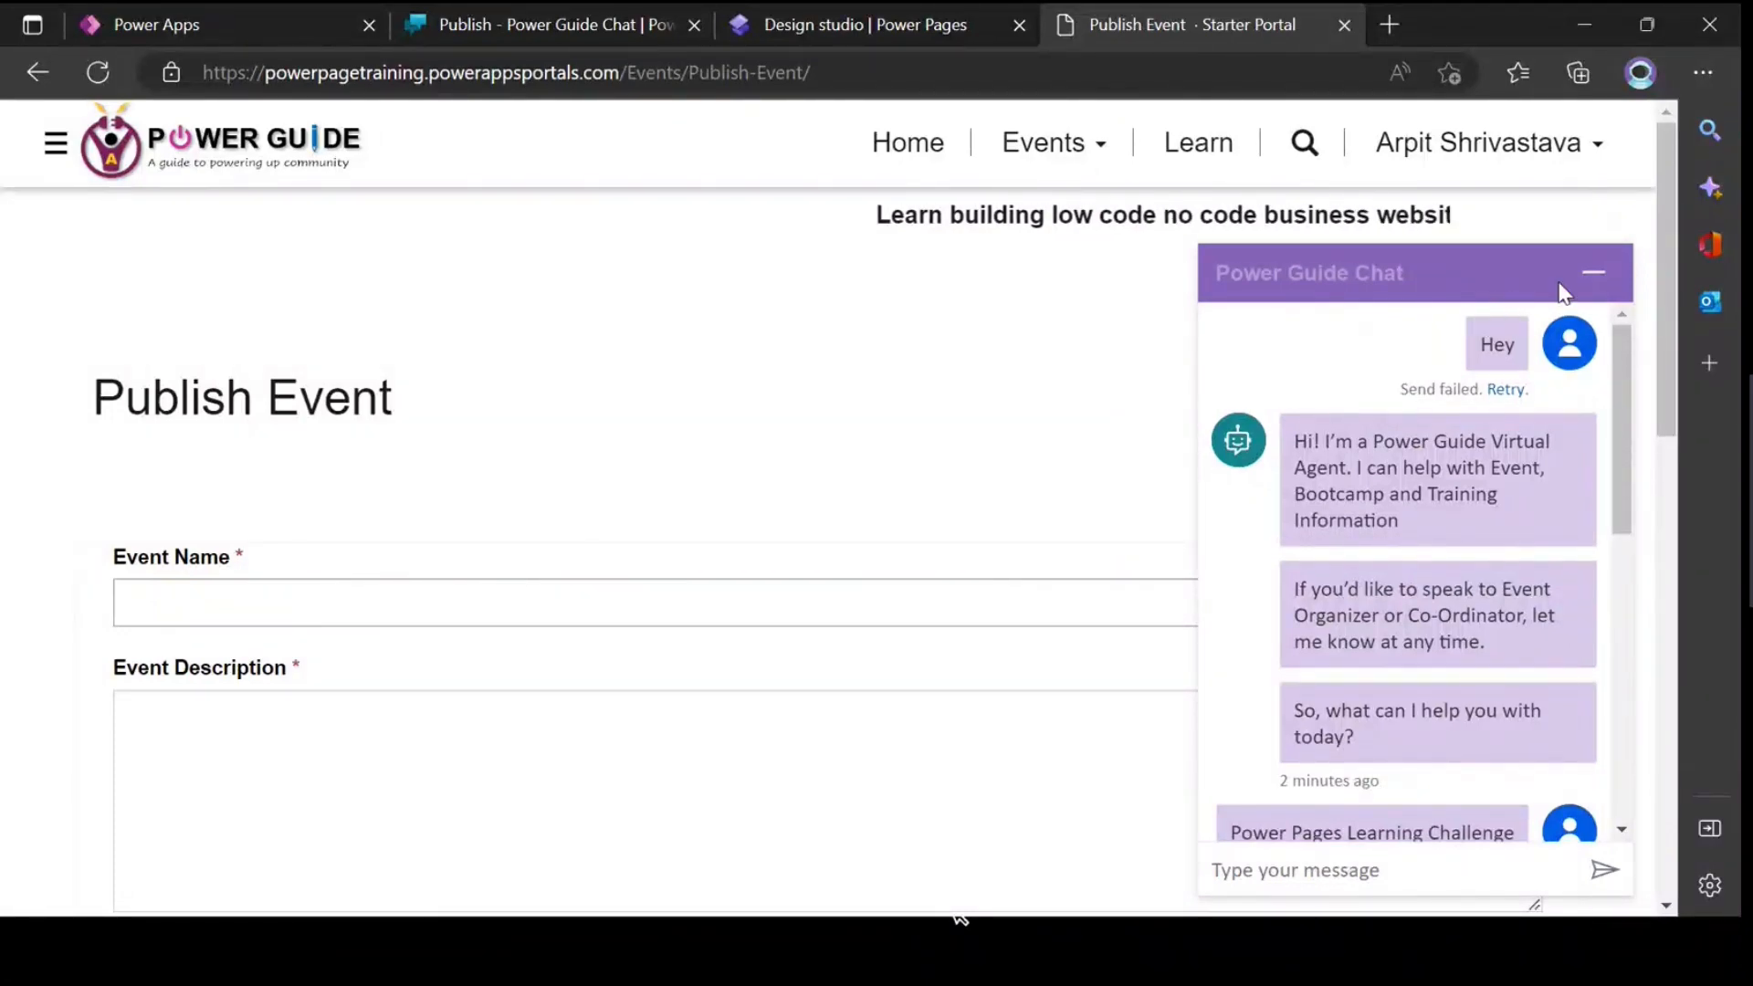
left_click(1592, 272)
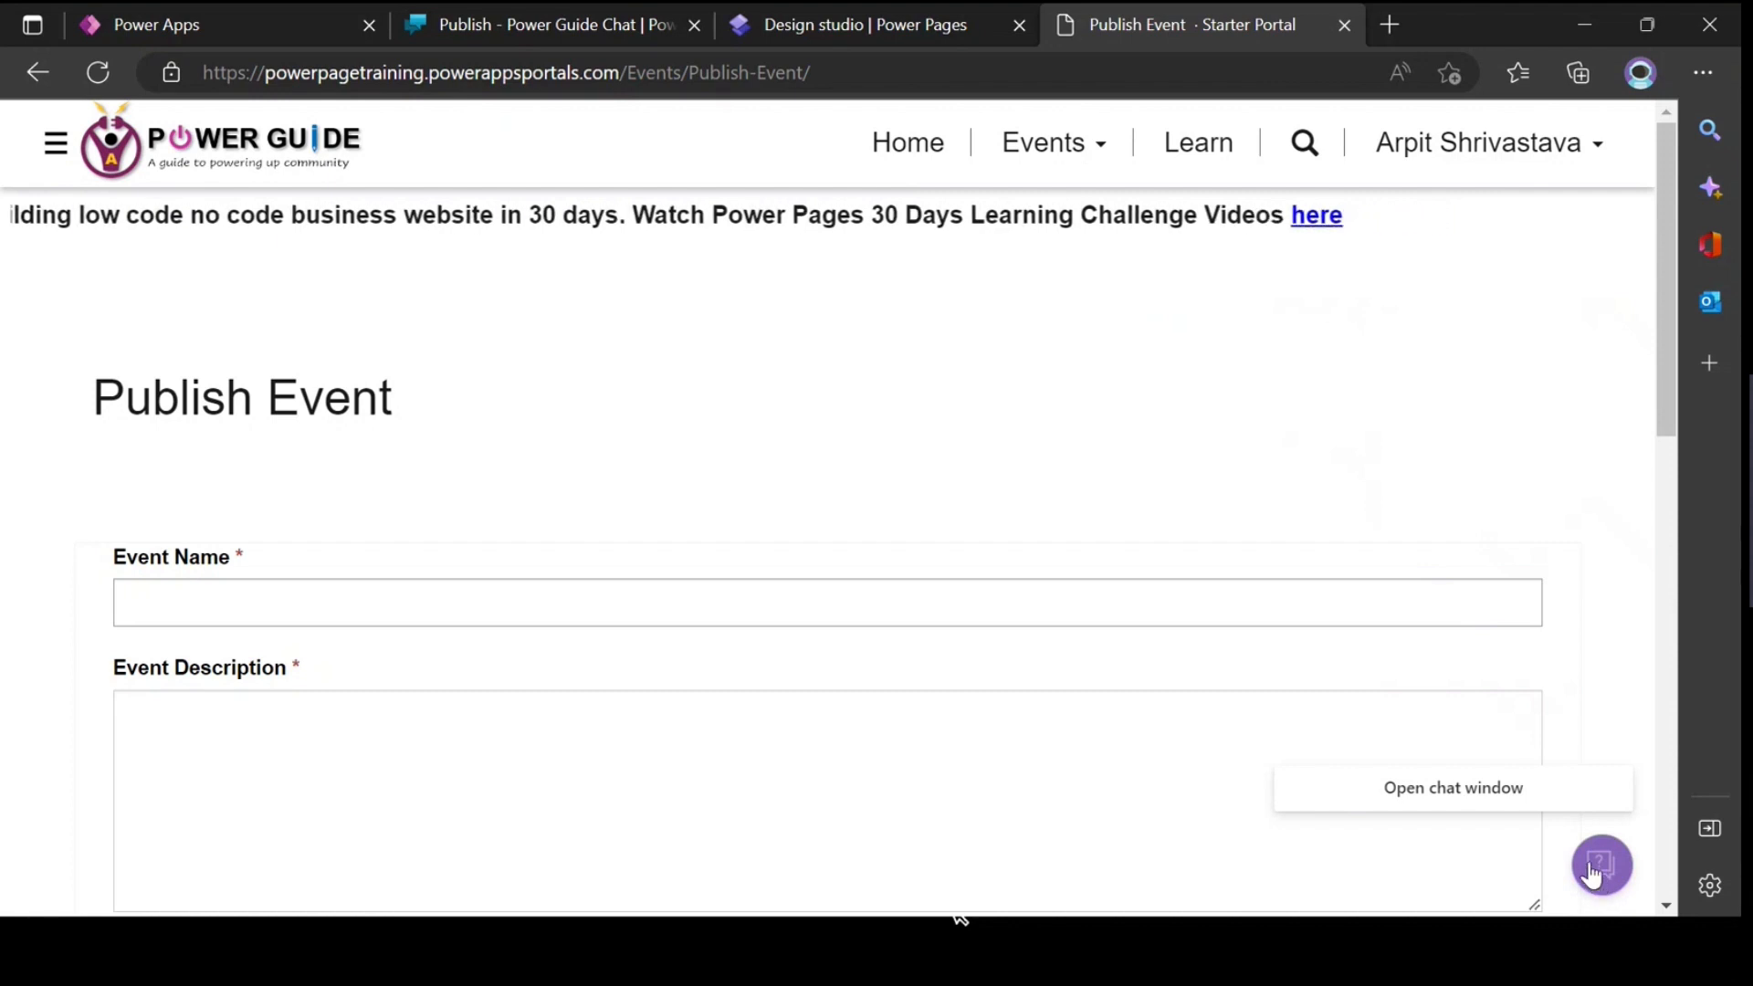
left_click(909, 152)
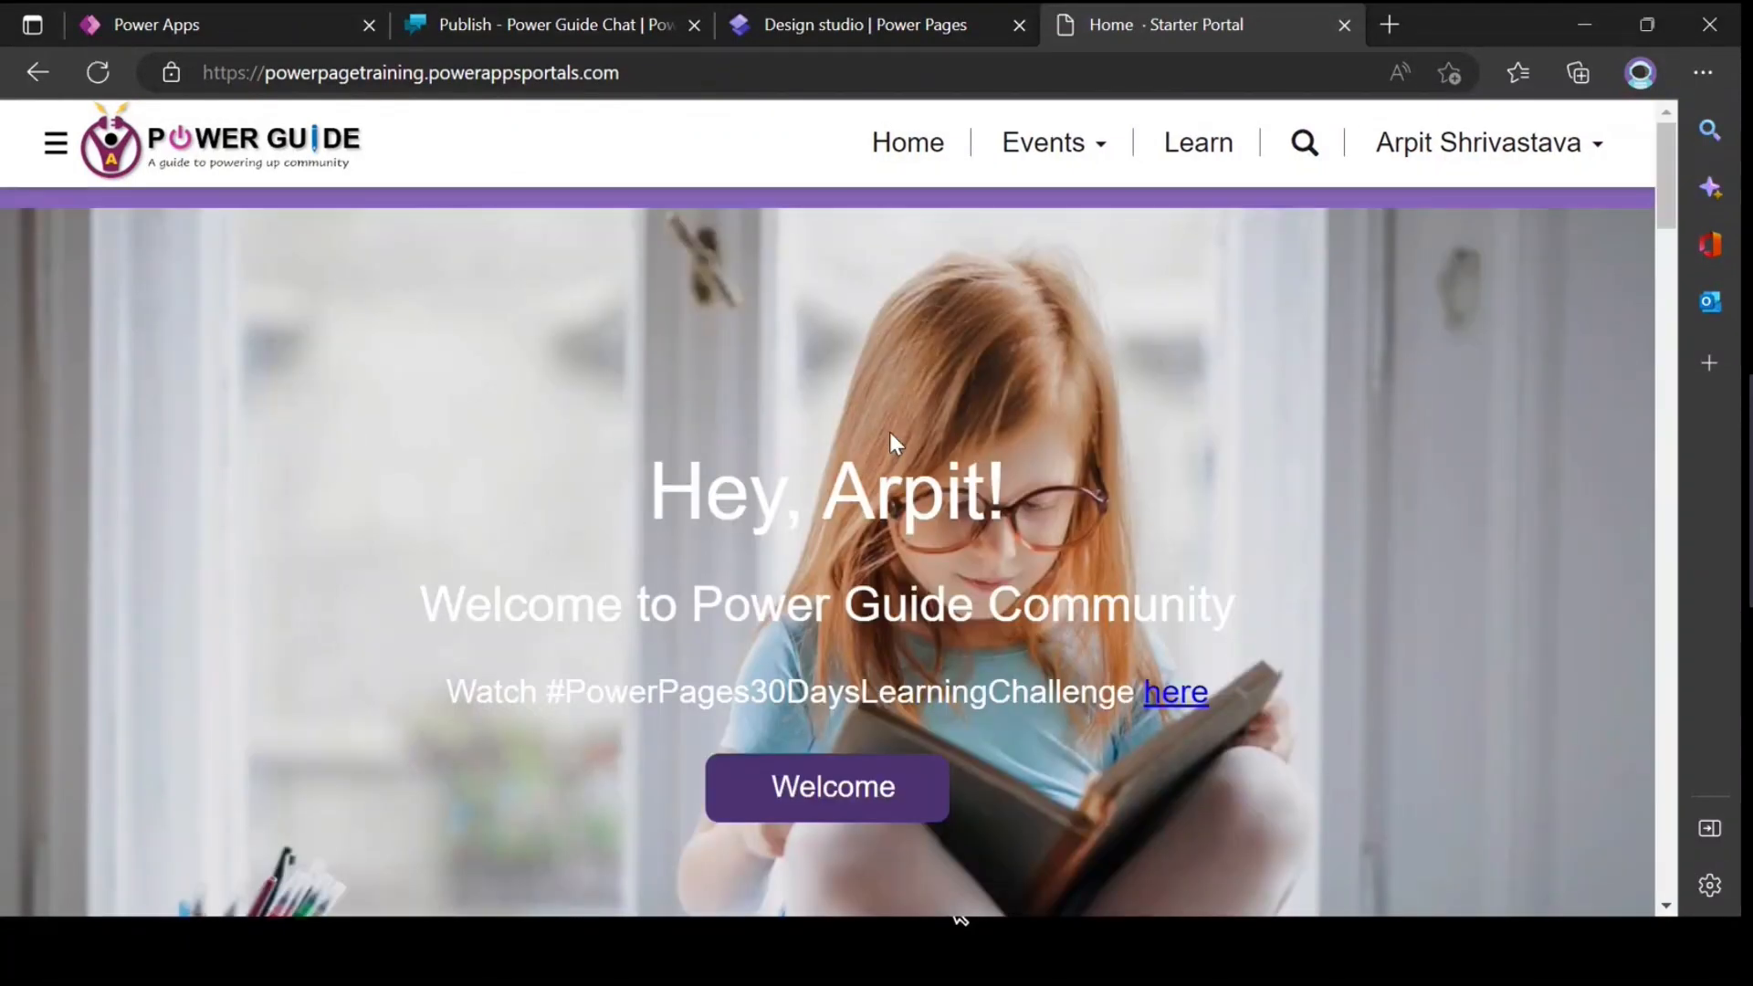
Step: Open Power Apps in a new browser tab and launch the Portal Management app from its apps list
left_click(190, 28)
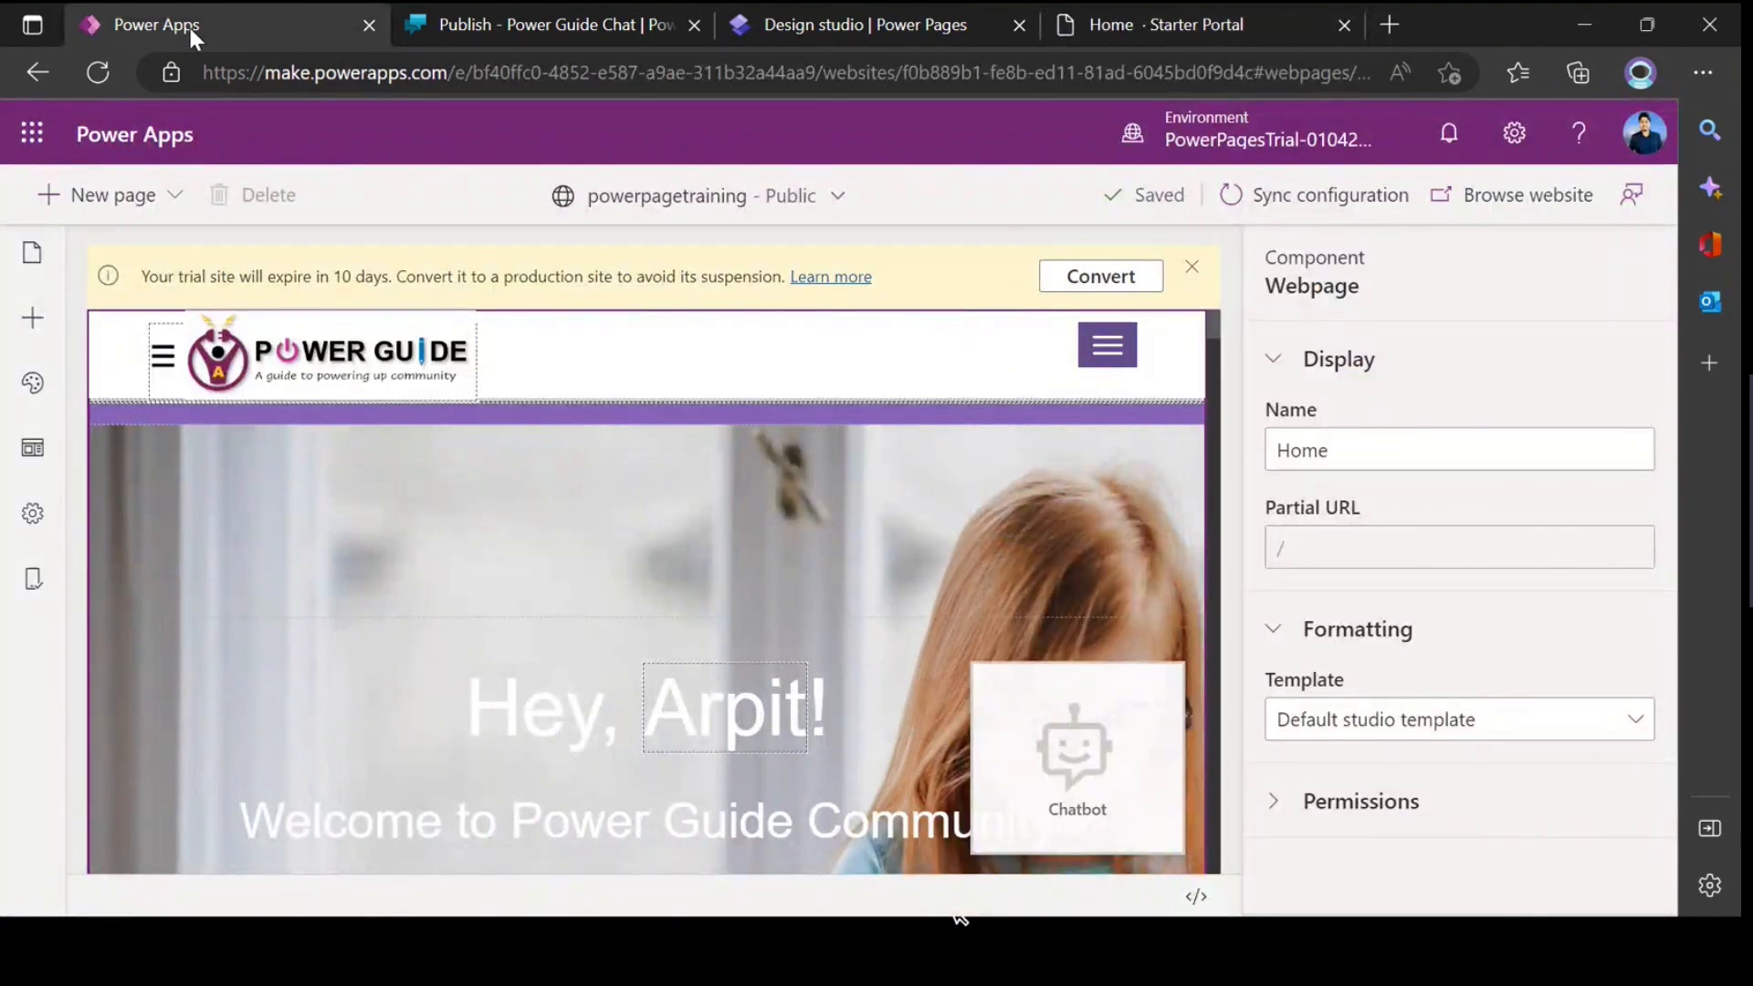
left_click(1389, 24)
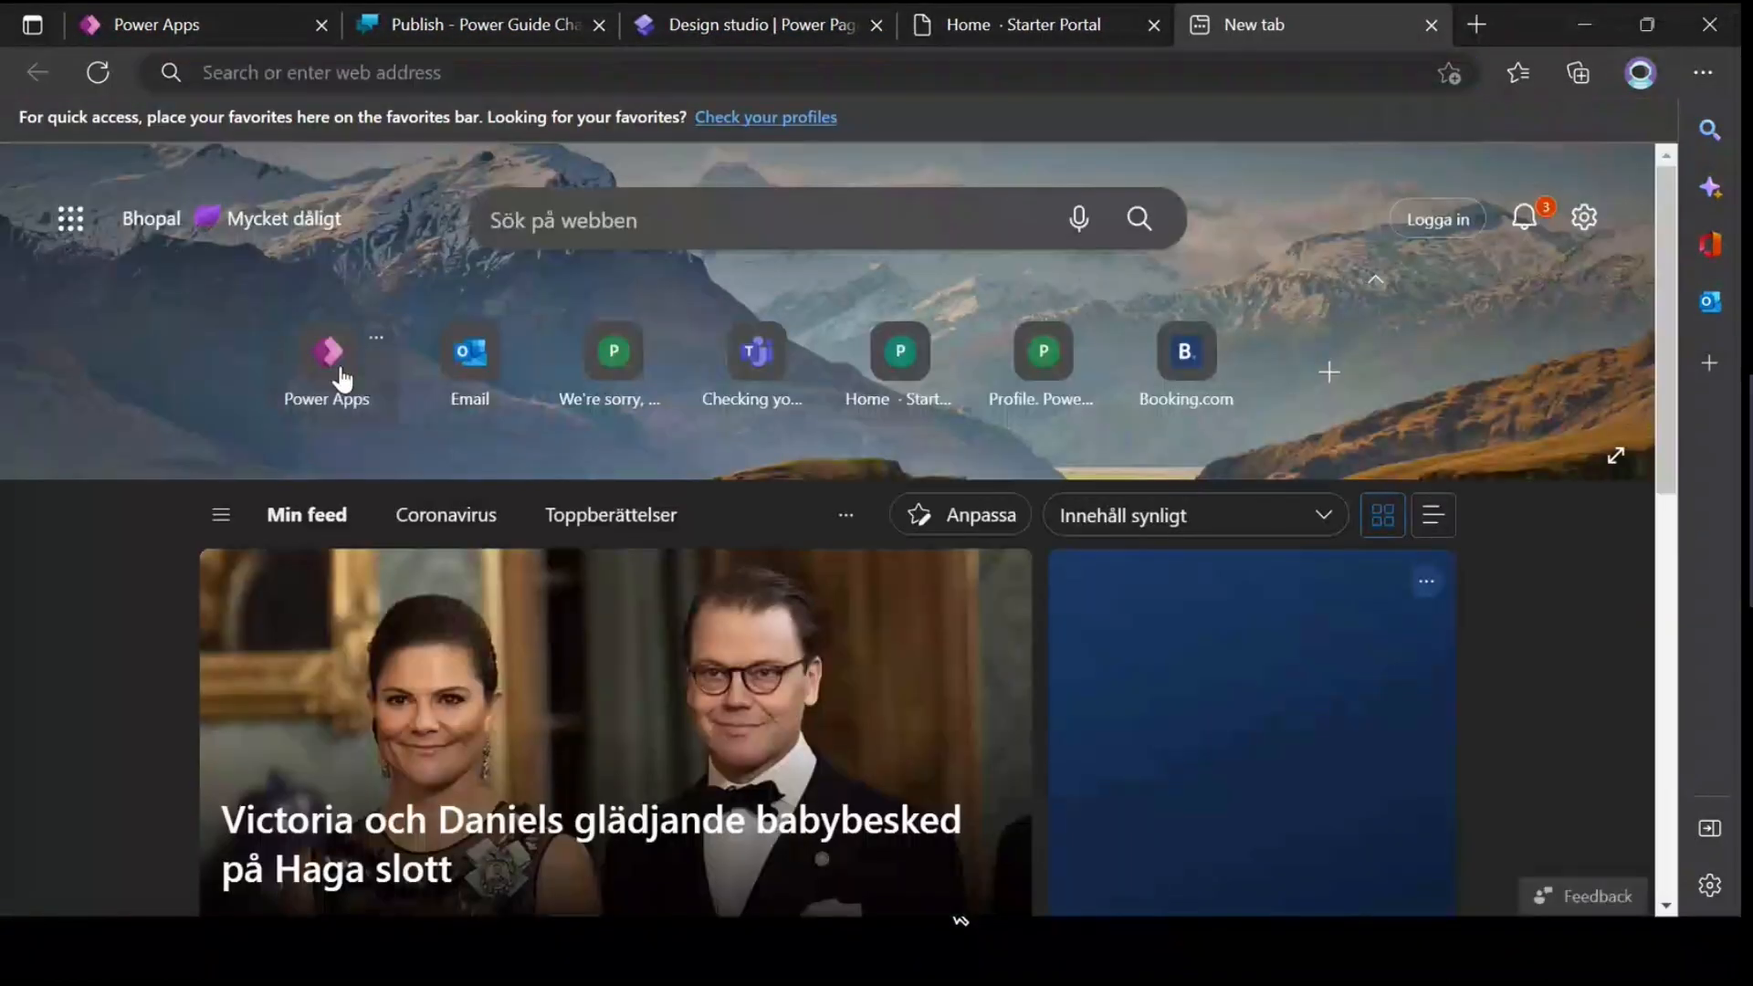
left_click(342, 378)
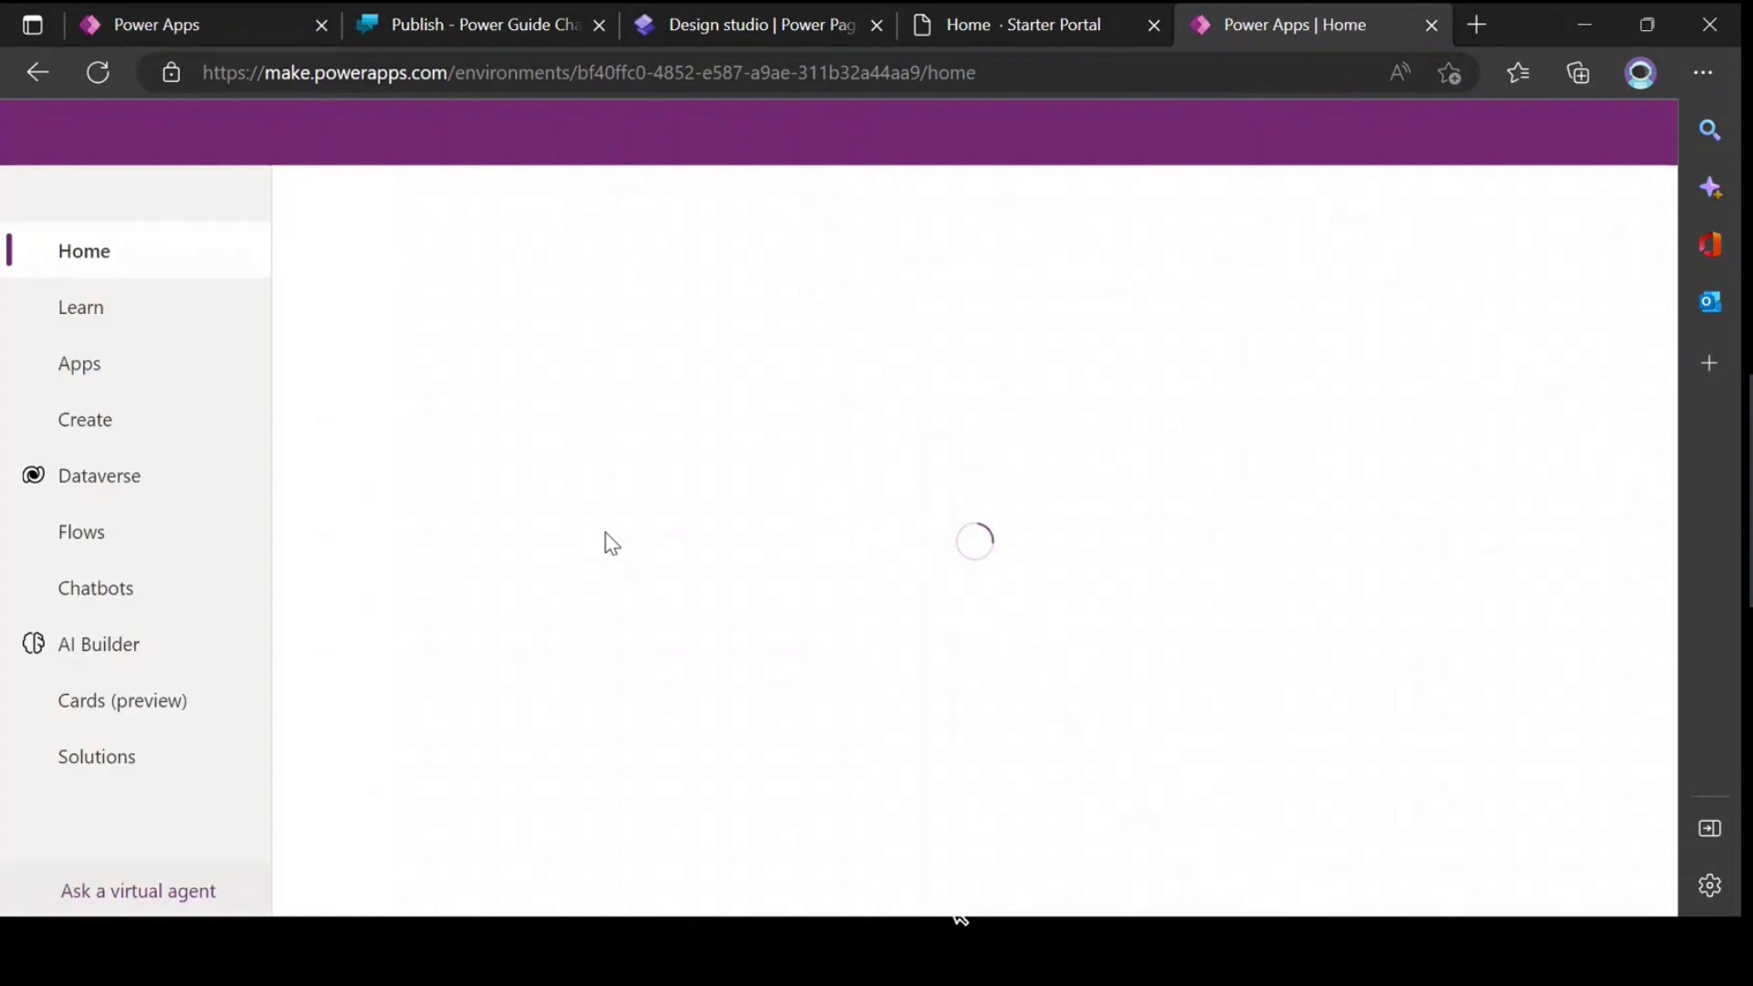
left_click(80, 365)
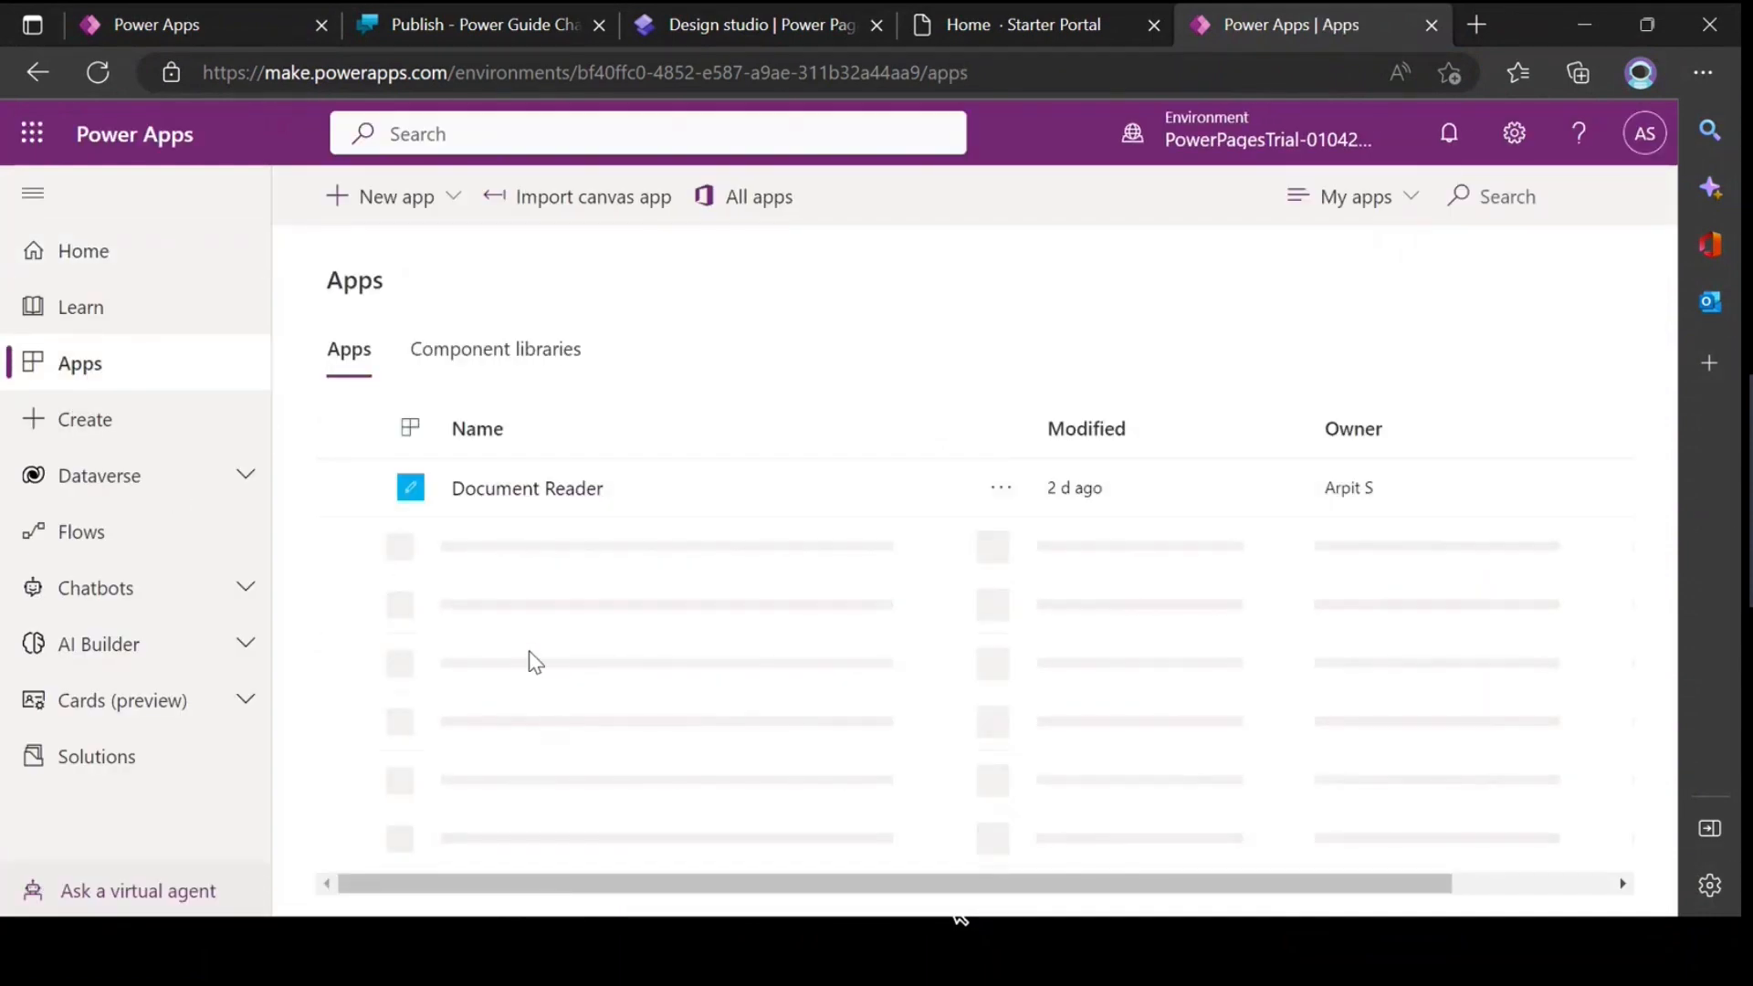
left_click(539, 606)
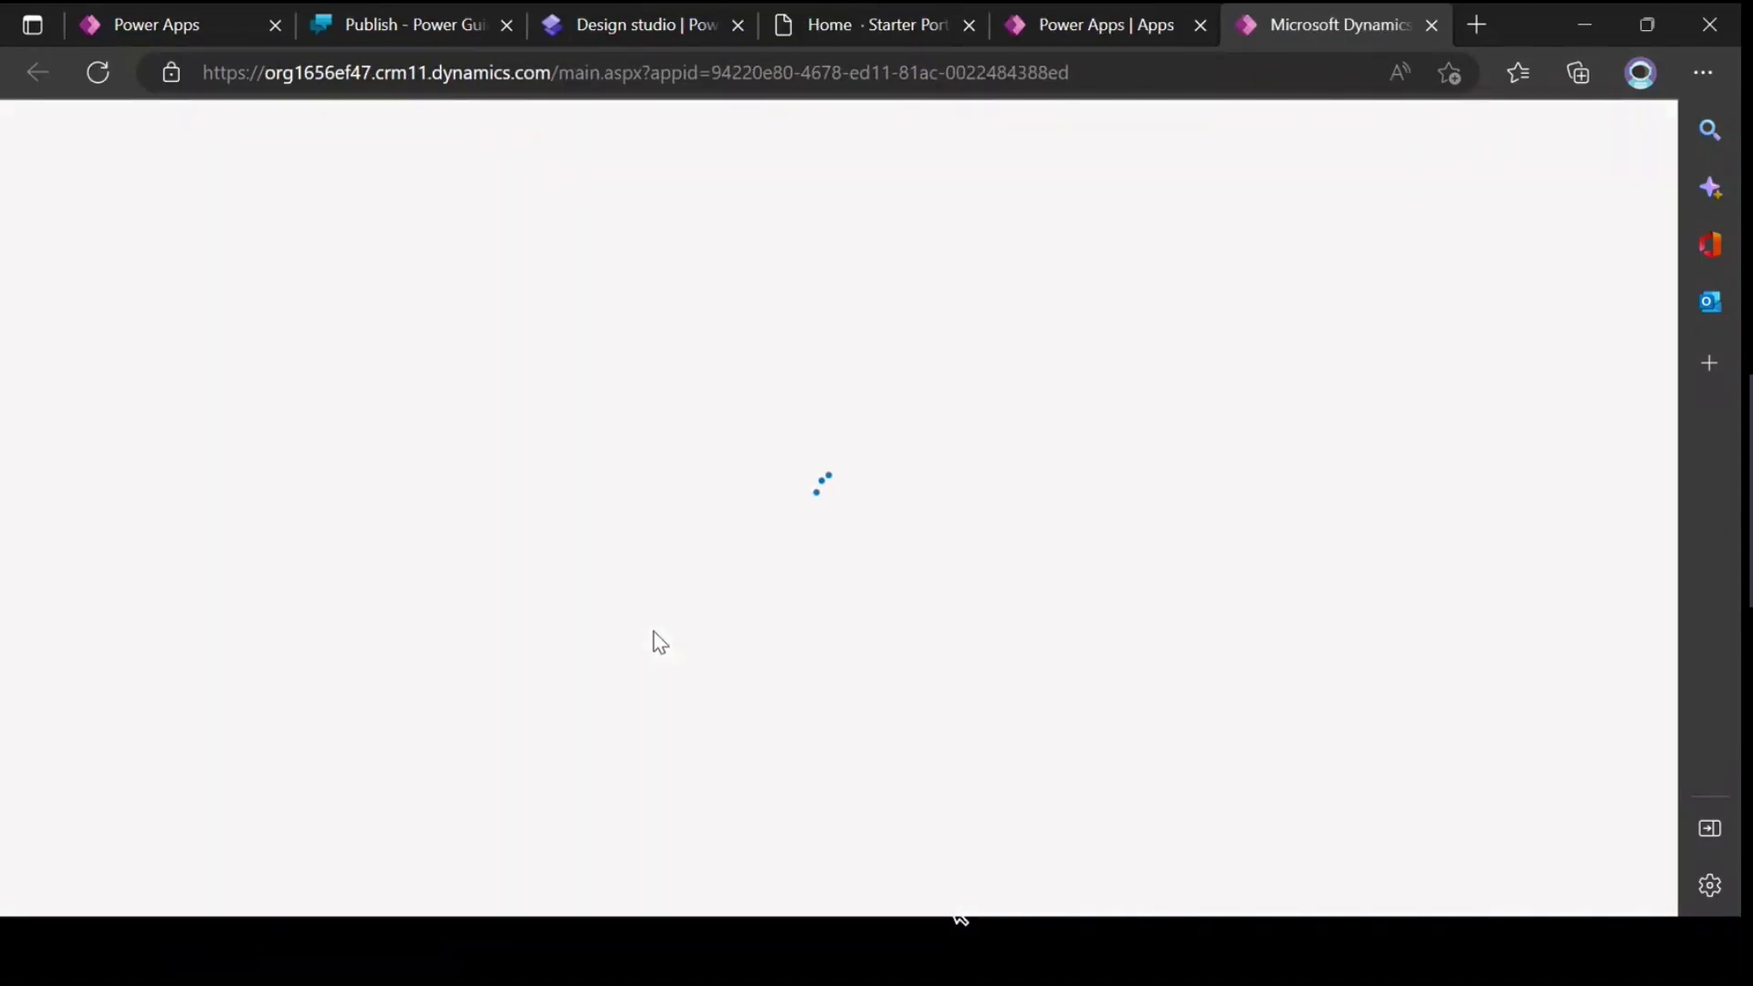
scroll(54, 659, "down", 2)
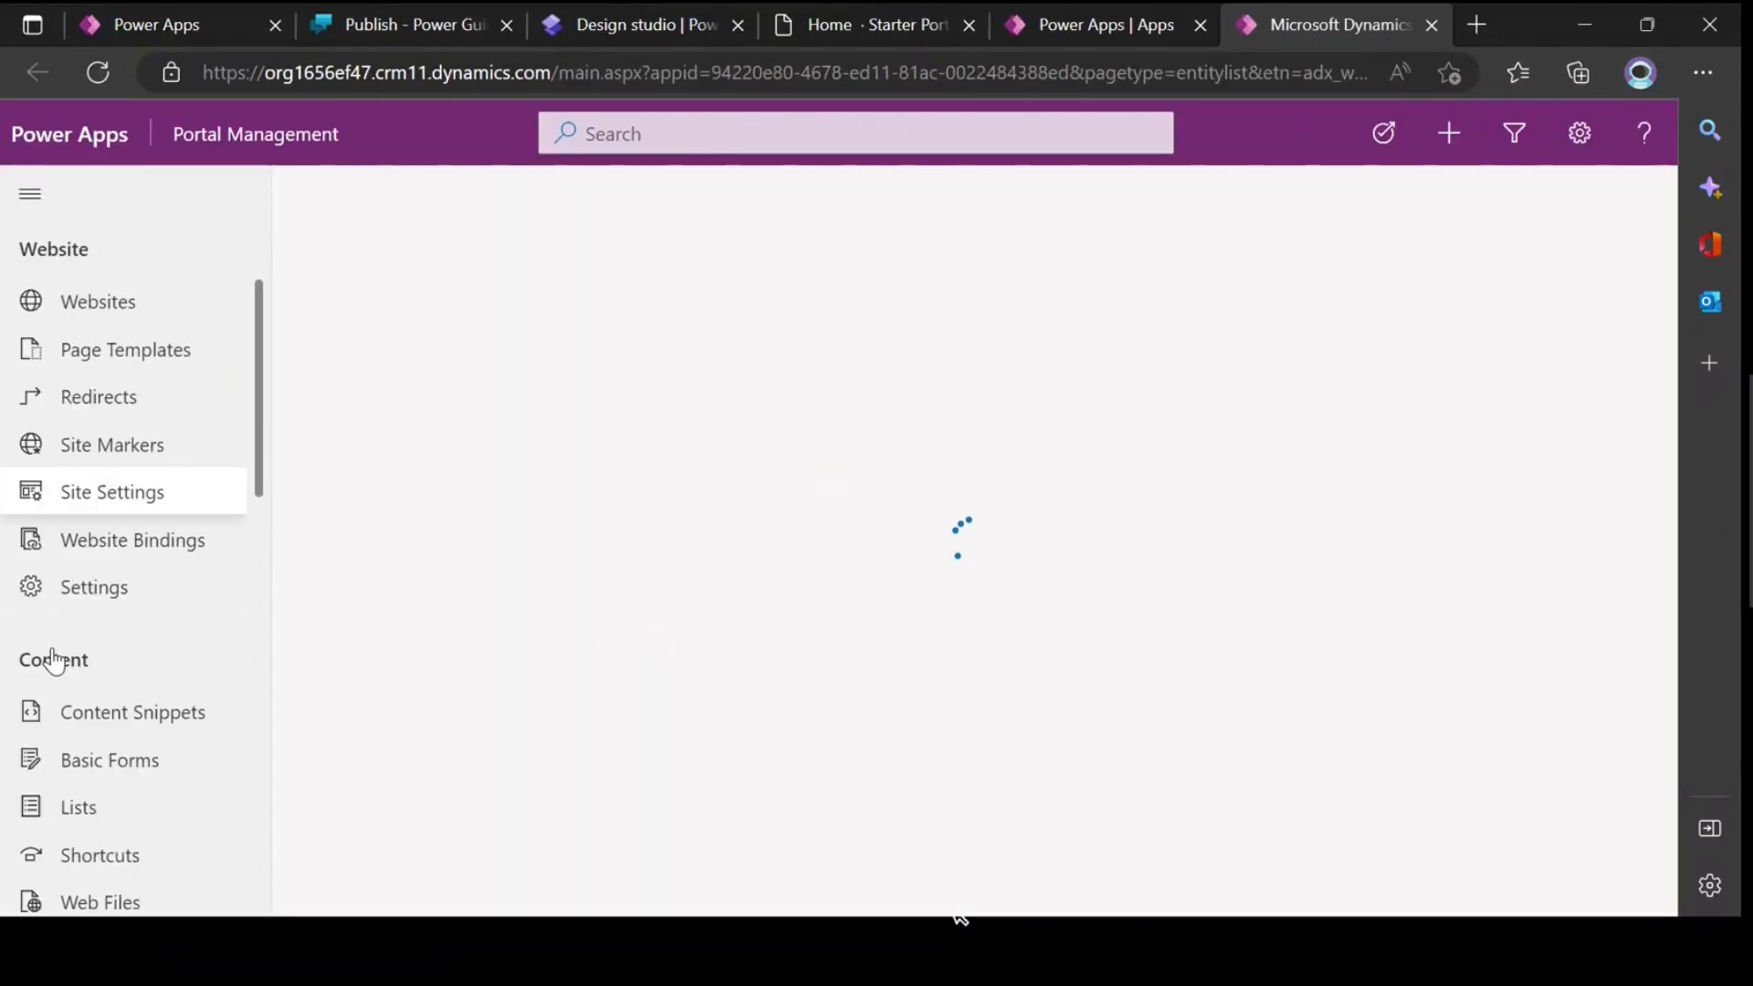
Step: Search the Web Templates for "power" and open the Power Virtual Agents template belonging to the powerpagetraining website
scroll(55, 659, "down", 5)
left_click(137, 676)
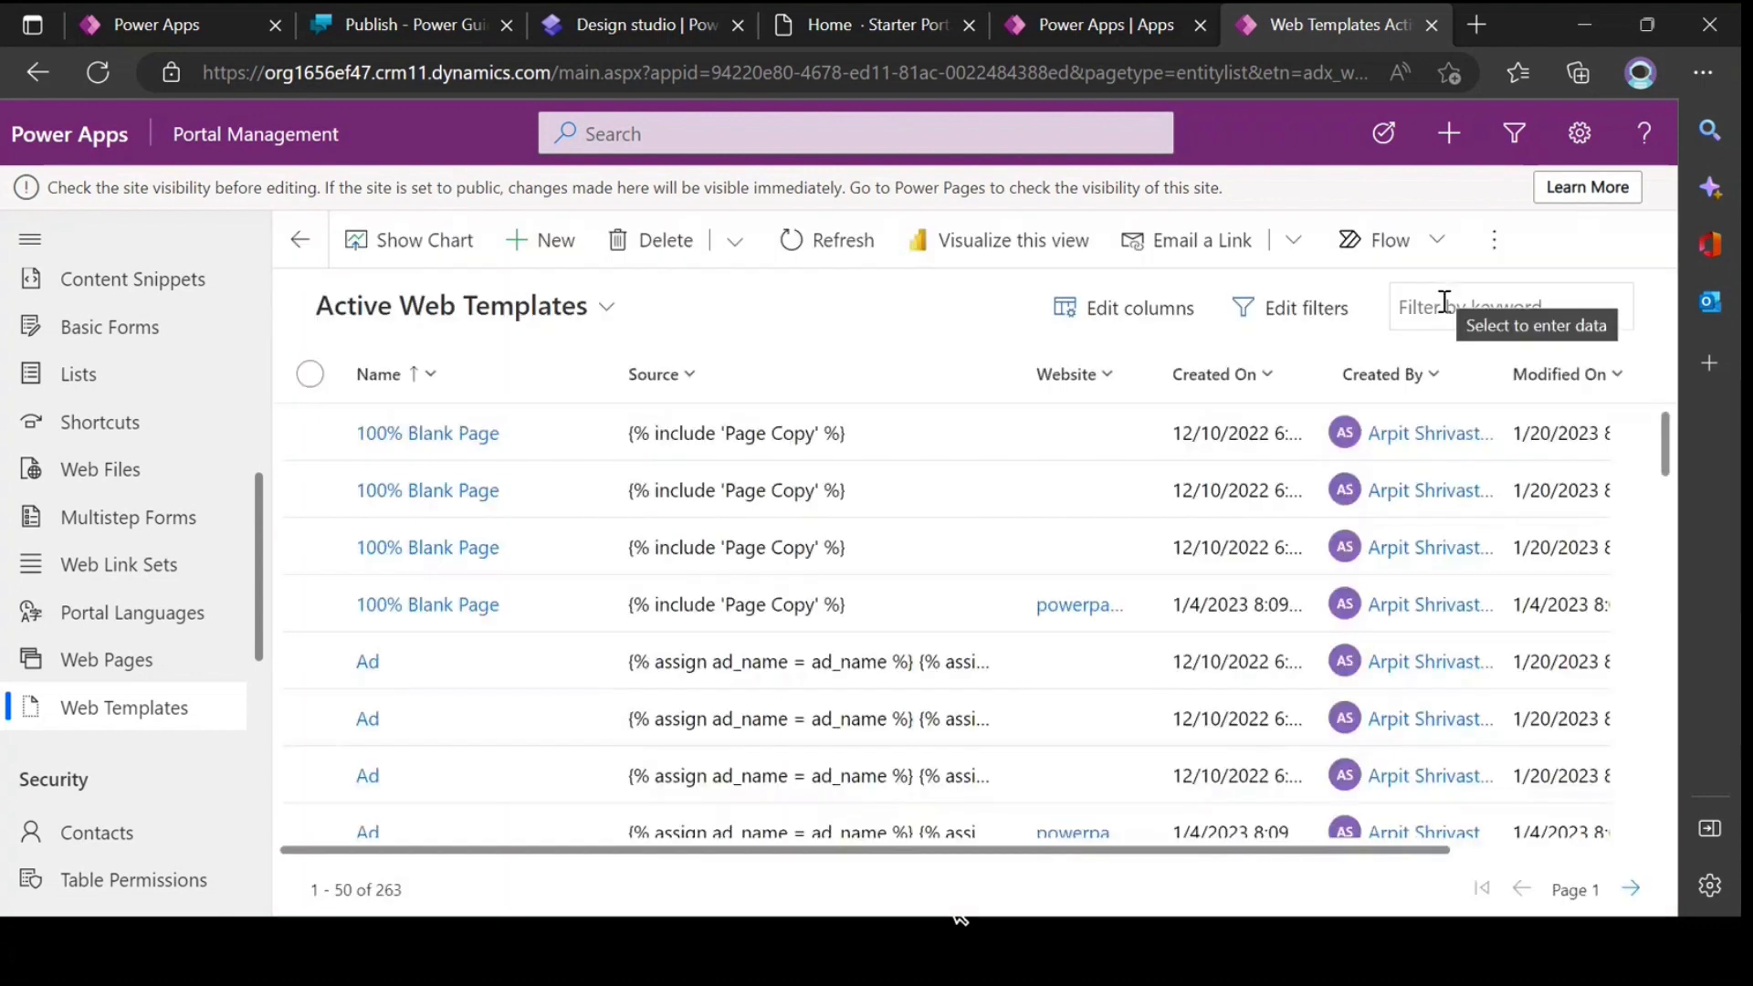
left_click(1448, 309)
type("power")
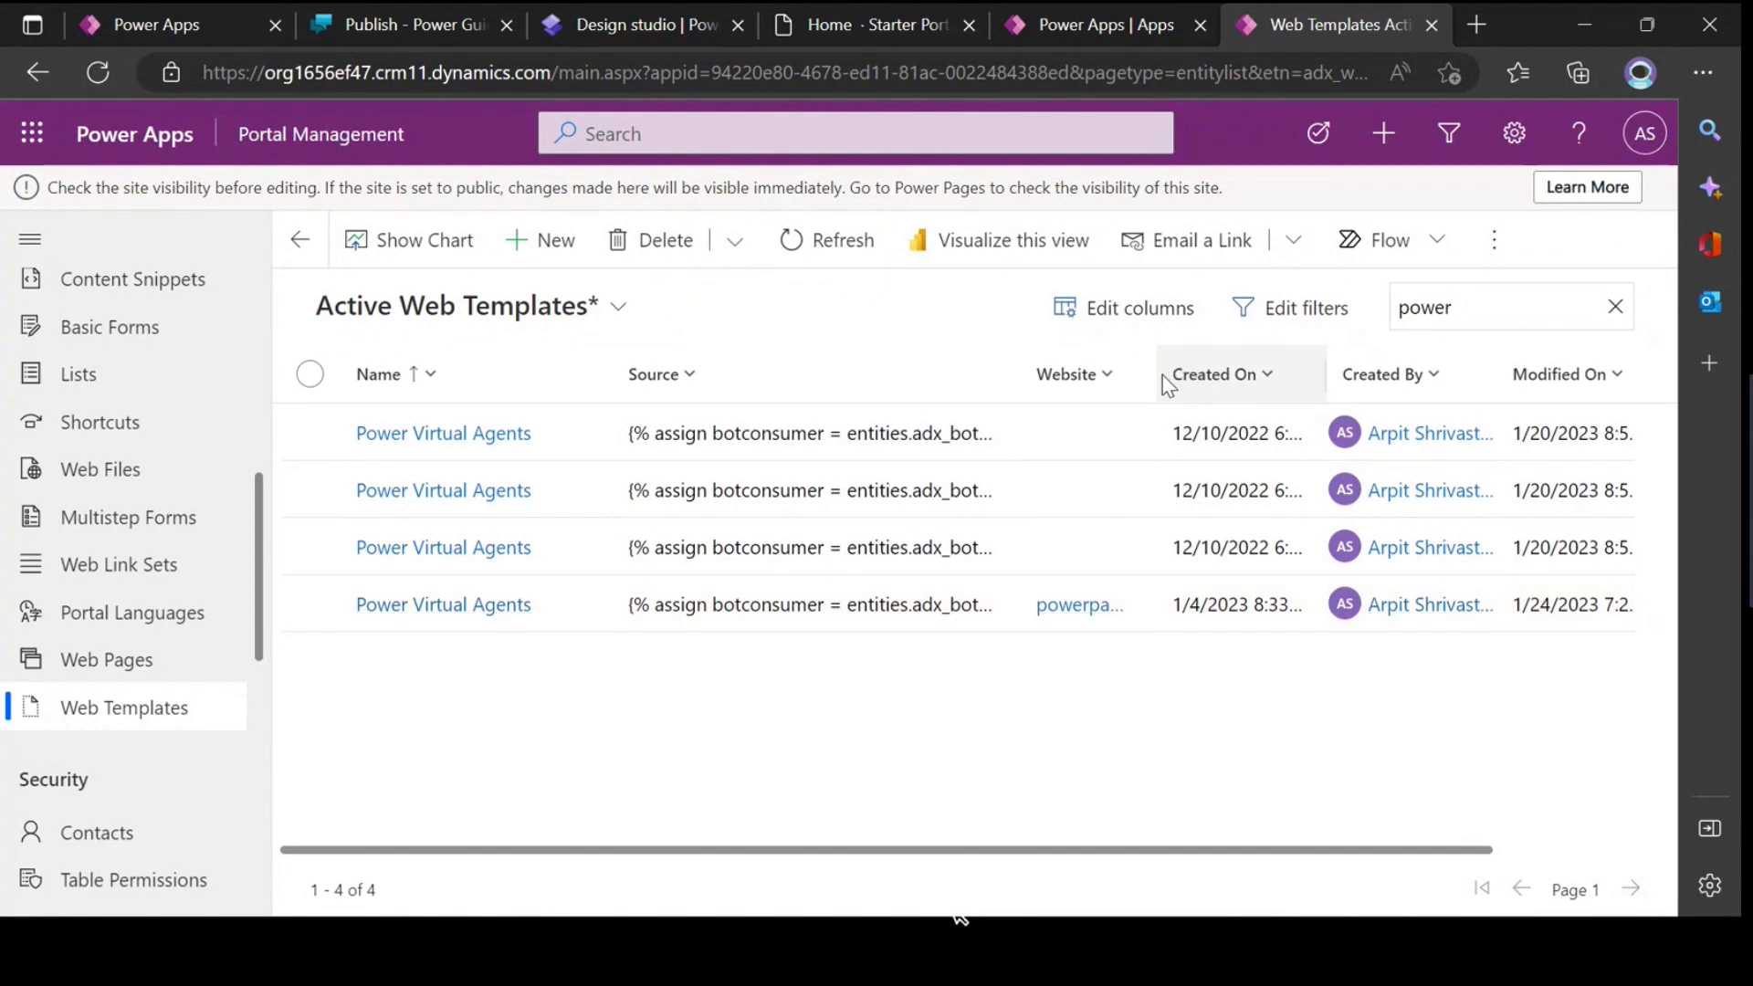
left_click_drag(1162, 383, 1415, 378)
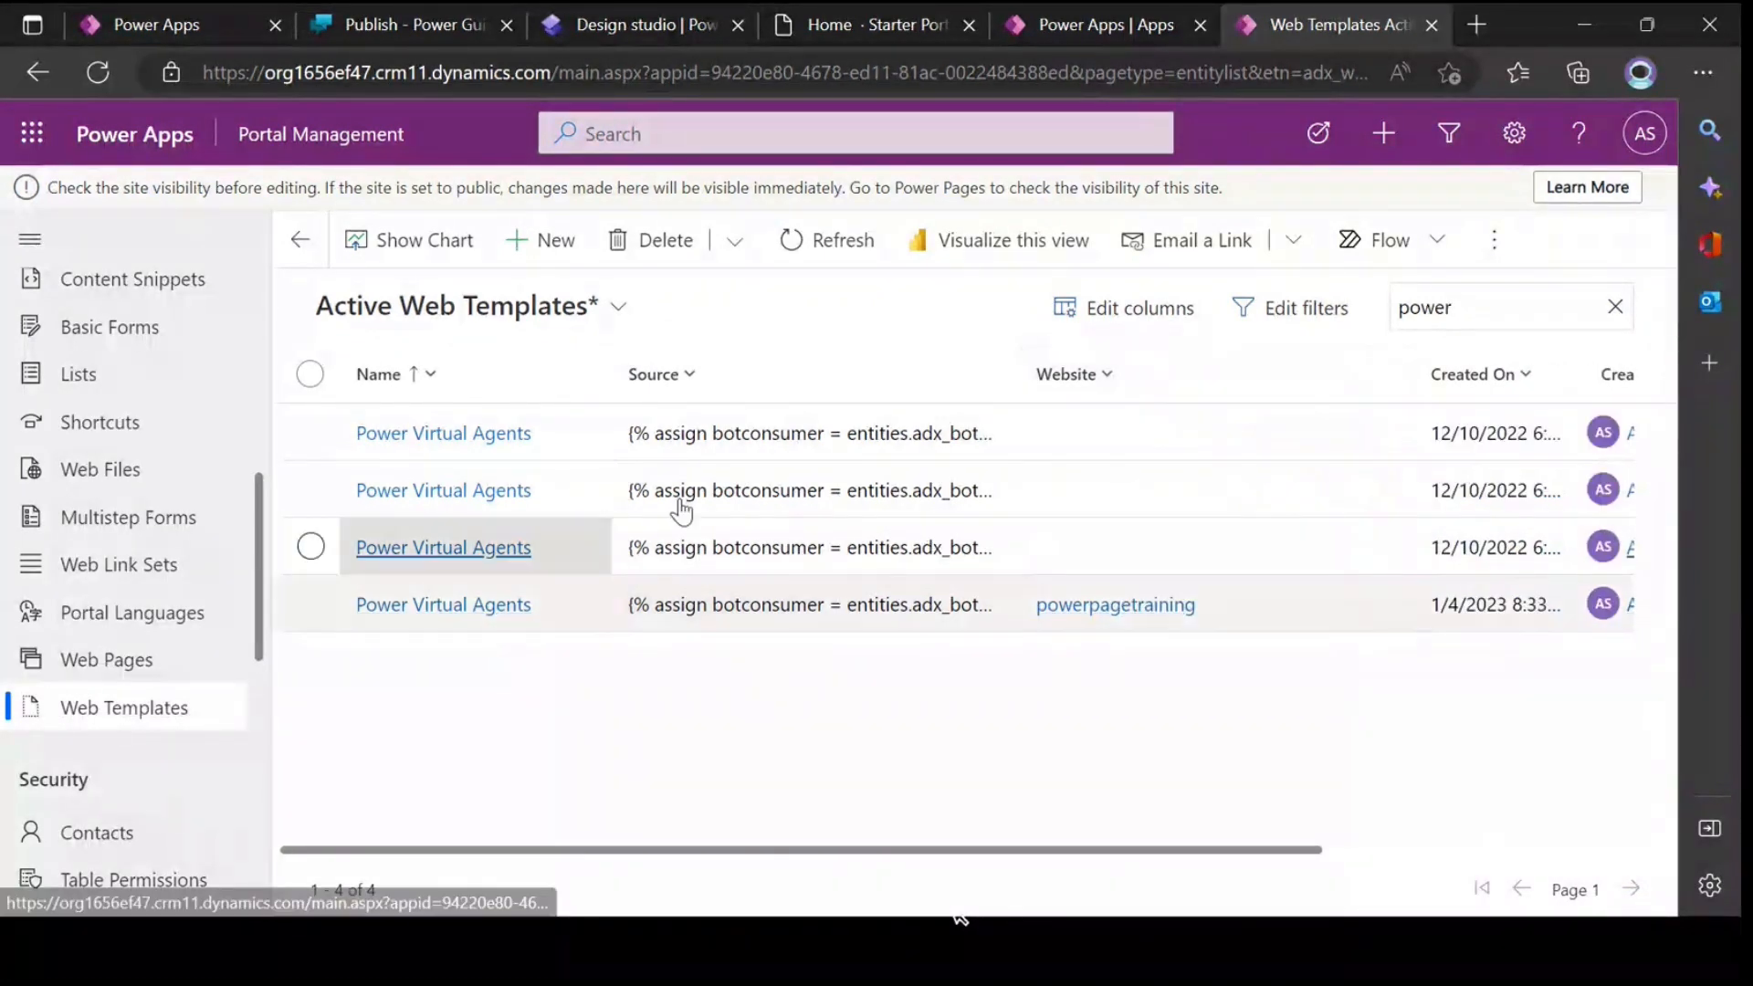
left_click(462, 613)
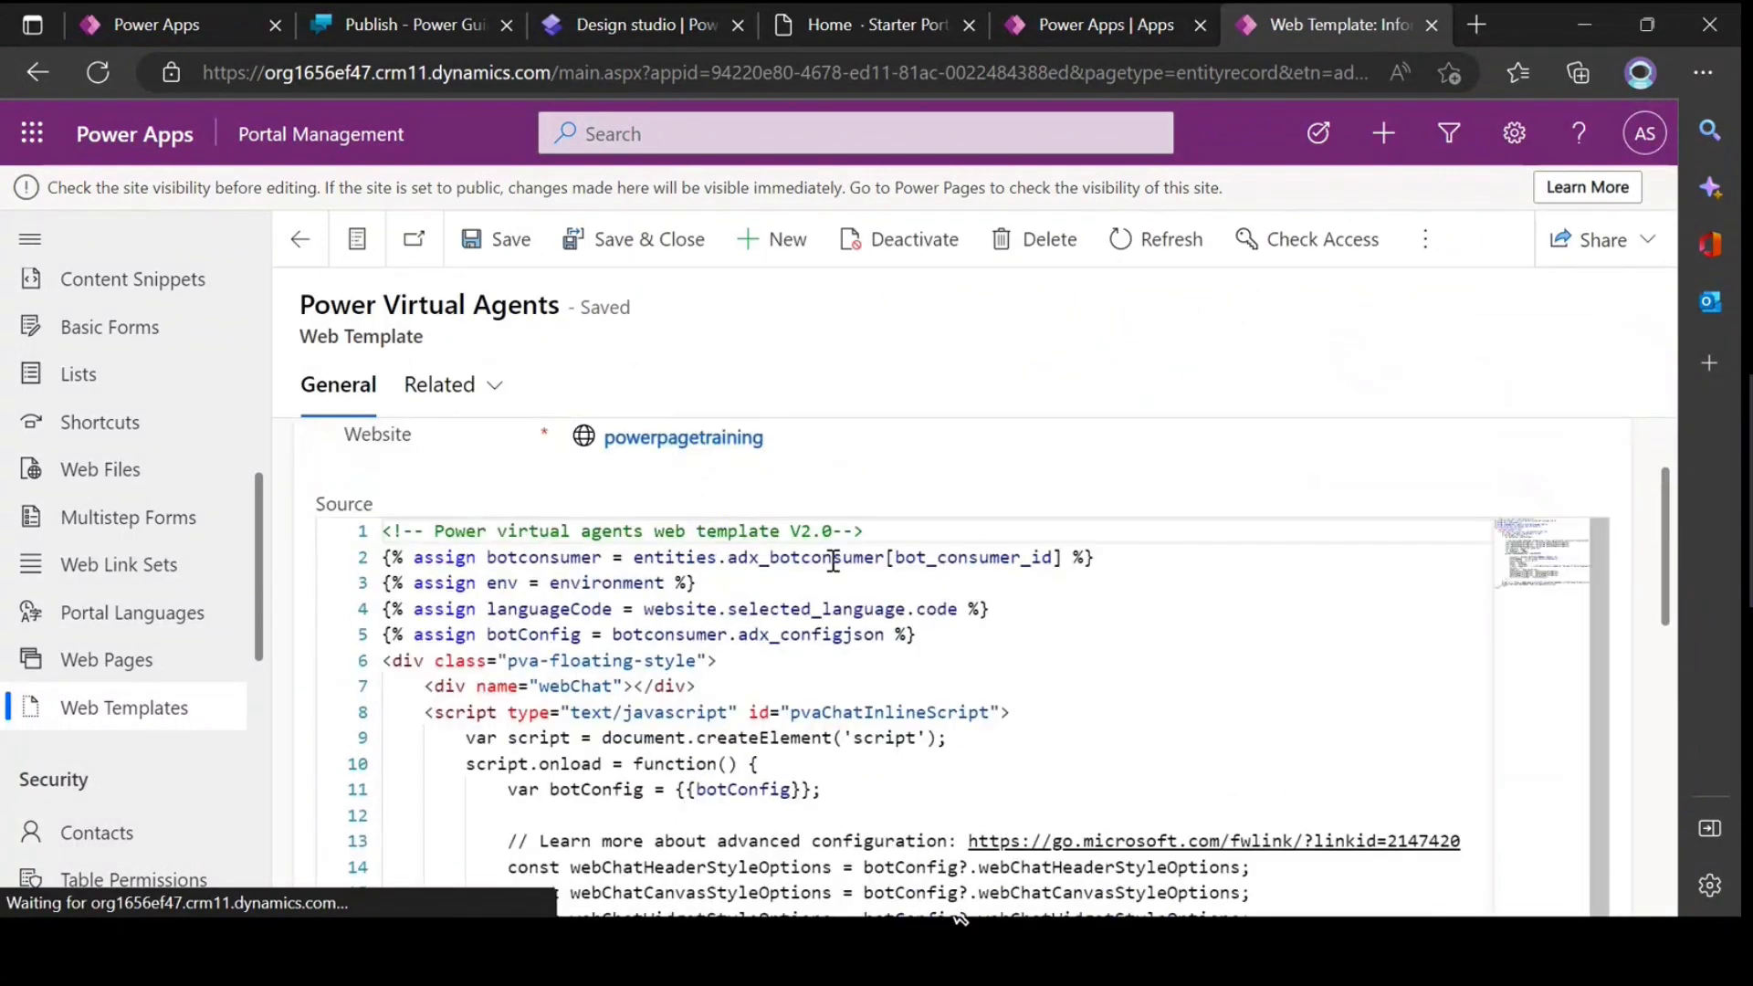
Step: Examine the opening part of the Power Virtual Agents template source, from the assign statements to the bot style constants
left_click_drag(390, 575, 706, 755)
left_click(953, 778)
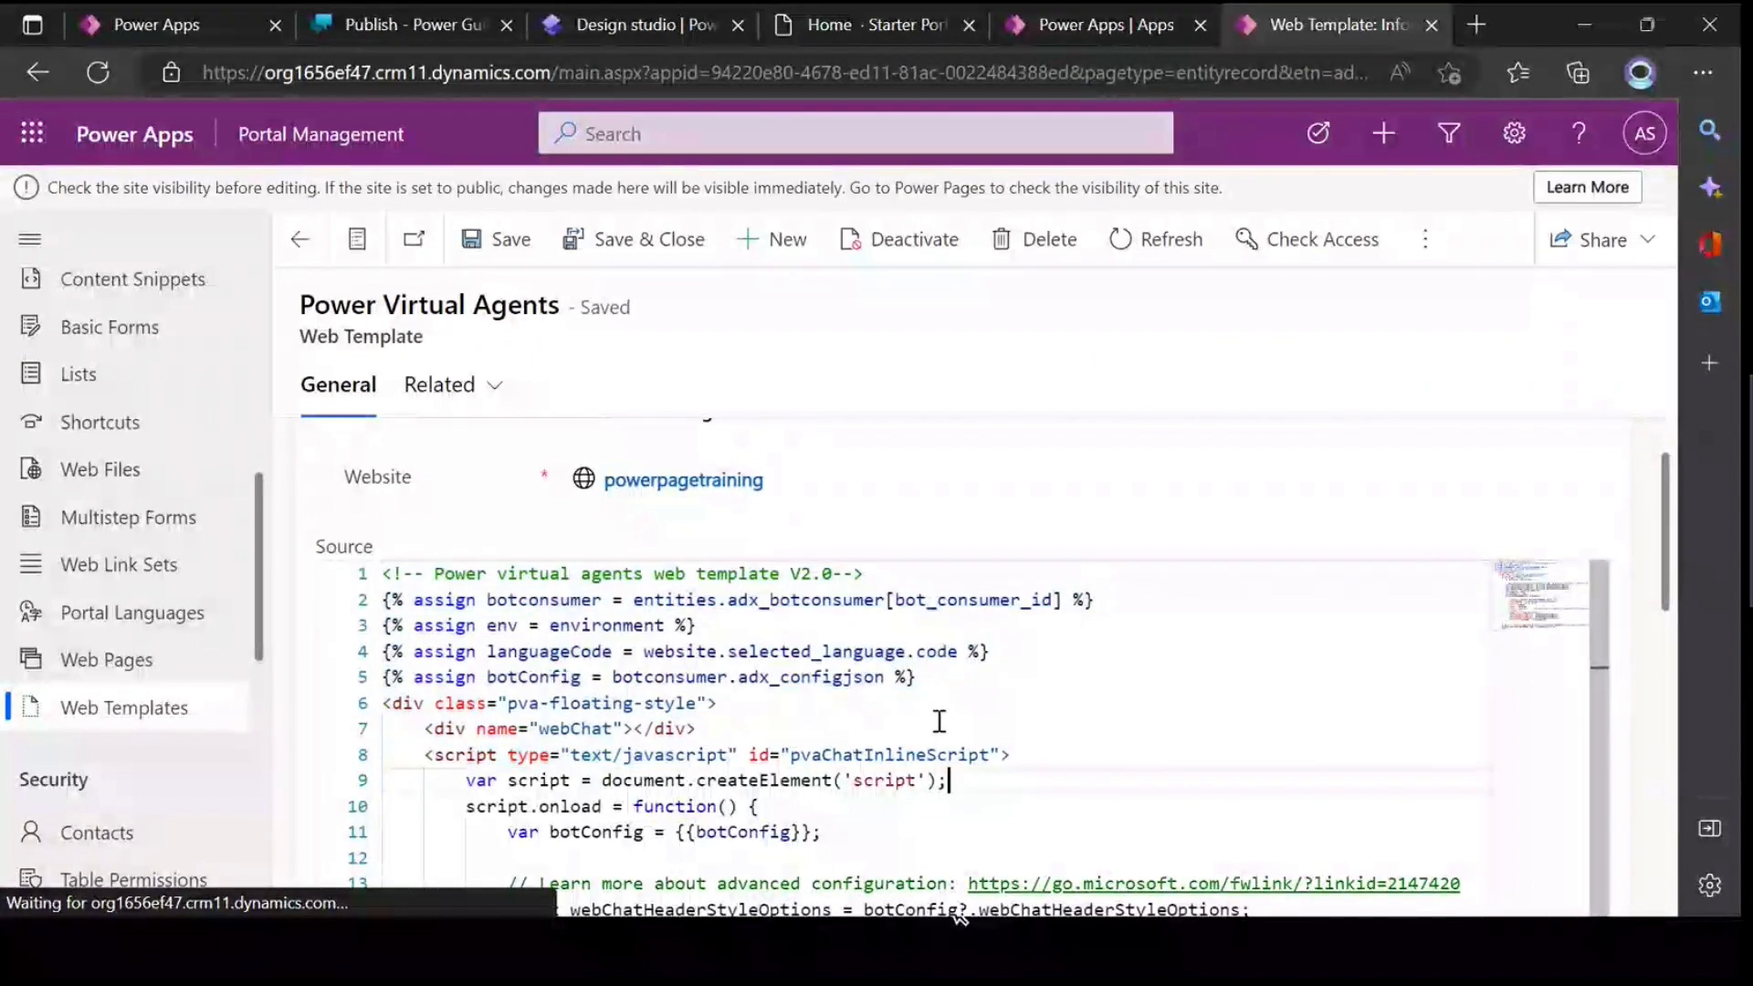
scroll(915, 671, "down", 8)
scroll(915, 674, "down", 2)
scroll(914, 674, "up", 10)
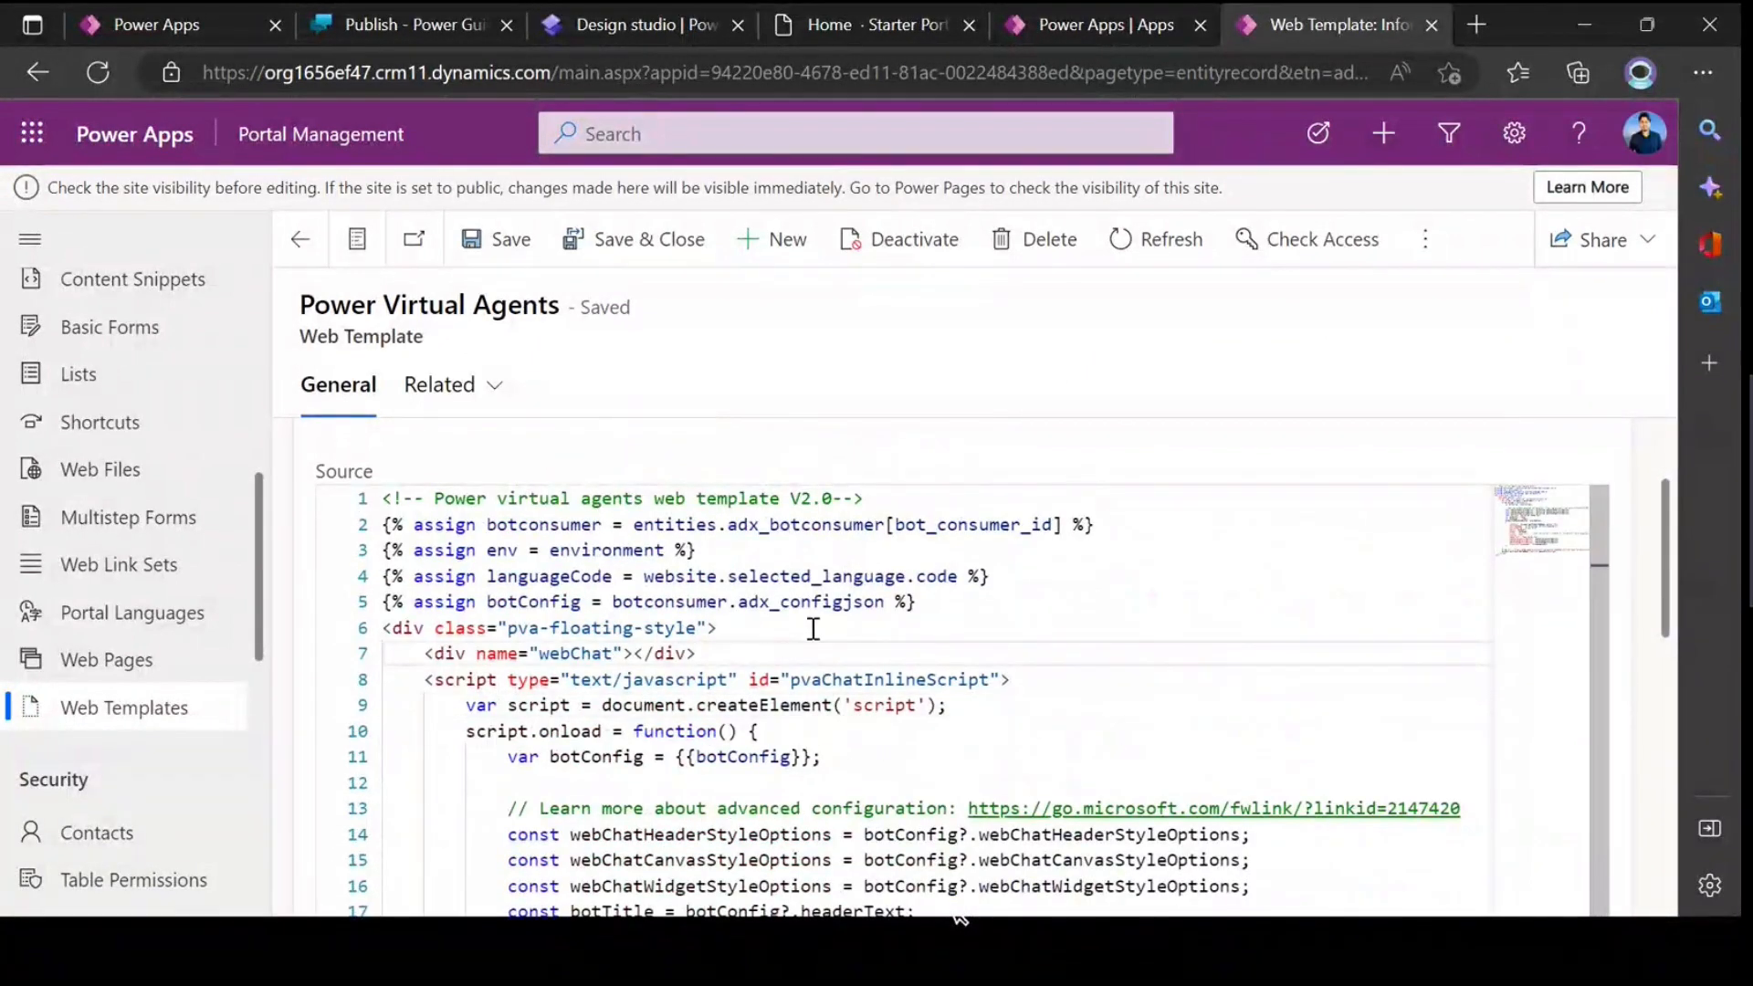
scroll(803, 675, "down", 3)
left_click(782, 682)
scroll(687, 669, "down", 2)
scroll(658, 665, "up", 2)
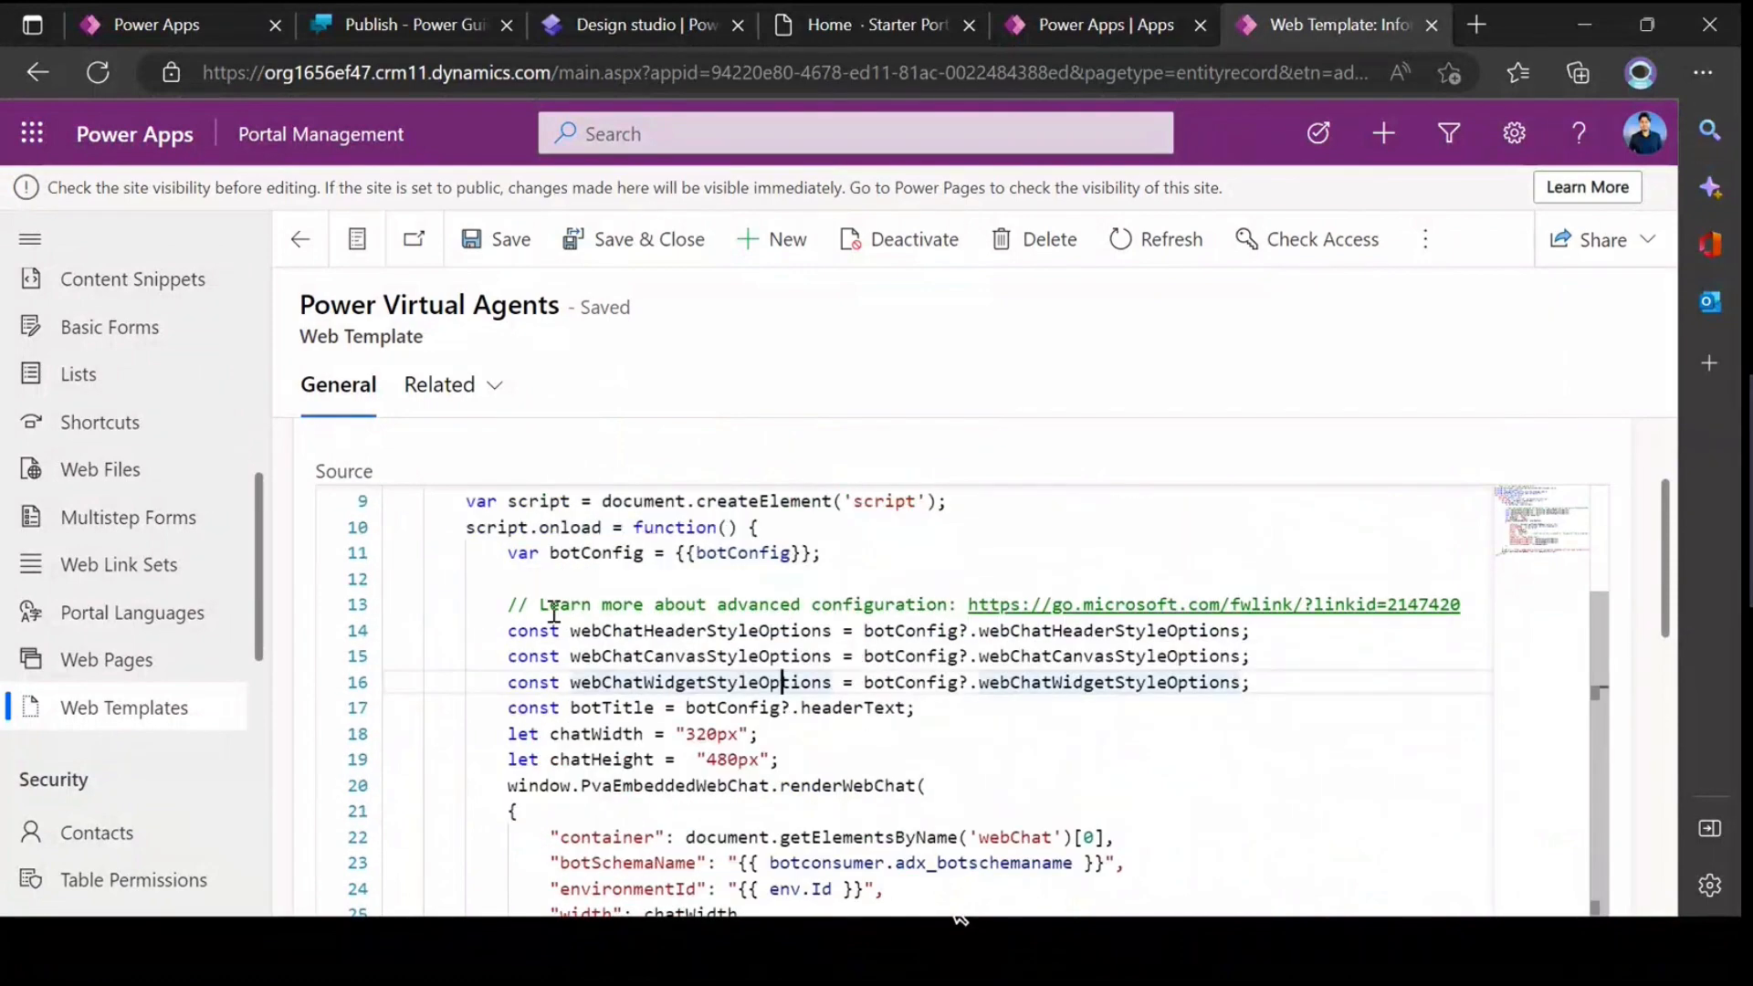
scroll(617, 659, "up", 2)
scroll(630, 658, "down", 2)
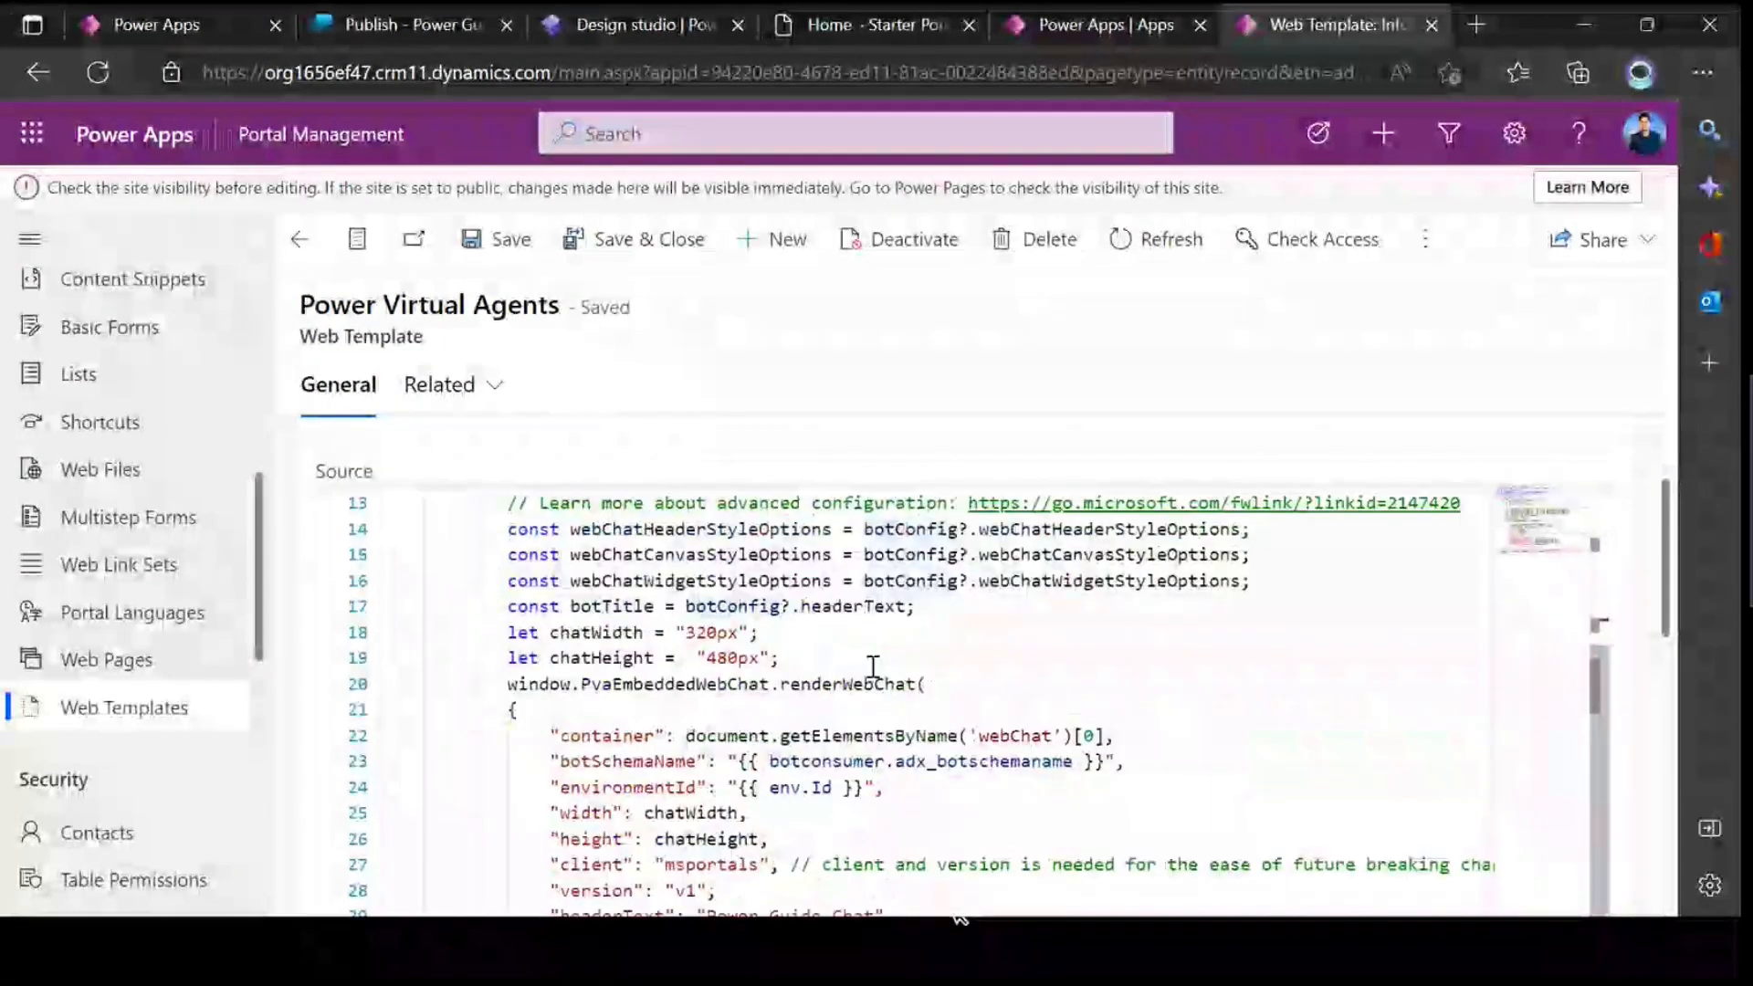
Step: Examine the renderWebChat block in the template source, including its header text and the canvas, header and widget style options
scroll(696, 639, "down", 1)
left_click_drag(505, 581, 873, 839)
scroll(914, 691, "down", 2)
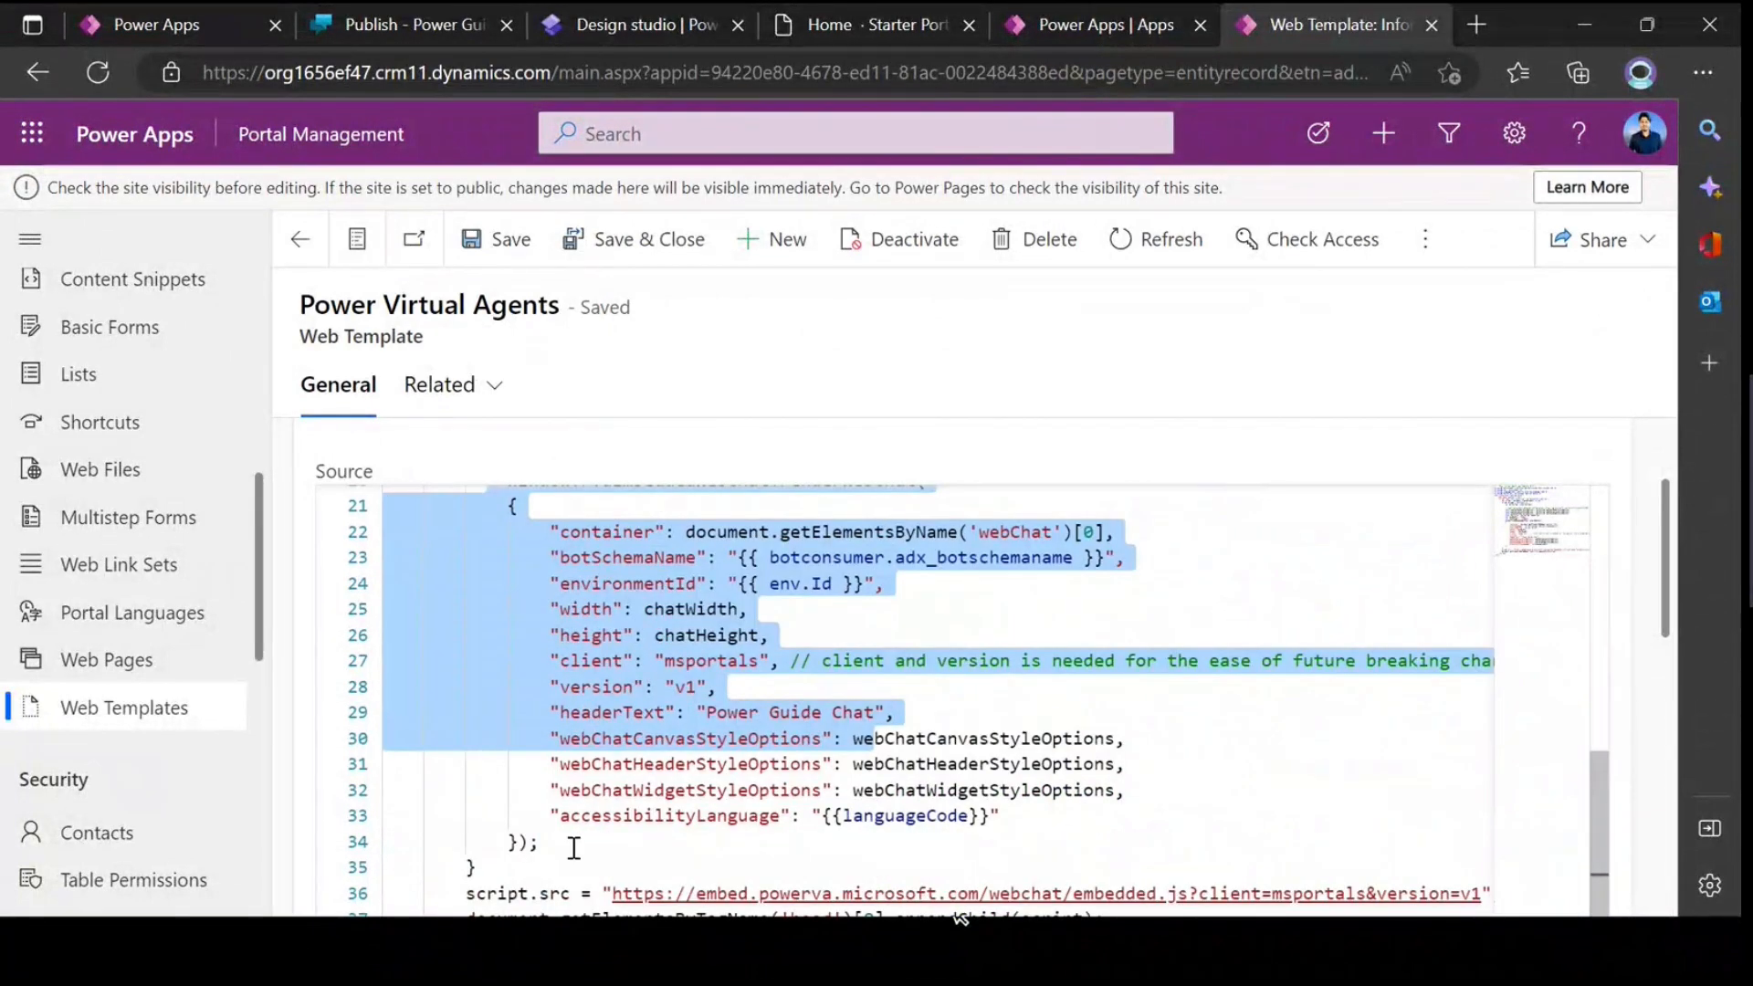
left_click(547, 867, "shift")
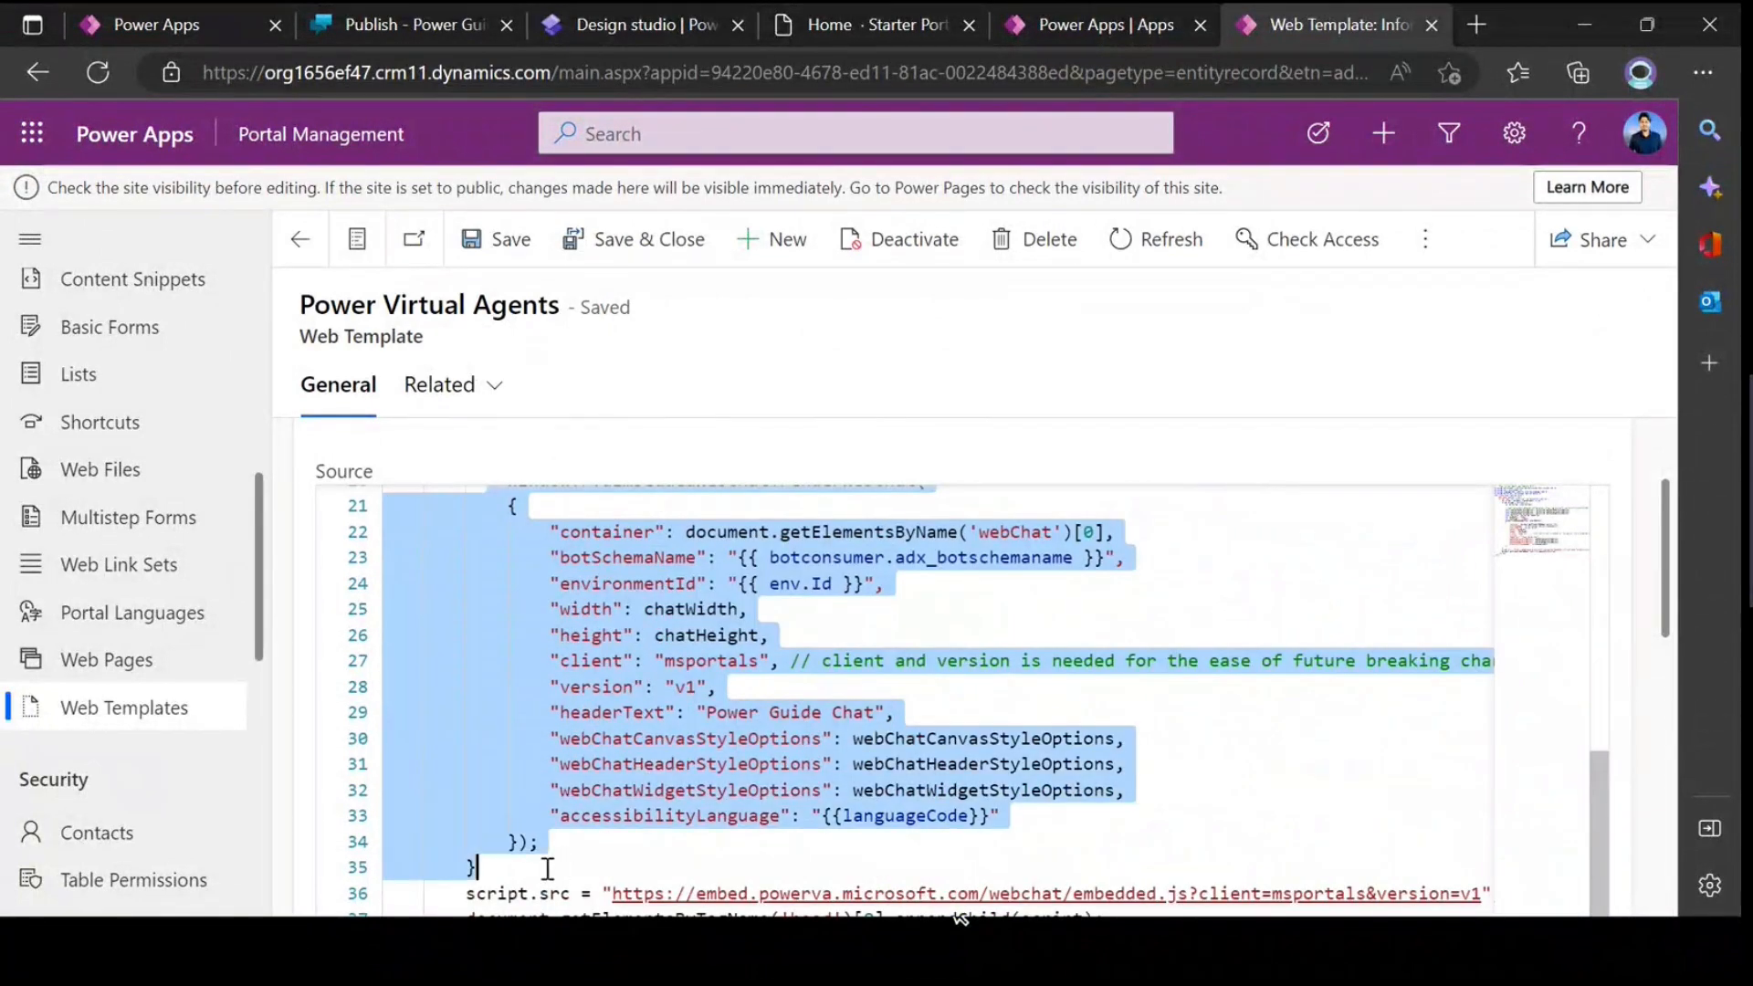
left_click(731, 763)
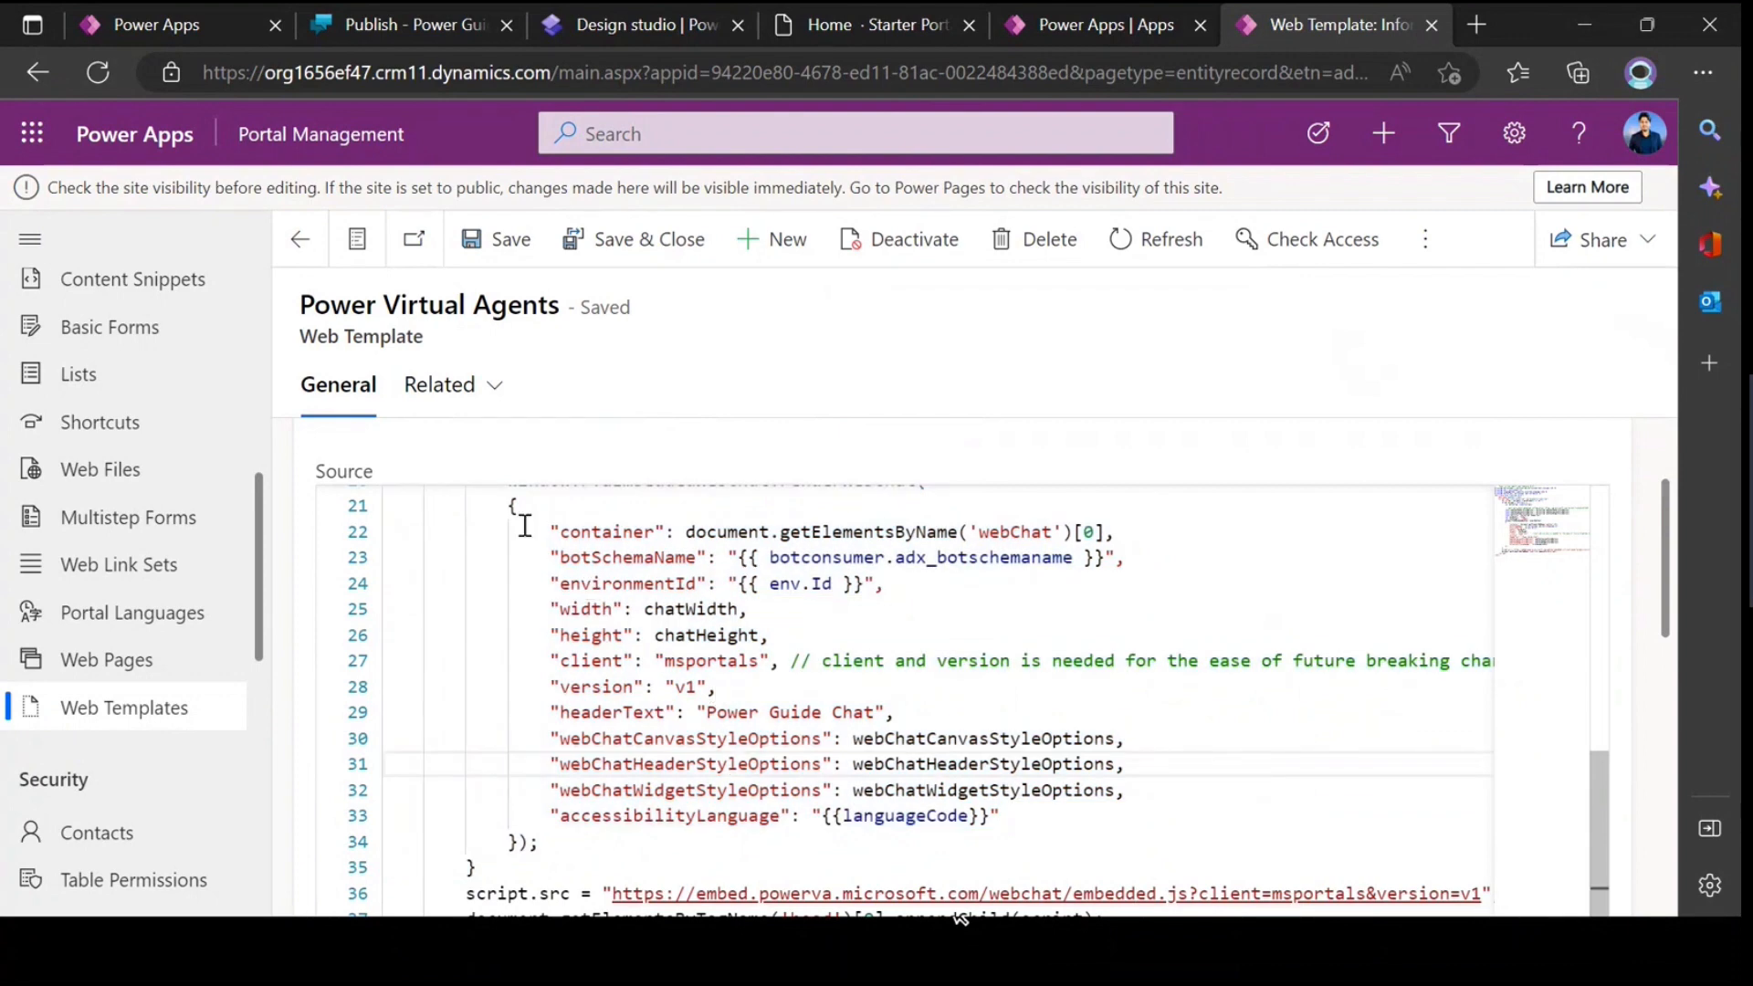
left_click_drag(508, 505, 599, 837)
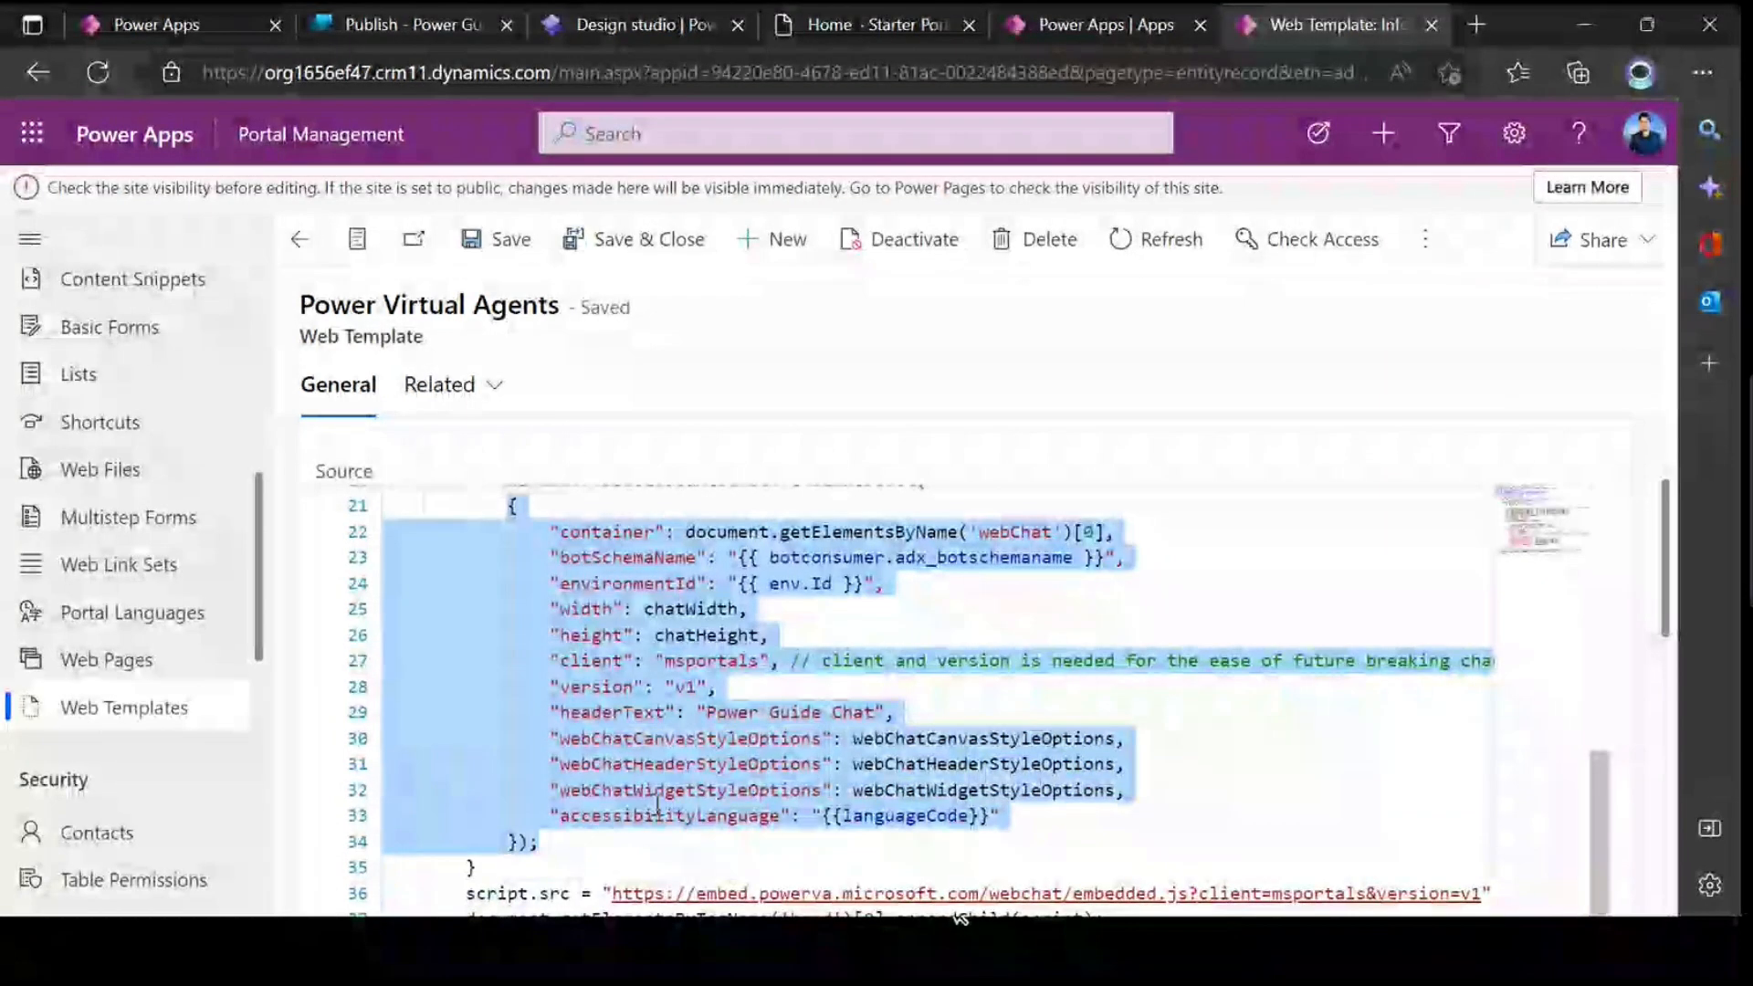
left_click(859, 744)
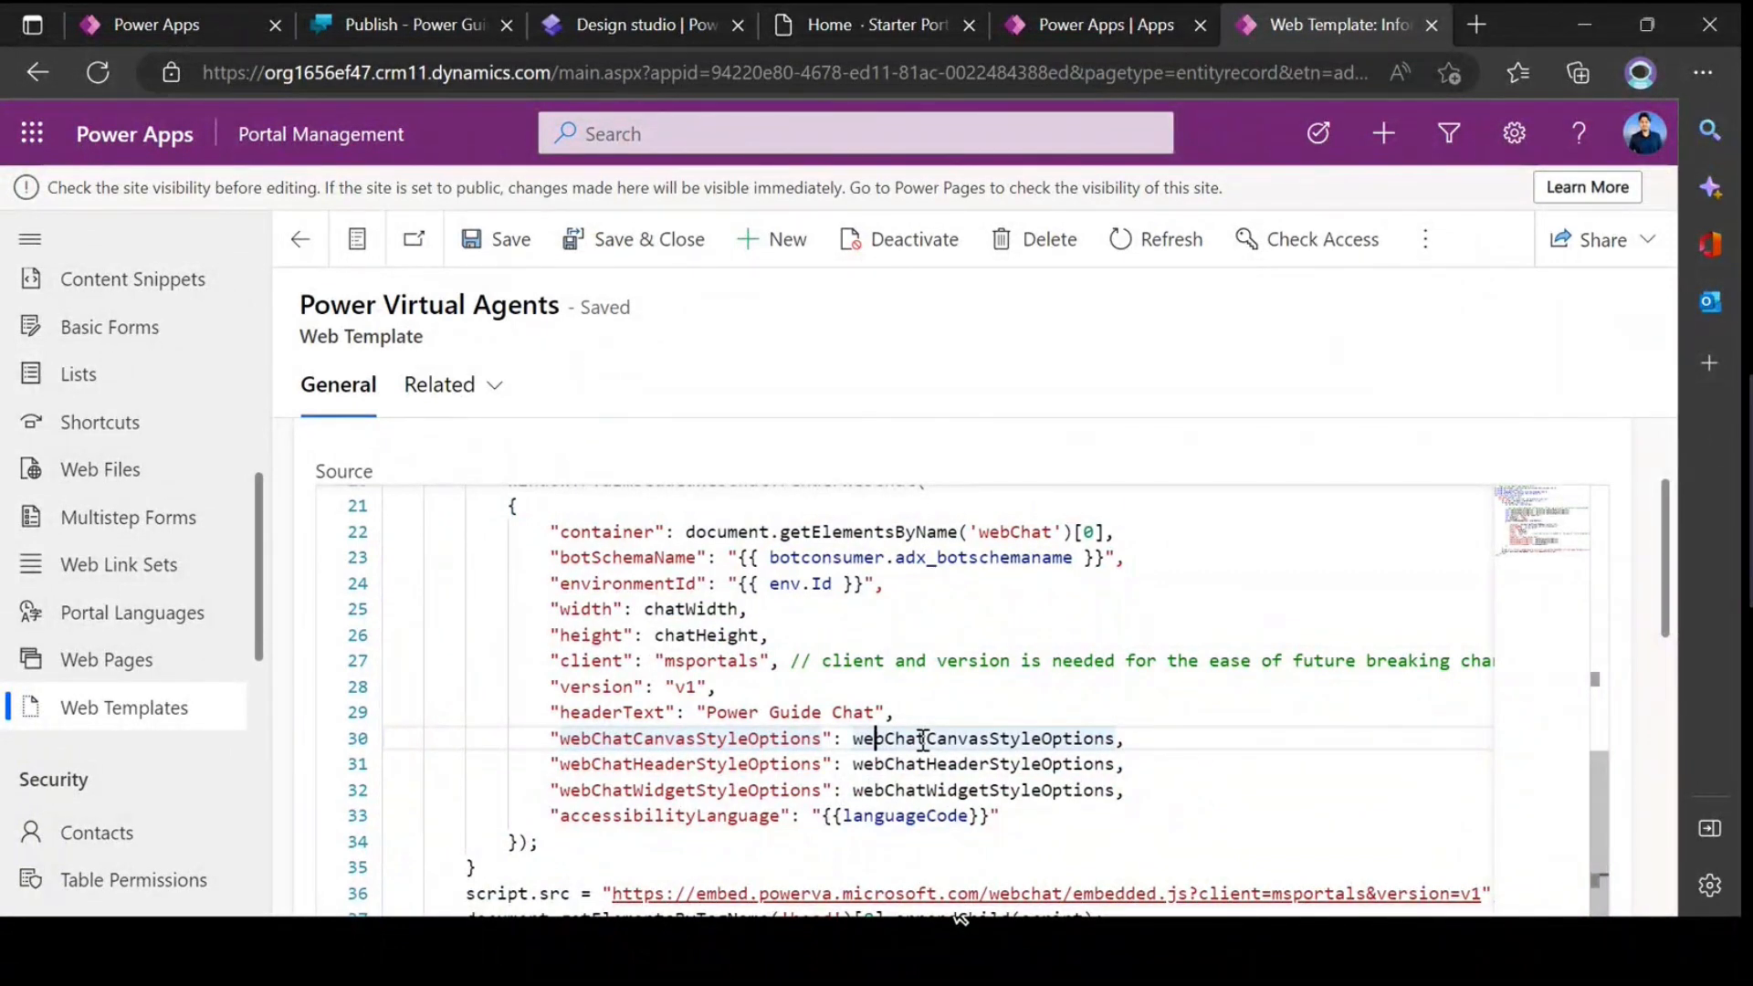
left_click(923, 740)
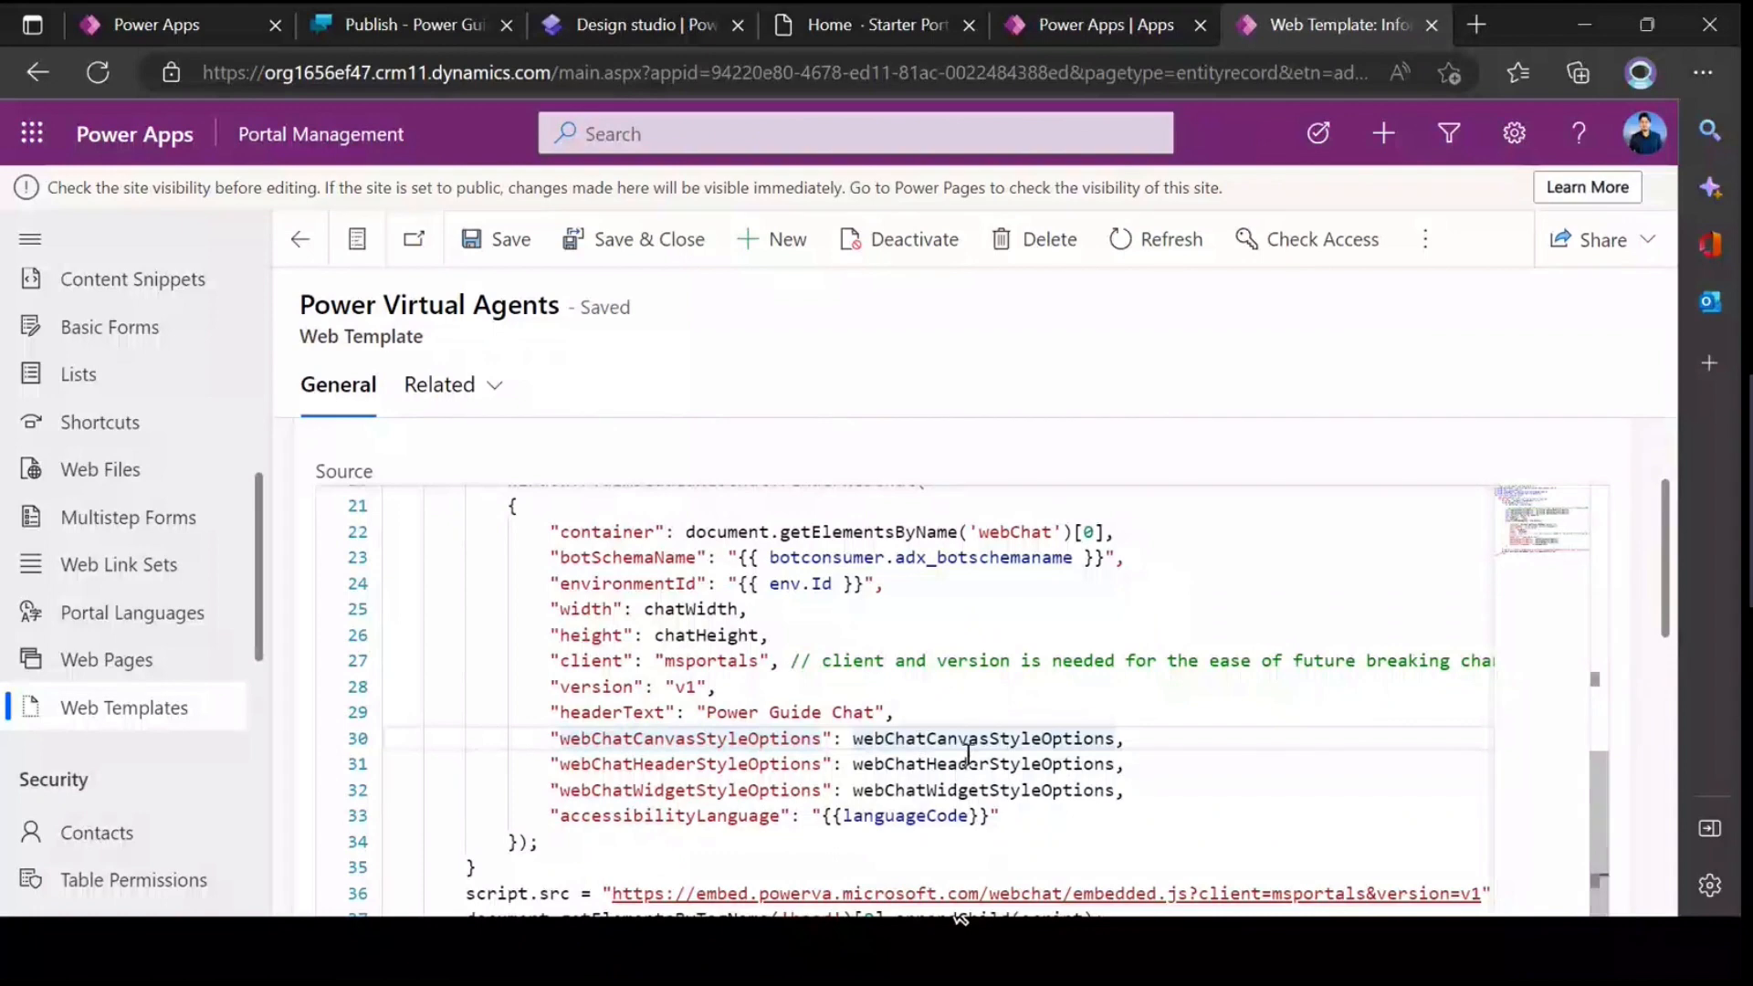
Step: Search the web for "chatbot in powerapges" in a new browser tab and open the Microsoft Learn article on adding a chatbot
left_click(1473, 25)
type("cha")
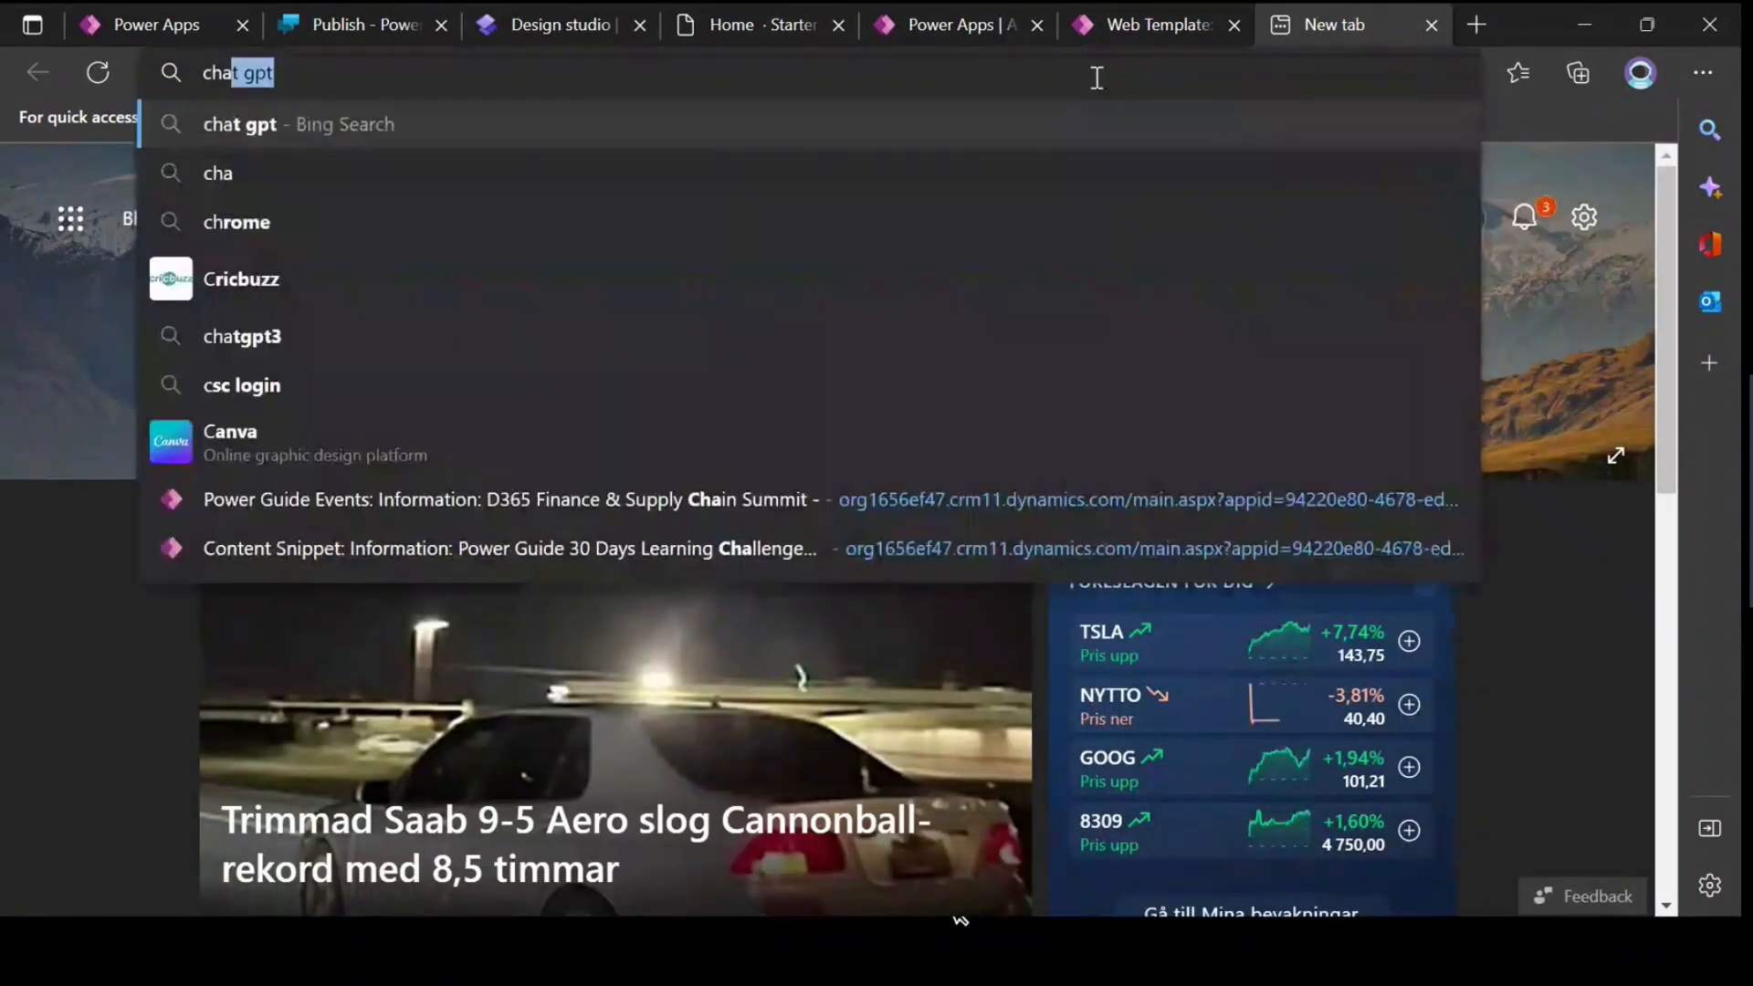
type("tbot in ")
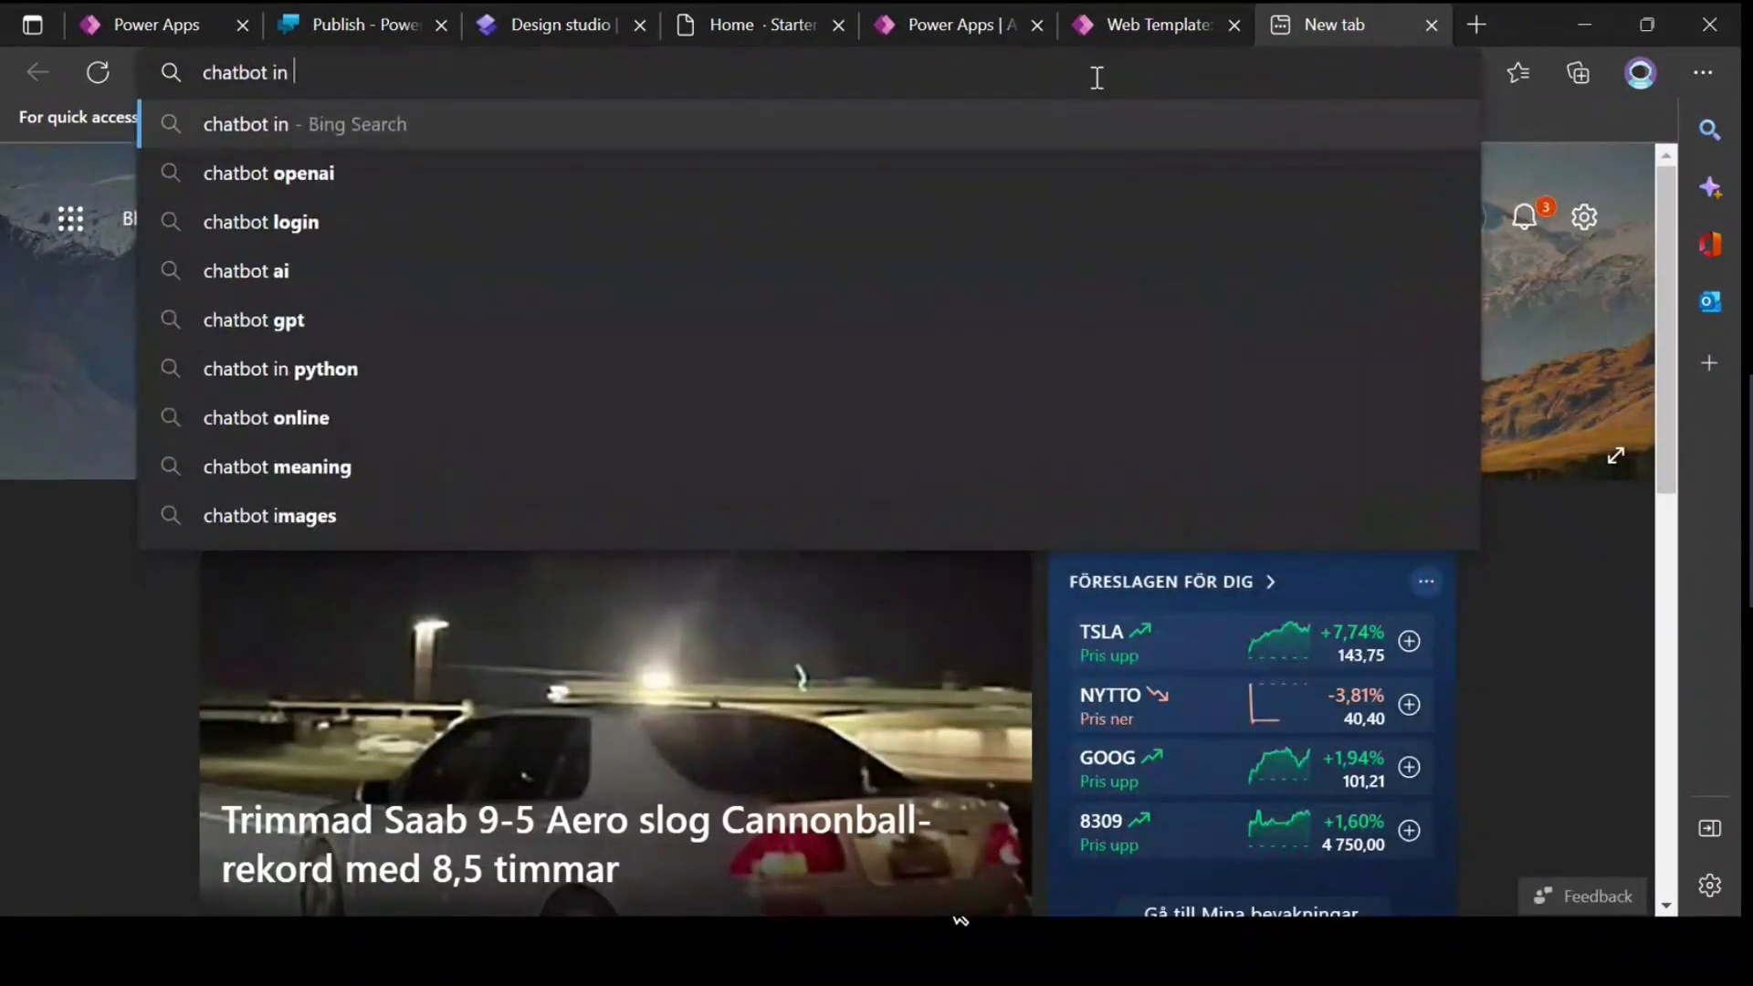
type("powerapges")
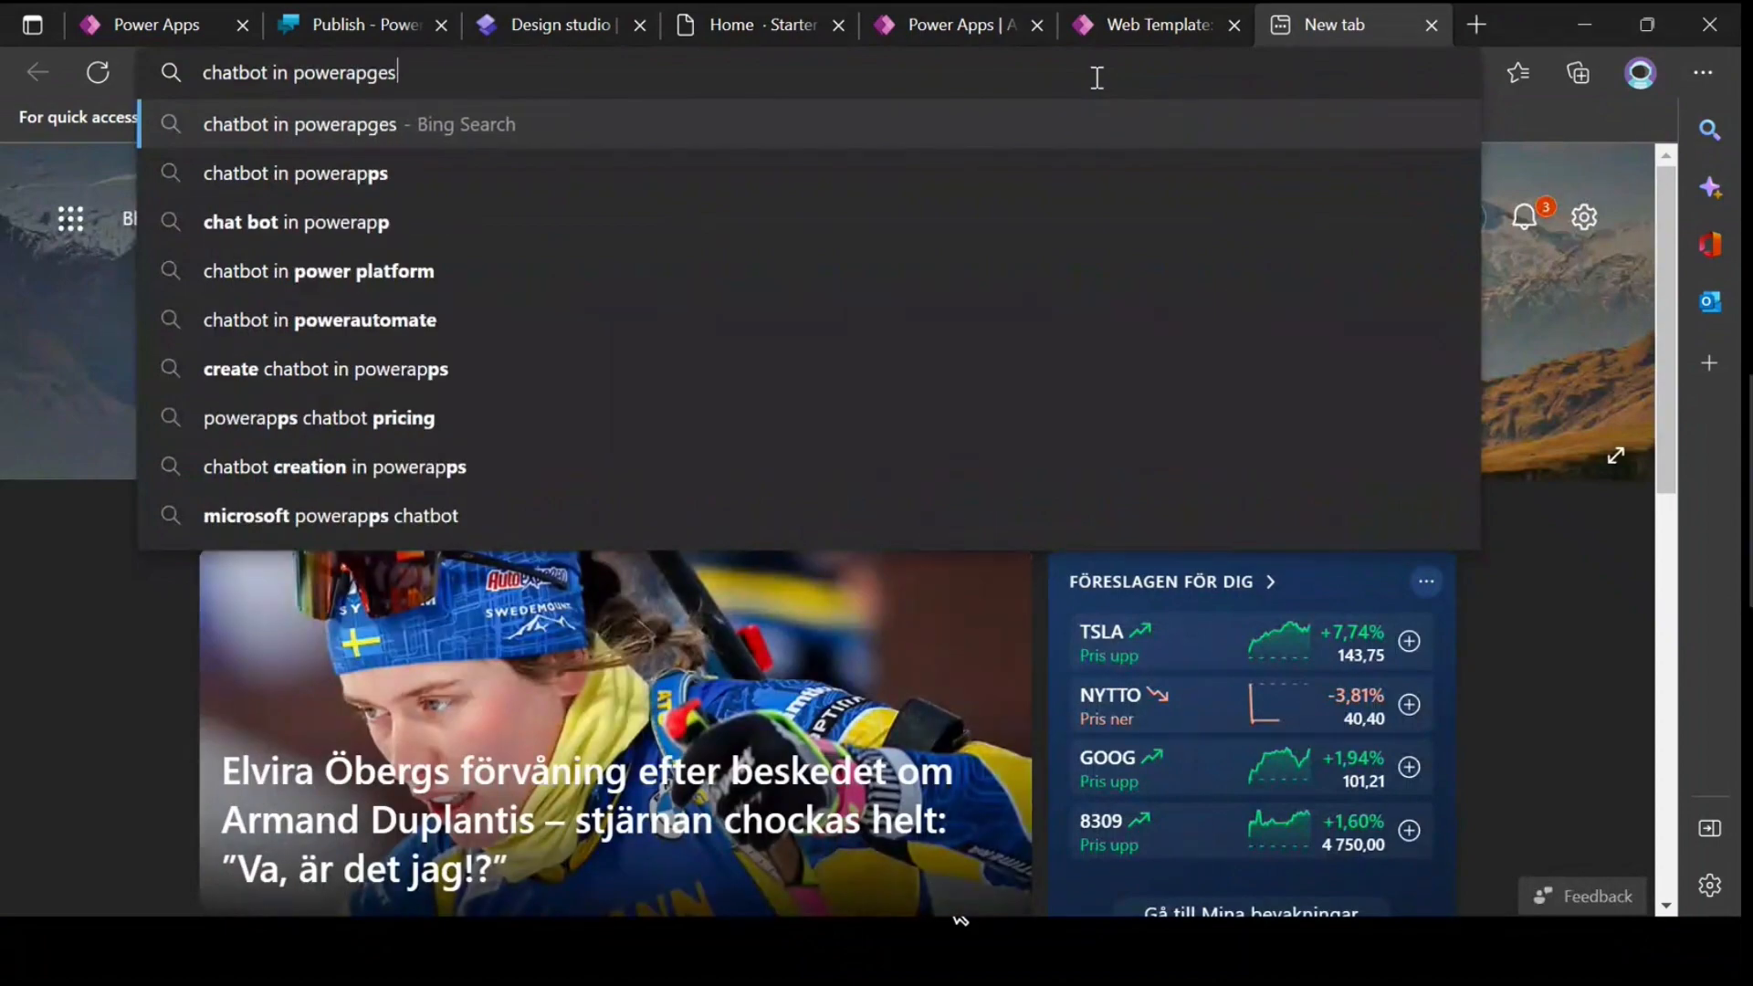
key("Return")
left_click(379, 443)
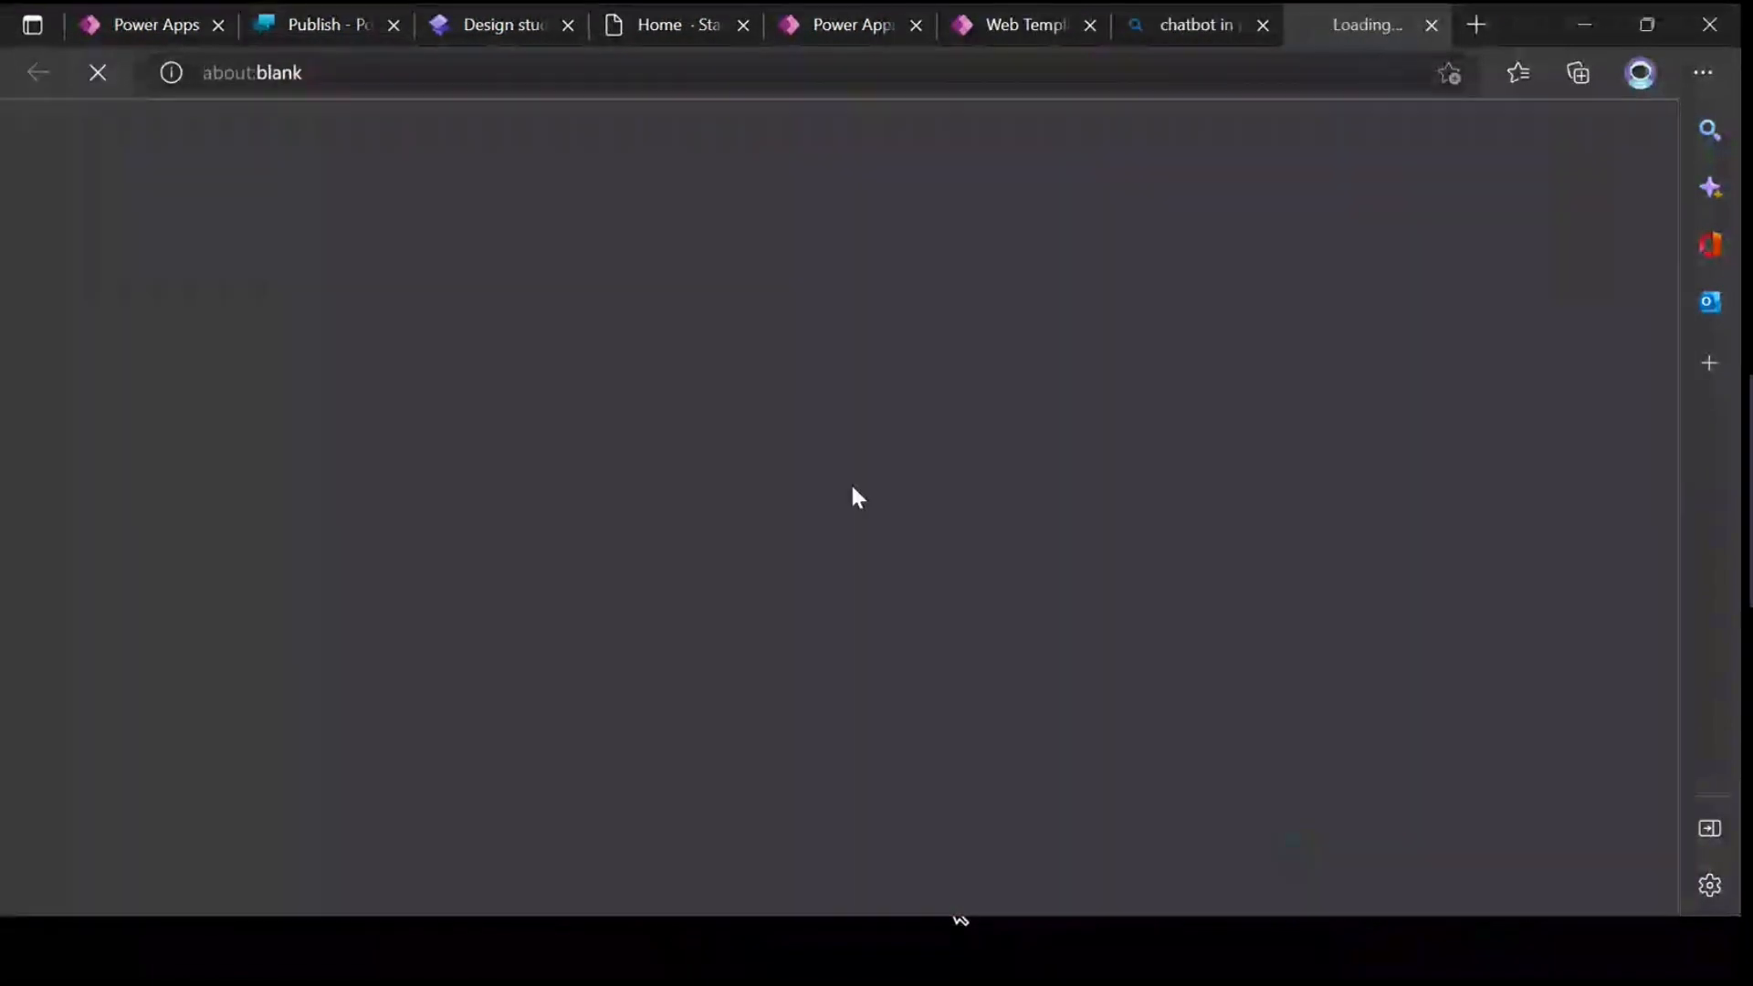
Step: Examine the article's numbered chatbot diagram and match it to the parameter table, especially fontColor under webChatHeaderStyleOptions
scroll(975, 424, "down", 20)
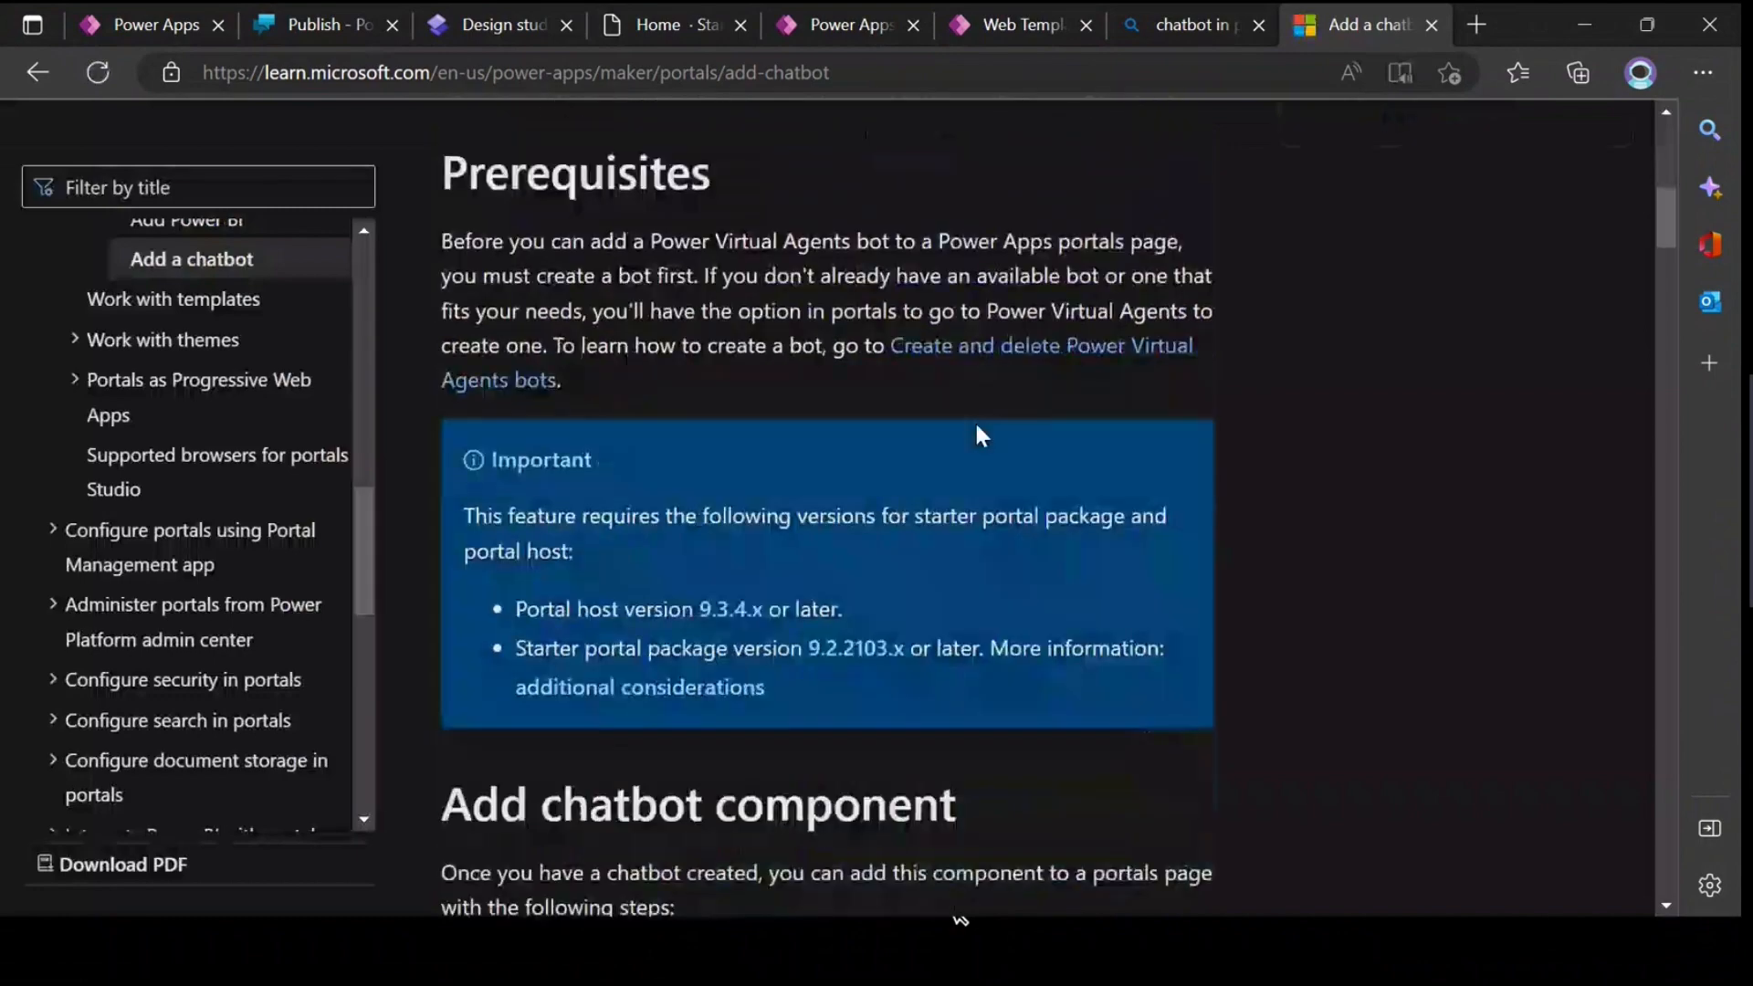
scroll(976, 427, "down", 20)
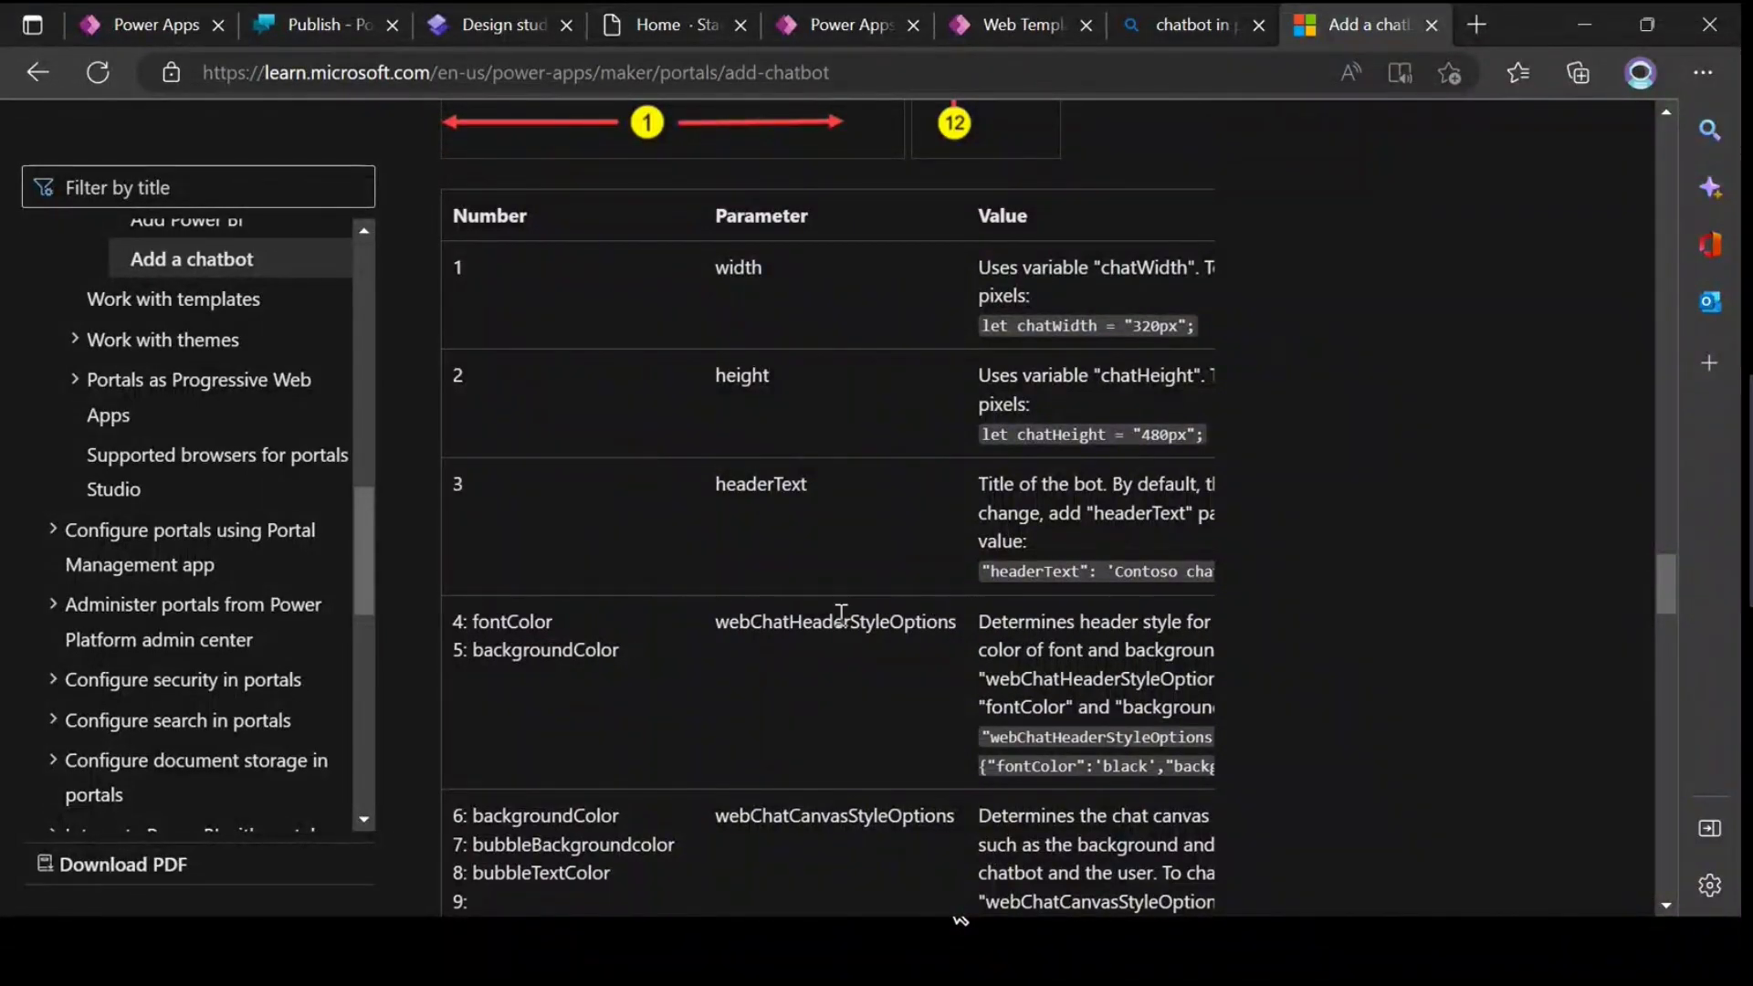
scroll(835, 601, "up", 8)
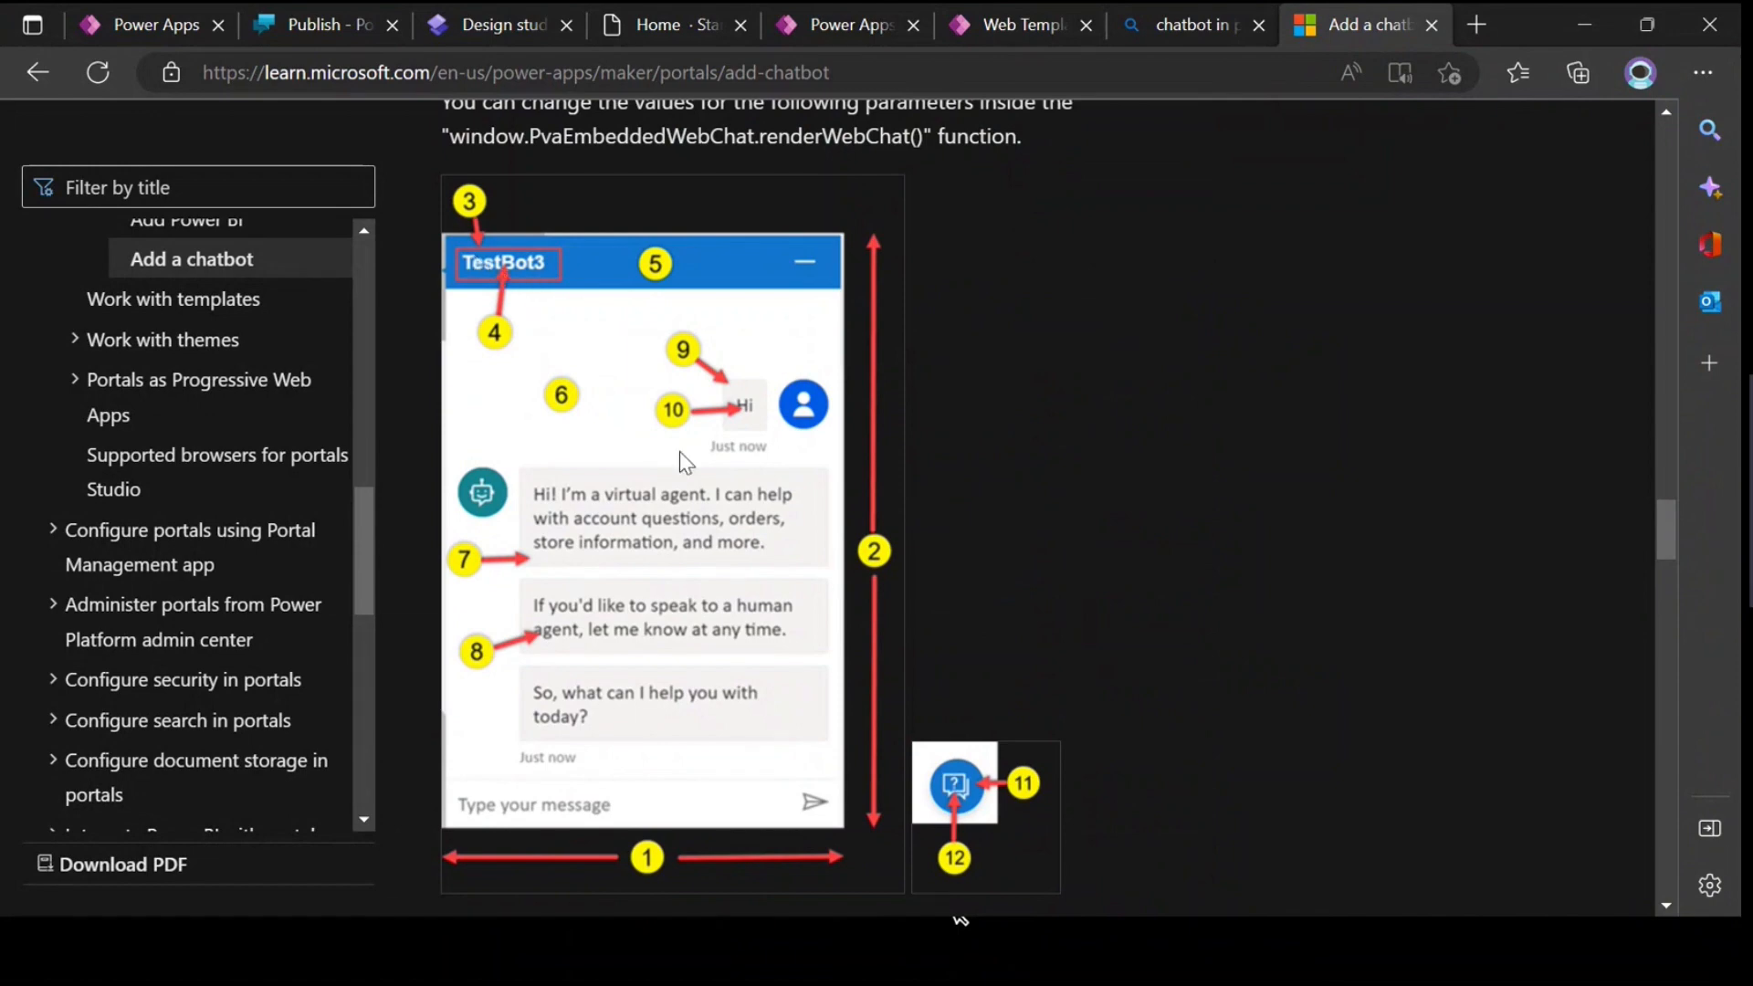
scroll(678, 460, "down", 10)
scroll(478, 402, "up", 1)
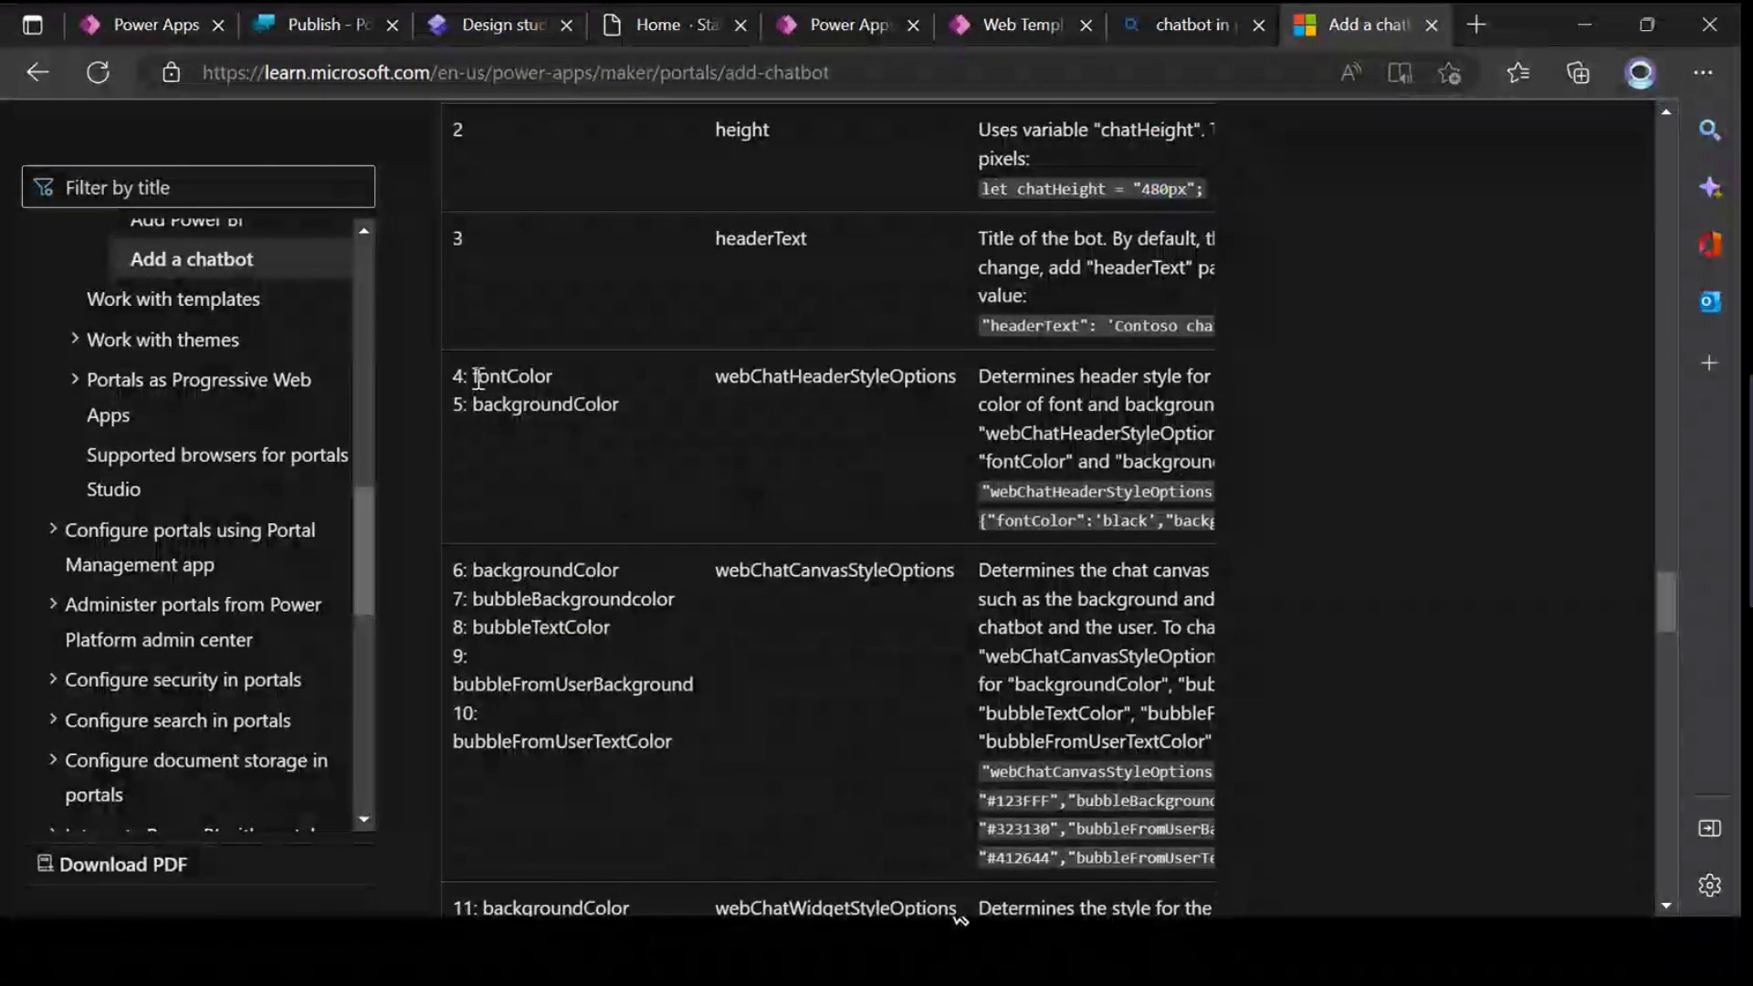
double_click(478, 378)
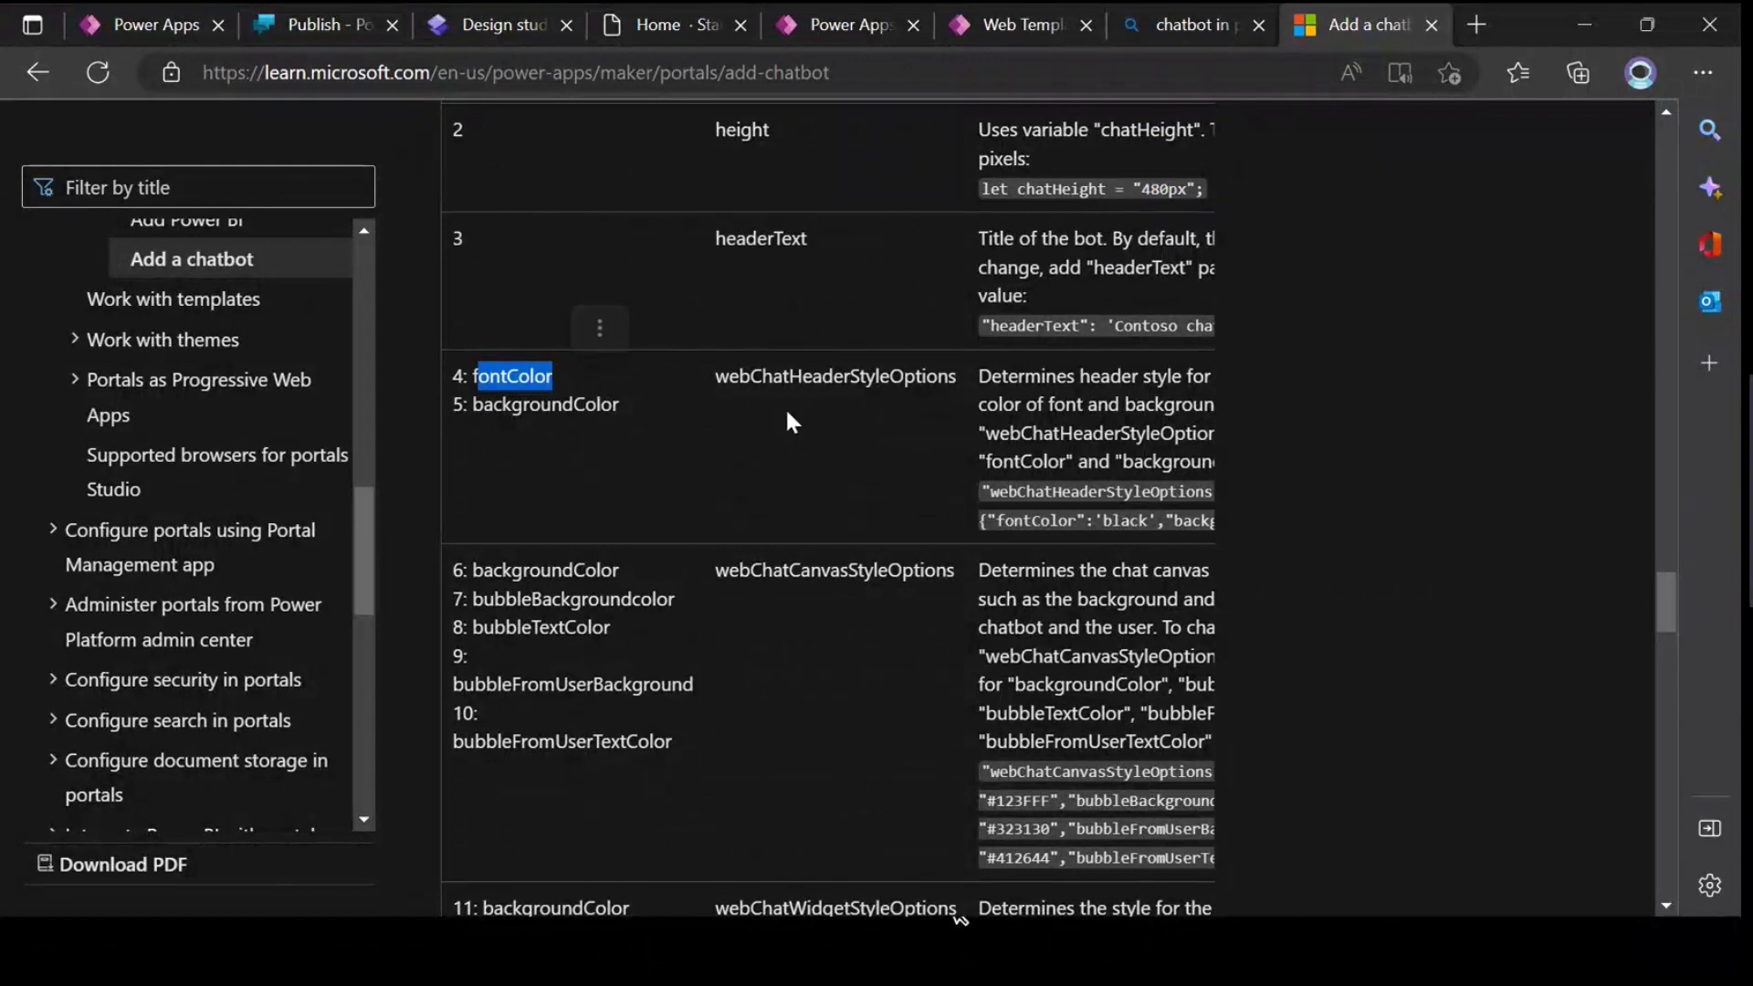
Step: Copy the webChatHeaderStyleOptions sample code from the article and compare its parameter name with the one in the web template
left_click_drag(1029, 433, 1239, 432)
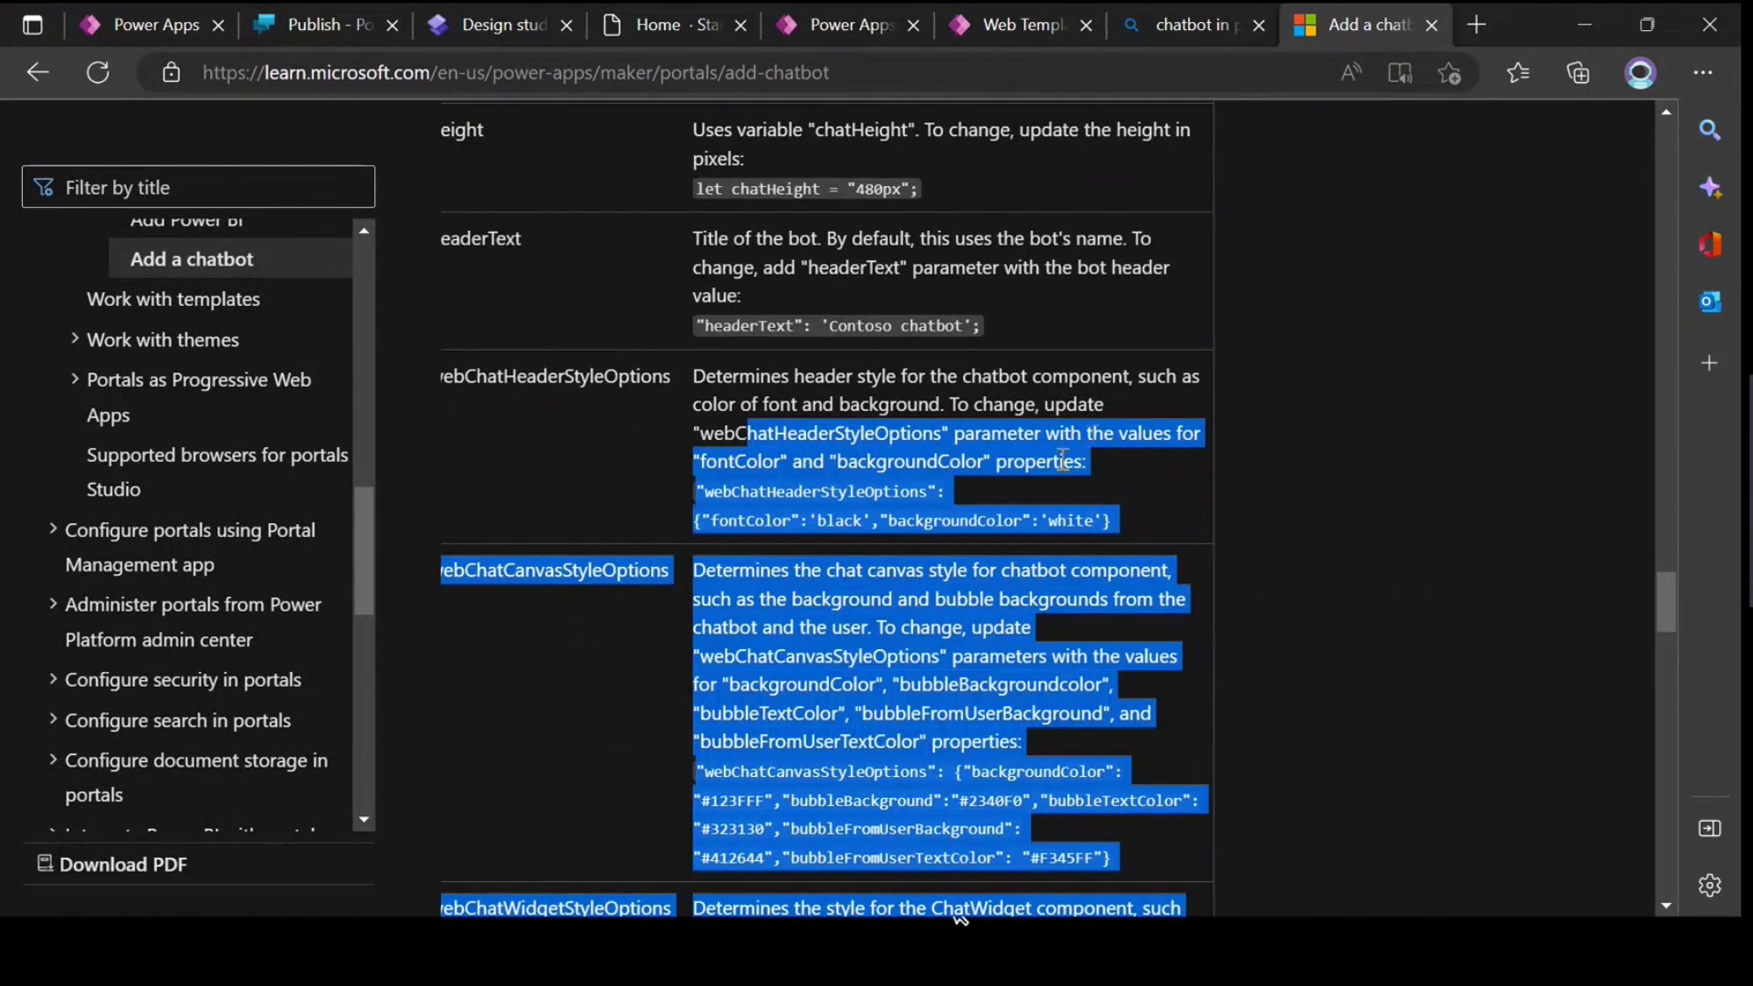
left_click(1009, 483)
left_click_drag(691, 491, 1021, 547)
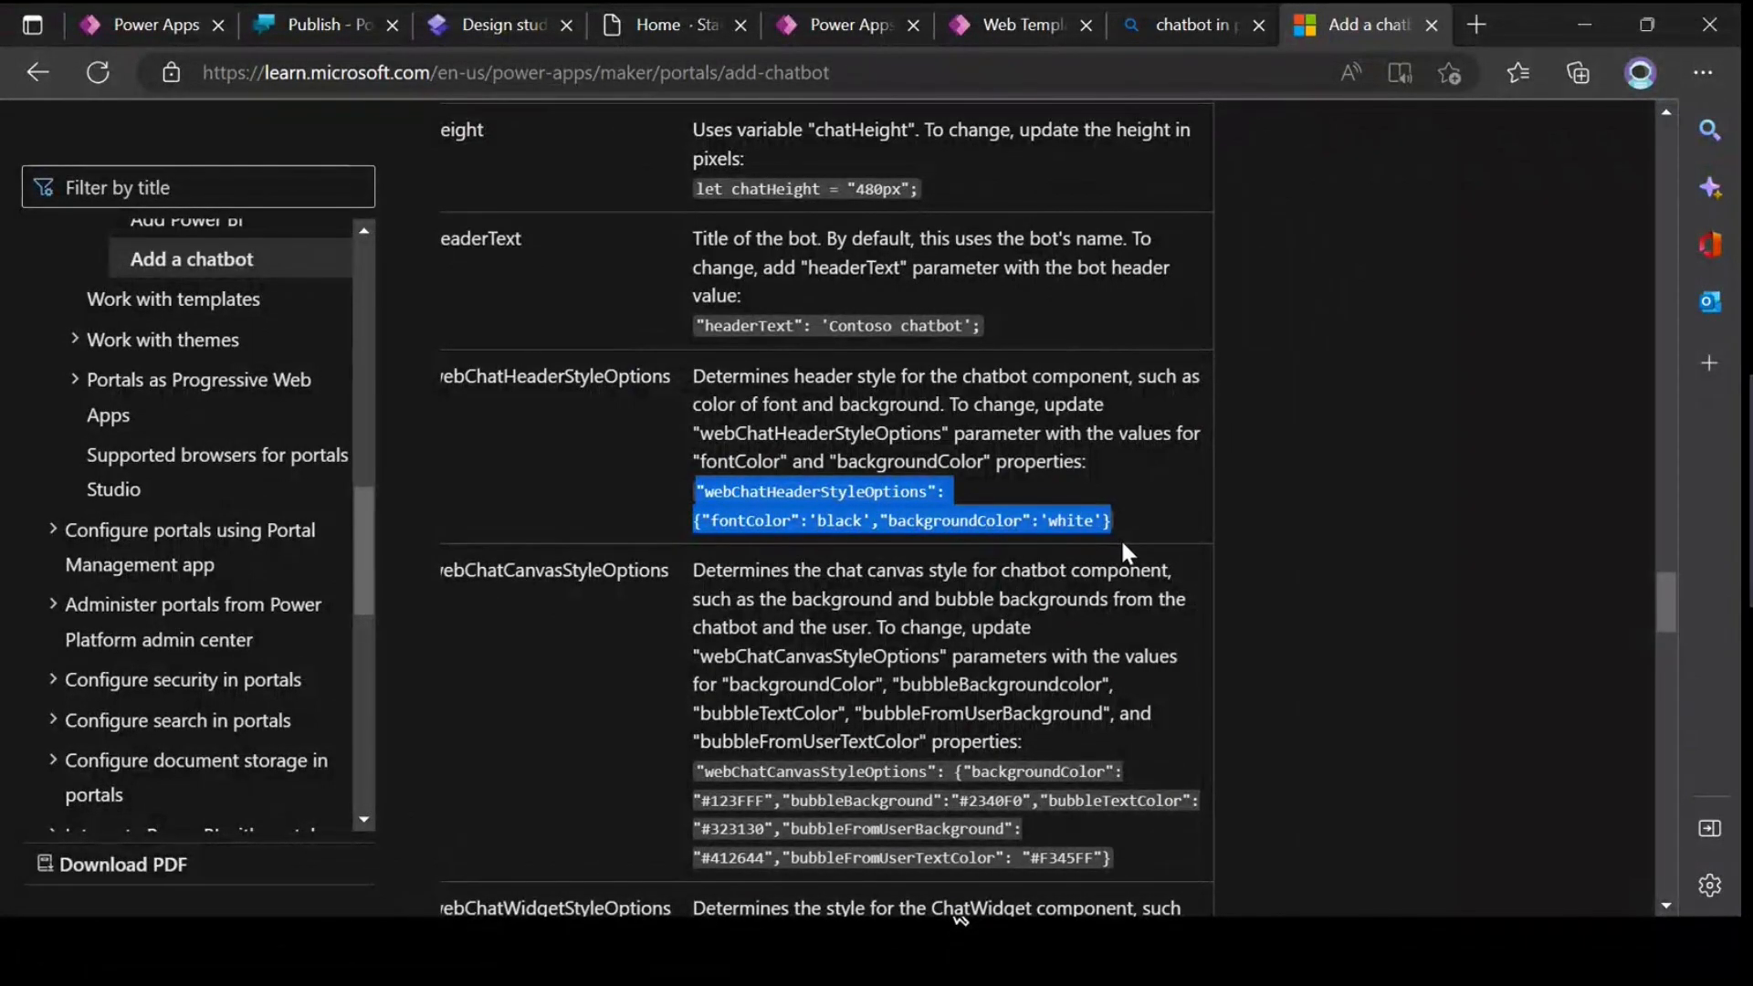
left_click(976, 20)
left_click(711, 756)
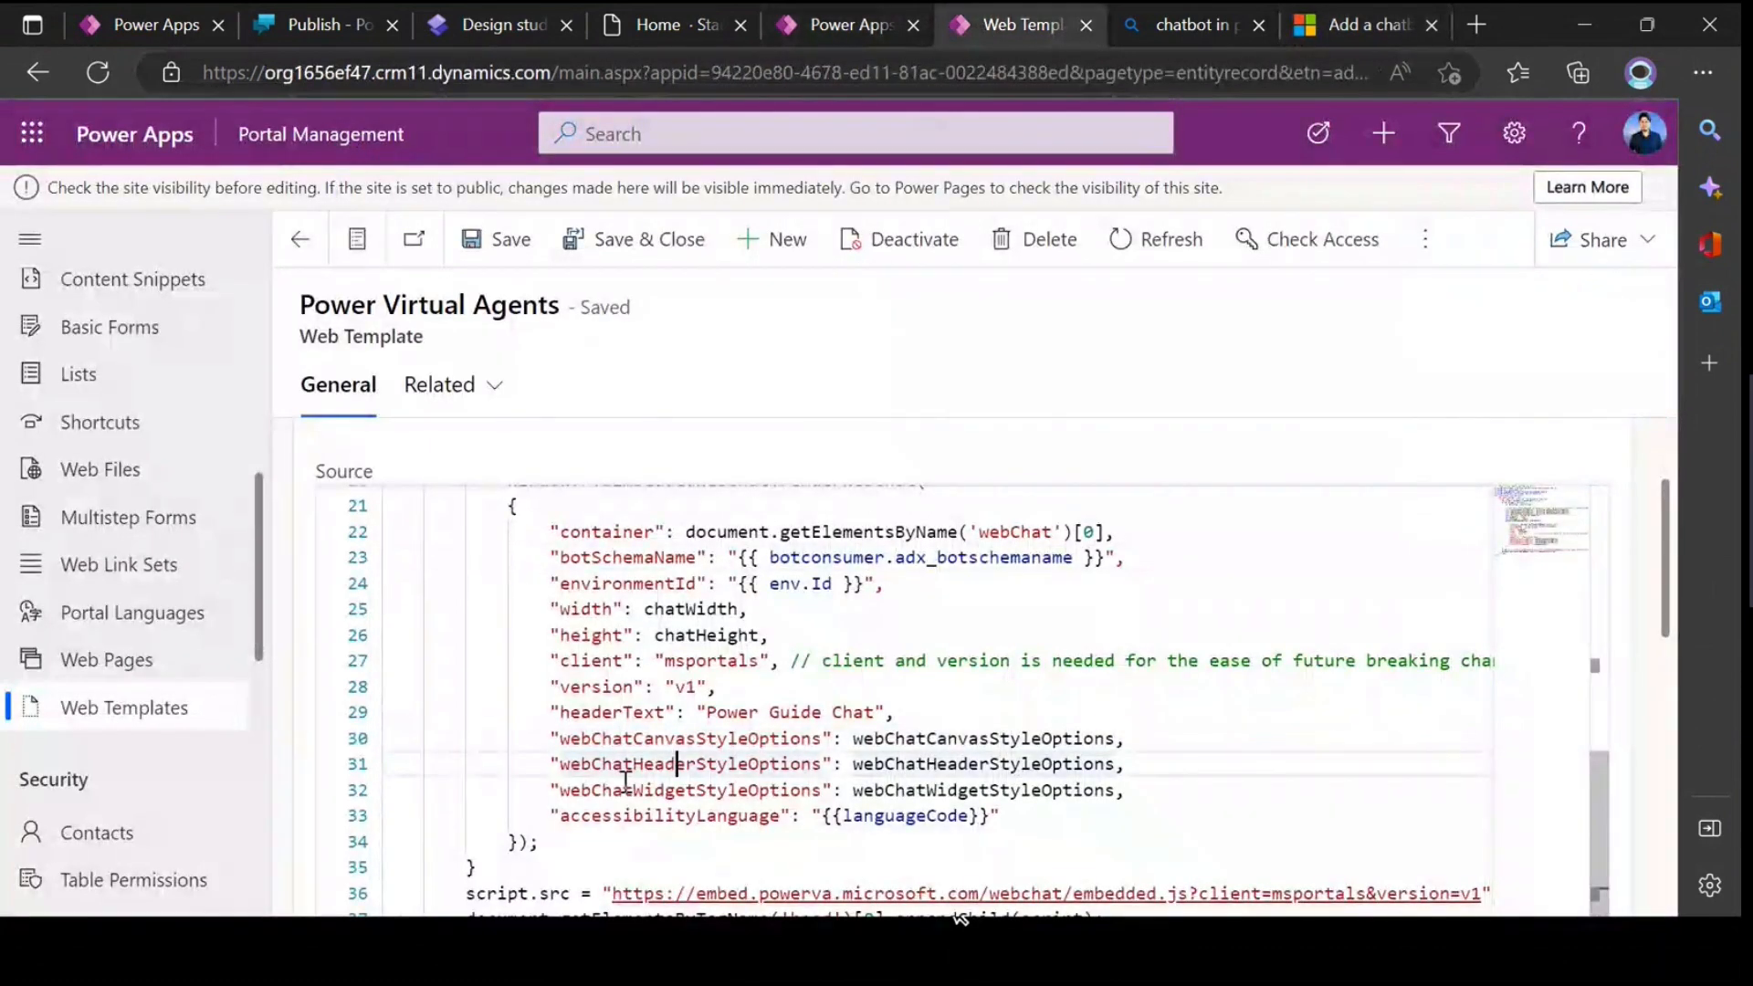
left_click(1357, 25)
left_click(774, 498)
double_click(773, 498)
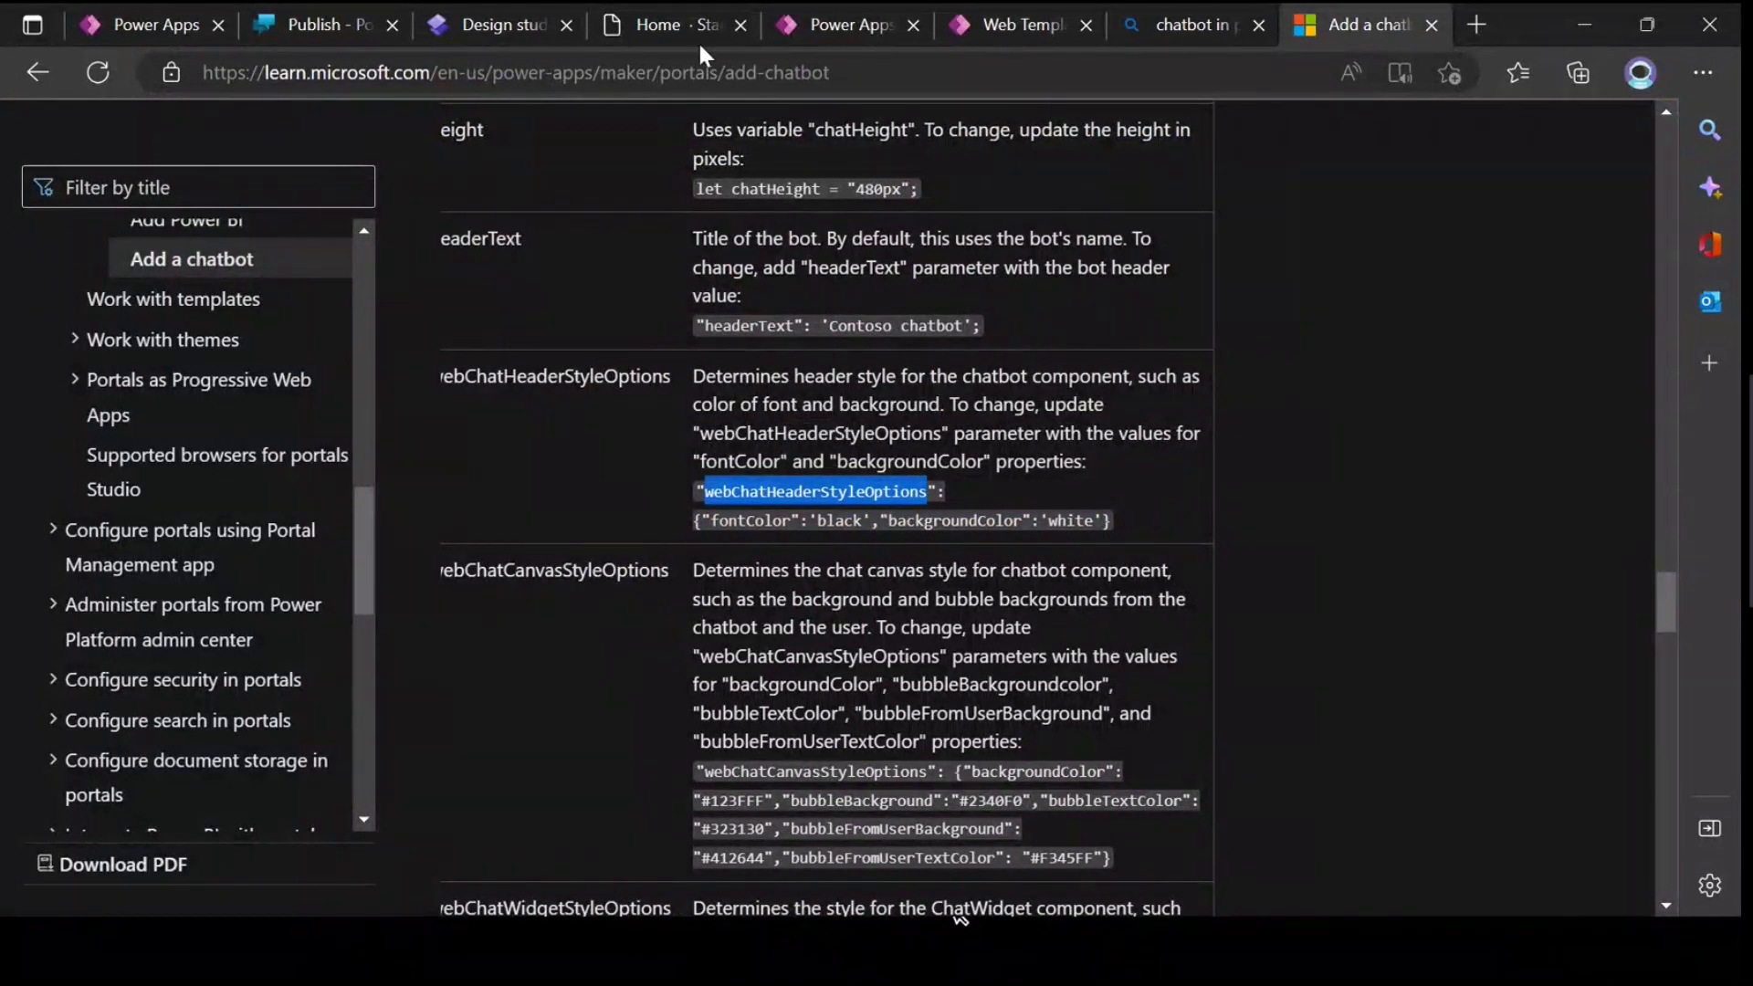
Step: Replace the template's webChatHeaderStyleOptions line with the copied sample setting fontColor 'black' and backgroundColor 'white', ending with a comma
left_click(1022, 26)
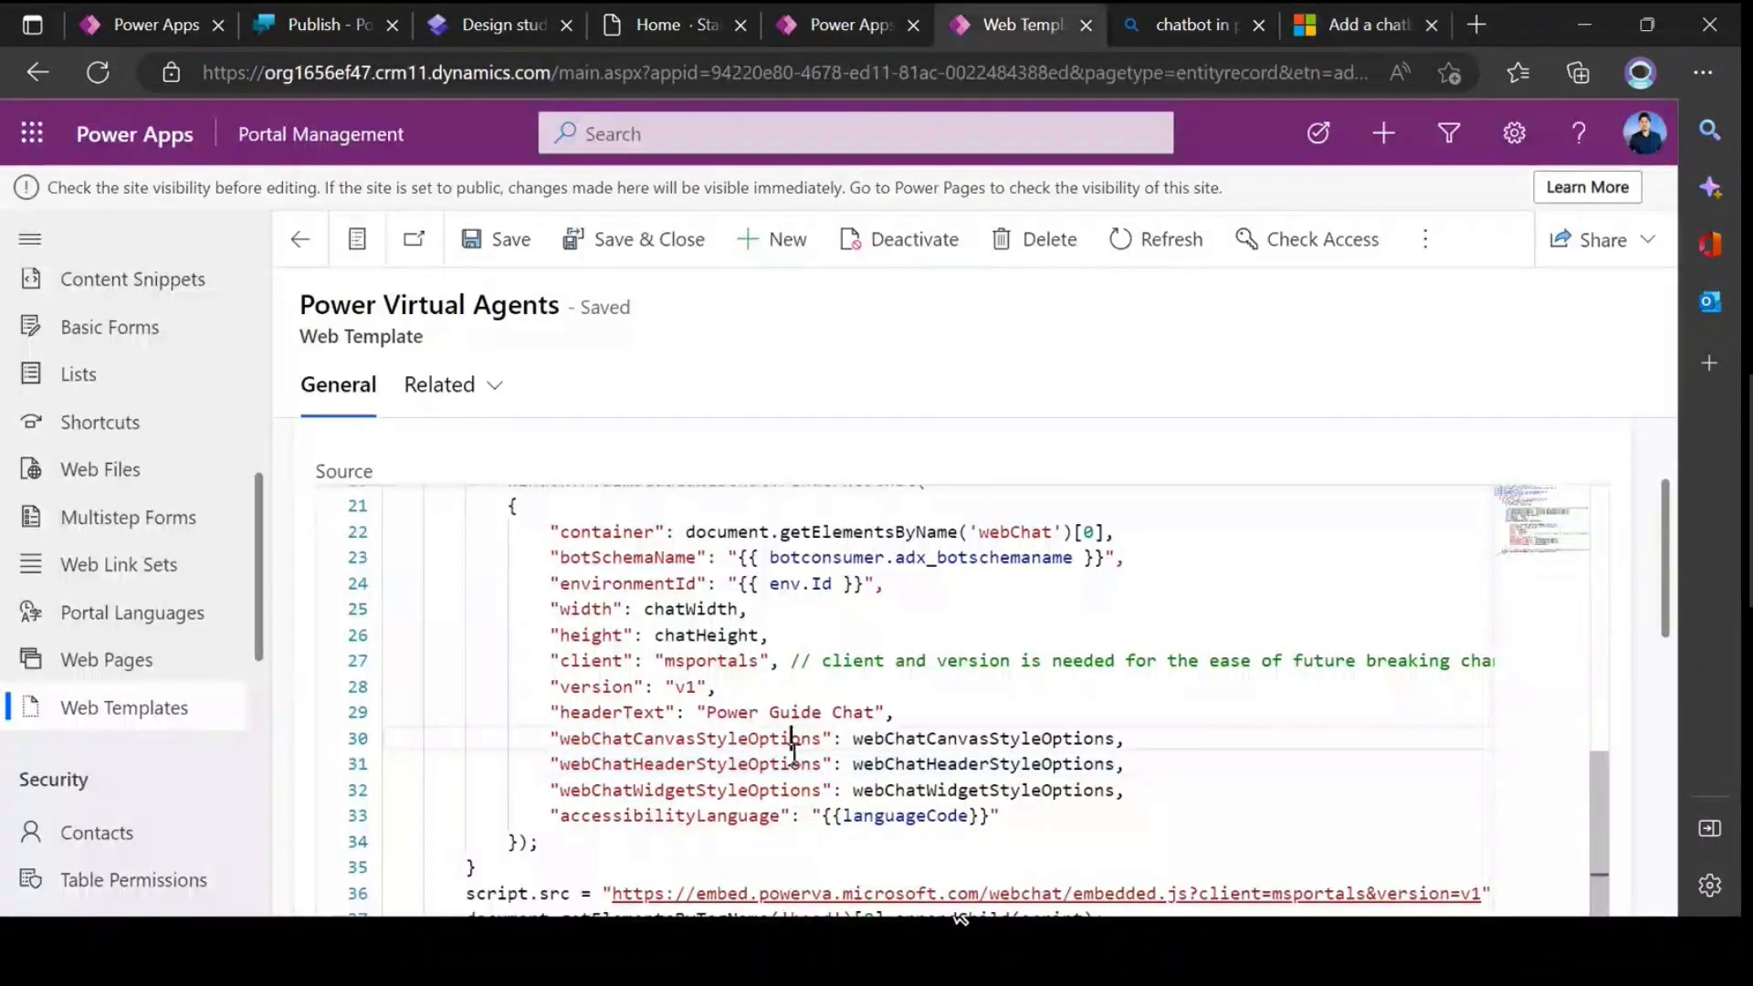
double_click(733, 763)
left_click(733, 763)
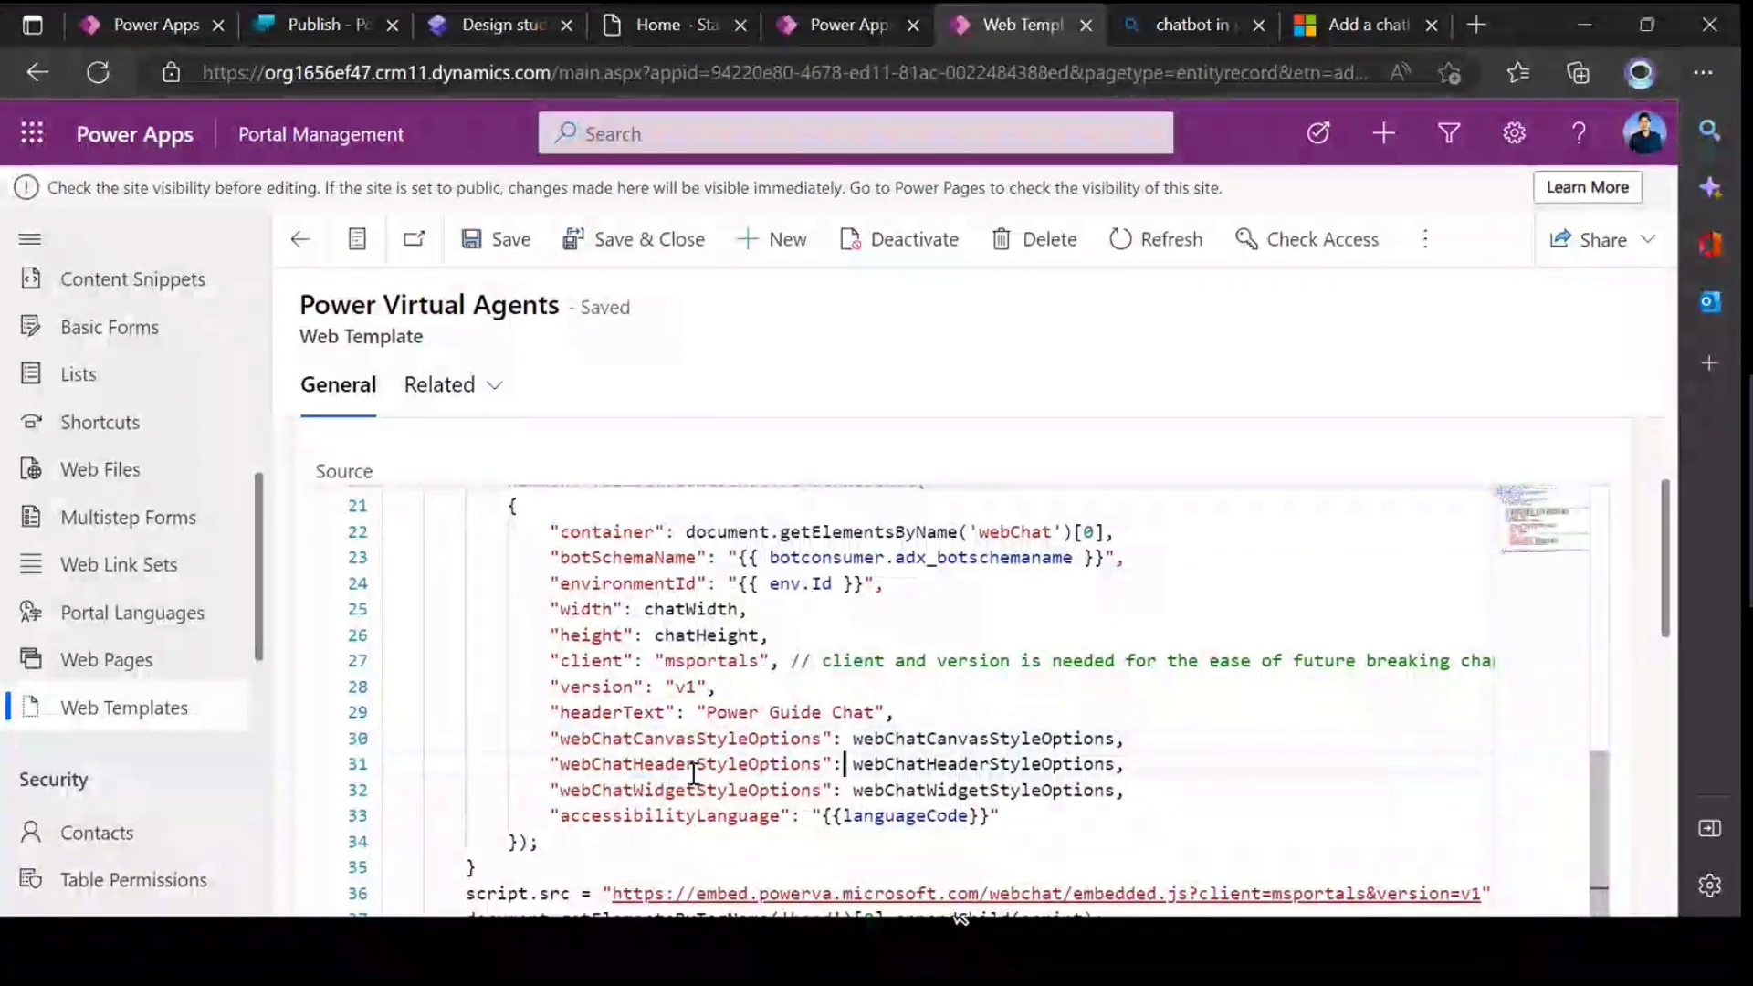
left_click_drag(551, 763, 1149, 765)
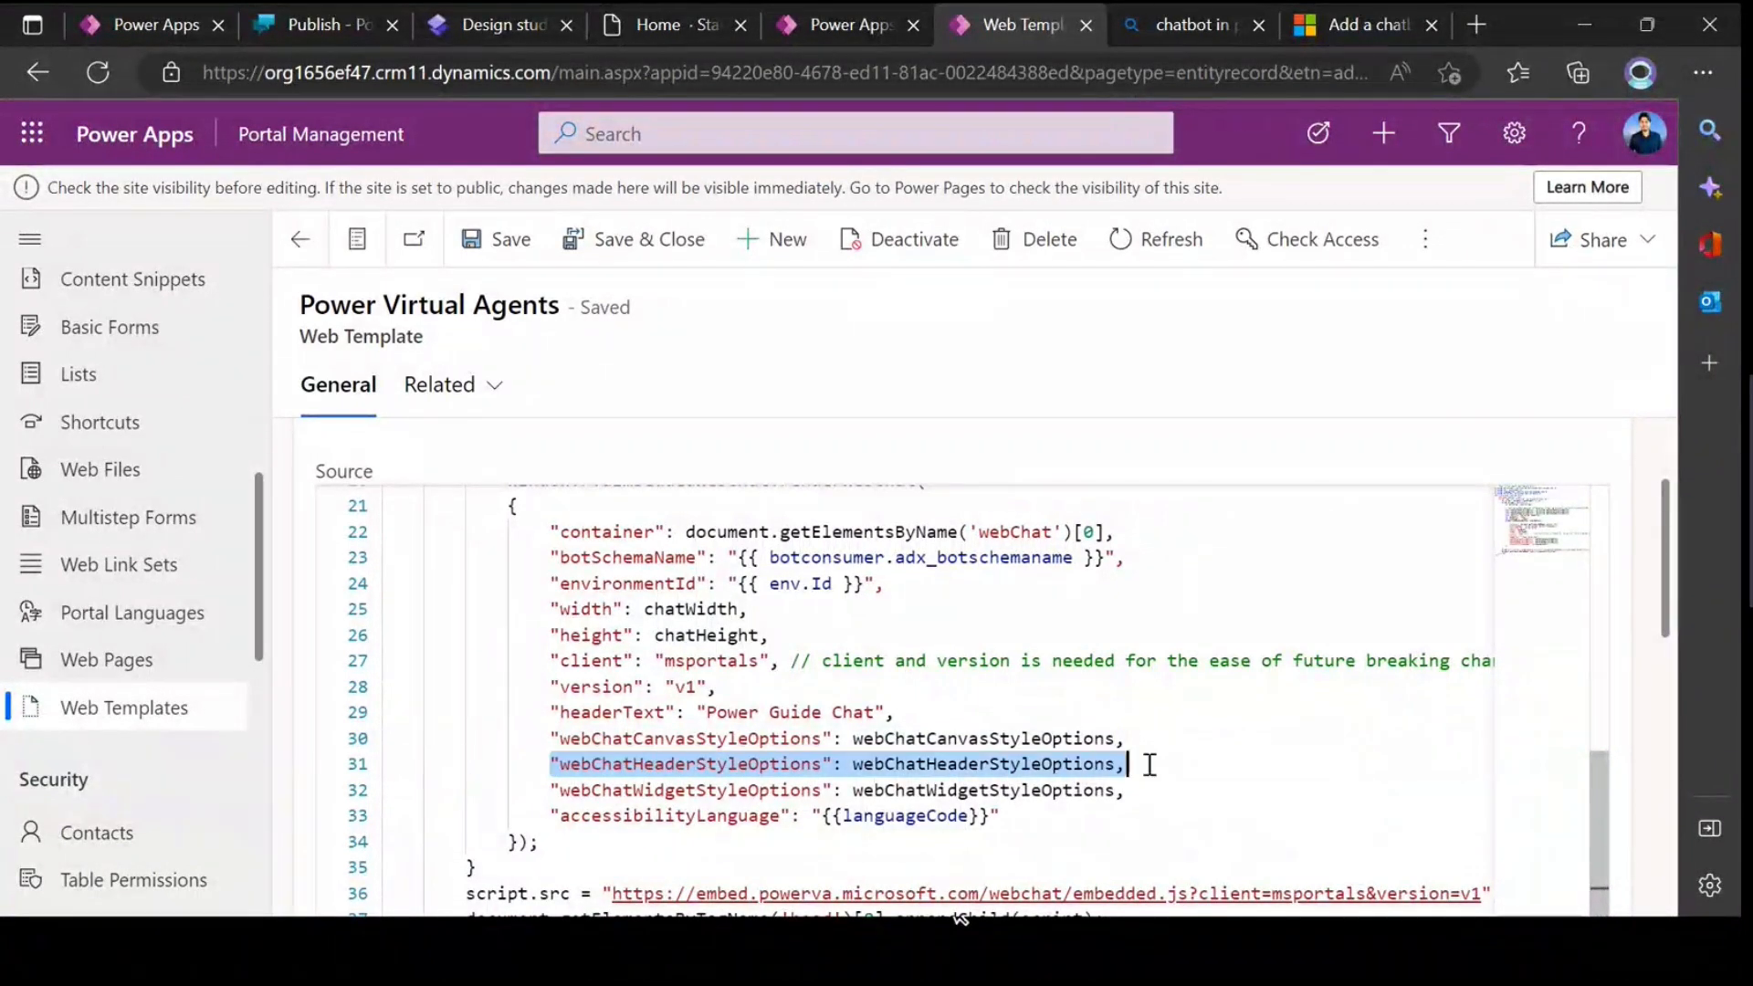
type("\"webChatHeaderStyleOptions\": {\"fontColor\":'black',\"backgroundColor\":'white'}")
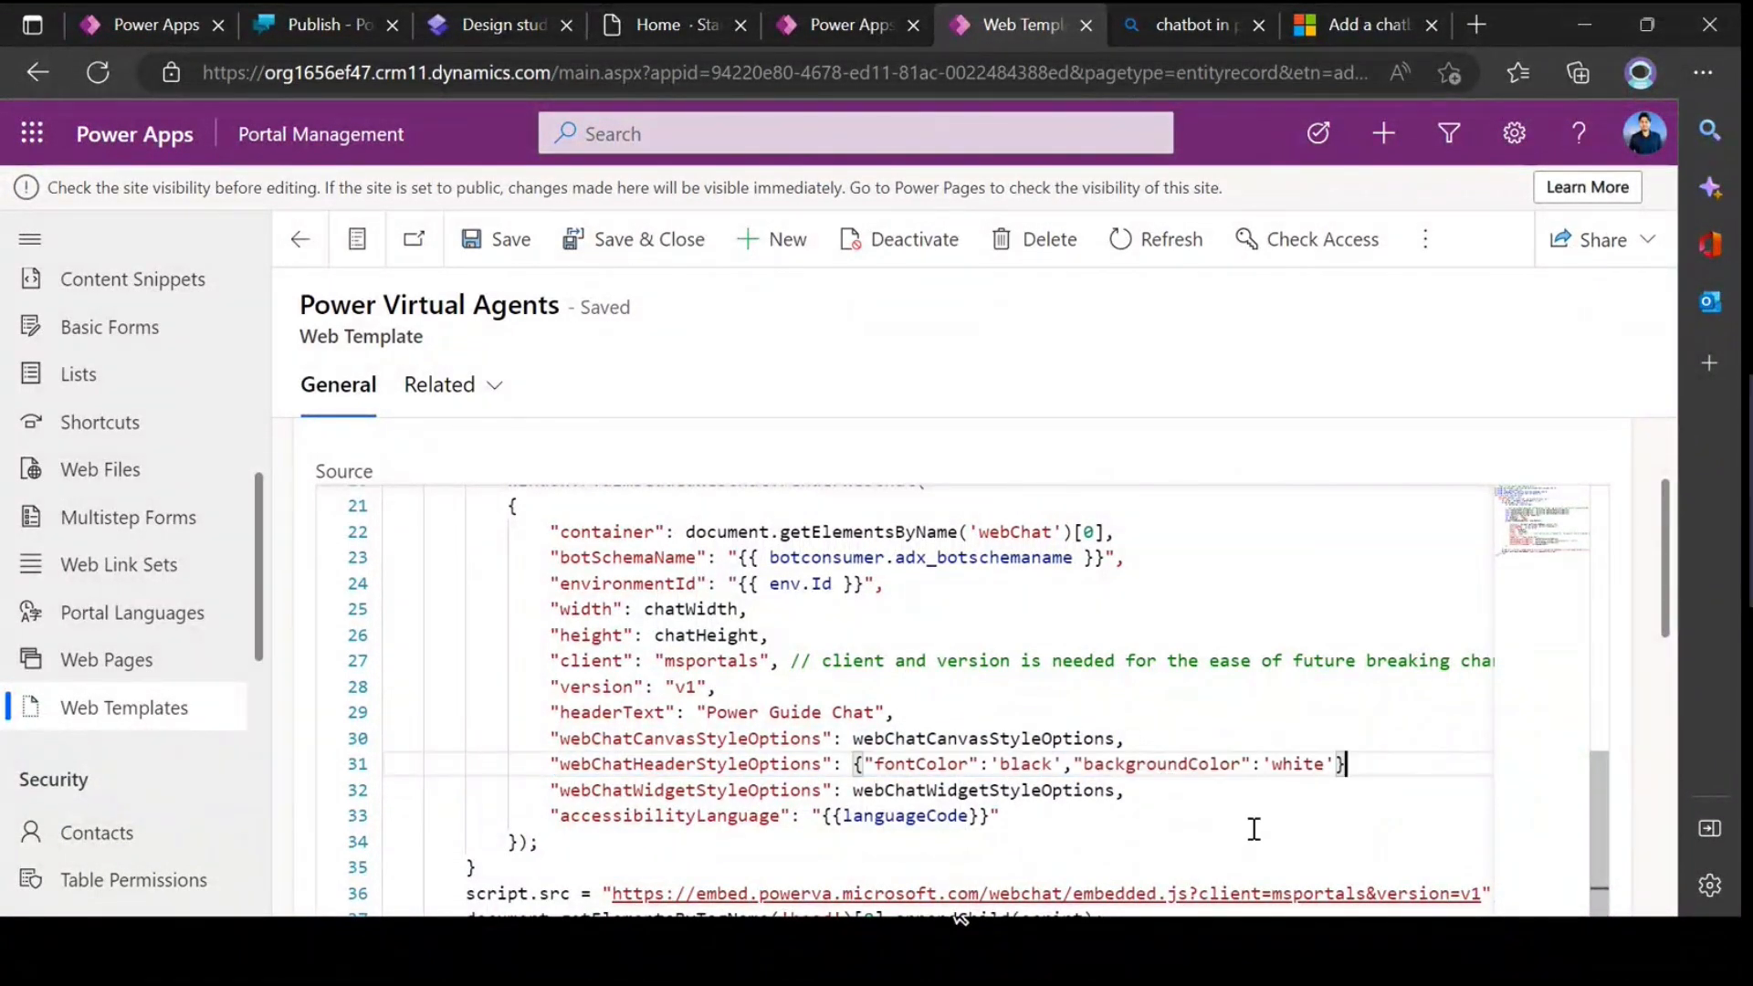
type(",")
Step: Set the fontColor value in the template's webChatHeaderStyleOptions to 'white'
double_click(920, 764)
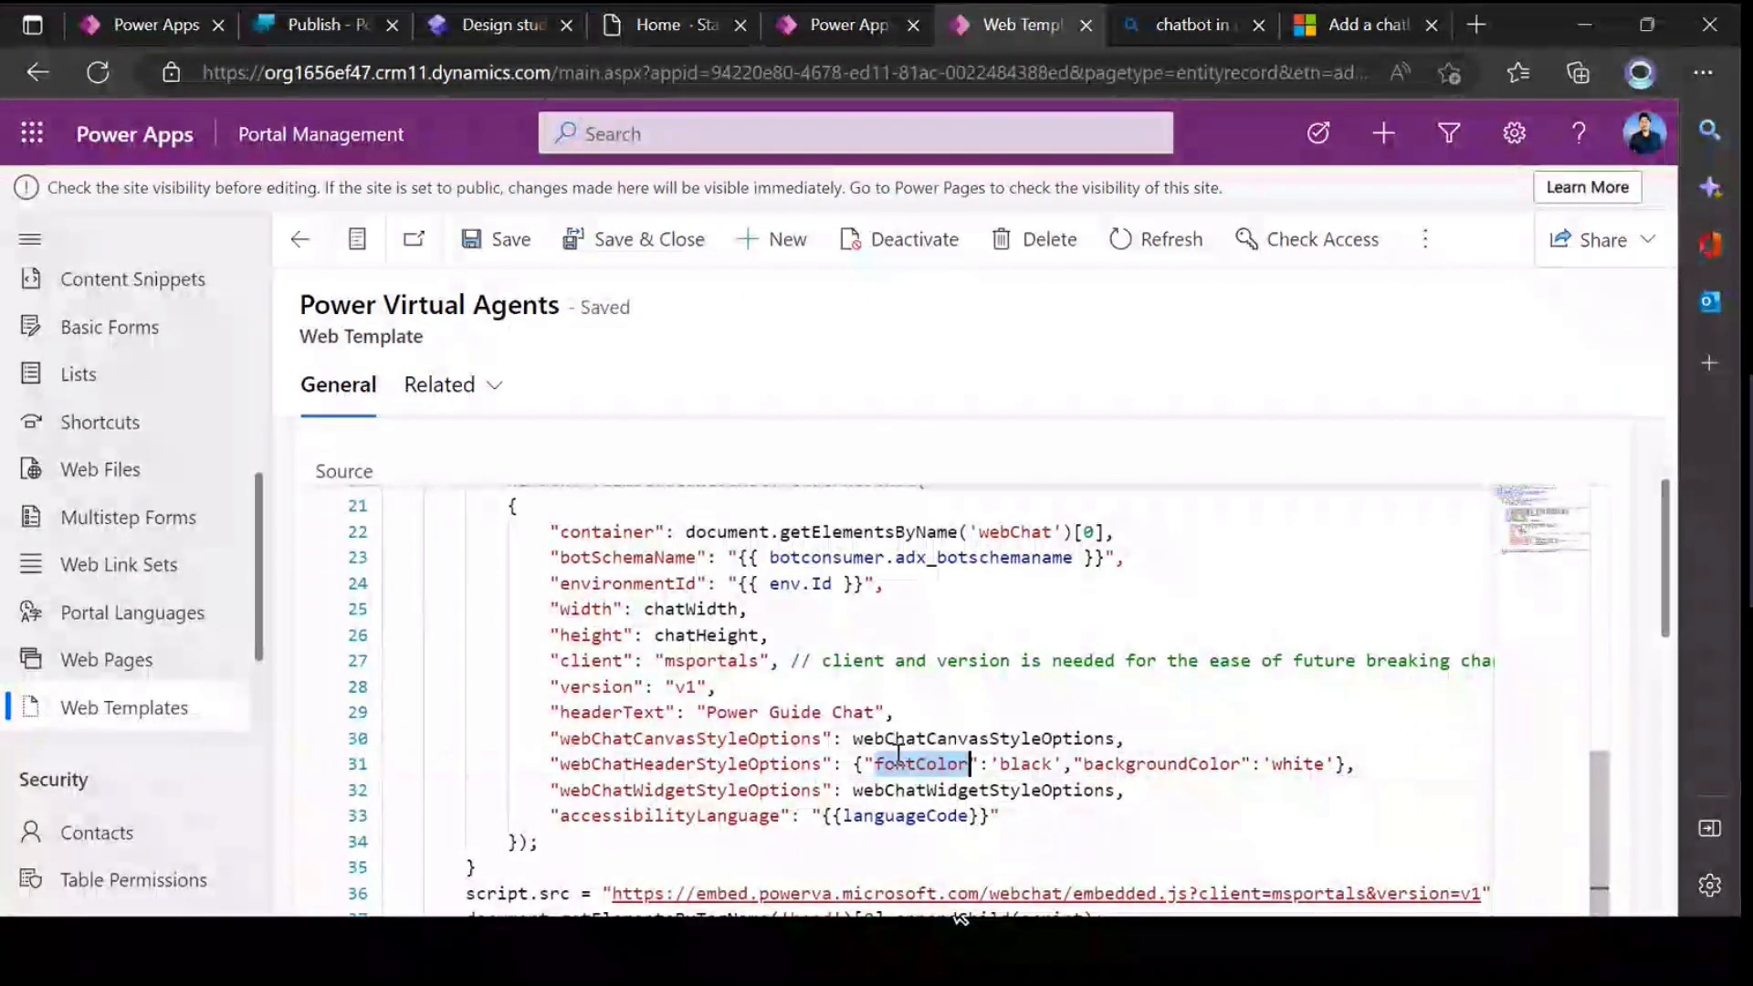
double_click(1036, 765)
type("whi")
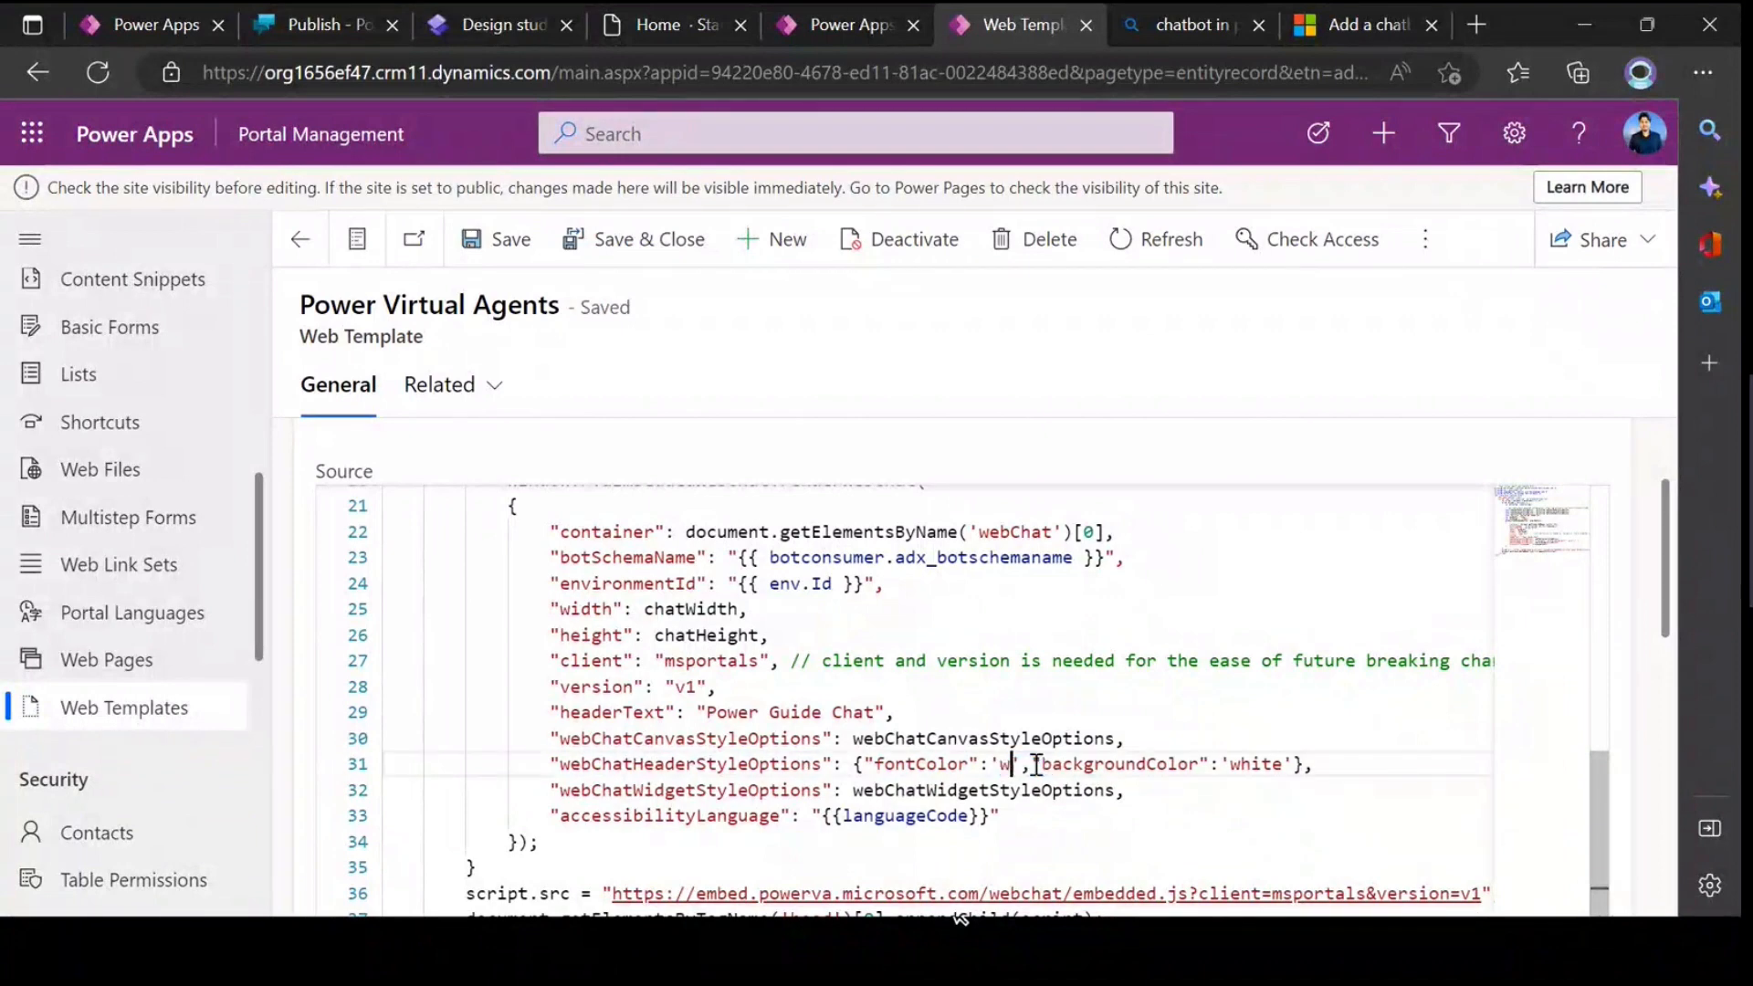
type("te")
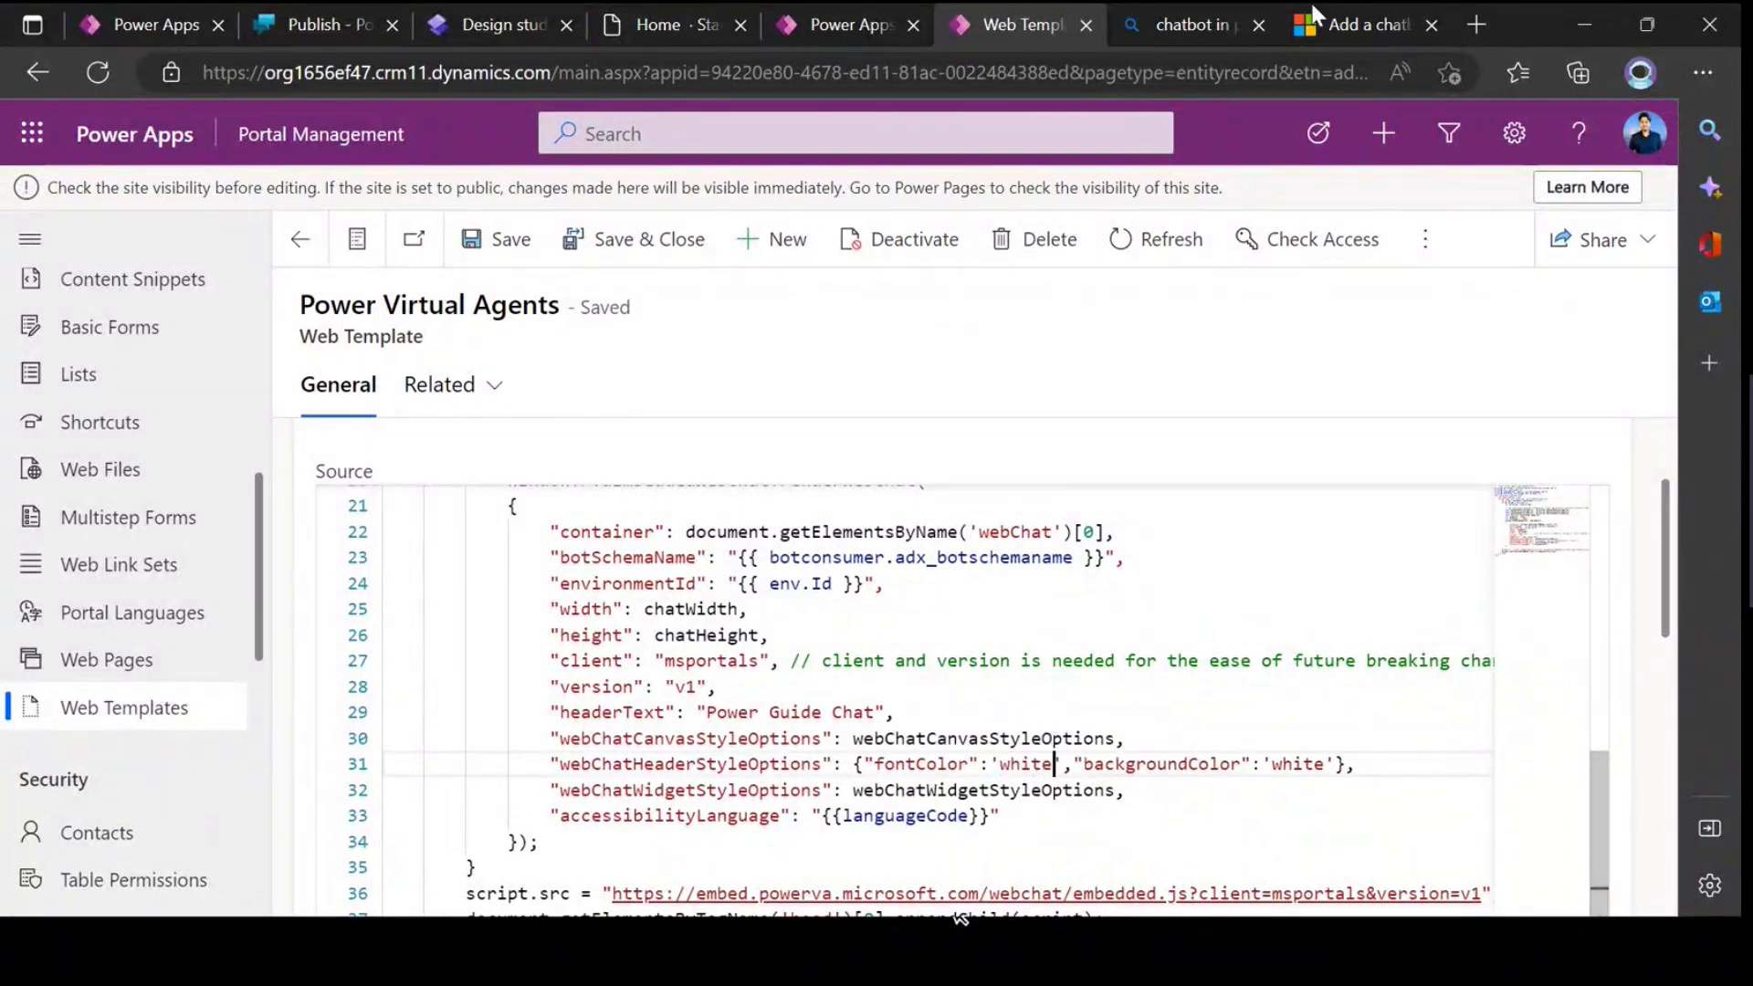
Step: Open the chat window on the live site's Home page to inspect its header colours
left_click(655, 25)
left_click(1596, 867)
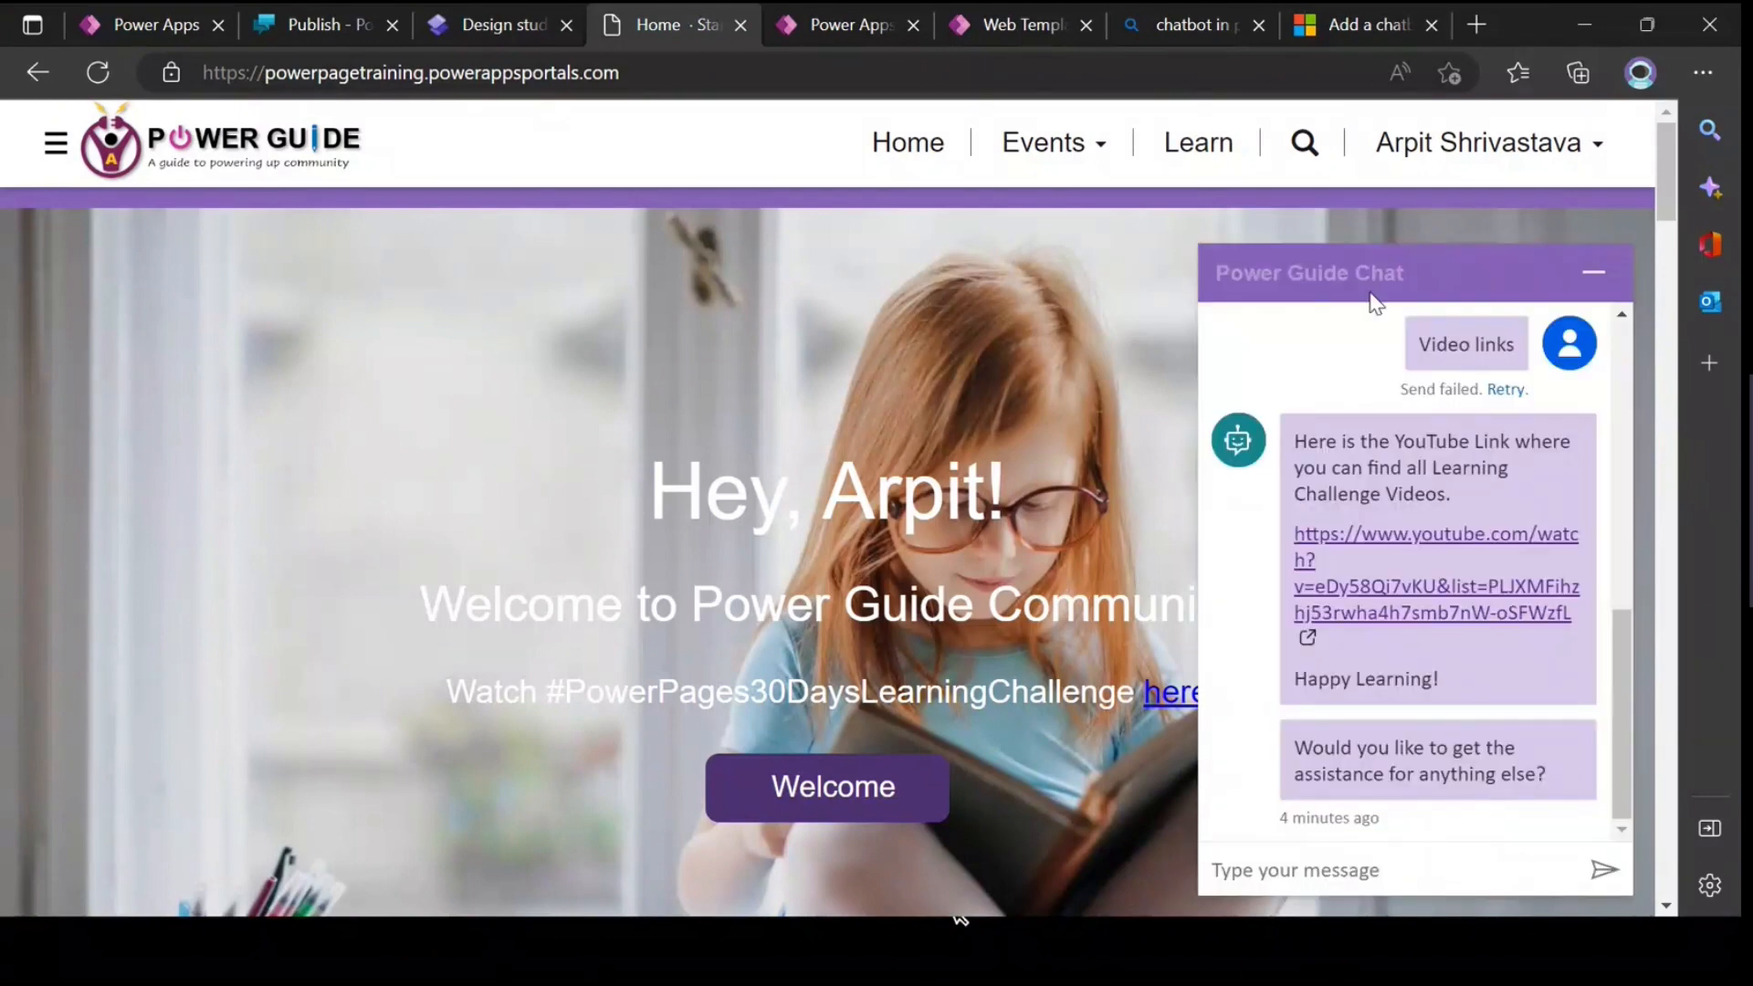
Step: Inspect the Welcome button on the live site's Home page and copy its background-color value #4d3273
left_click_drag(1359, 273, 1244, 273)
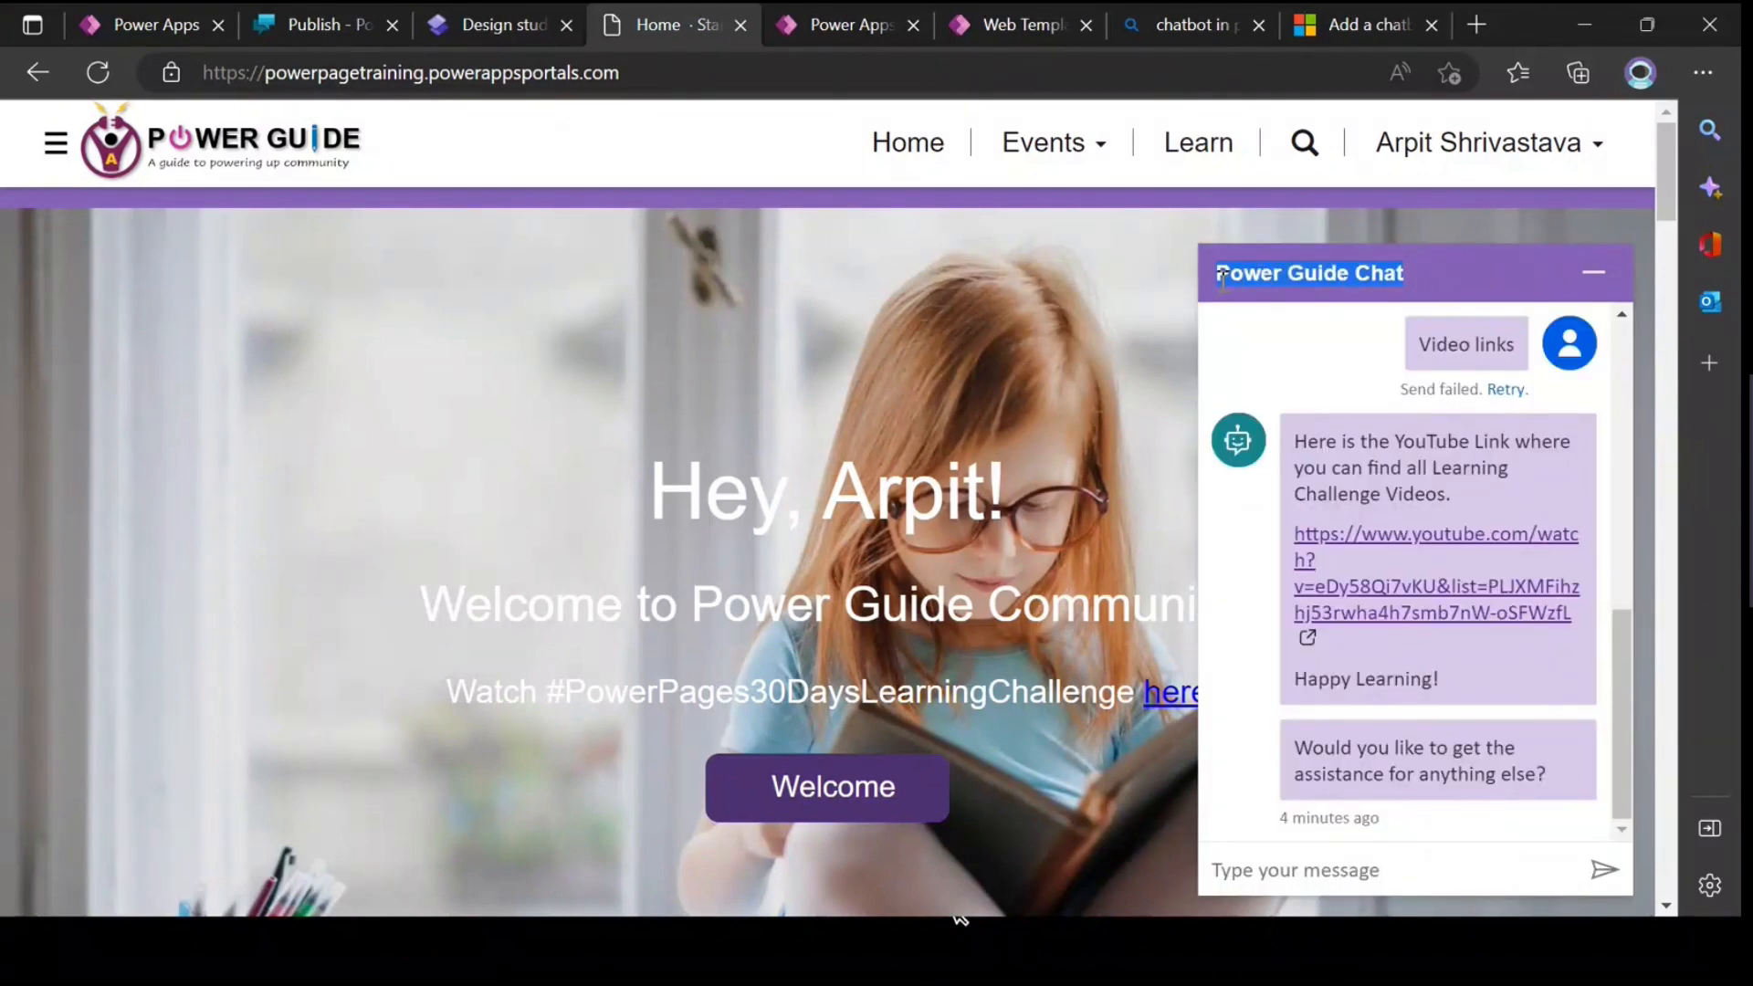
left_click(1437, 285)
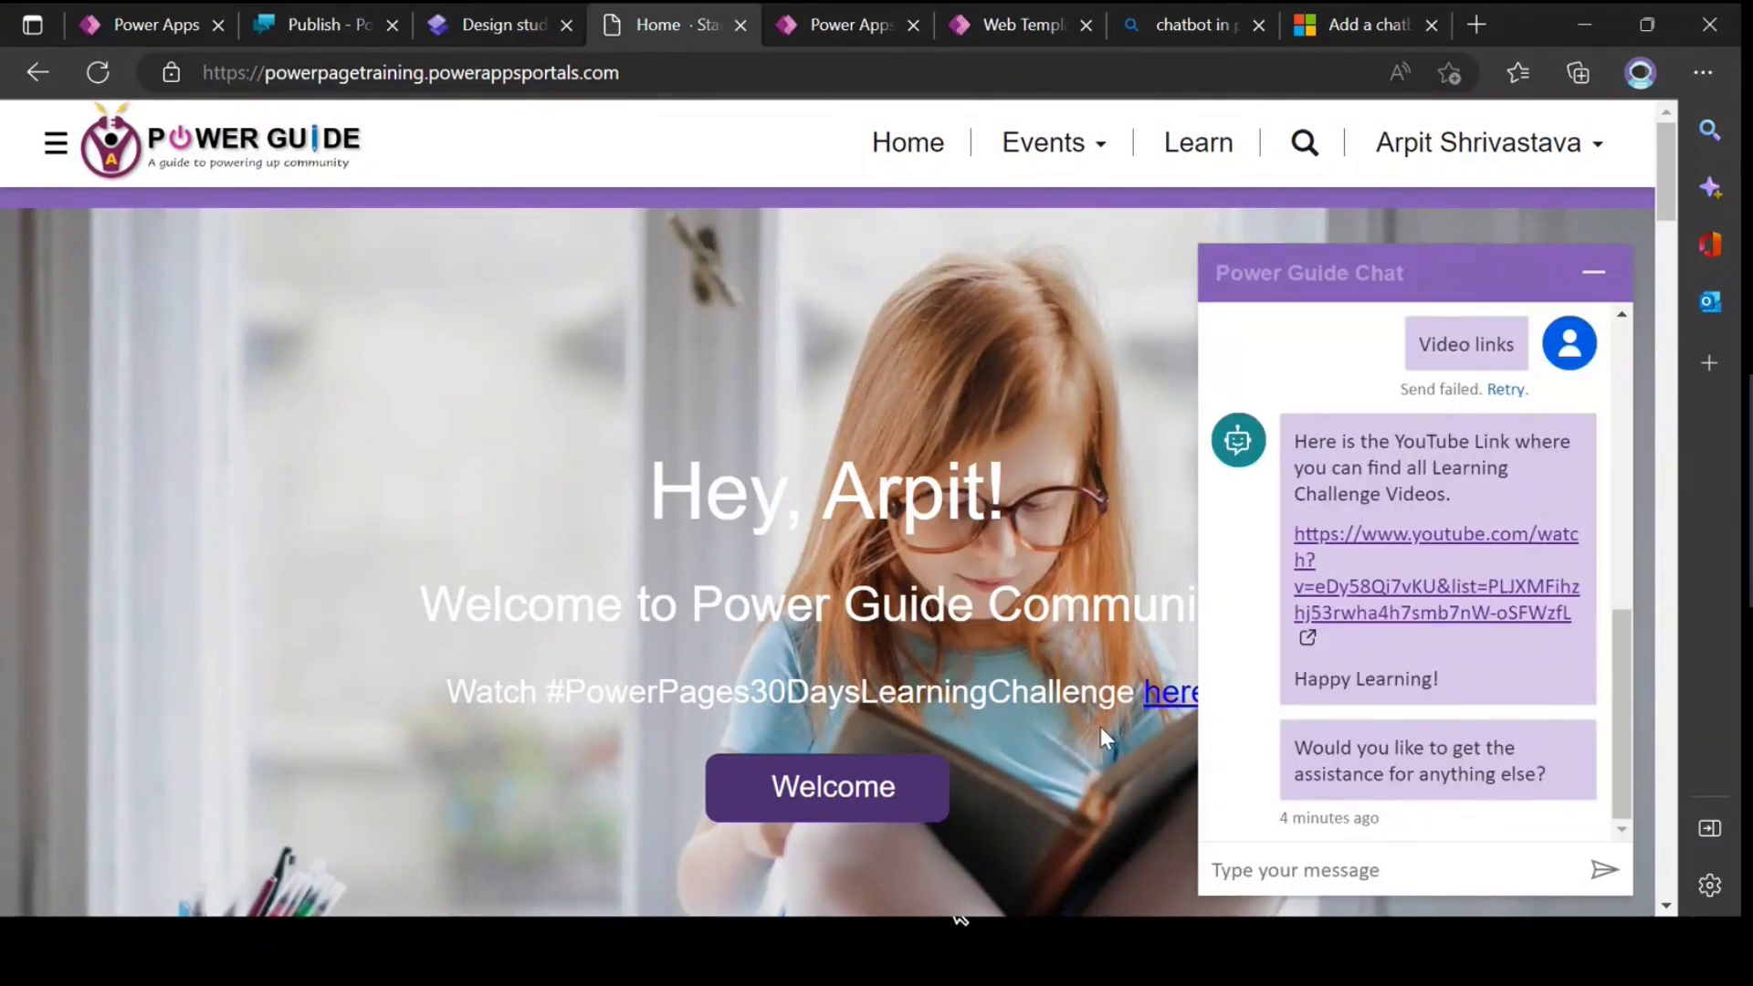
right_click(933, 786)
left_click(990, 759)
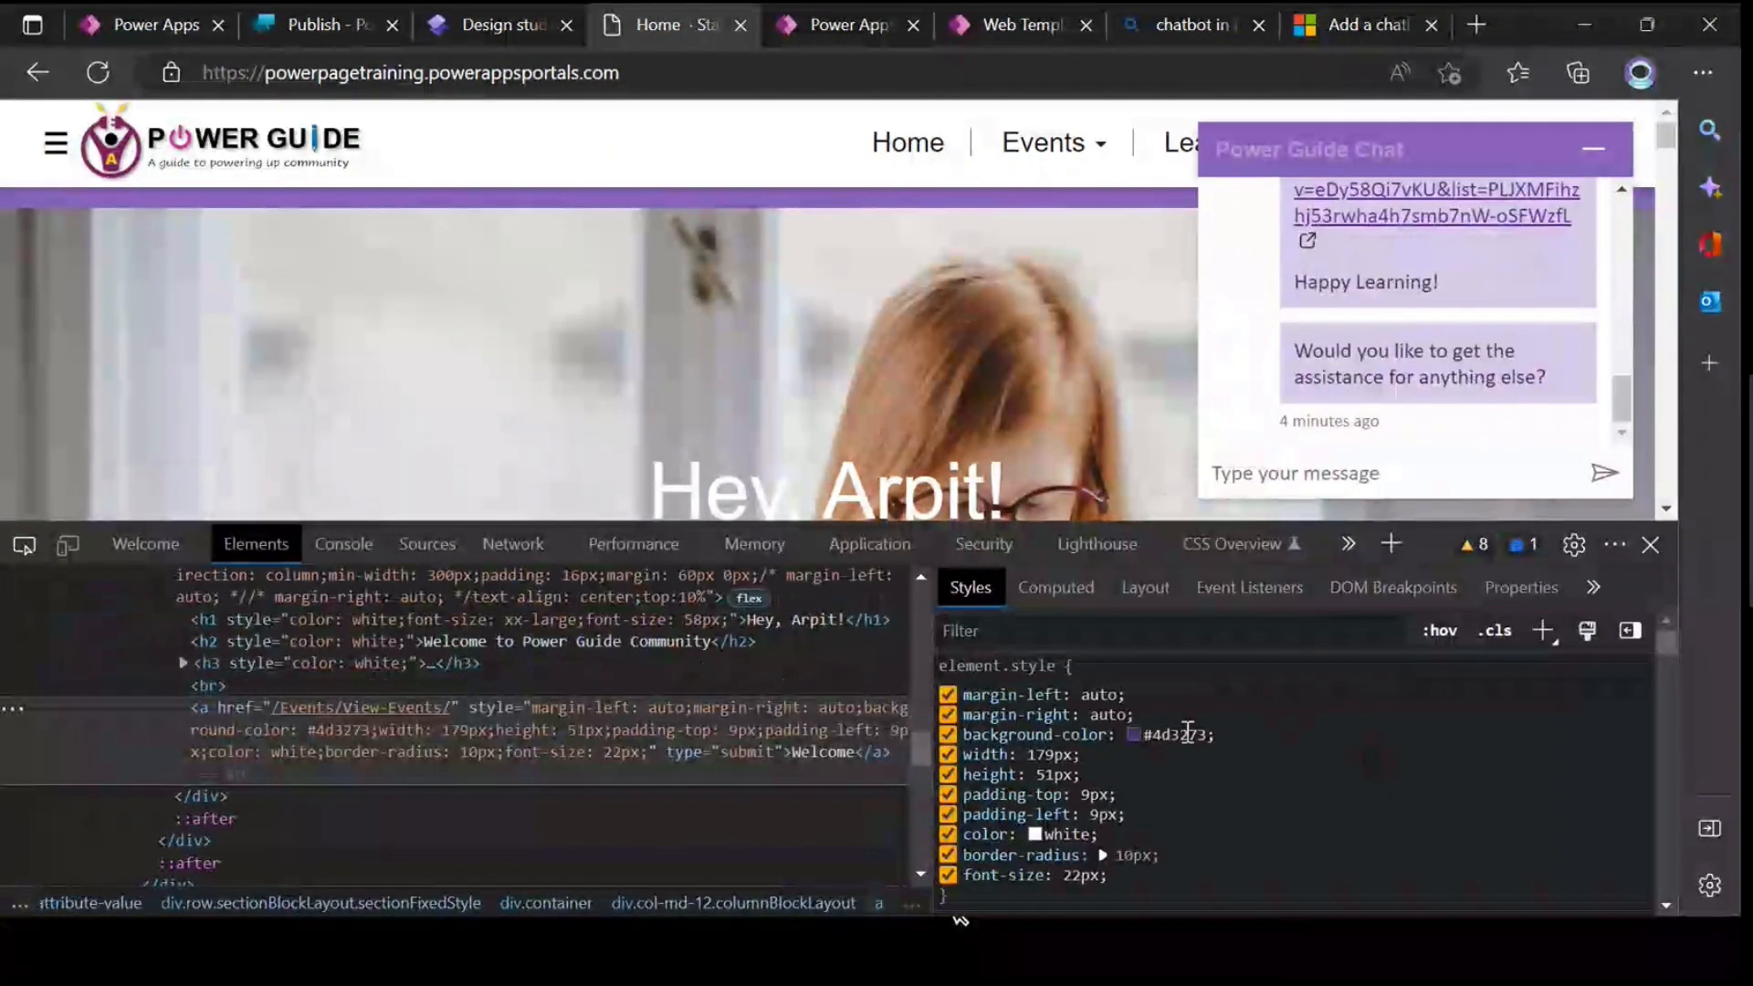
left_click(1157, 735)
key("ctrl+c")
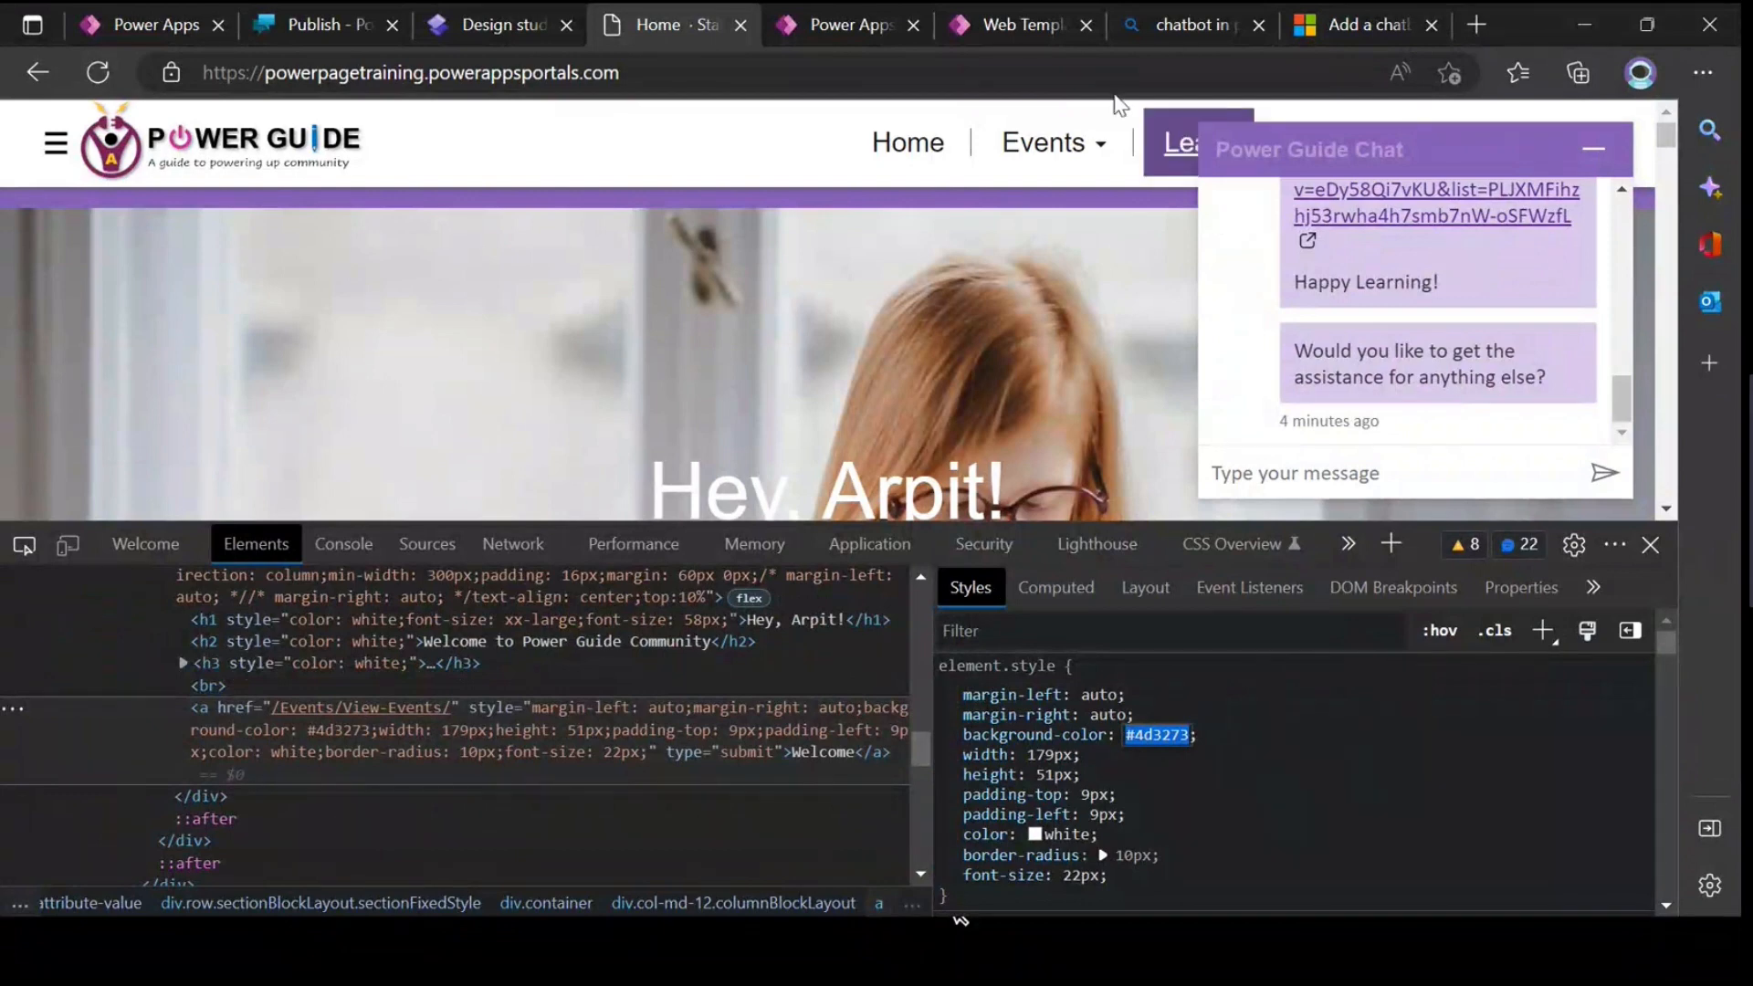
Step: Set the backgroundColor value in the web template's webChatHeaderStyleOptions line to '#4d3273'
left_click(1022, 25)
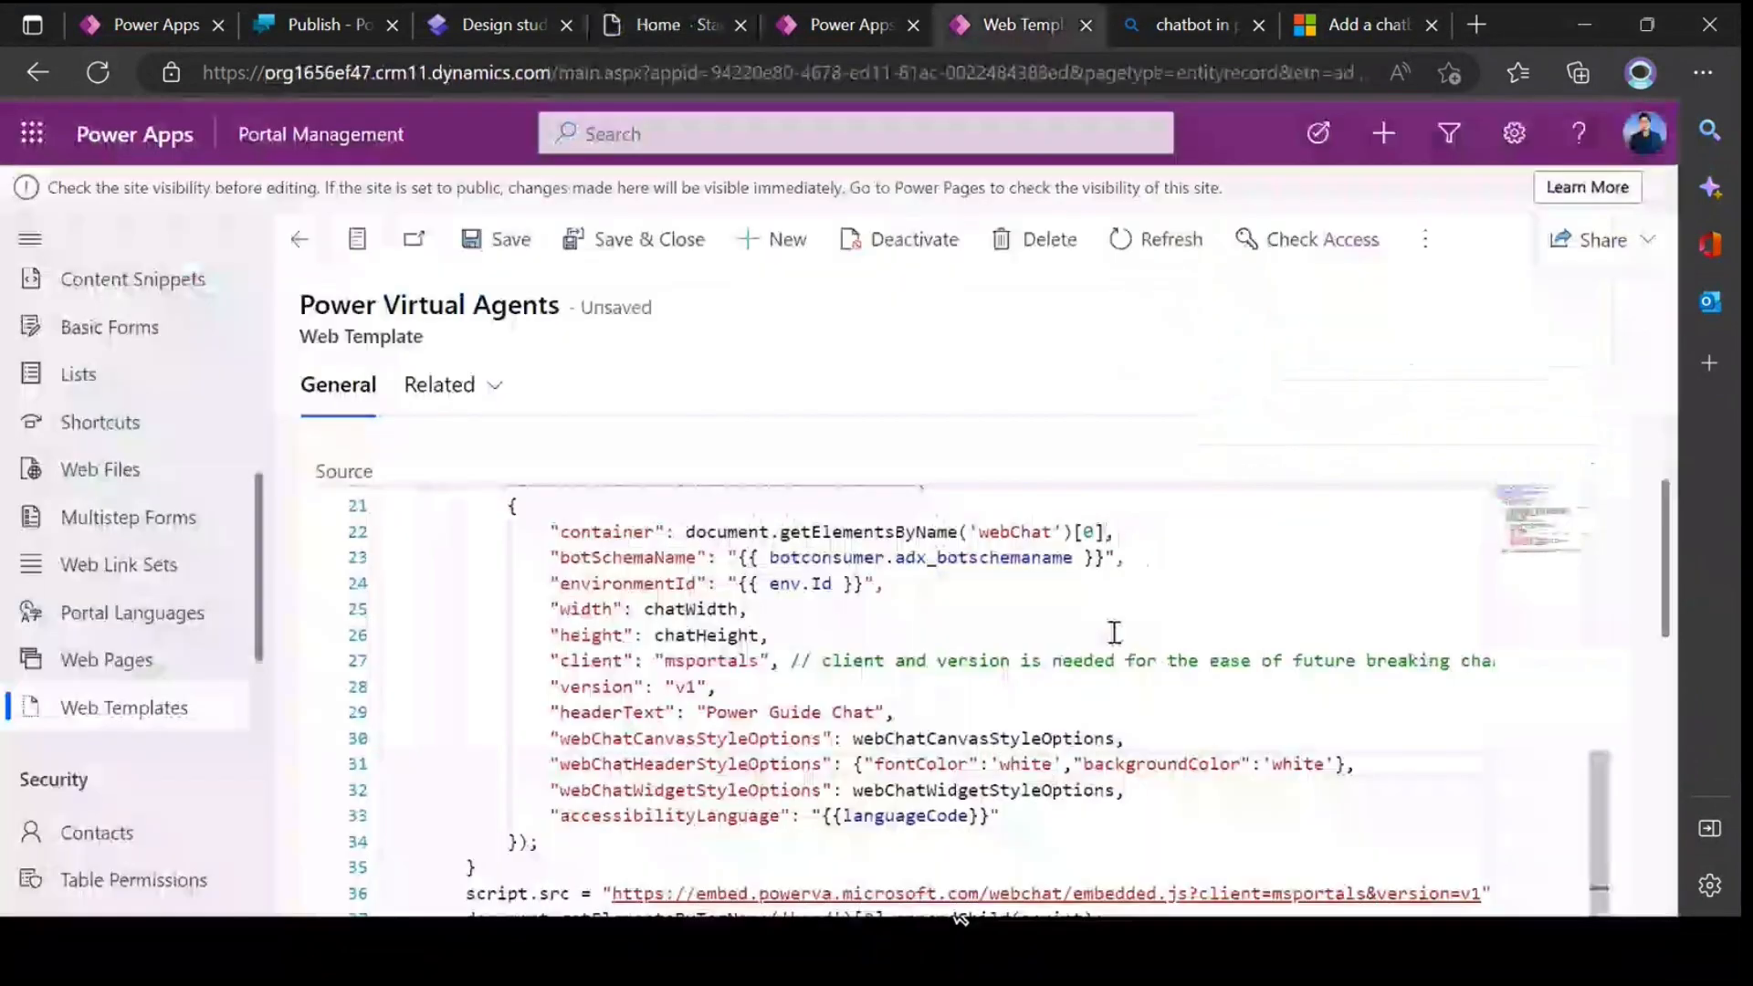
double_click(1296, 765)
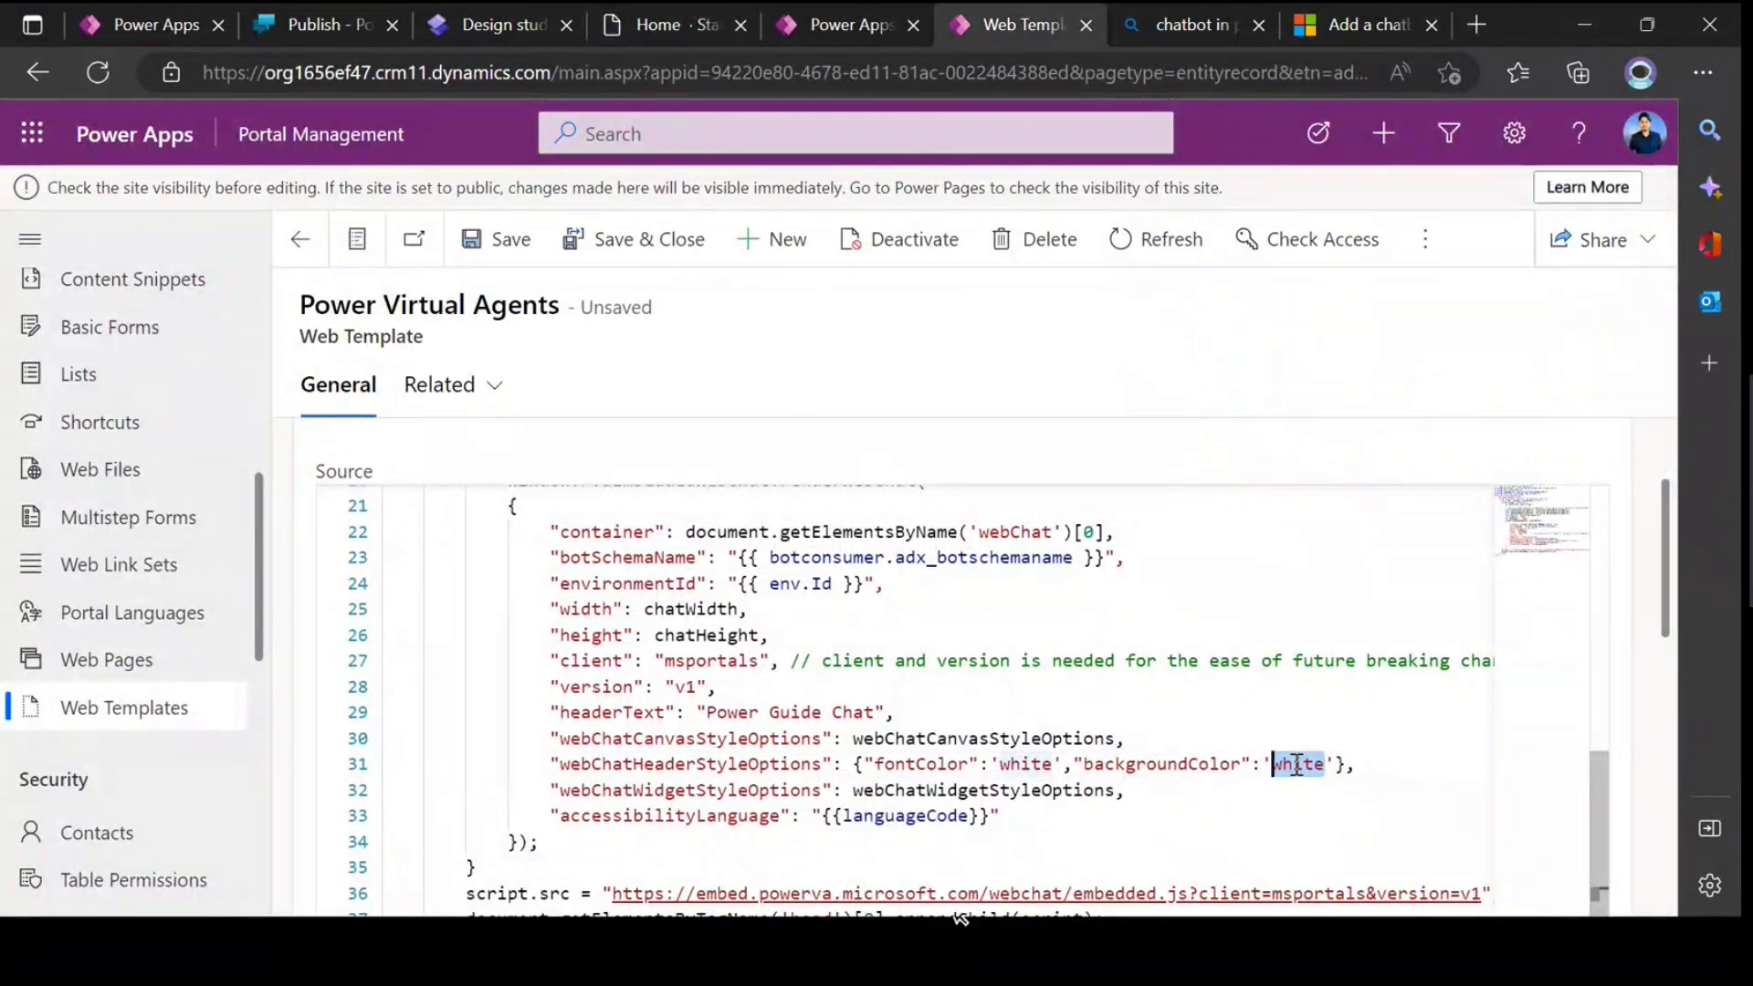
key("ctrl+v")
left_click(1372, 763)
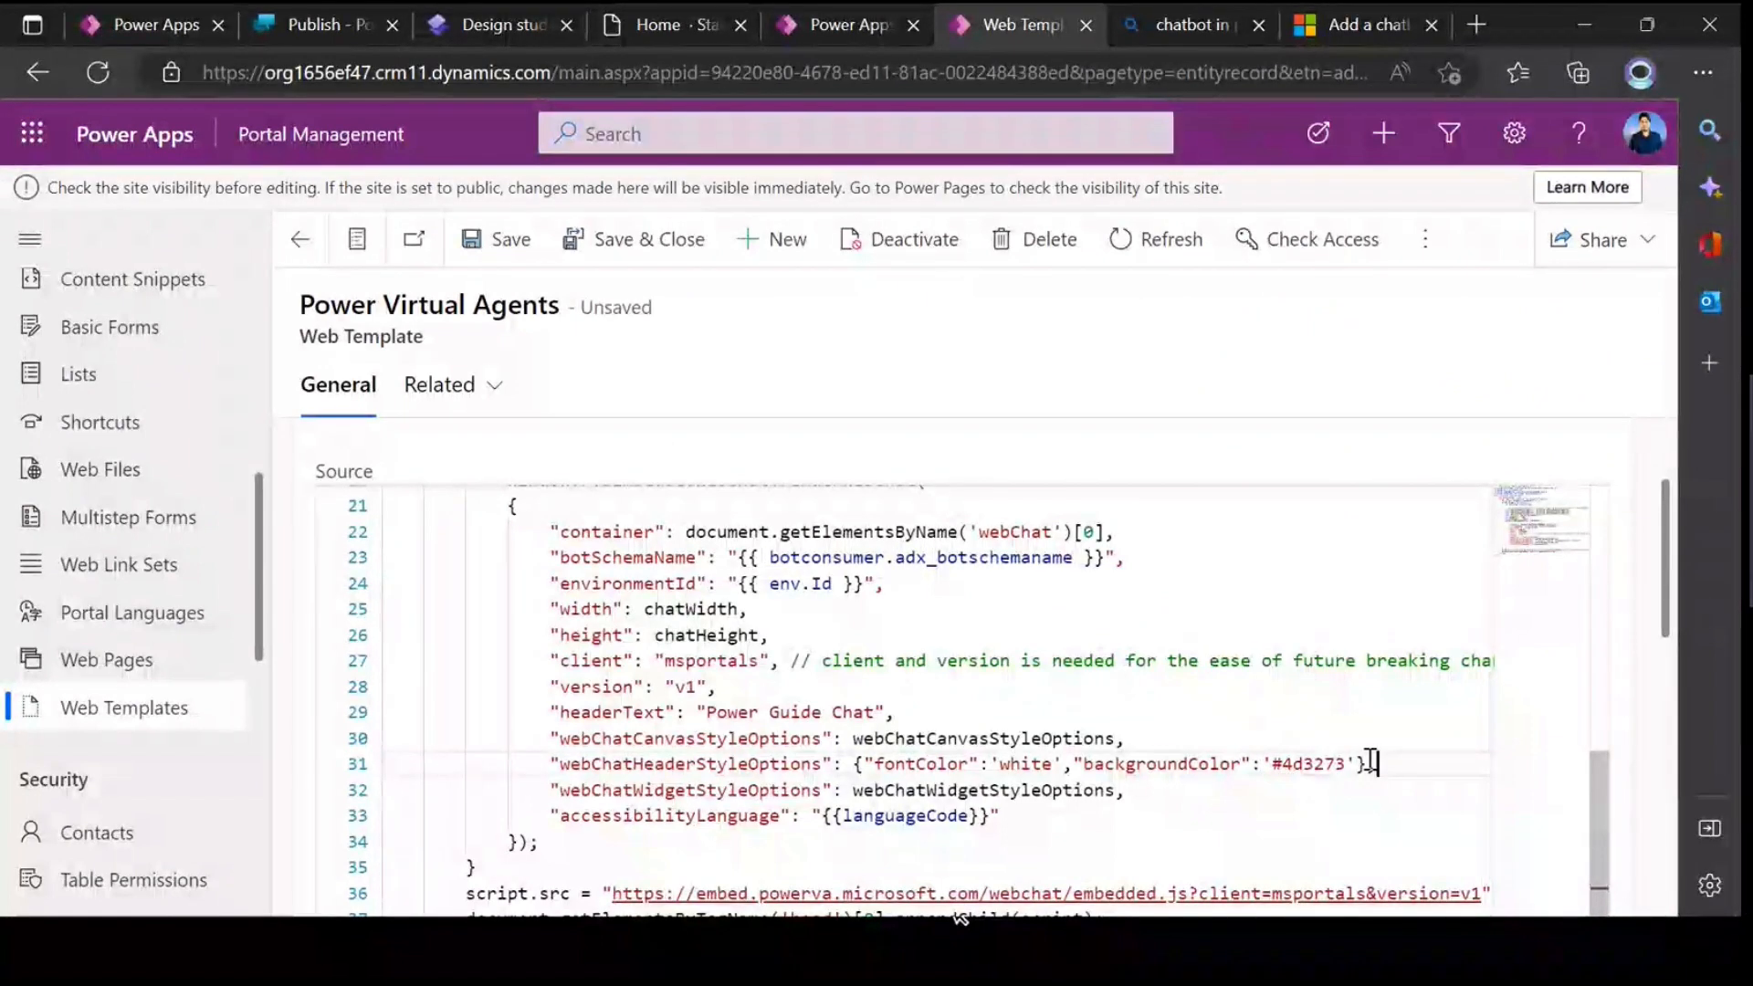
left_click_drag(1372, 764, 560, 770)
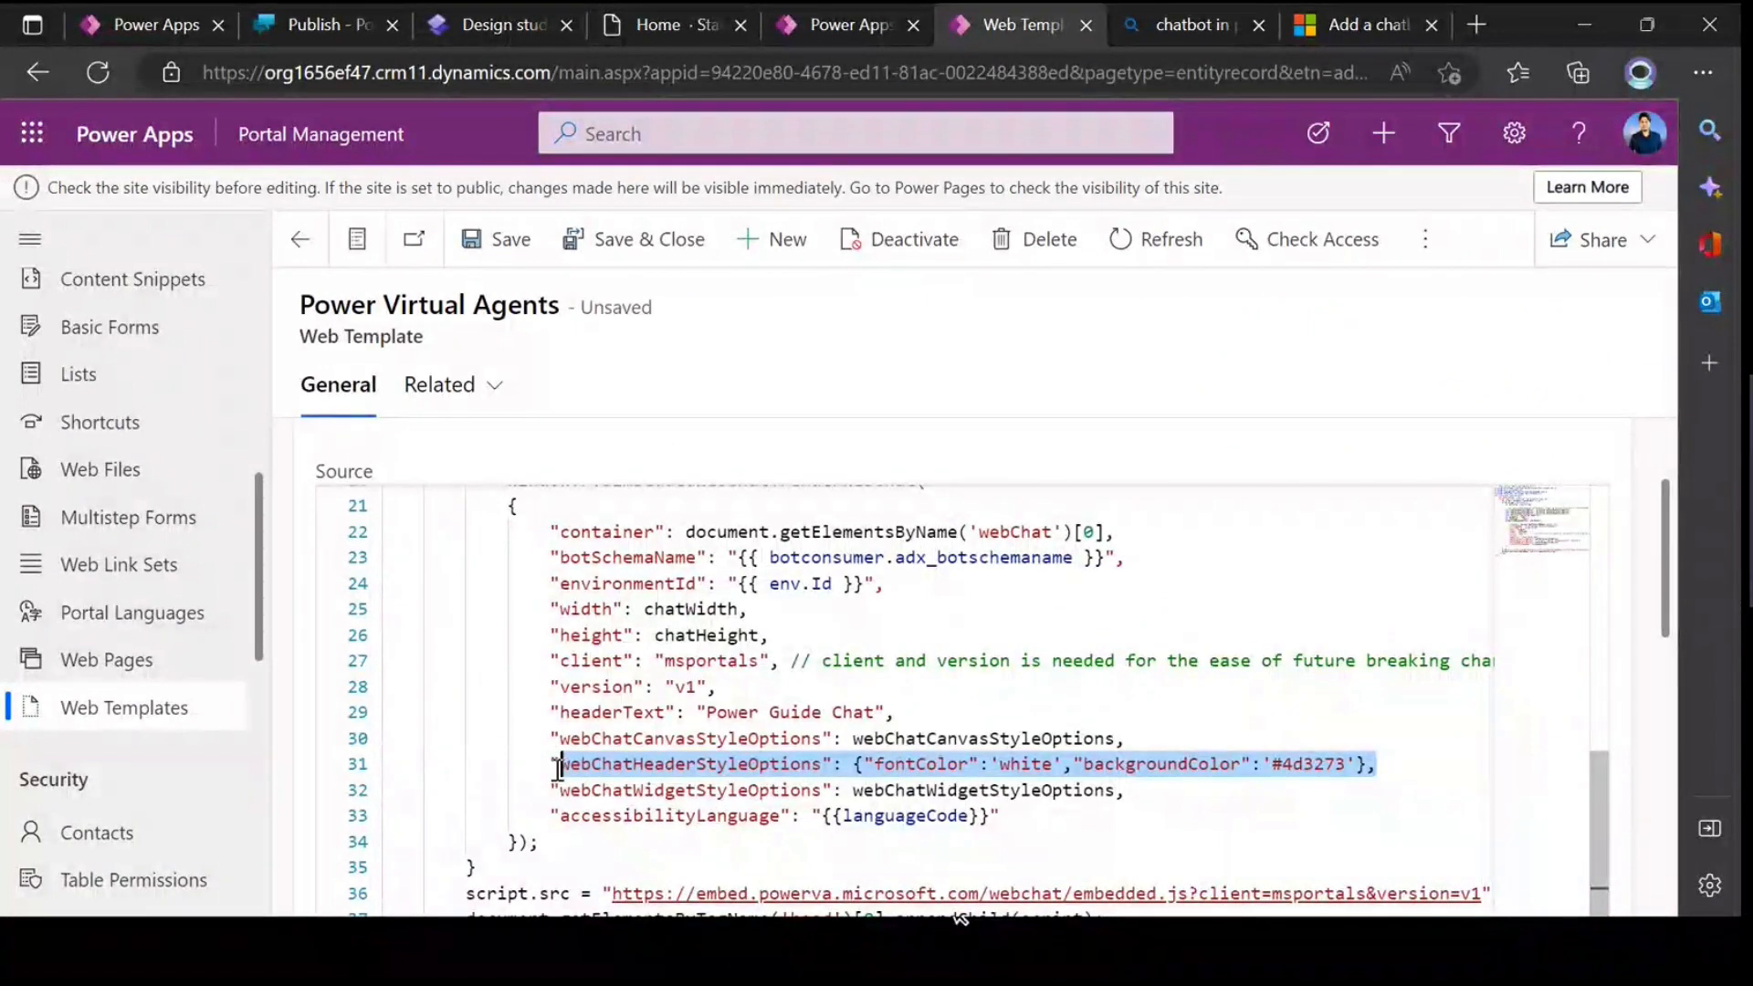
left_click(635, 763)
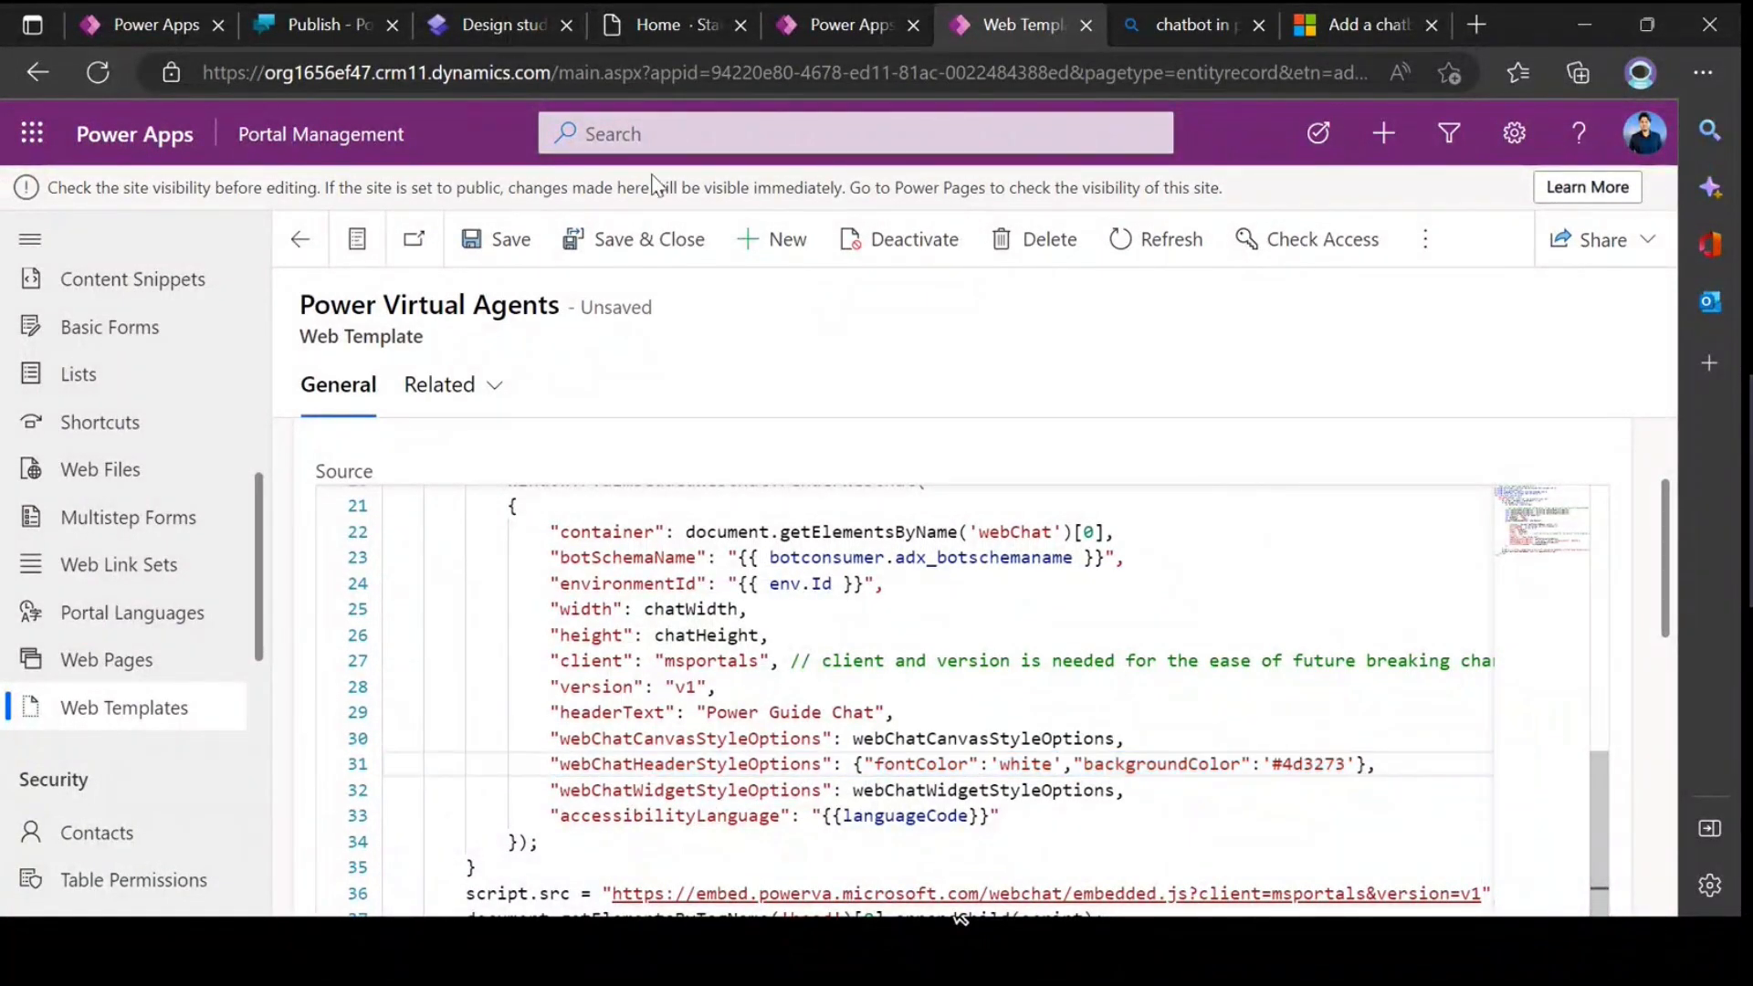
Step: Close the developer tools on the live site's Home page and minimize the Power Guide Chat window
left_click(633, 27)
left_click(1657, 512)
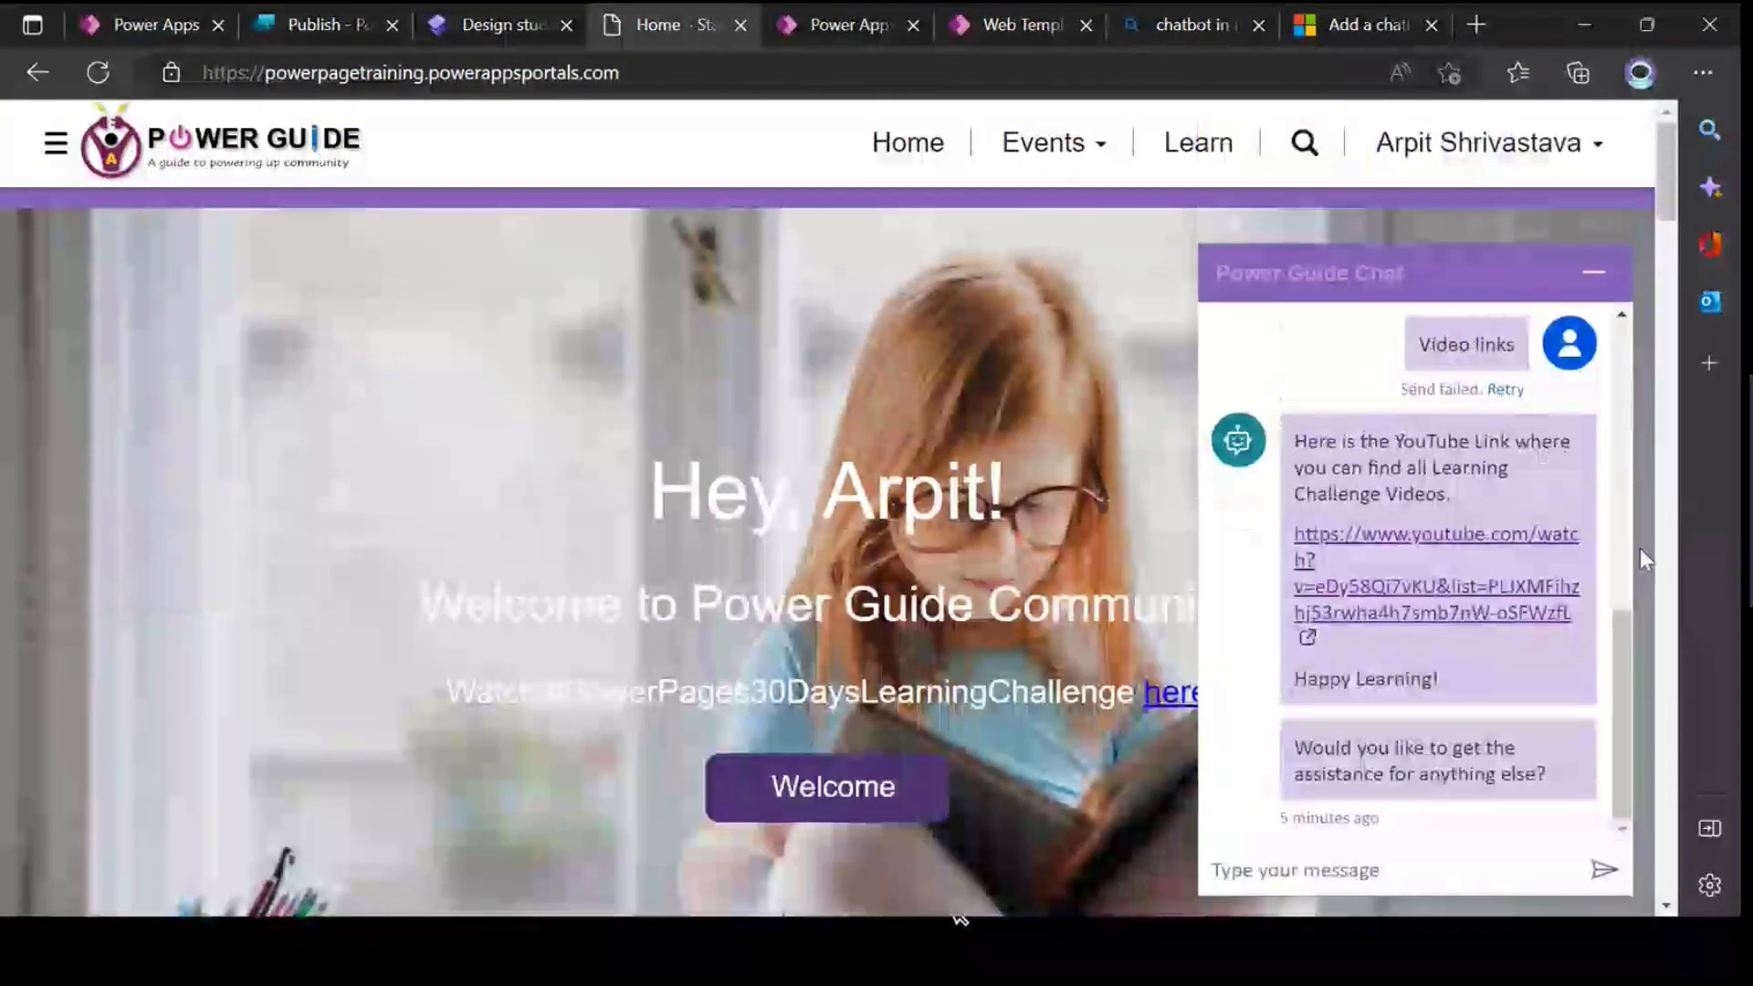
left_click(1588, 271)
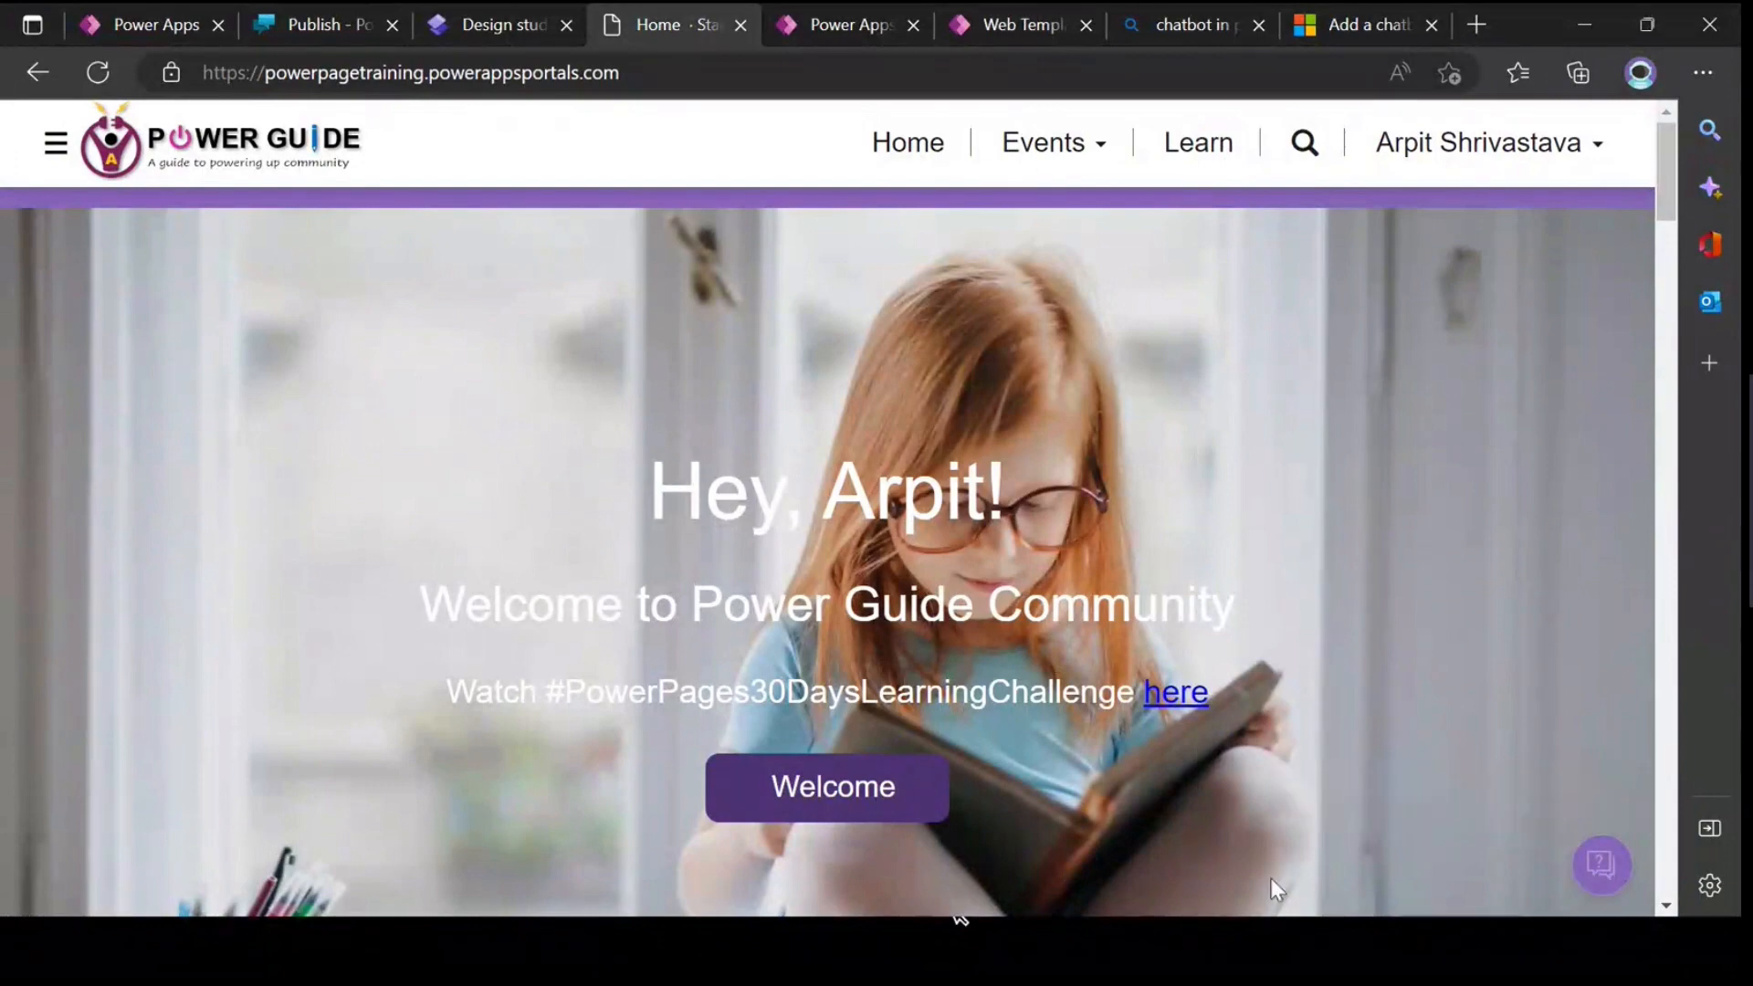
Step: Review the article's numbered chatbot diagram and parameter table for the options that style the chat icon
left_click(1018, 24)
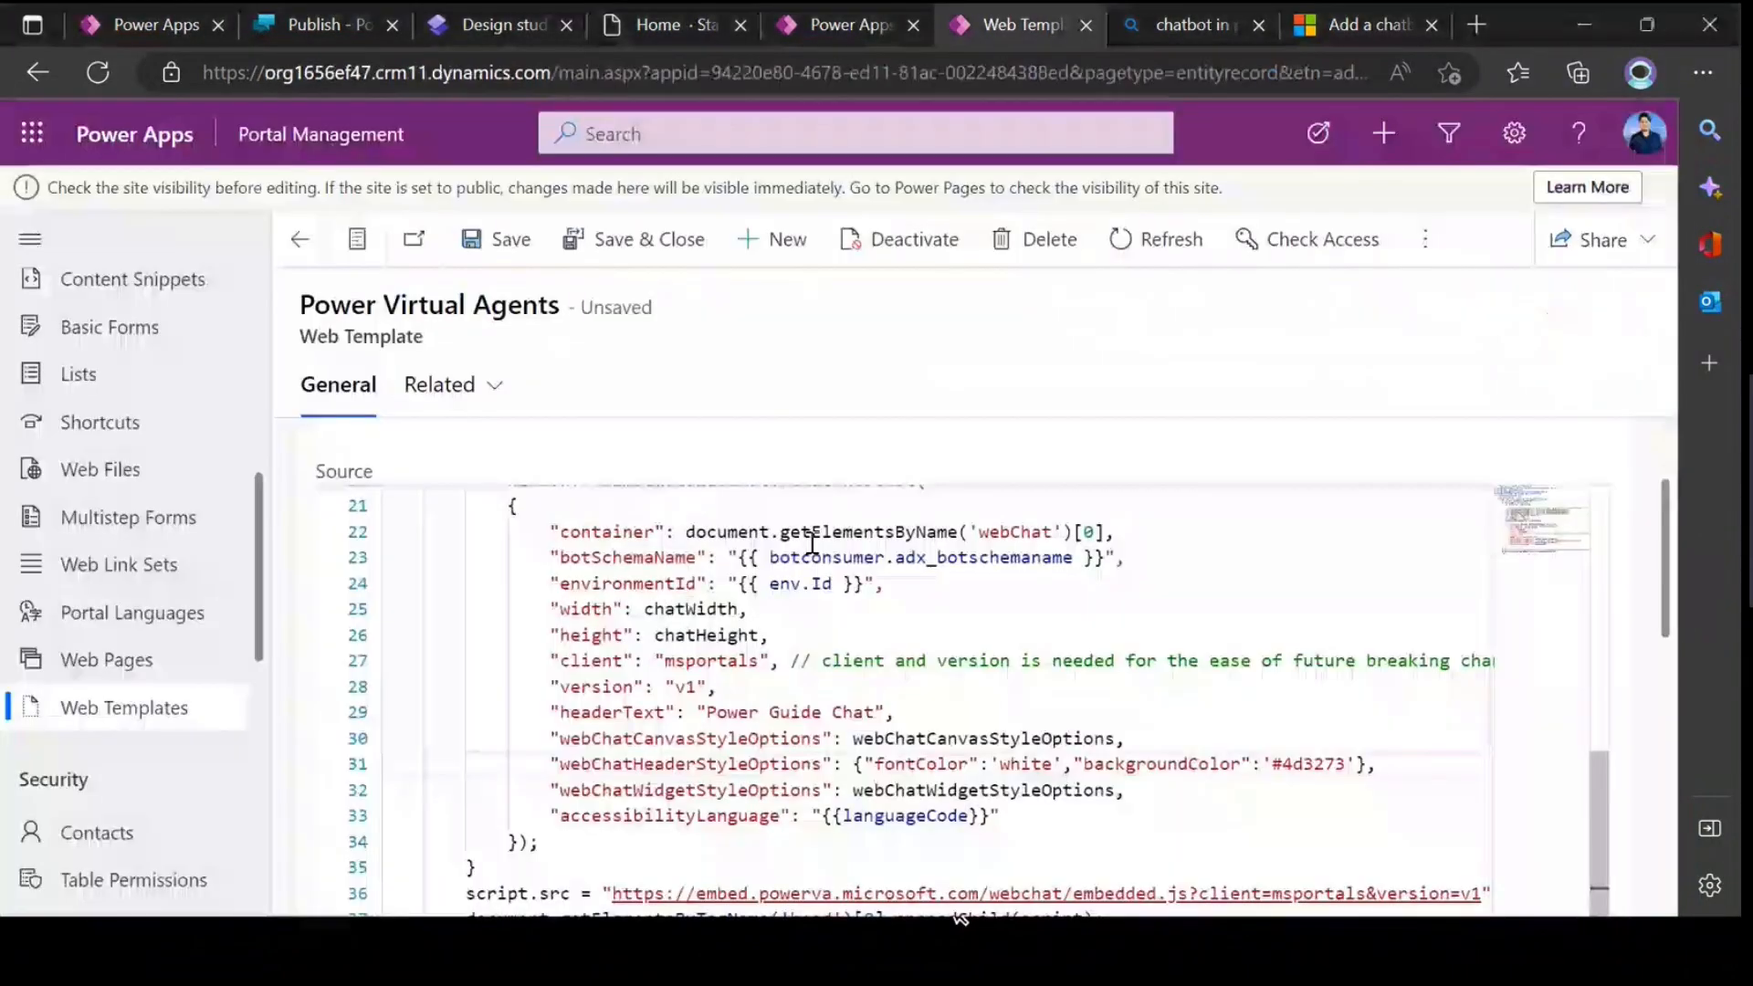
left_click(1337, 29)
scroll(806, 496, "up", 8)
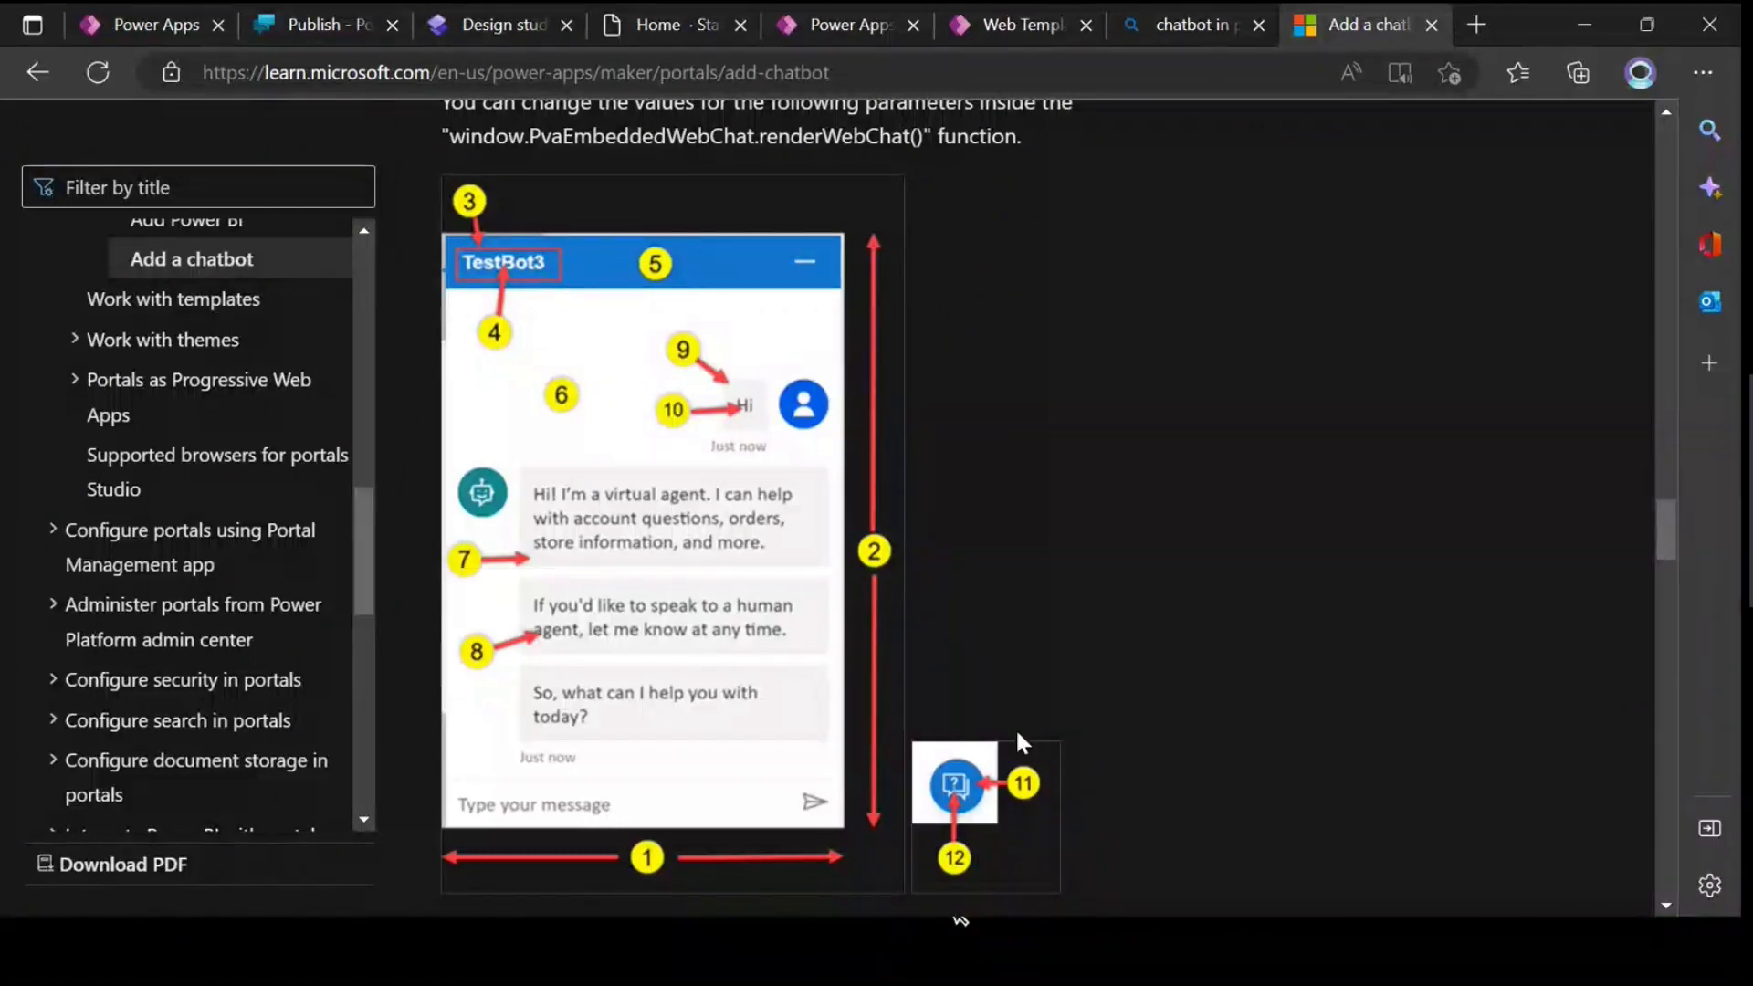
scroll(1015, 727, "down", 5)
scroll(1015, 723, "up", 4)
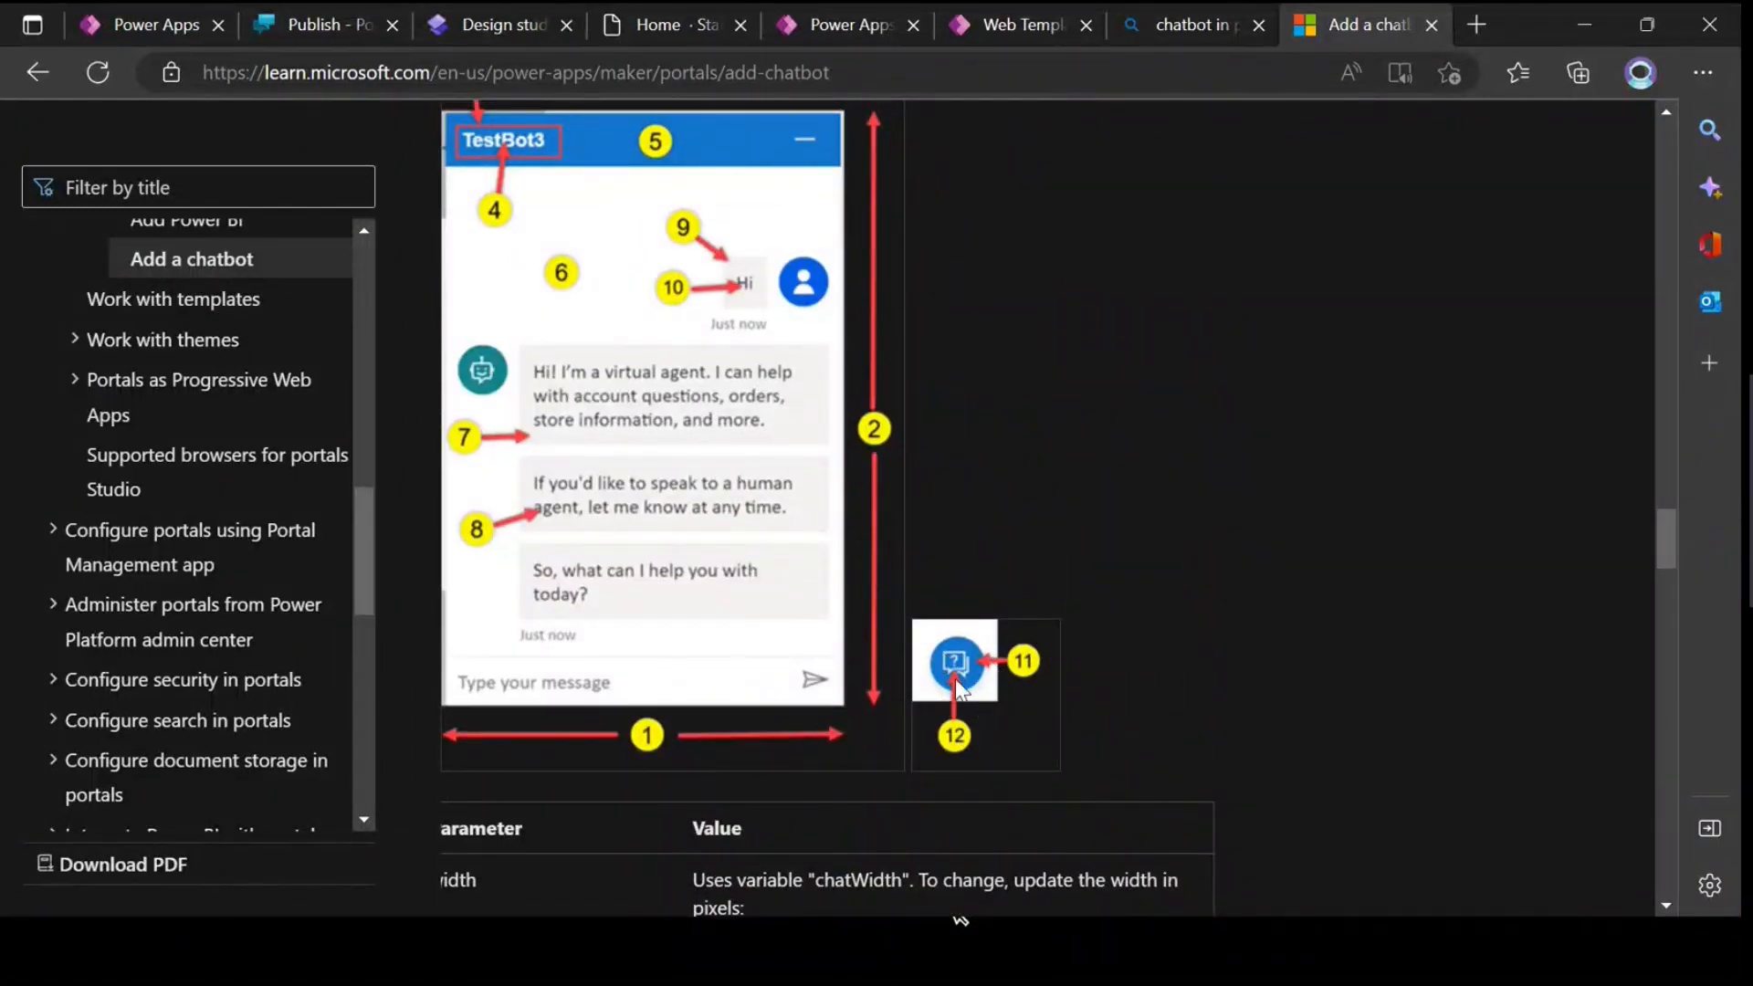
scroll(942, 650, "down", 5)
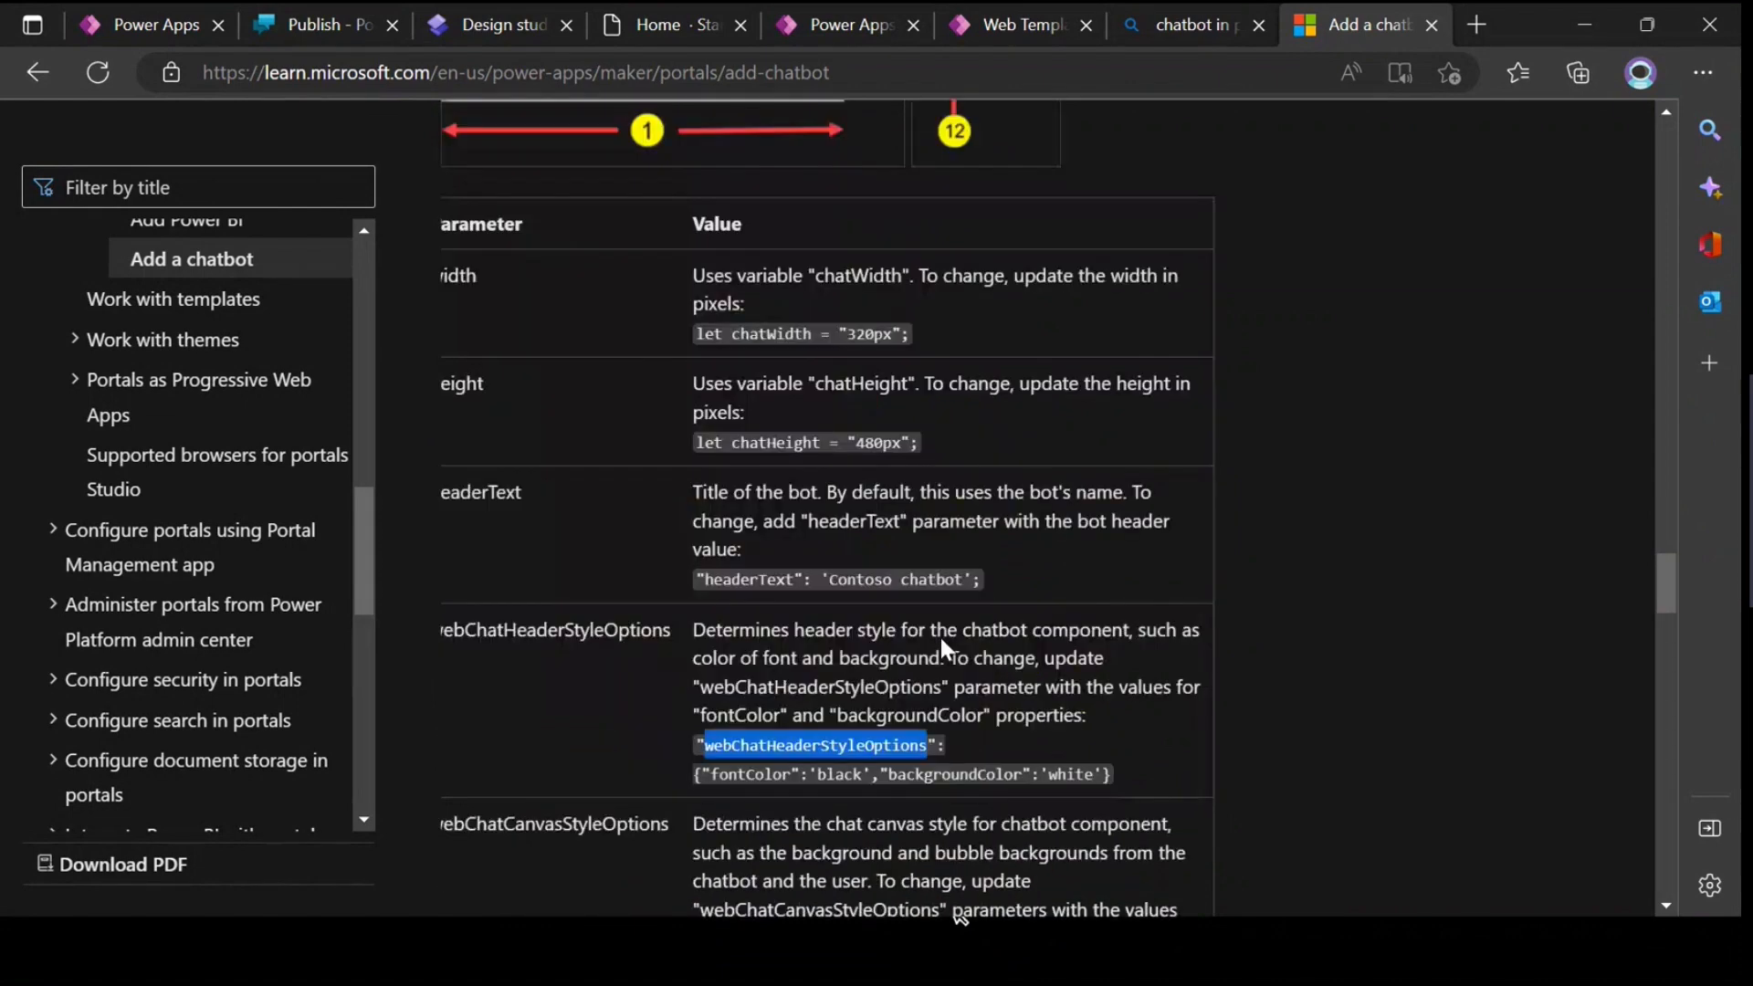
scroll(941, 636, "down", 7)
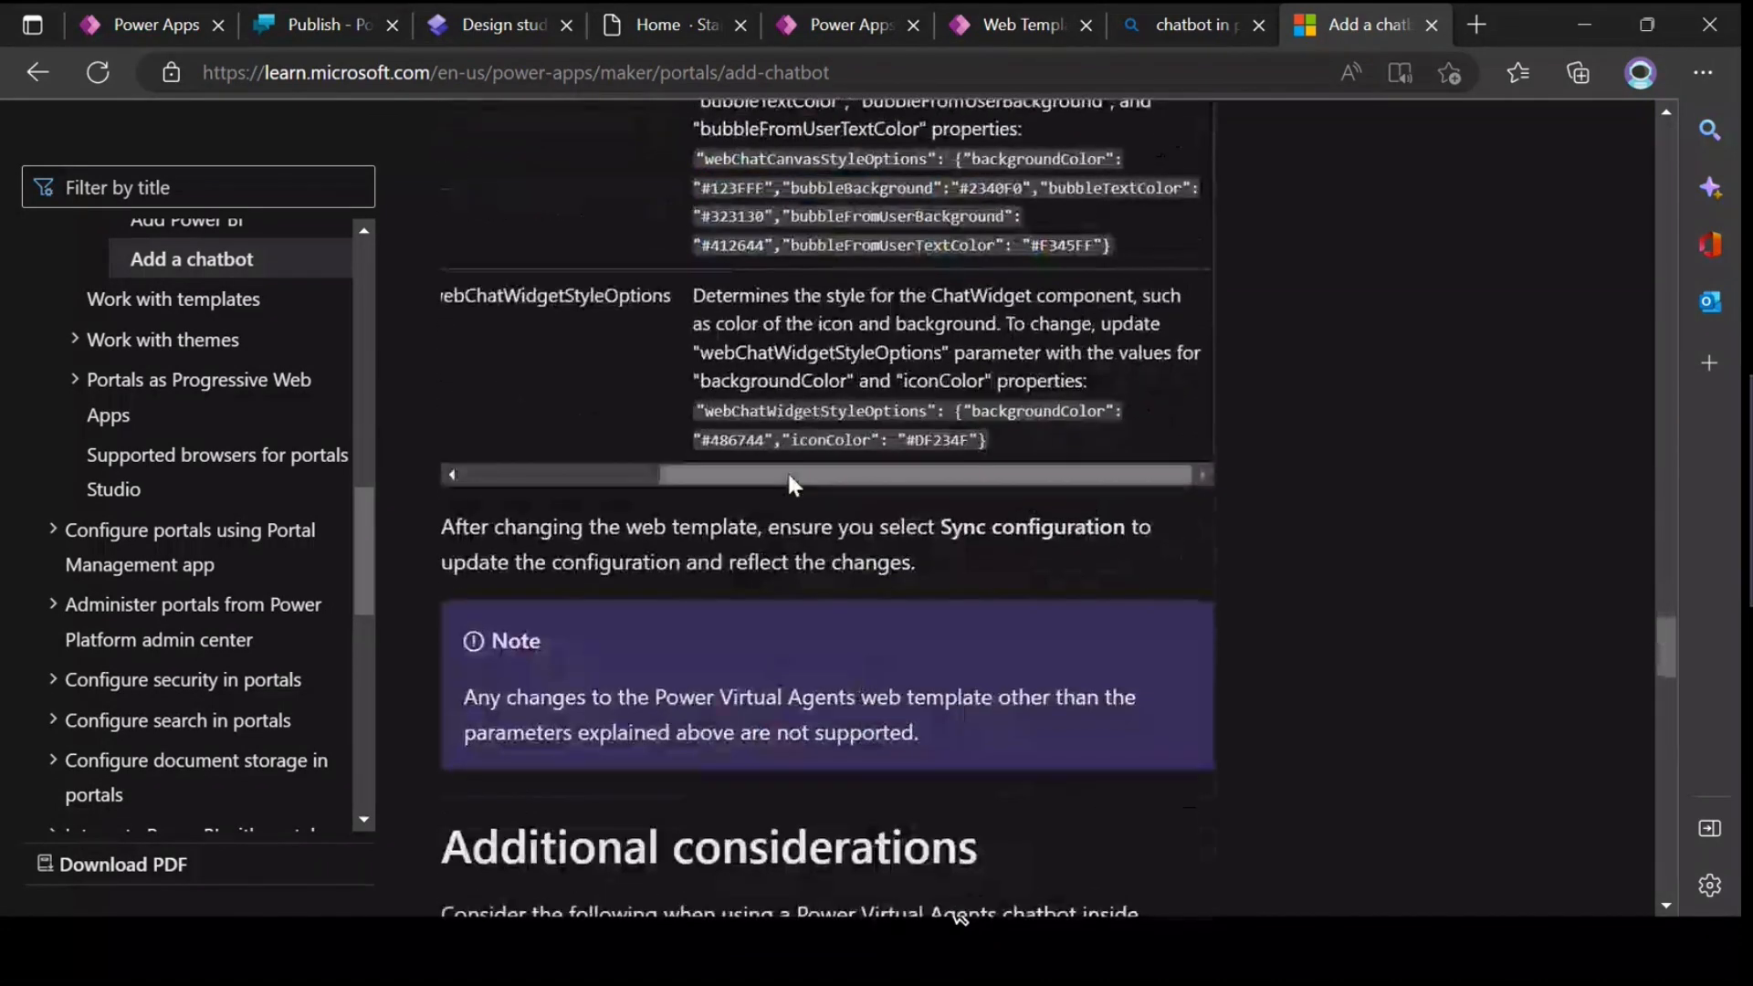
Step: Find the webChatWidgetStyleOptions row in the article's parameter table and copy its sample code
left_click_drag(787, 474, 599, 517)
scroll(599, 527, "up", 2)
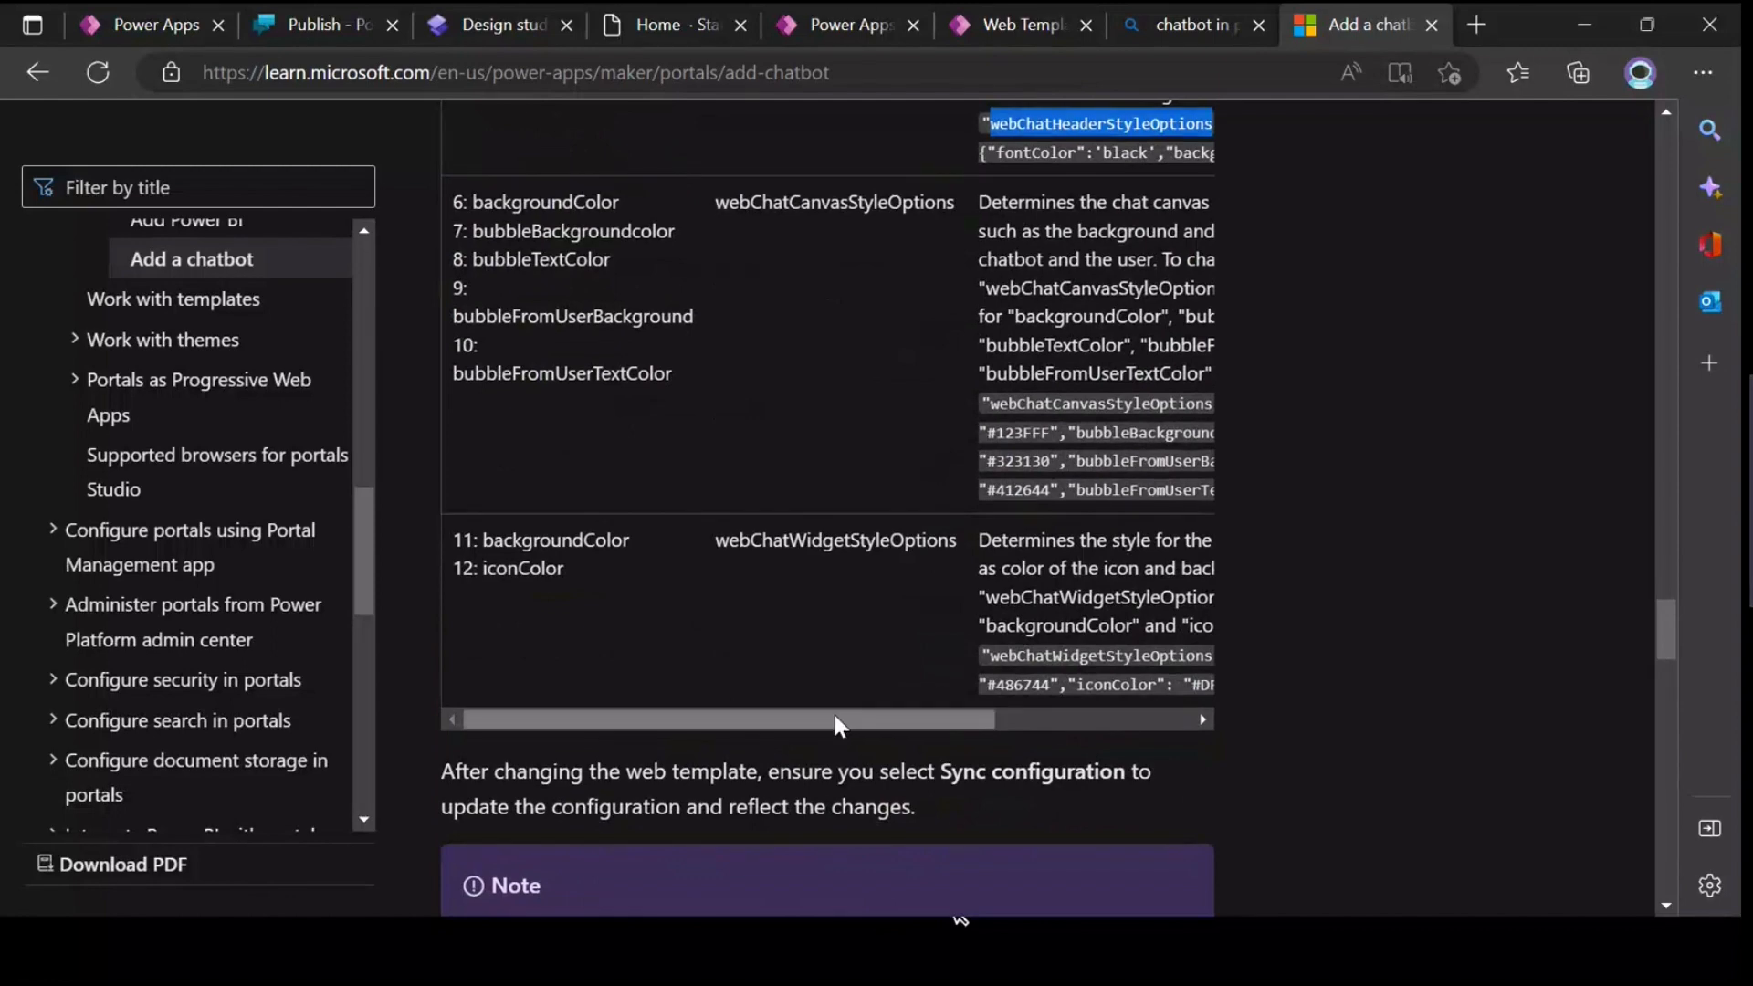
left_click_drag(716, 540, 948, 540)
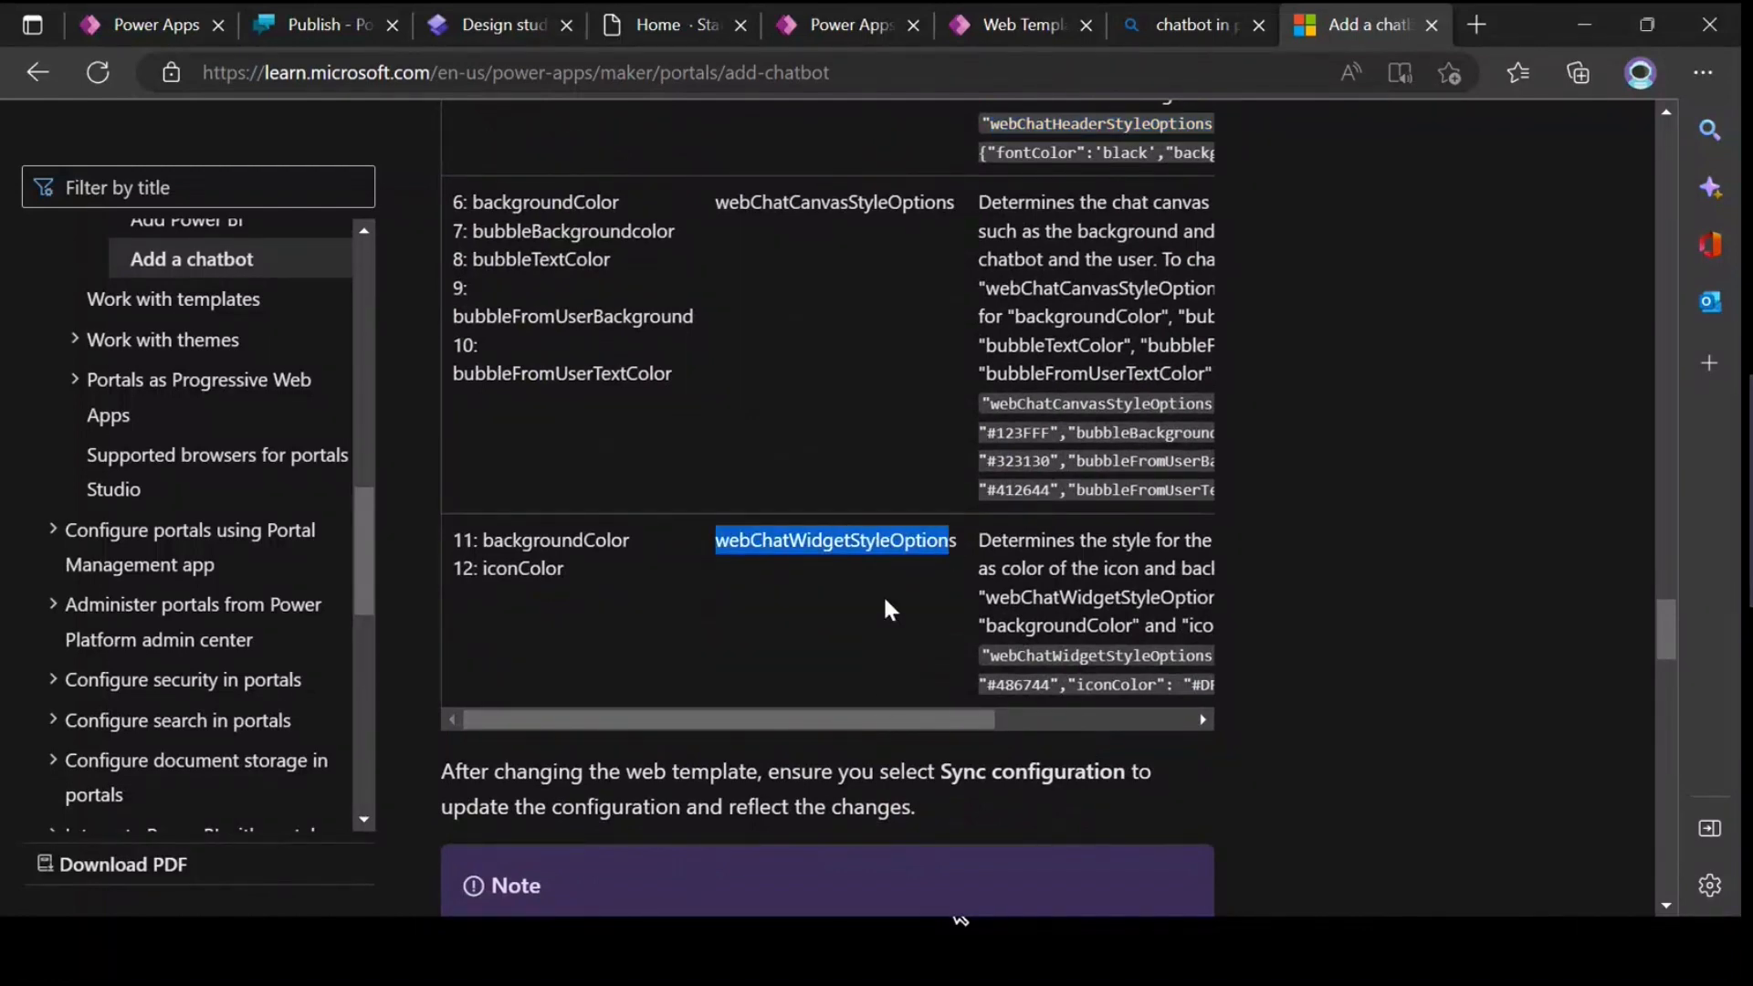
left_click_drag(879, 719, 1104, 723)
left_click_drag(990, 685, 692, 650)
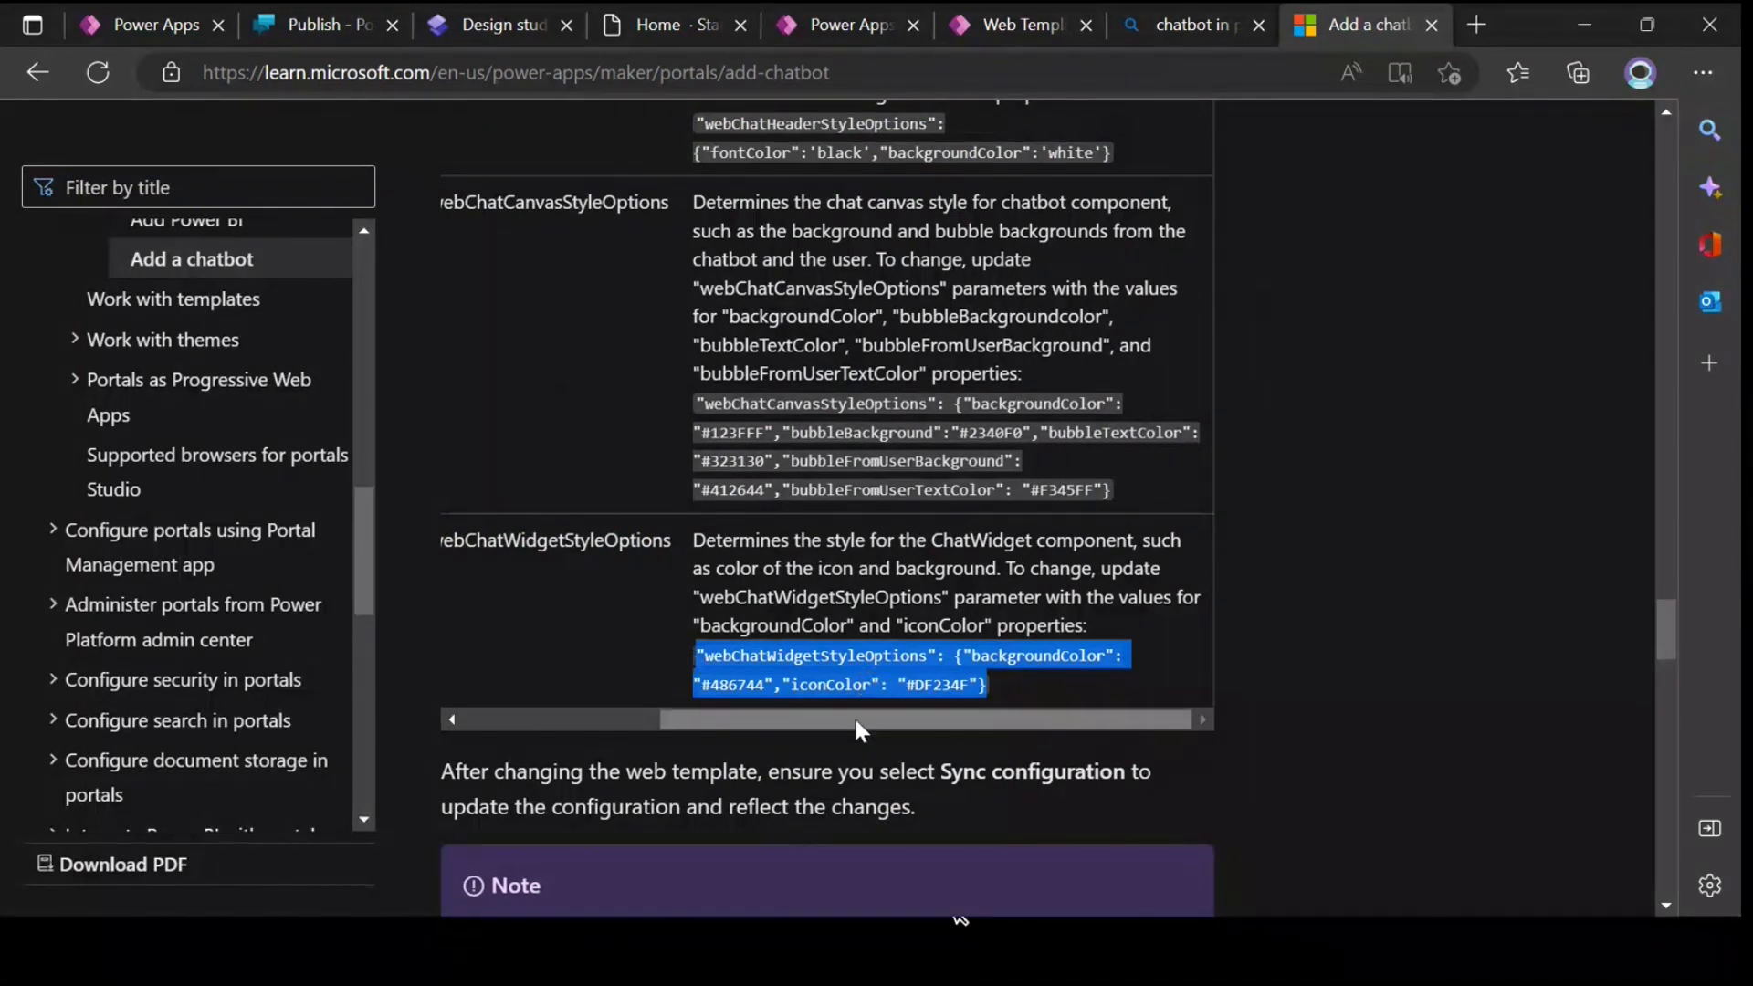
Step: Save the web template and compare its webChatWidgetStyleOptions parameter name with the one in the article
left_click(991, 27)
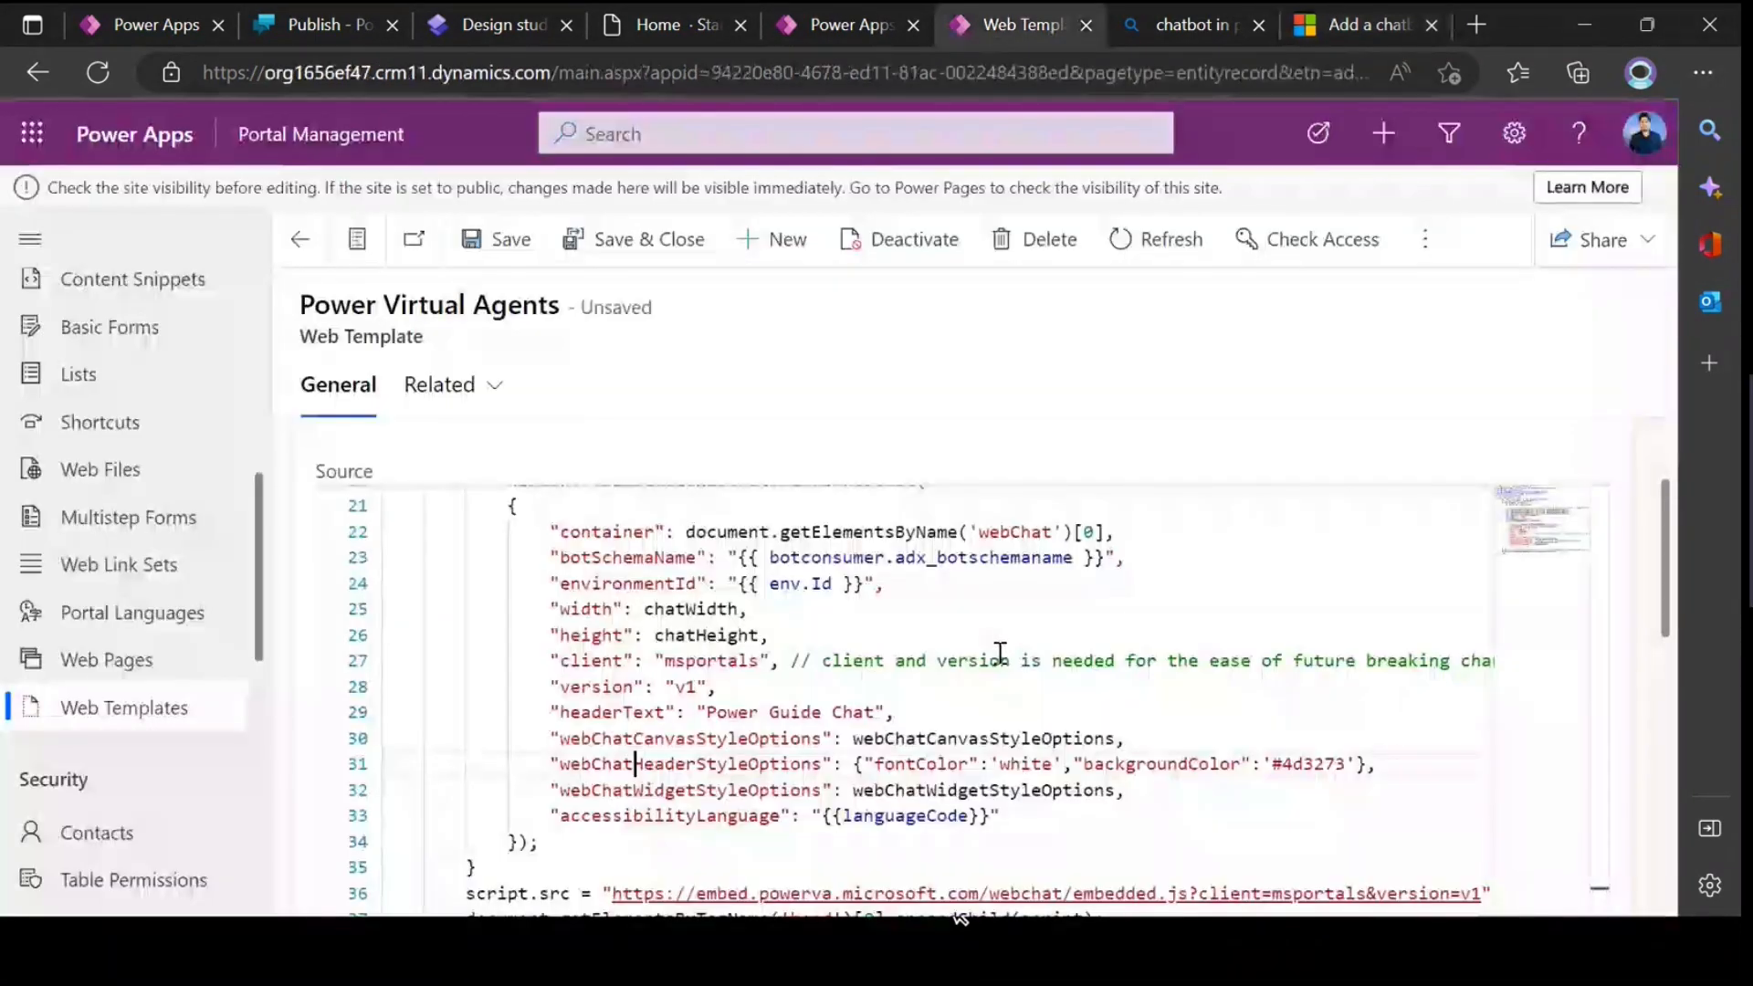
left_click(943, 799)
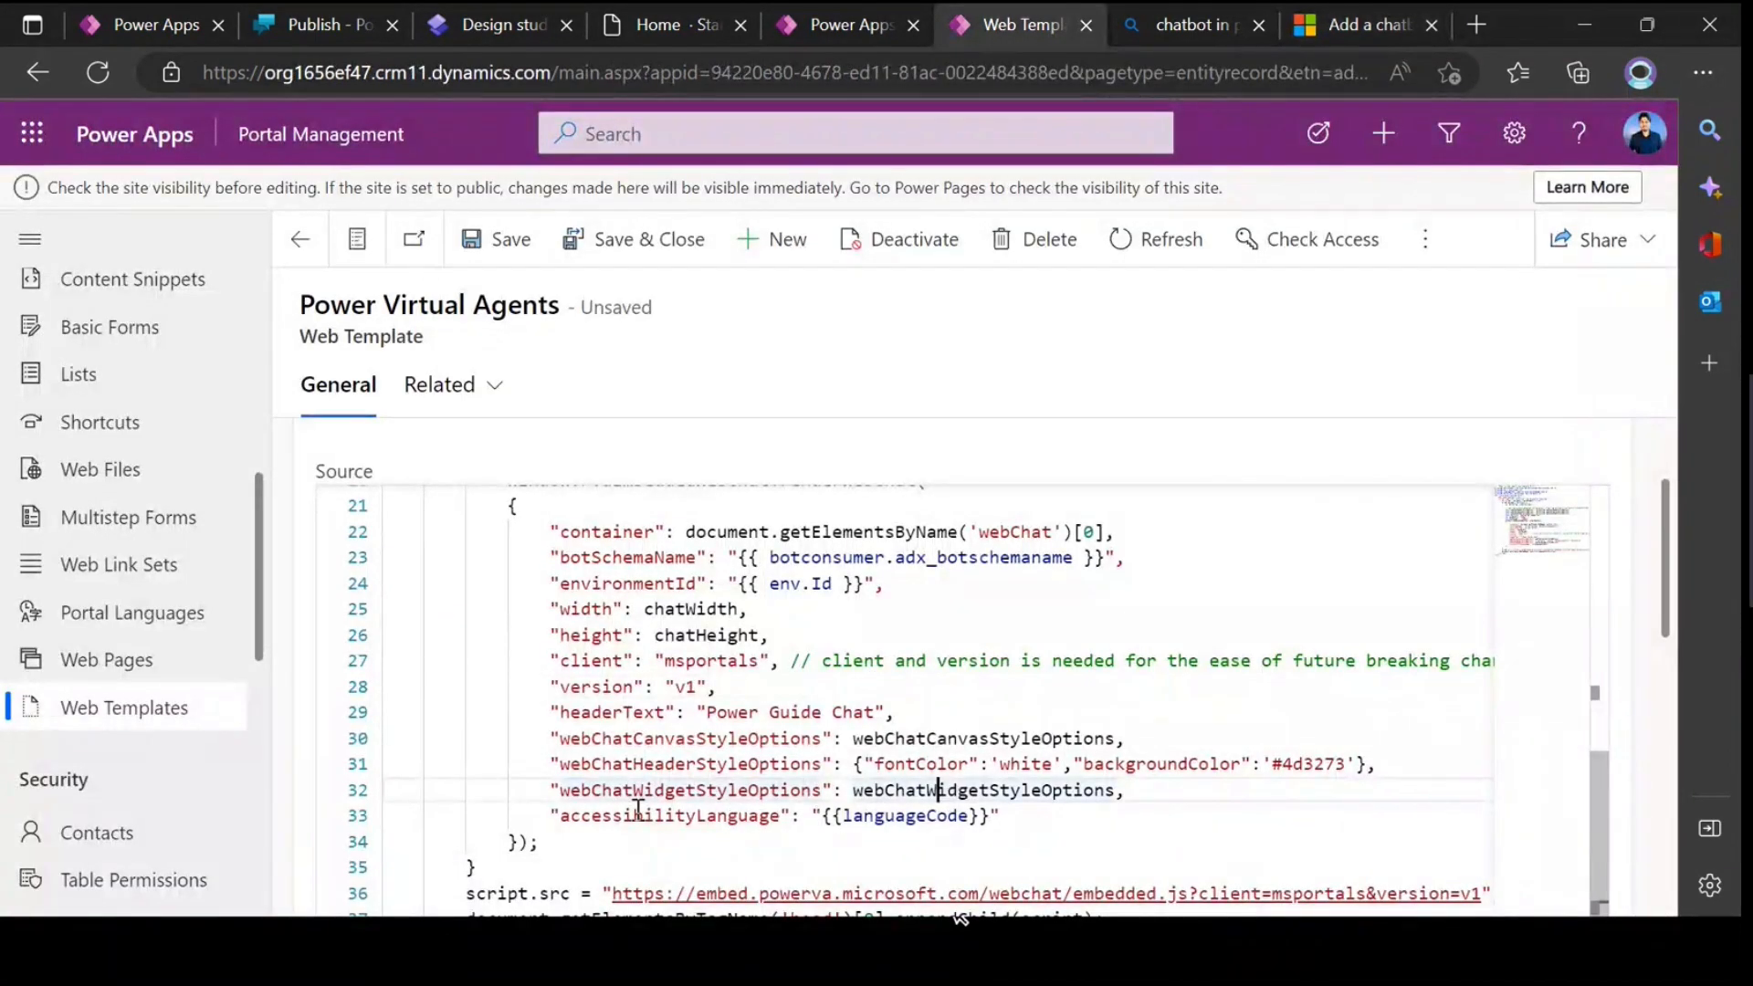
key("ctrl+s")
left_click(1367, 25)
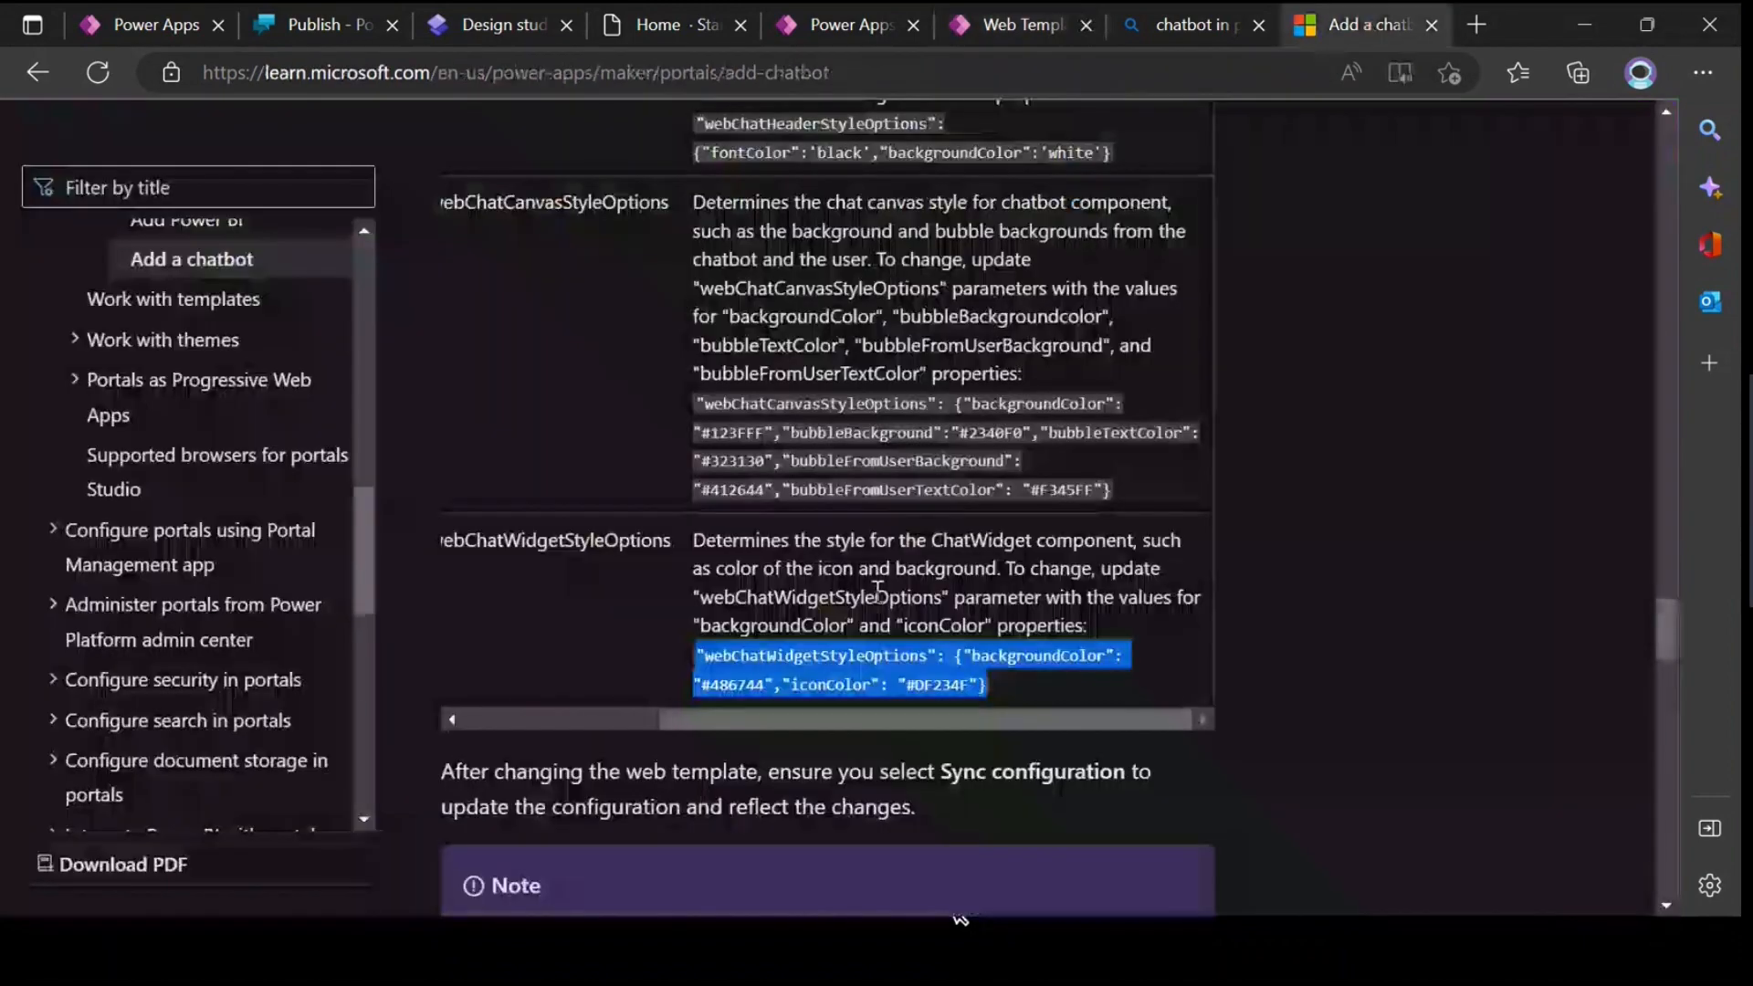
left_click(633, 595)
left_click_drag(497, 549, 671, 540)
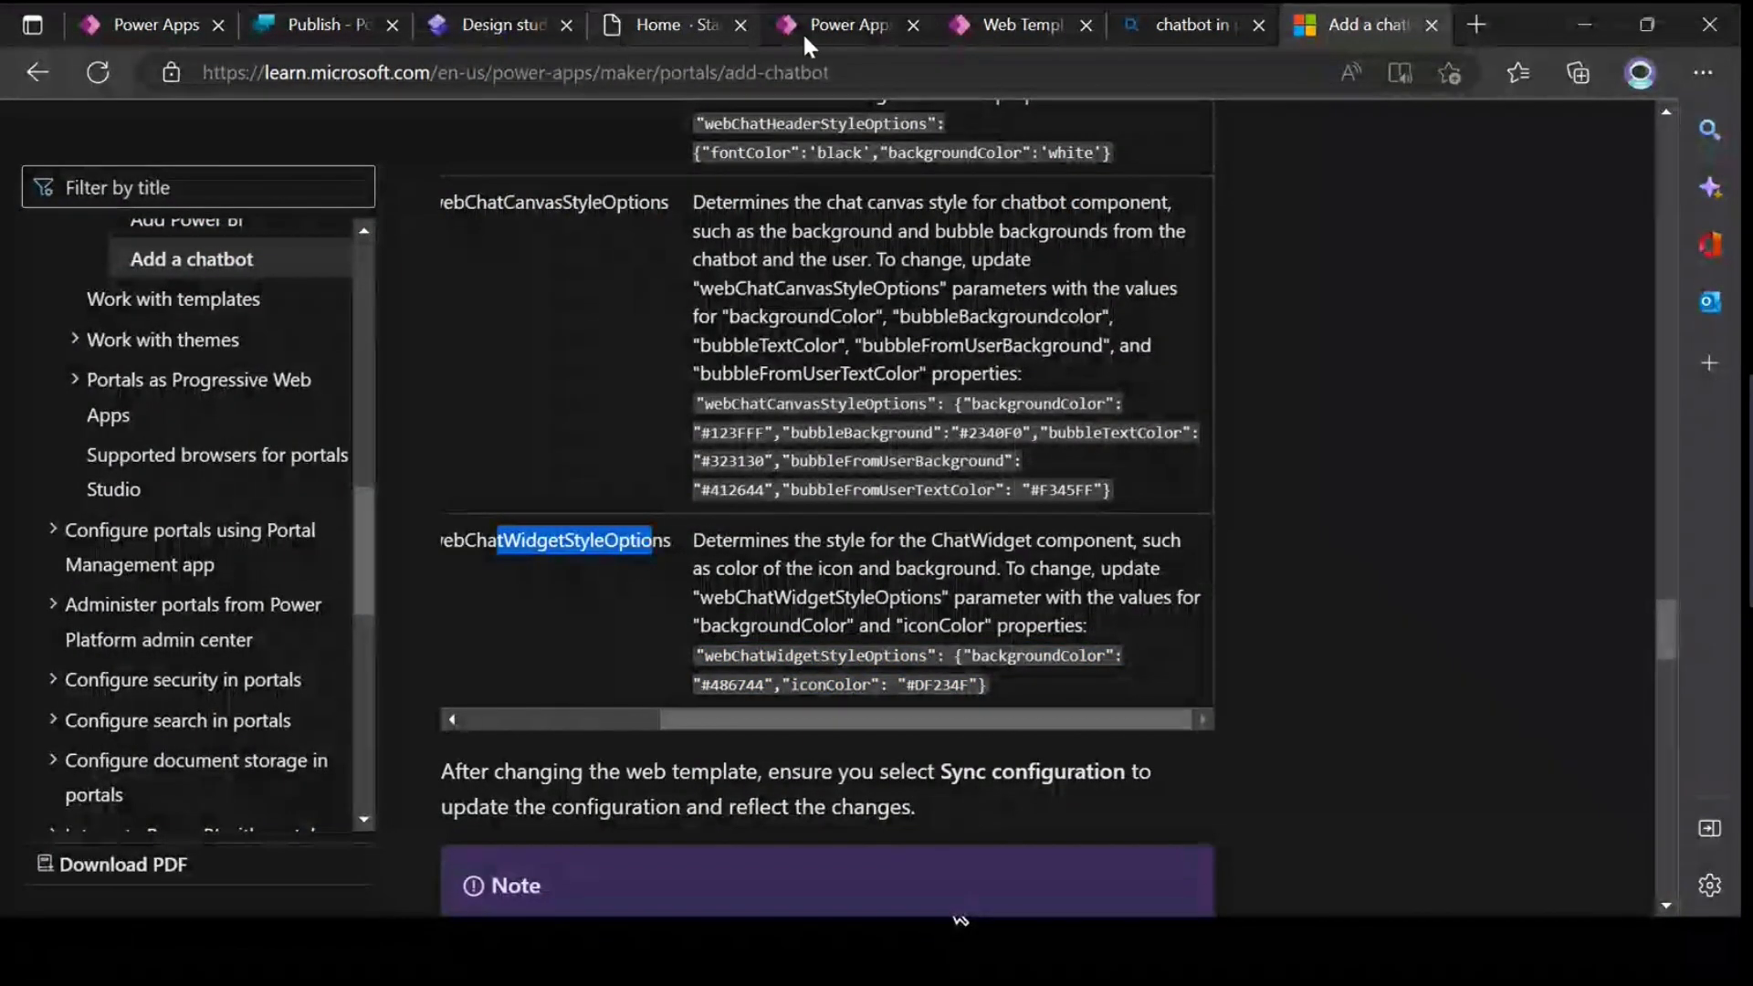
Step: Replace the template's webChatWidgetStyleOptions line with the copied sample setting backgroundColor "#486744" and iconColor "#DF234F", ending with a comma
left_click(973, 24)
left_click_drag(1125, 790, 552, 787)
type("\"webChatWidgetStyleOptions\": {\"backgroundColor\": \"#486744\",\"iconColor\": \"#DF234F\"}")
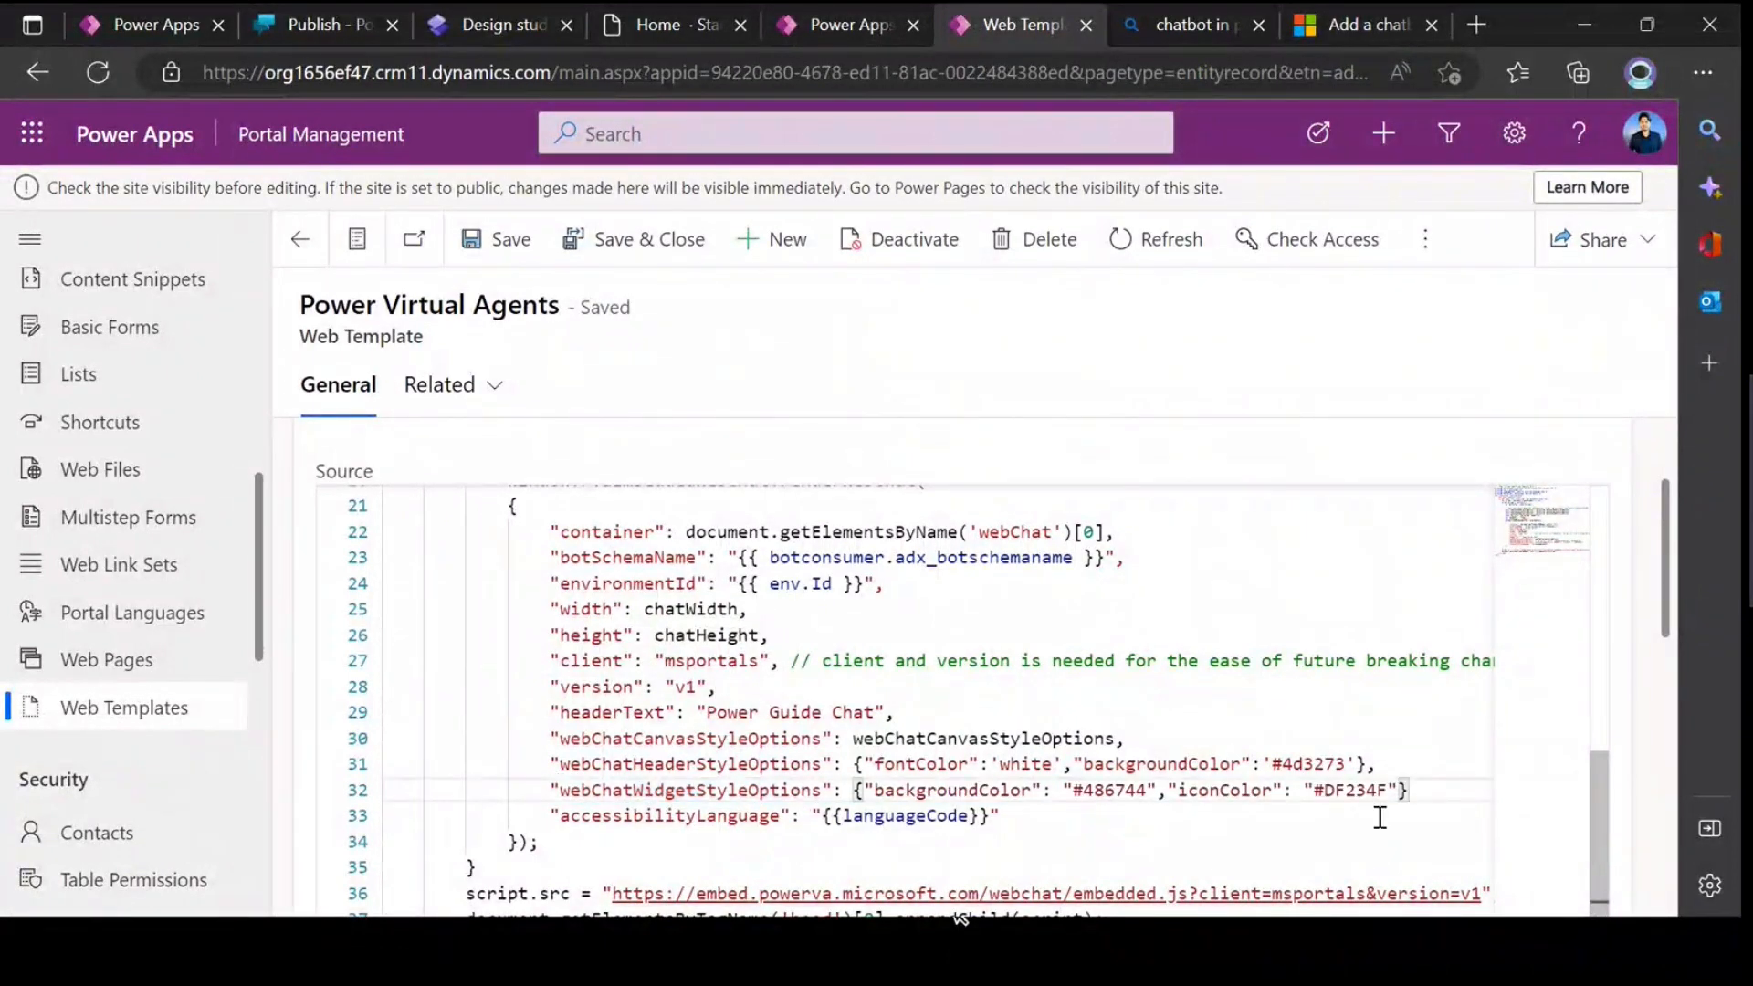
type(",")
Step: Copy the header's #4d3273 colour into the backgroundColor value of webChatWidgetStyleOptions
scroll(926, 665, "down", 2)
left_click(938, 688)
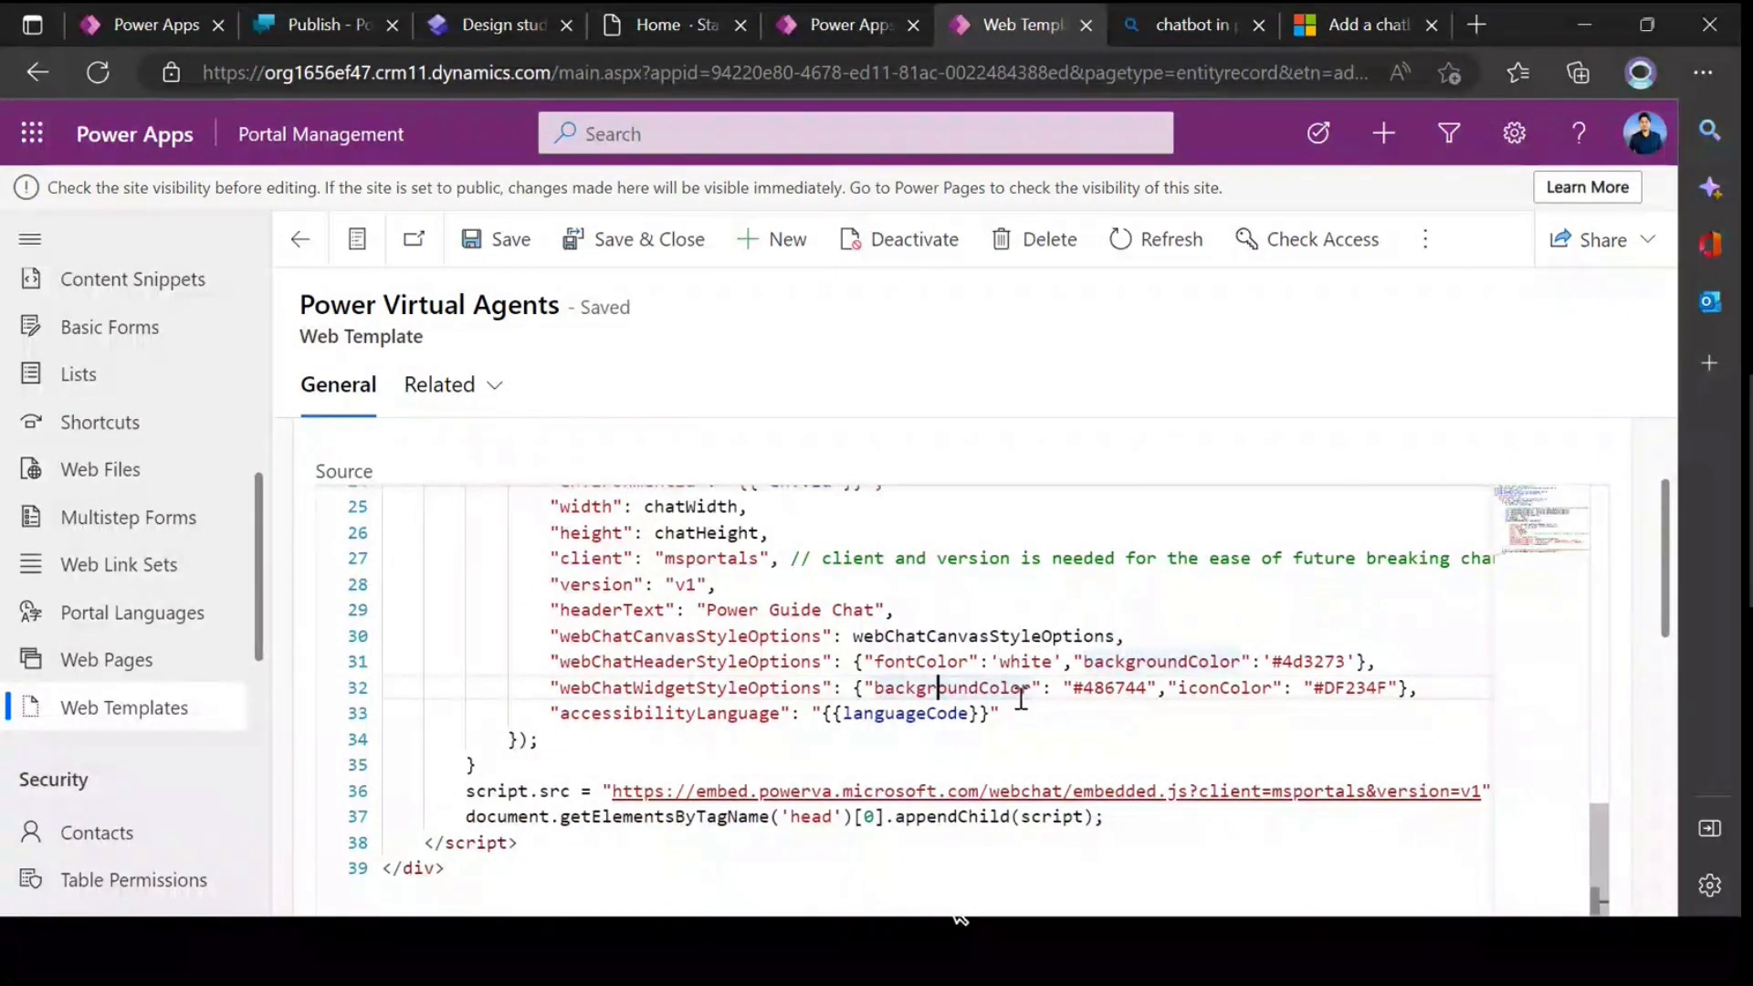
double_click(1109, 691)
left_click_drag(1272, 661, 1346, 662)
key("ctrl+c")
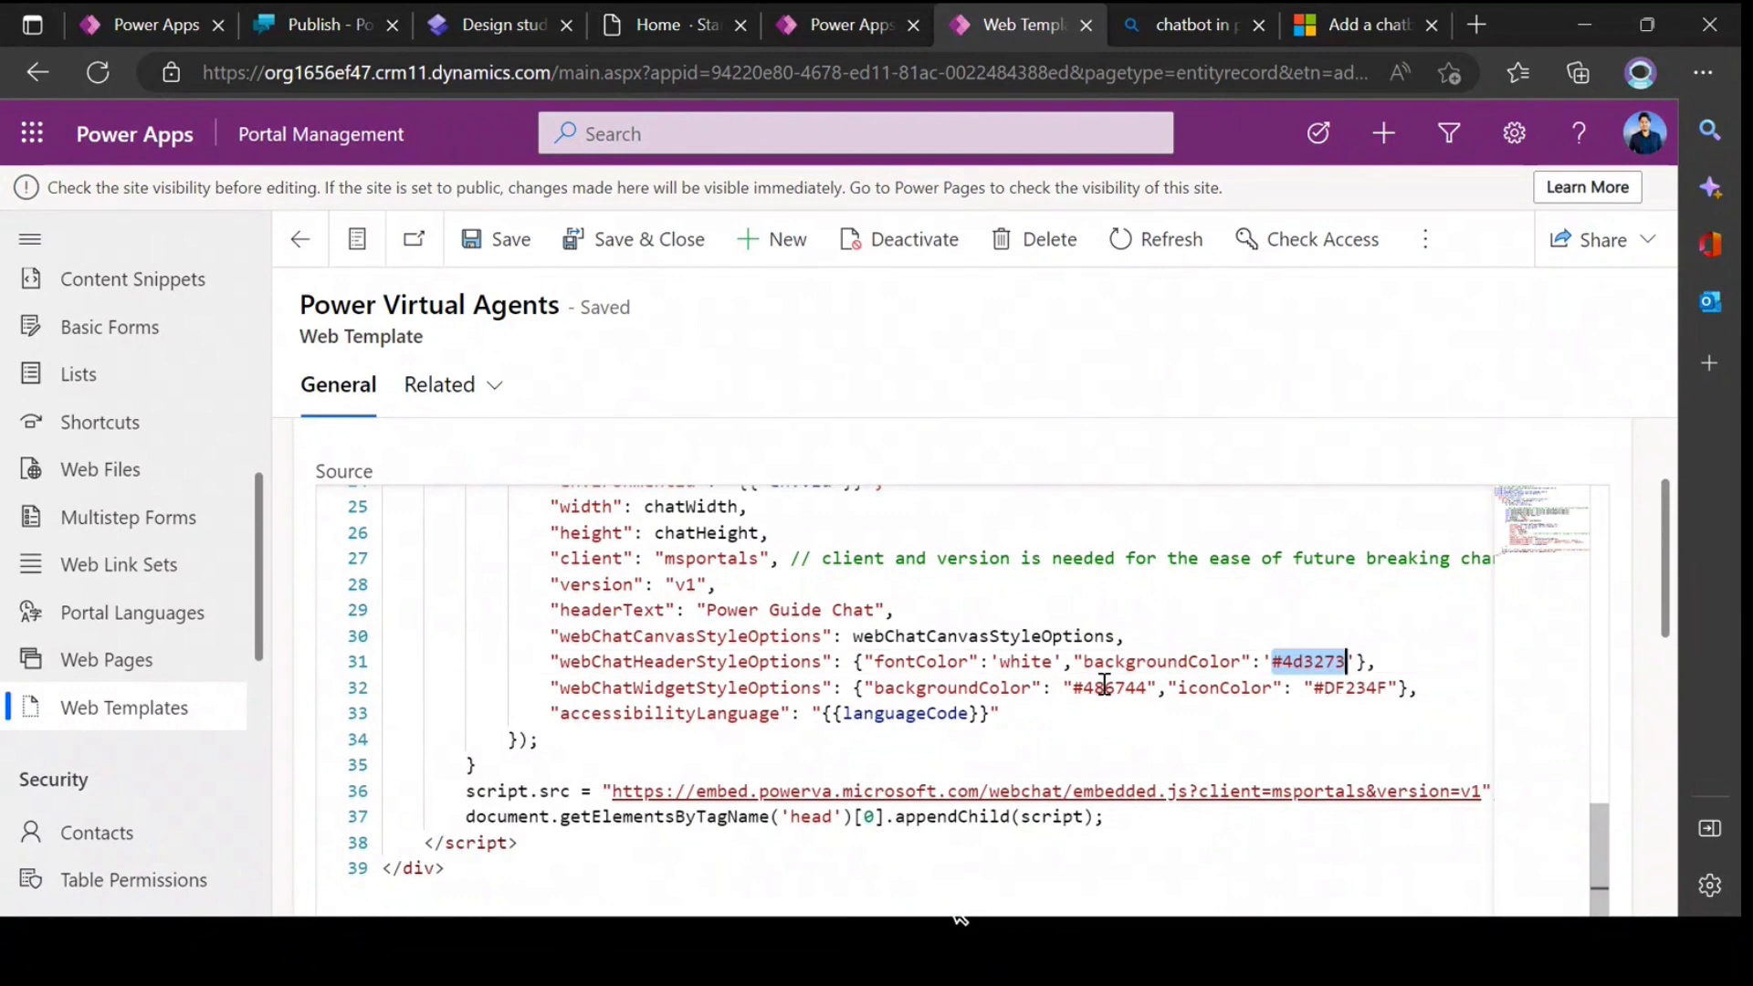
double_click(1104, 686)
key("BackSpace")
key("BackSpace")
key("ctrl+v")
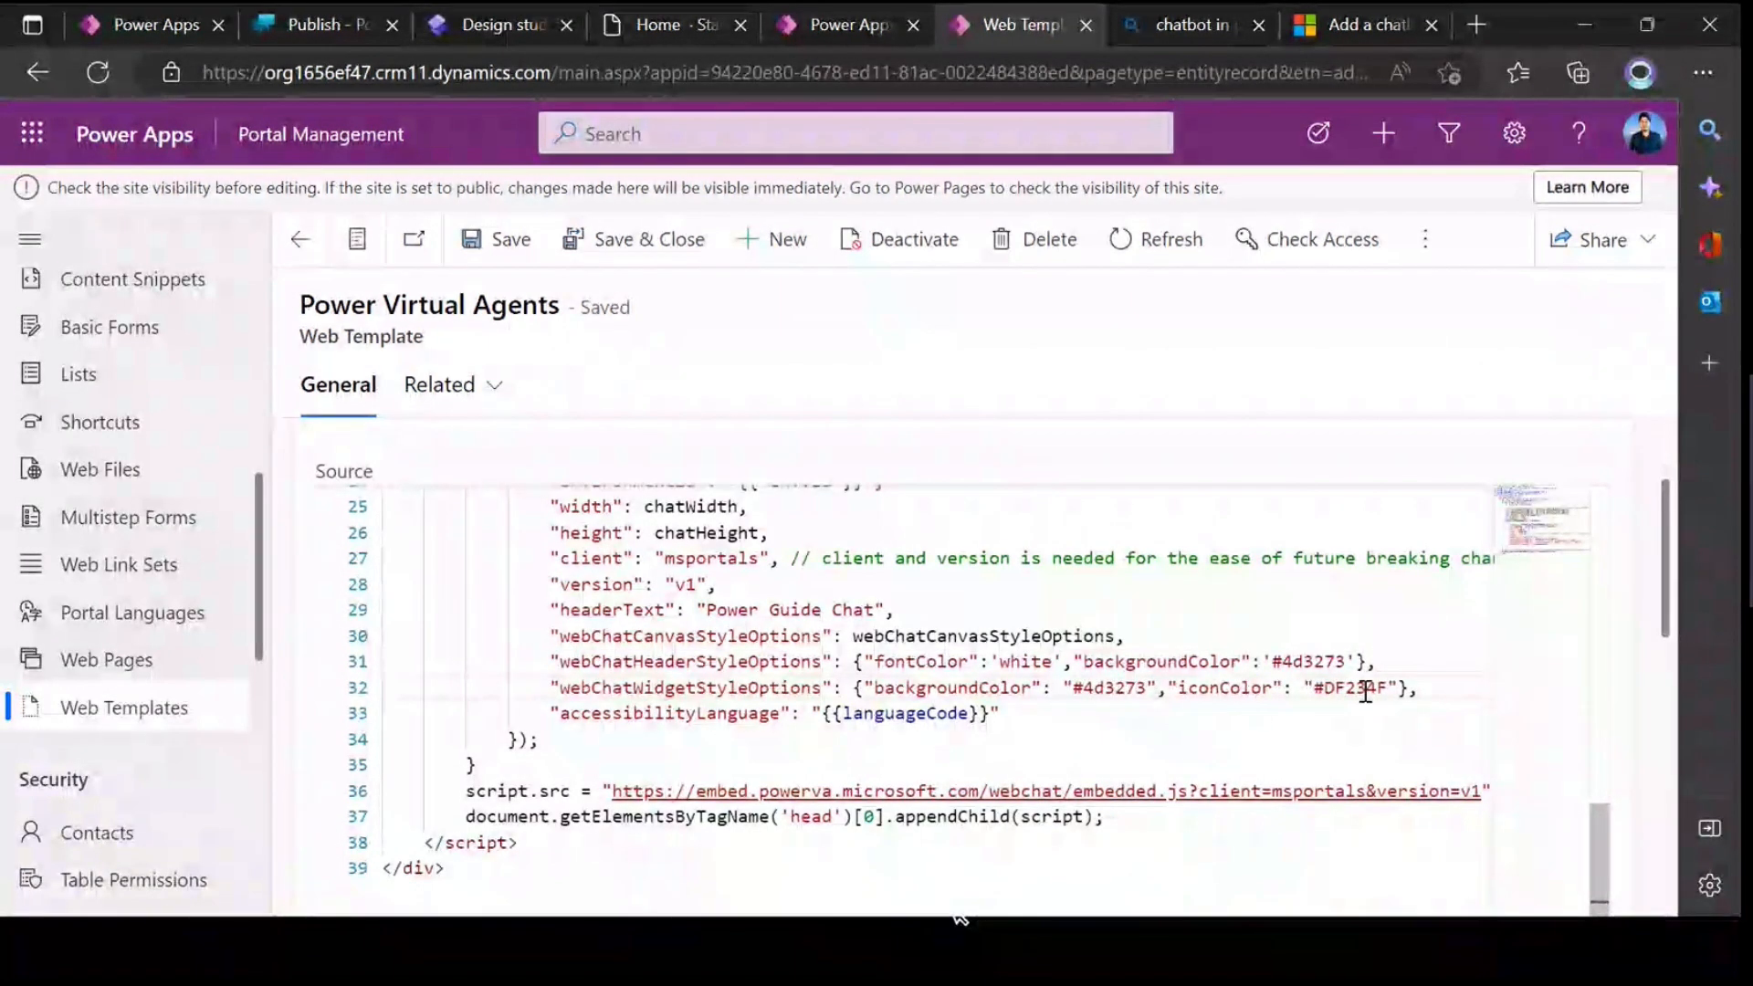
Step: Set the iconColor value in webChatWidgetStyleOptions to "white", copied from the header's fontColor
double_click(1026, 661)
key("ctrl+c")
double_click(1352, 687)
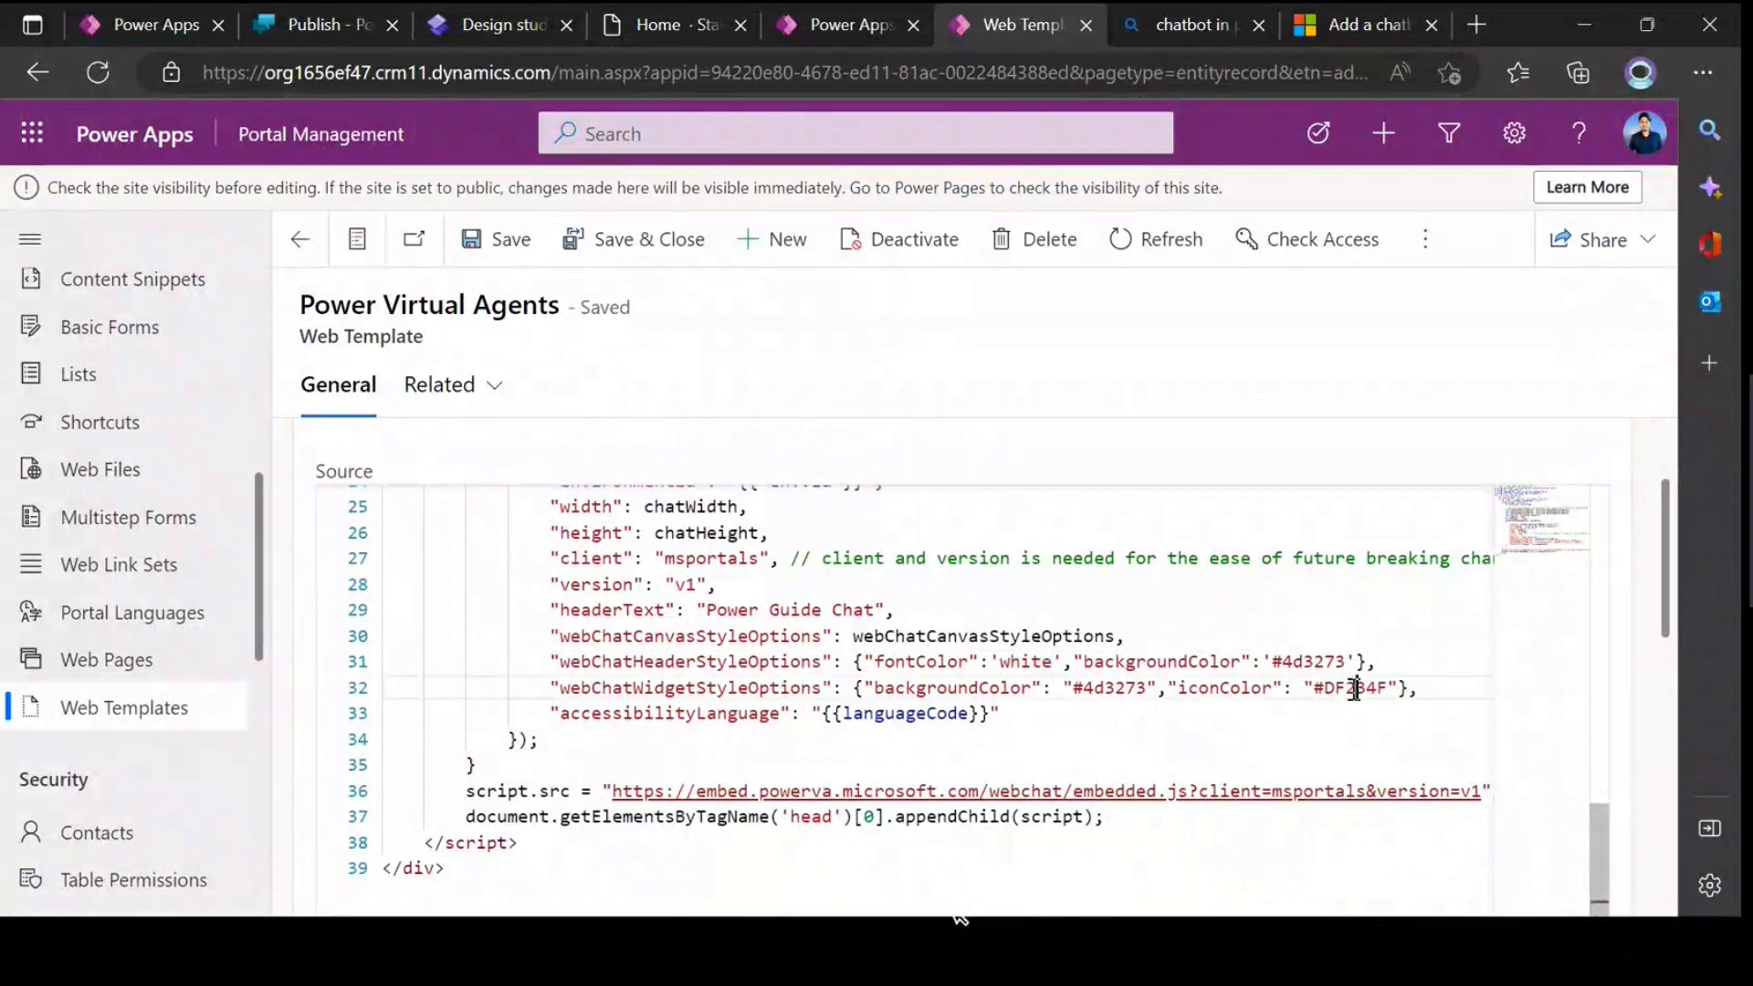
key("BackSpace")
key("BackSpace")
key("ctrl+v")
left_click(828, 733)
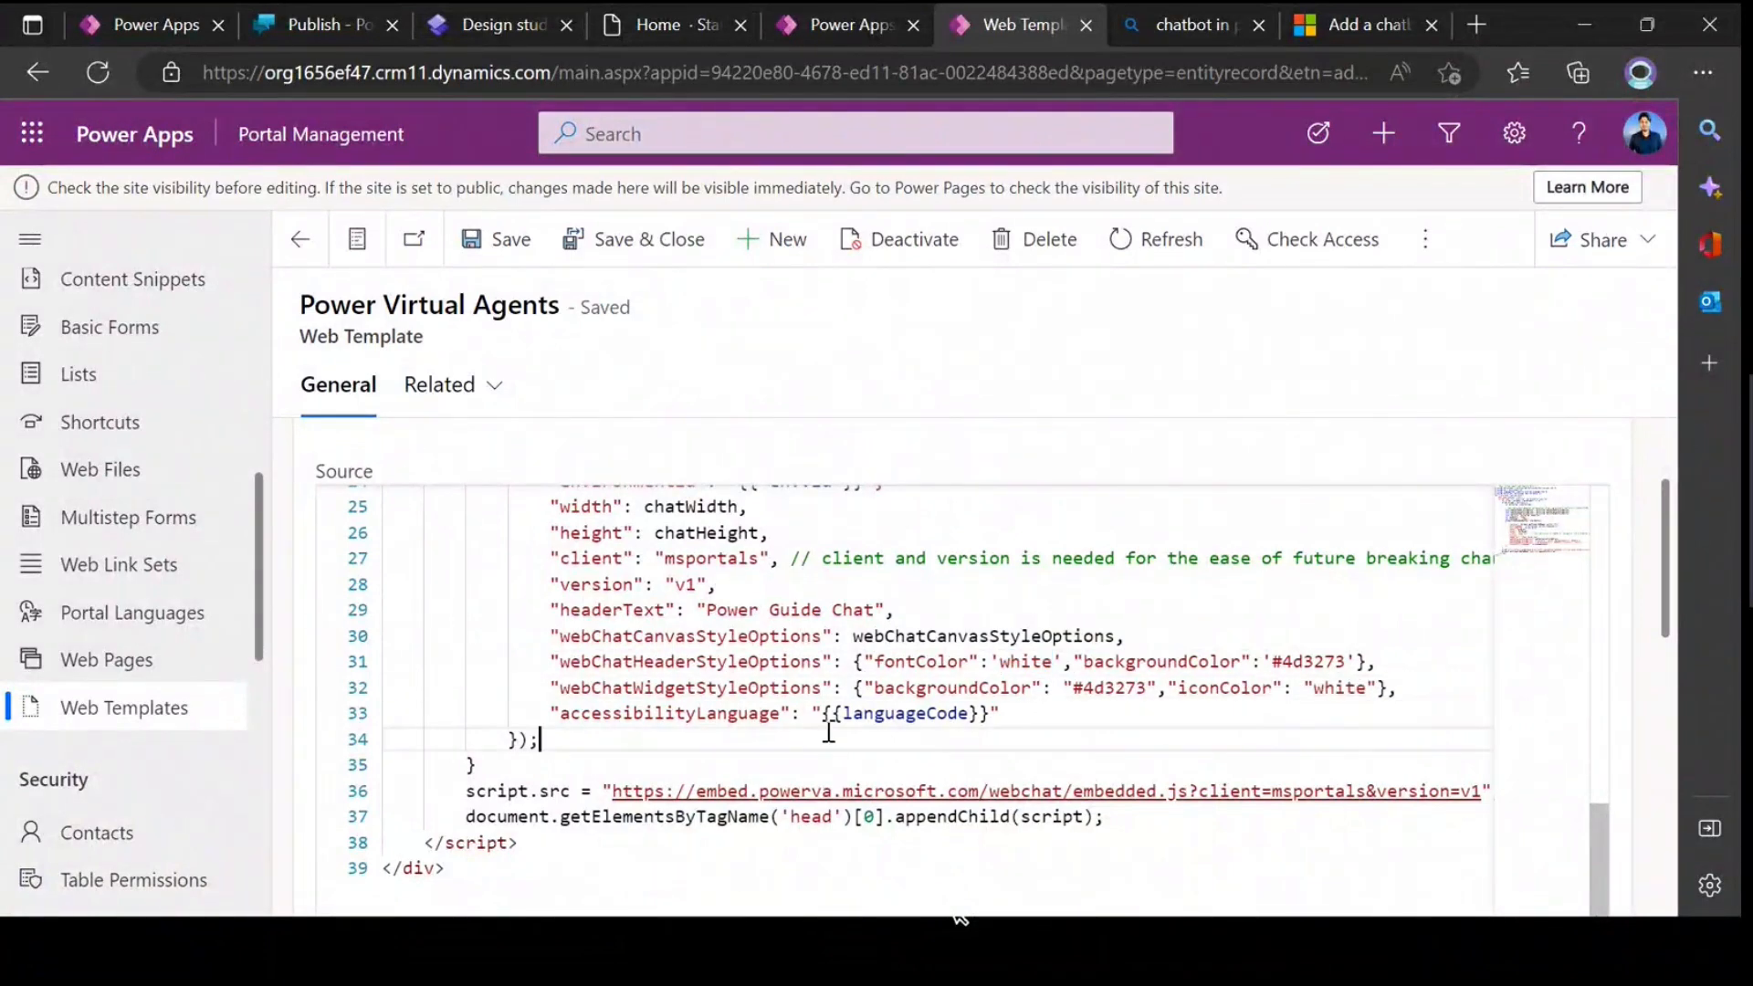
Step: Save the Power Virtual Agents web template and preview the powerpagetraining site at desktop size from the design studio
left_click(484, 242)
key("ctrl+3")
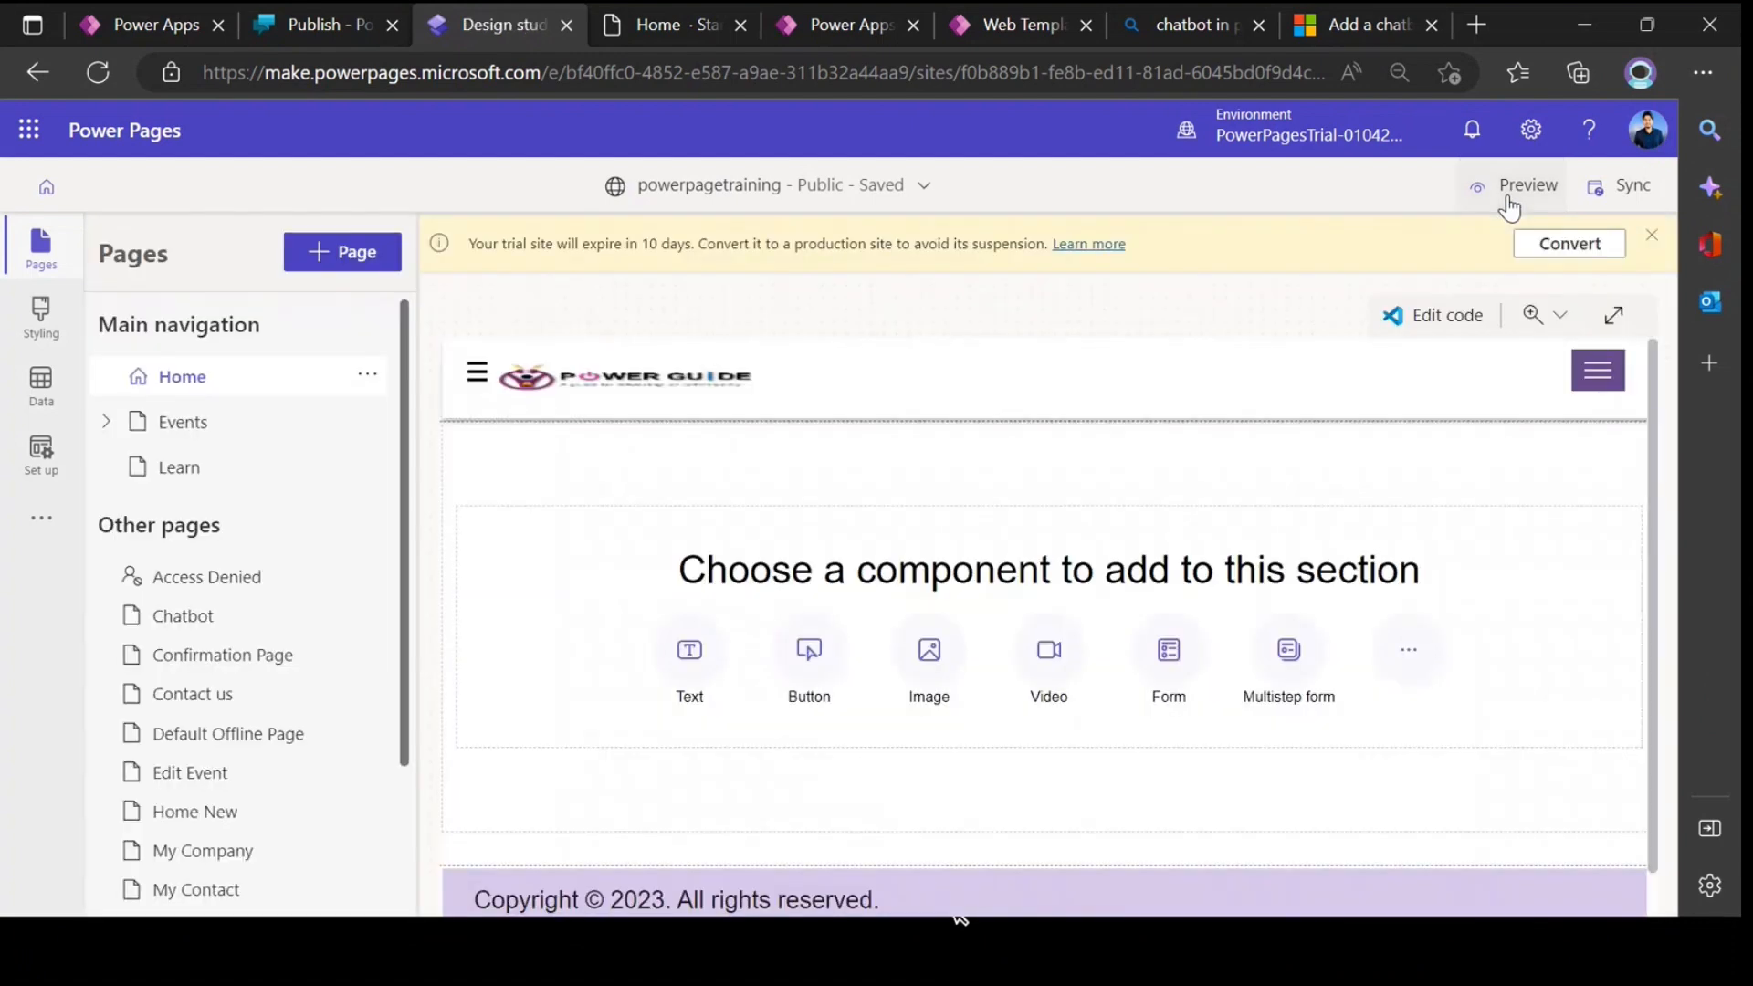
left_click(1507, 199)
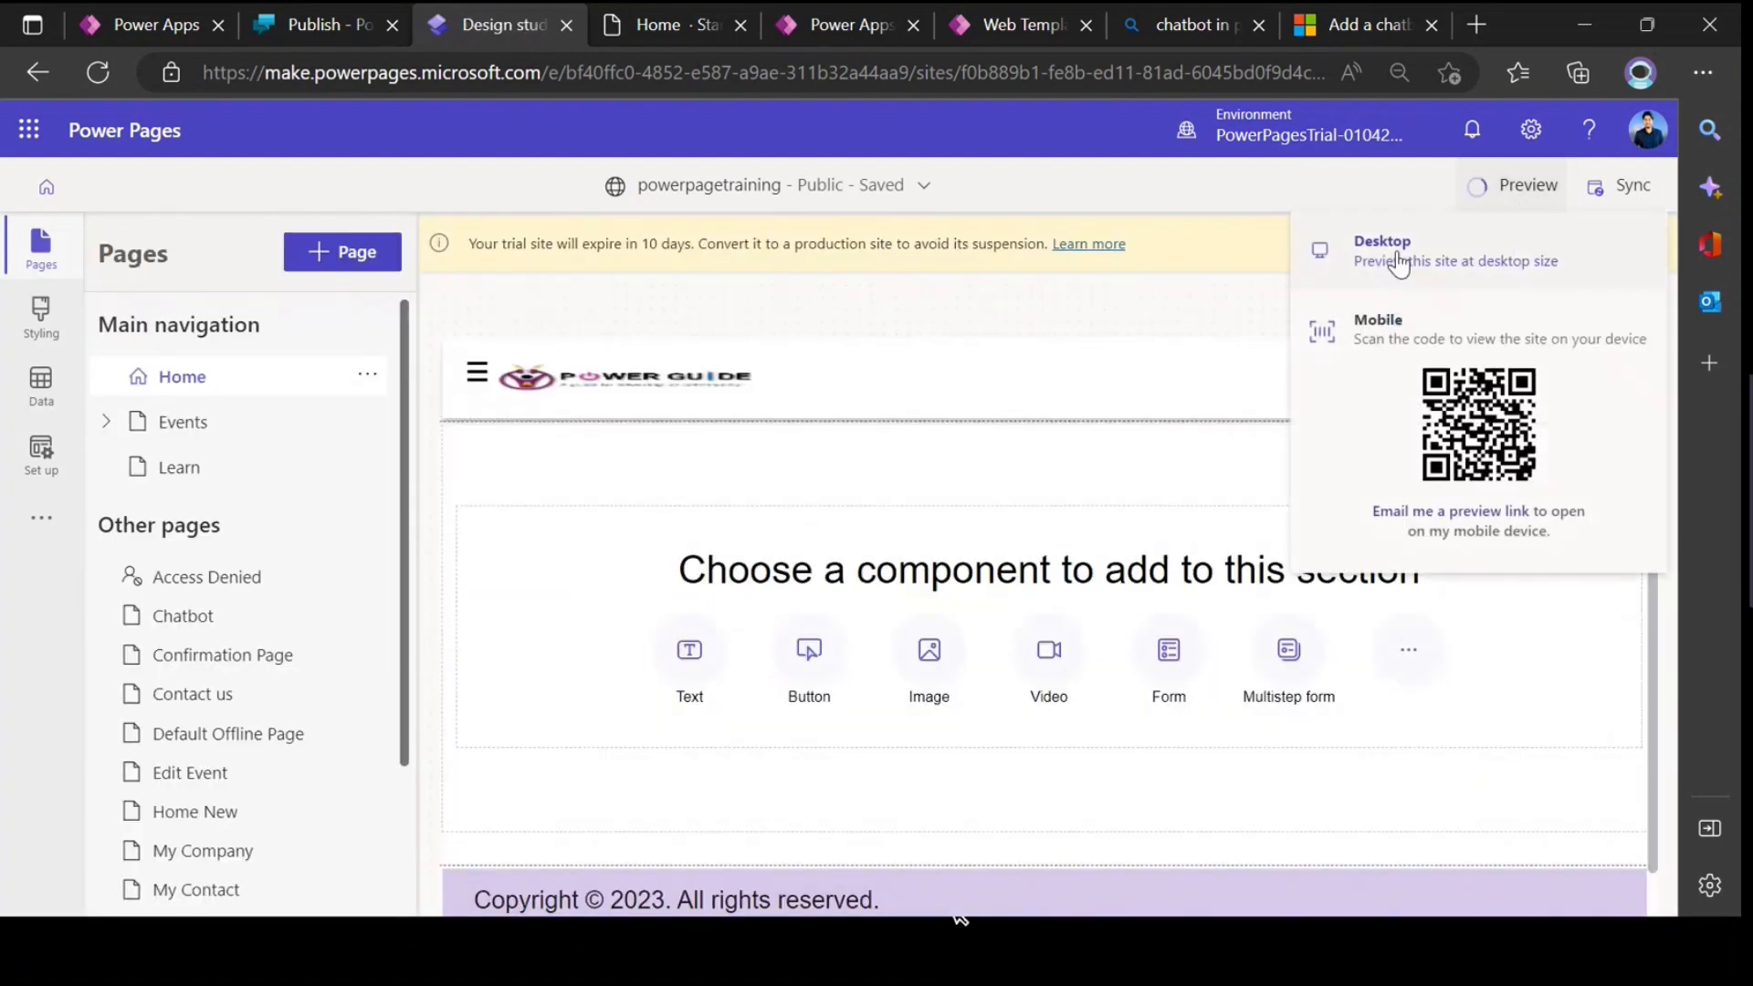
left_click(1383, 251)
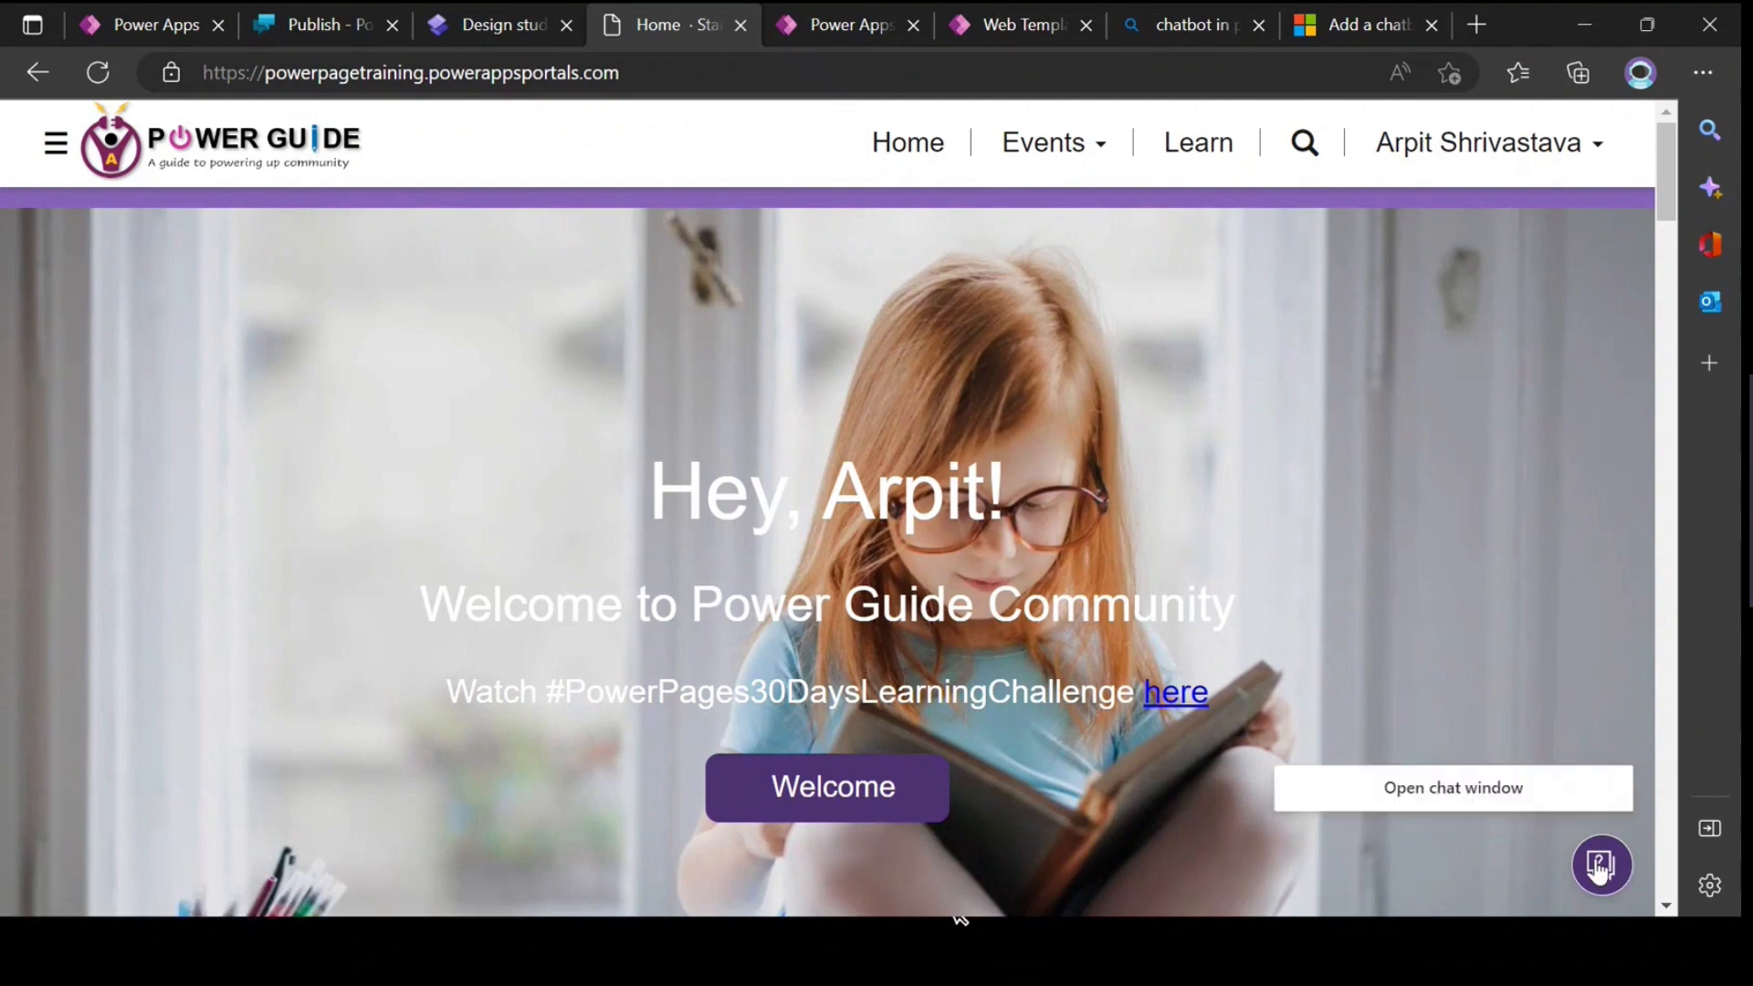
Step: Open the chat window on the previewed Home page and check the header's font and background colours
left_click(1599, 867)
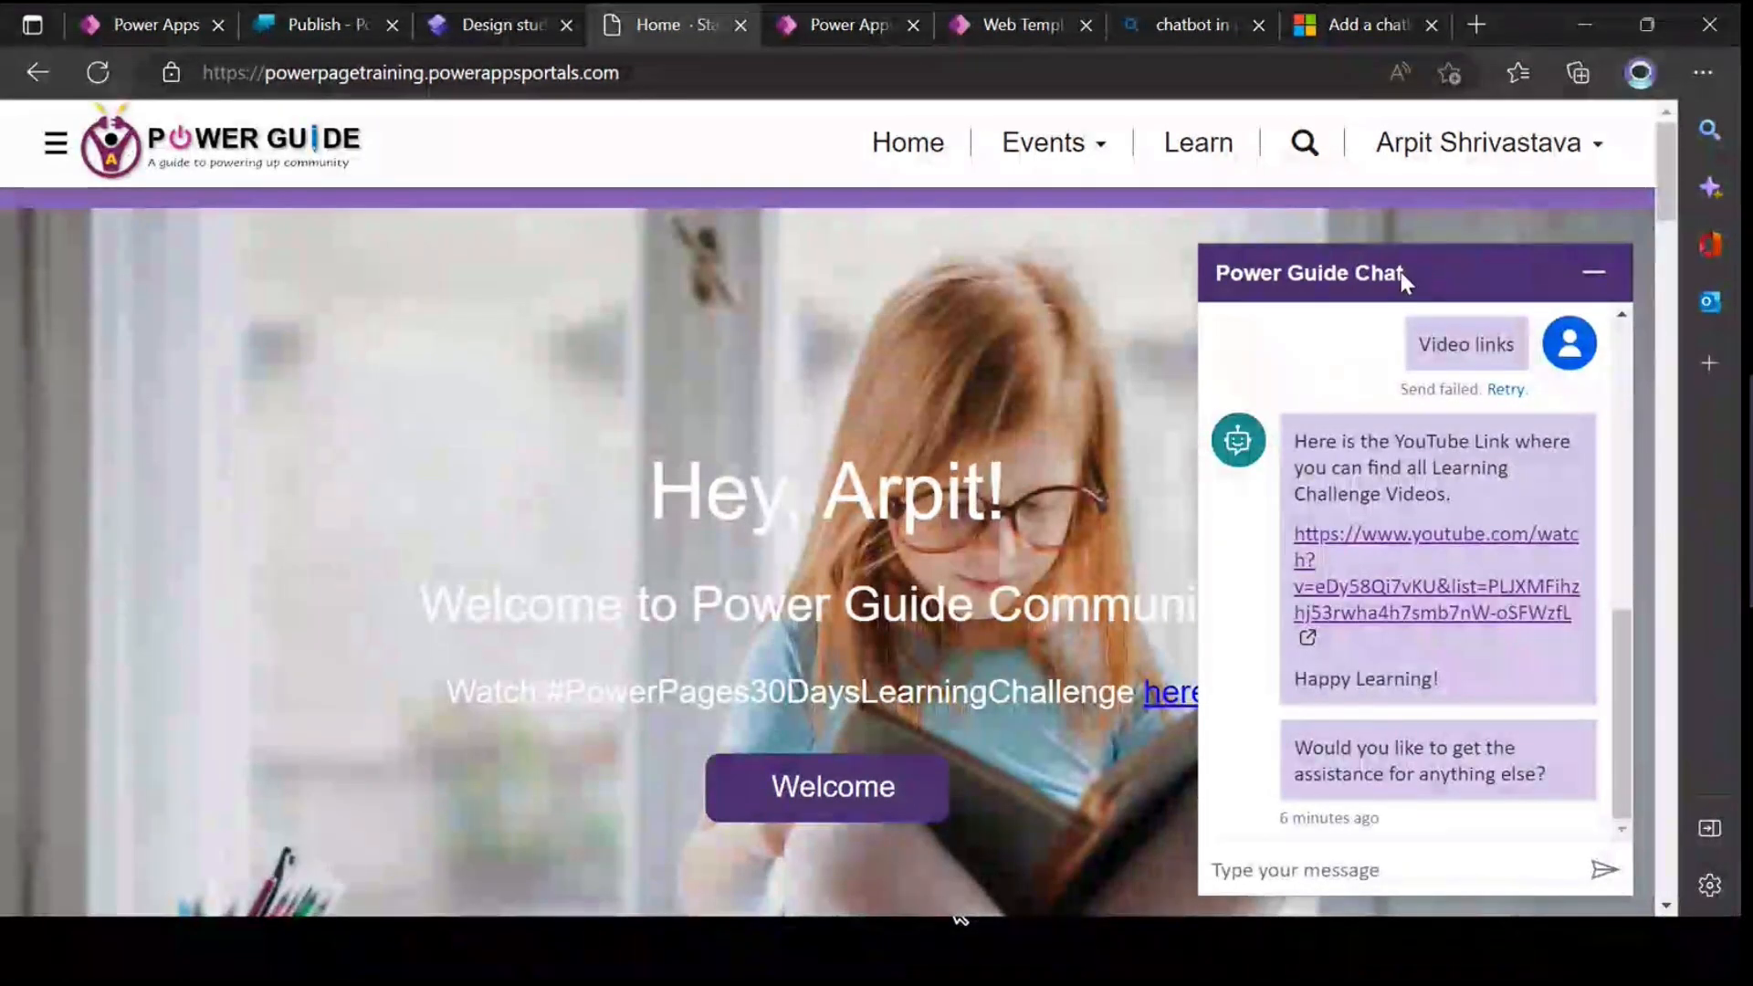
left_click_drag(1403, 272, 1214, 285)
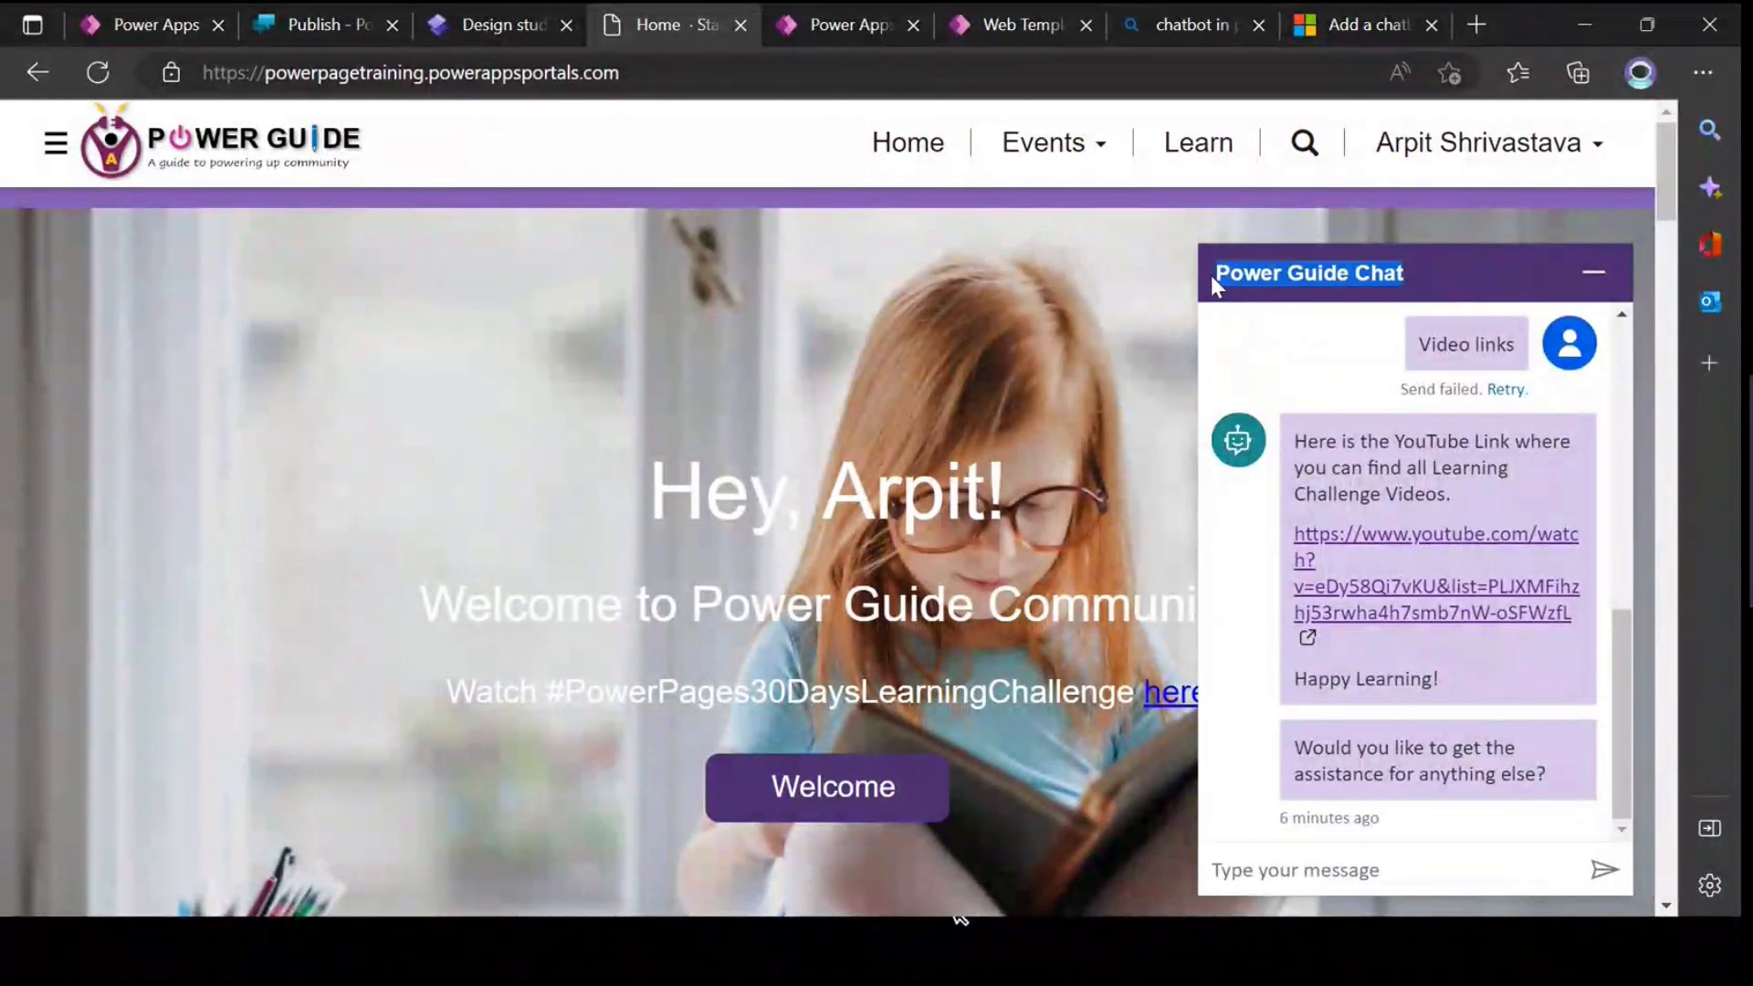
left_click(1368, 301)
left_click(1336, 402)
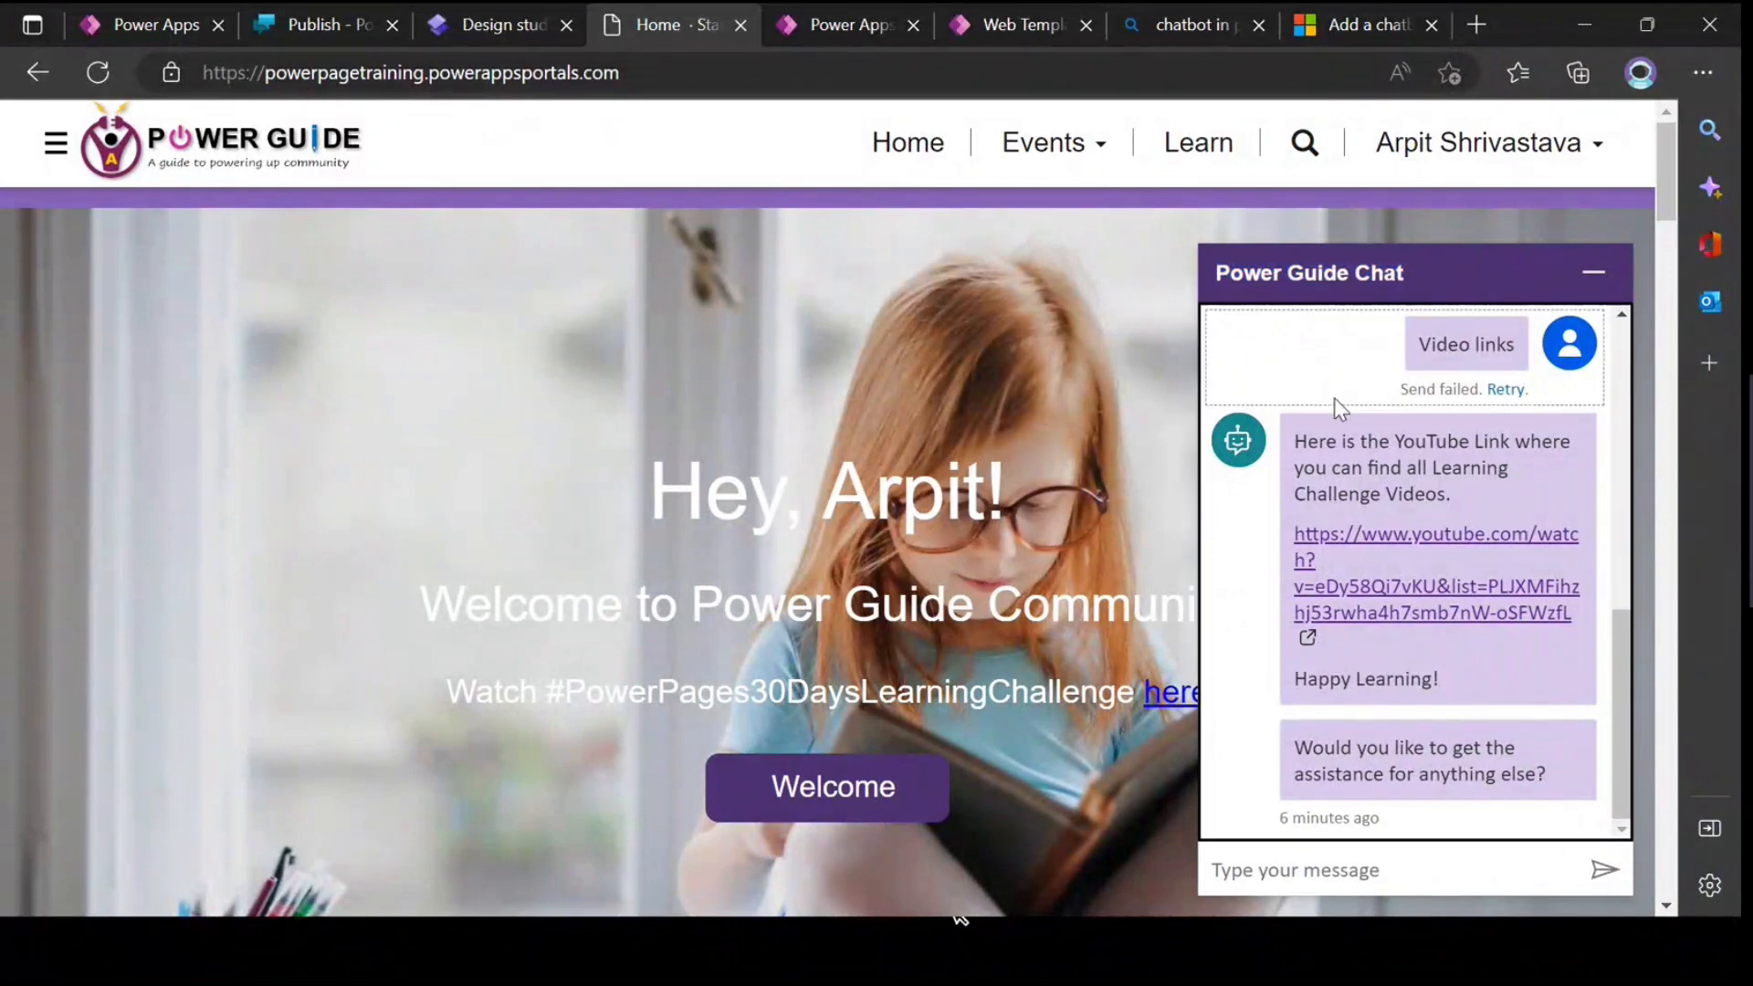
Step: Review the messages in the Power Guide Chat window and the webChatWidgetStyleOptions entry in the chatbot documentation
scroll(1442, 580, "up", 1)
scroll(1452, 584, "up", 6)
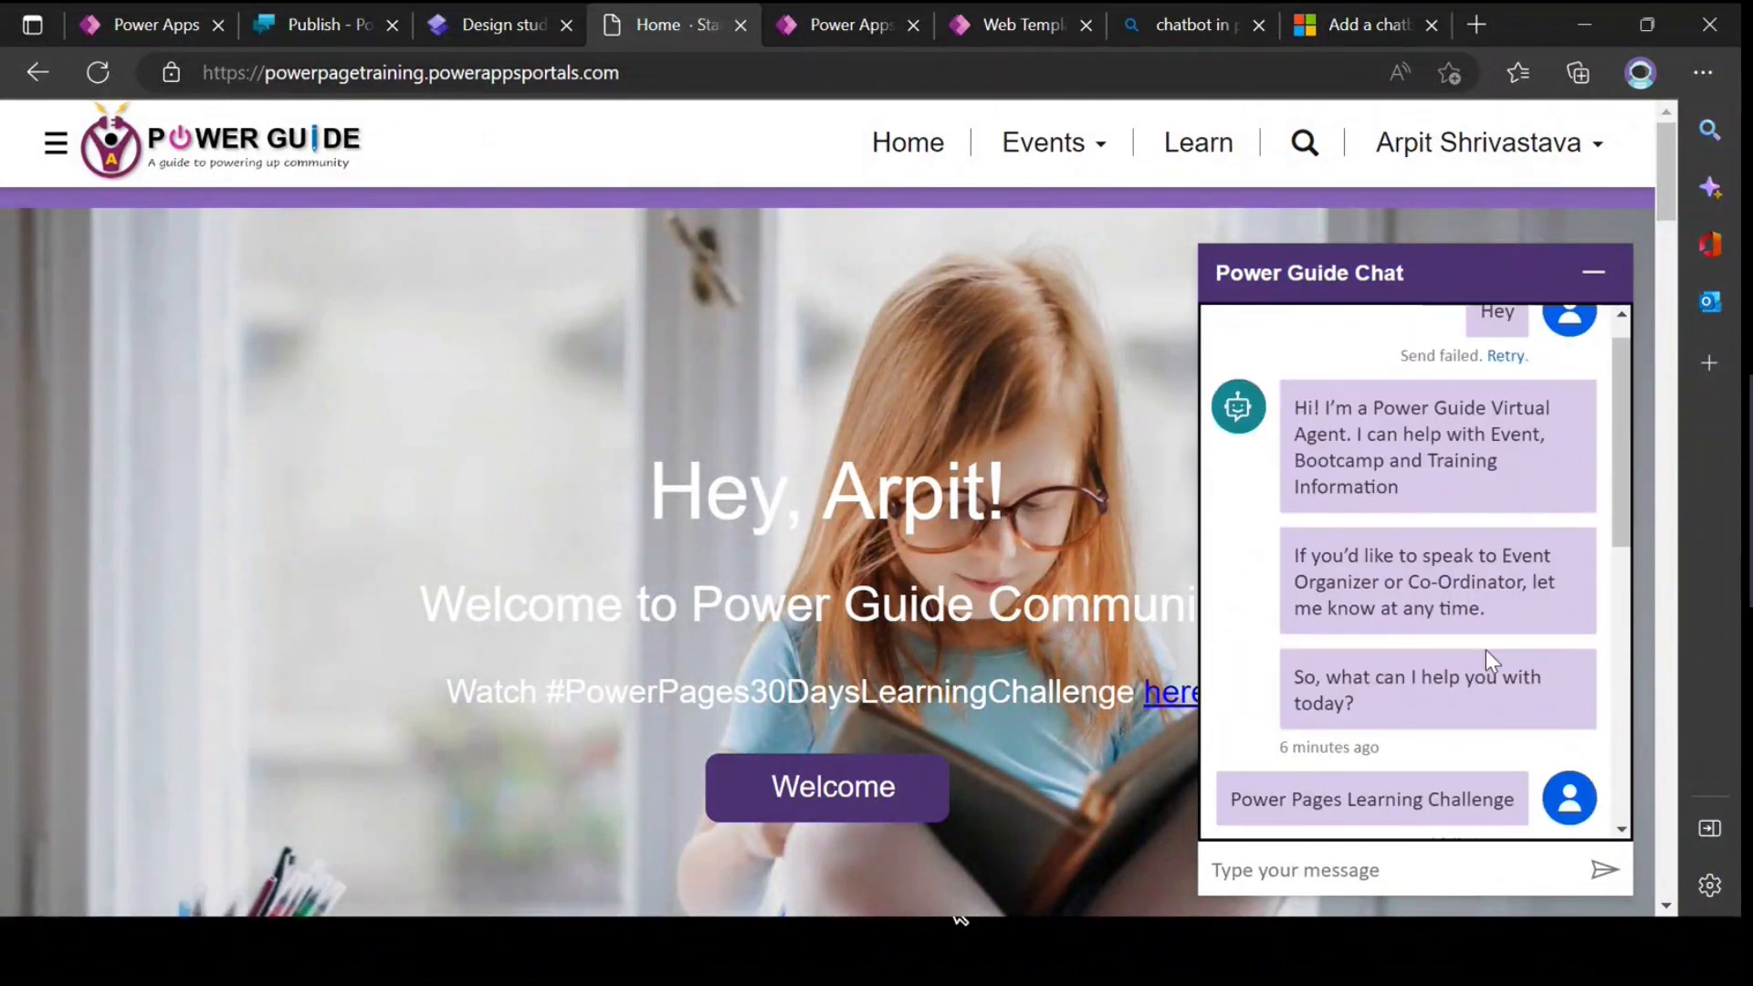
scroll(1484, 577, "down", 6)
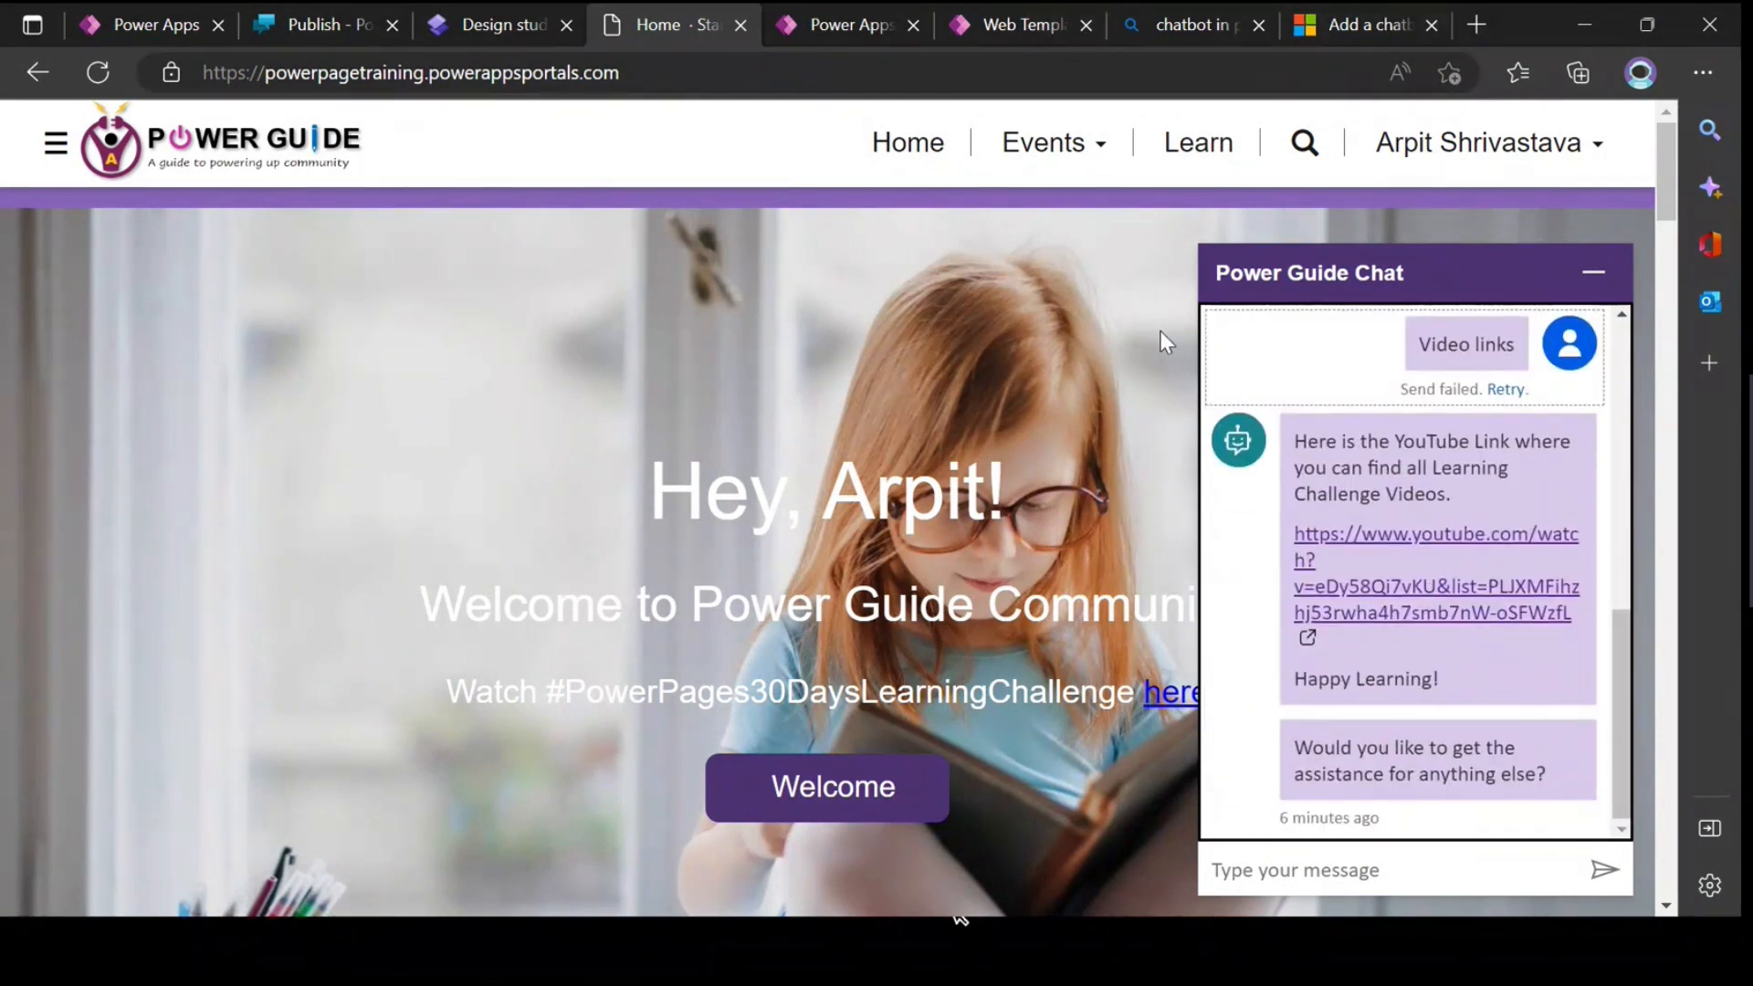
left_click(1307, 29)
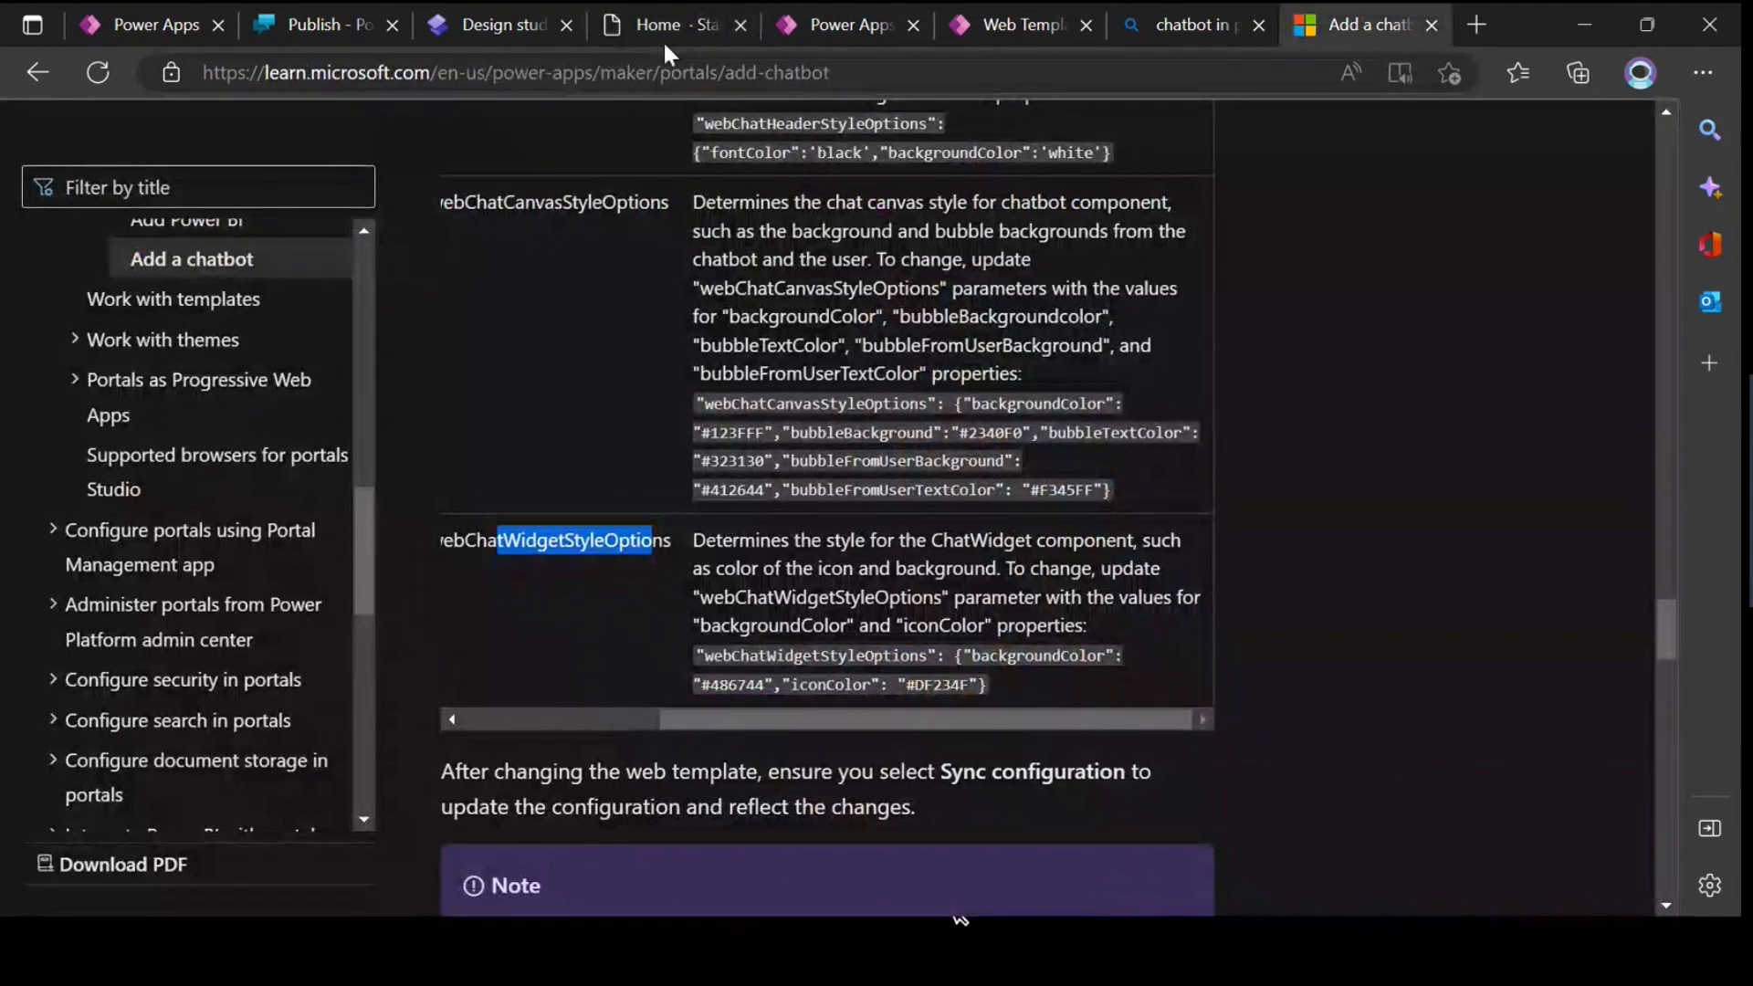
left_click(500, 28)
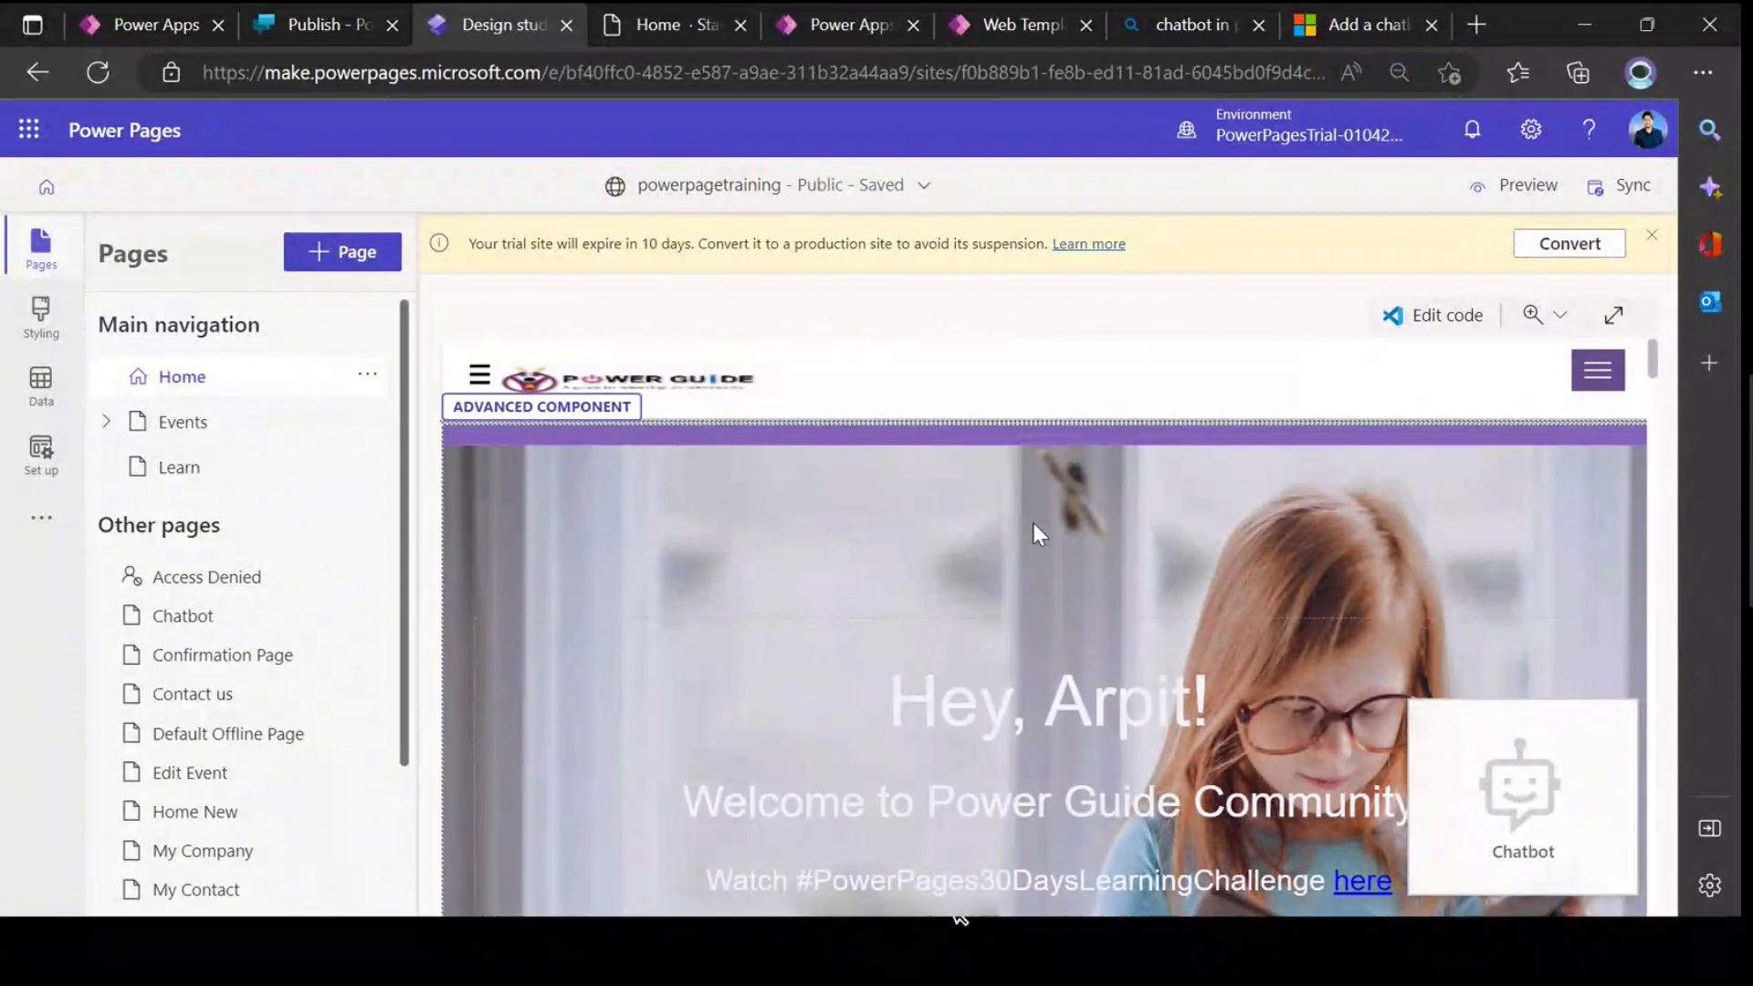
Step: Switch from the design studio to the running PowerPoint slide show of the Power Pages presentation
key("alt+Tab")
key("alt+Tab")
key("alt+Tab")
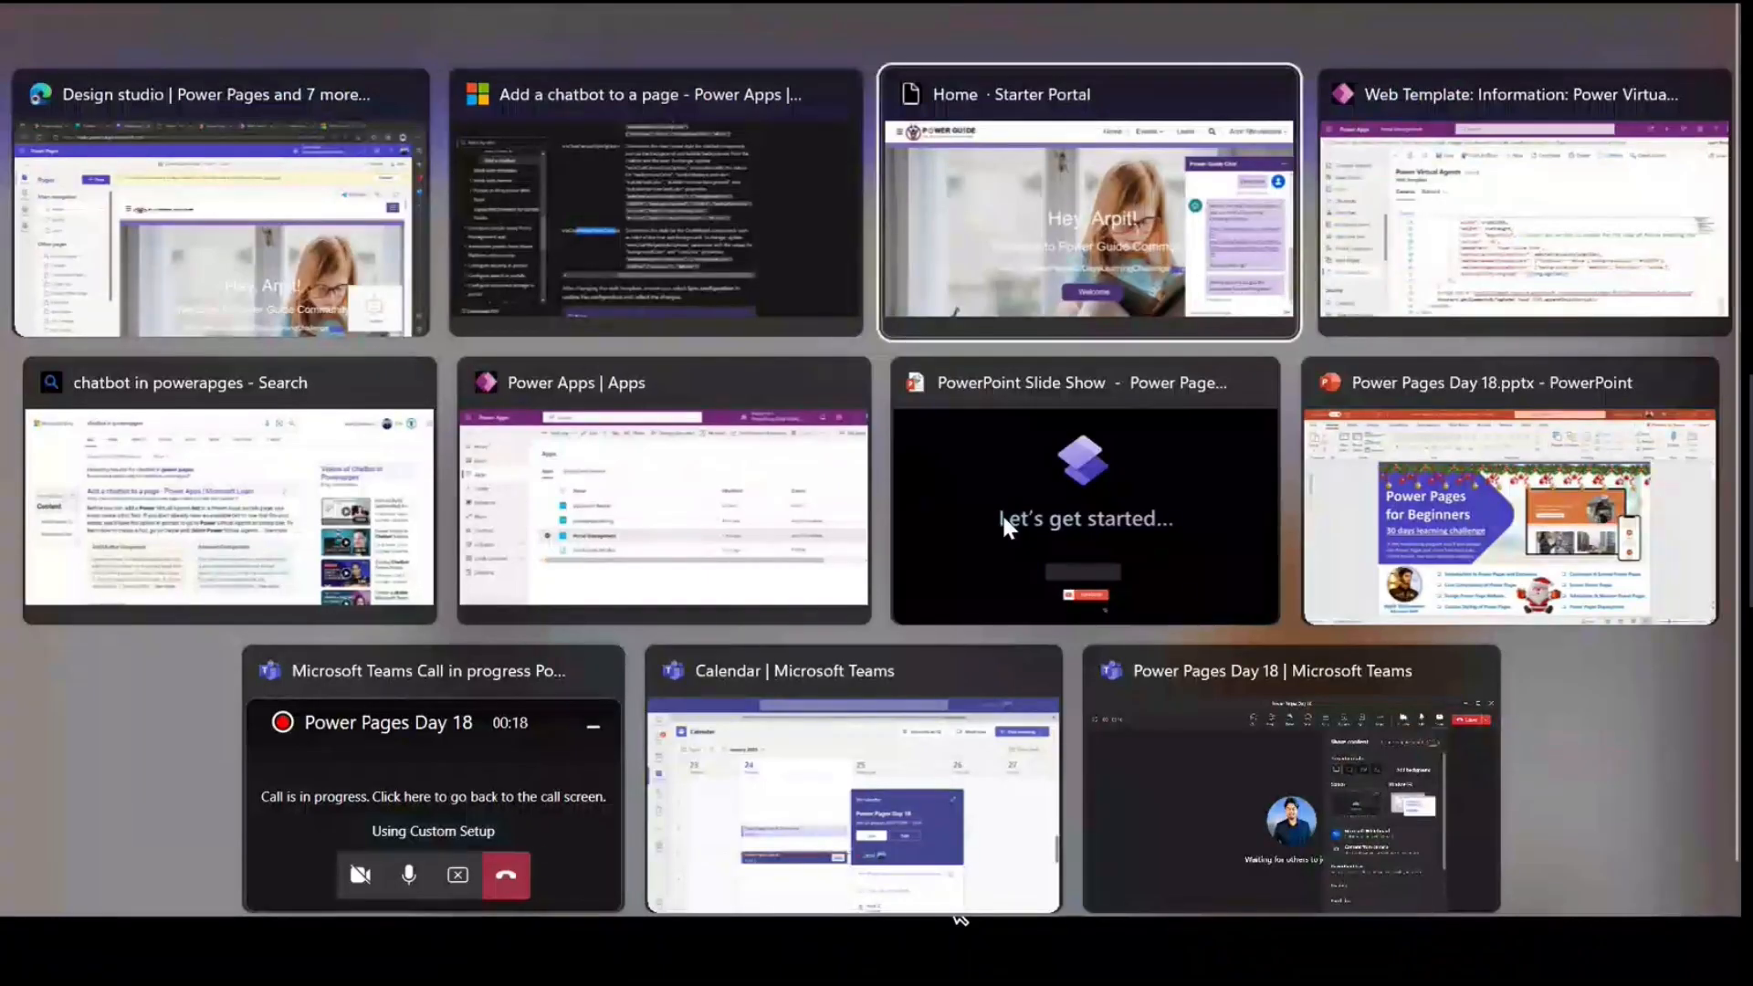
key("alt+Tab")
key("alt+Tab")
key("alt+Tab")
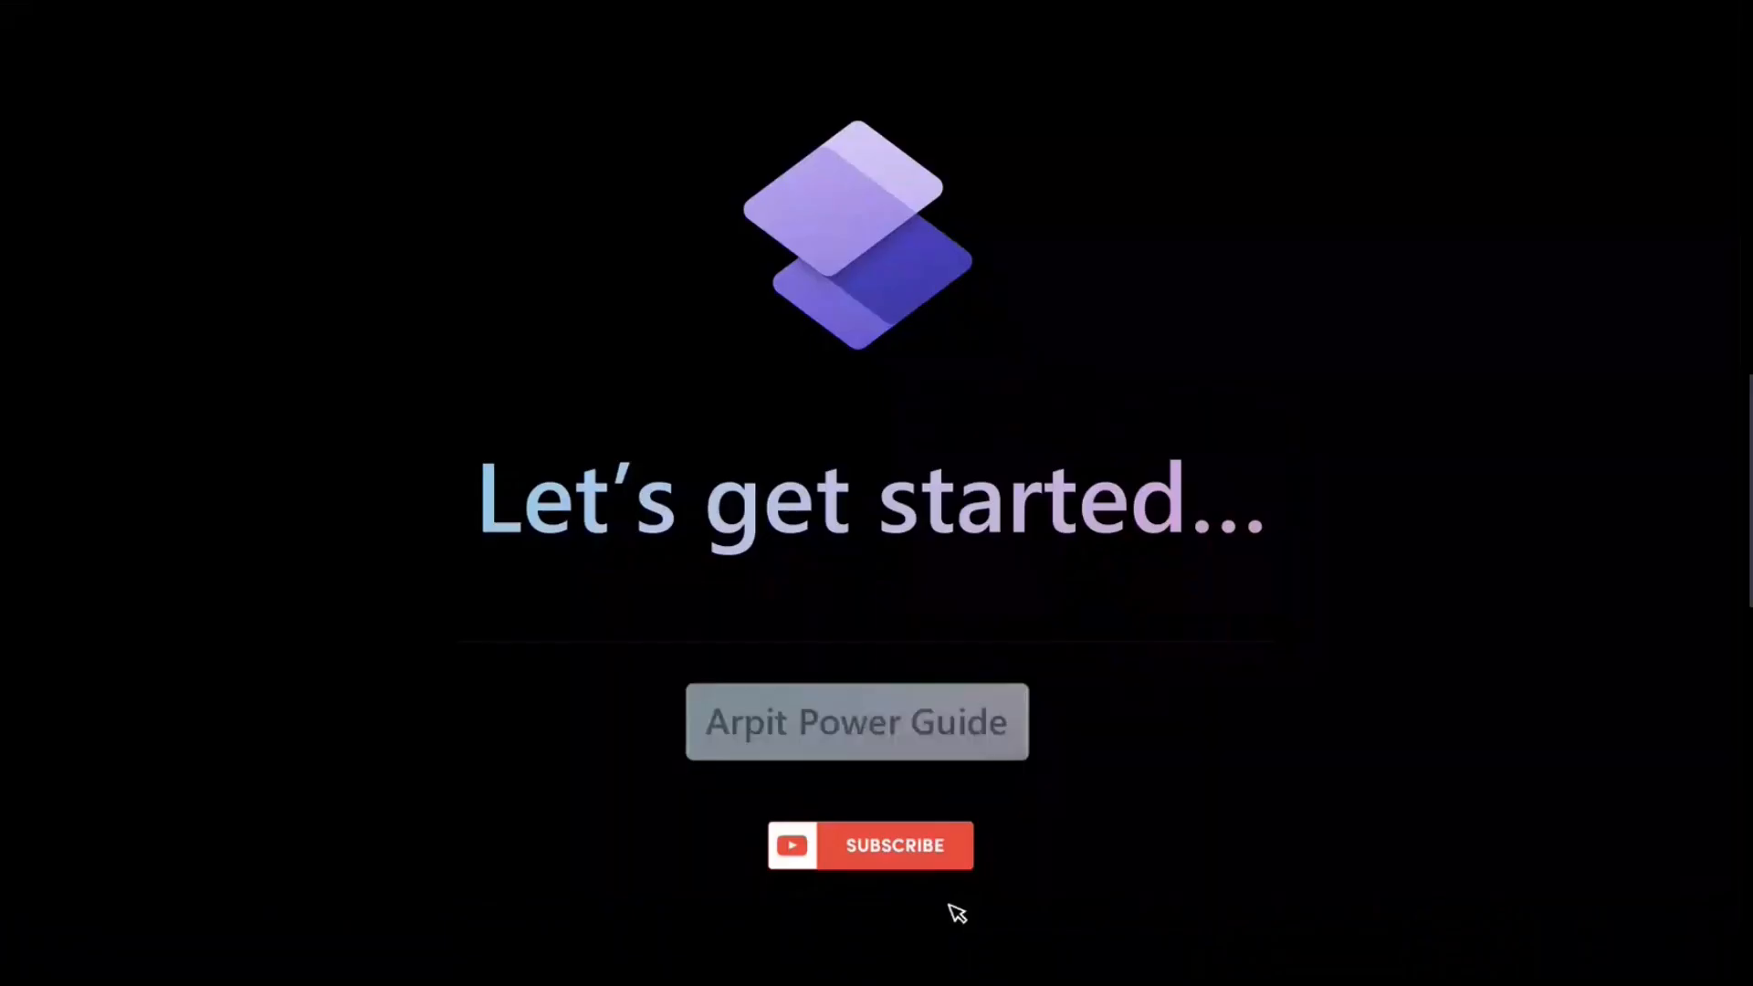